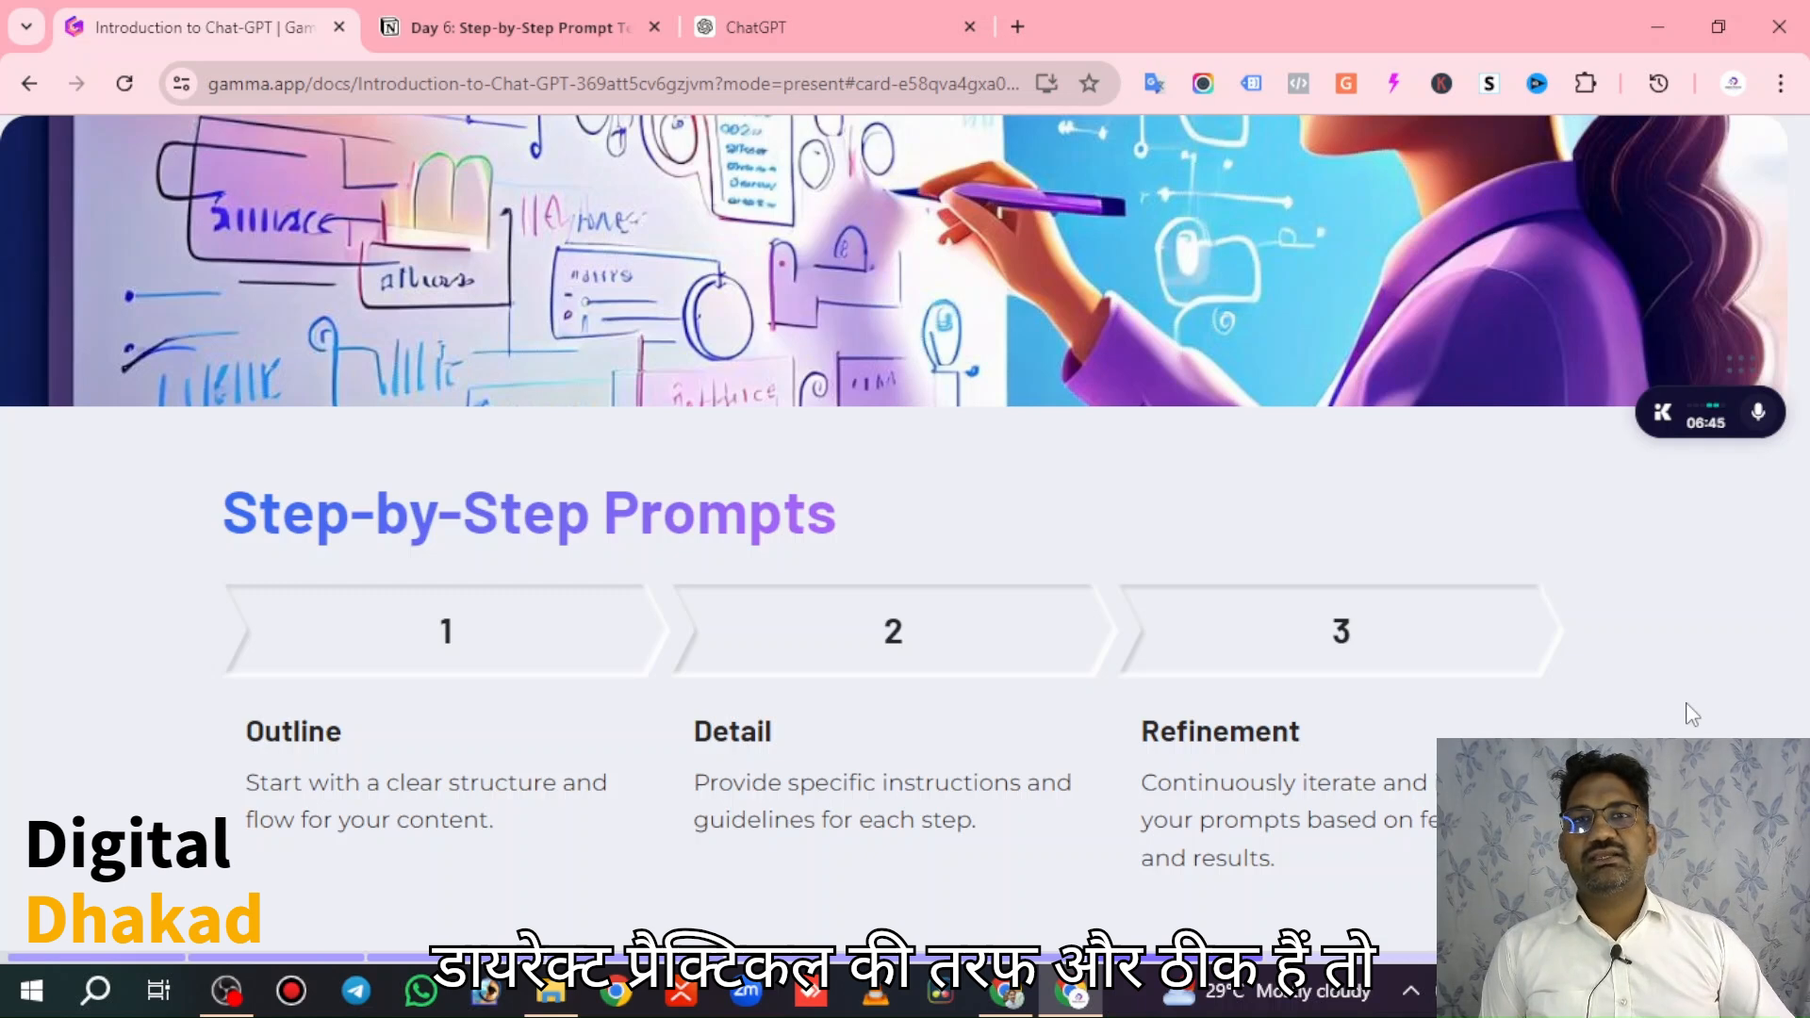
Switch to the Notion prompt page and review the award-winning Author prompt, including its role, years of experience and six-month deadline.
left_click(479, 38)
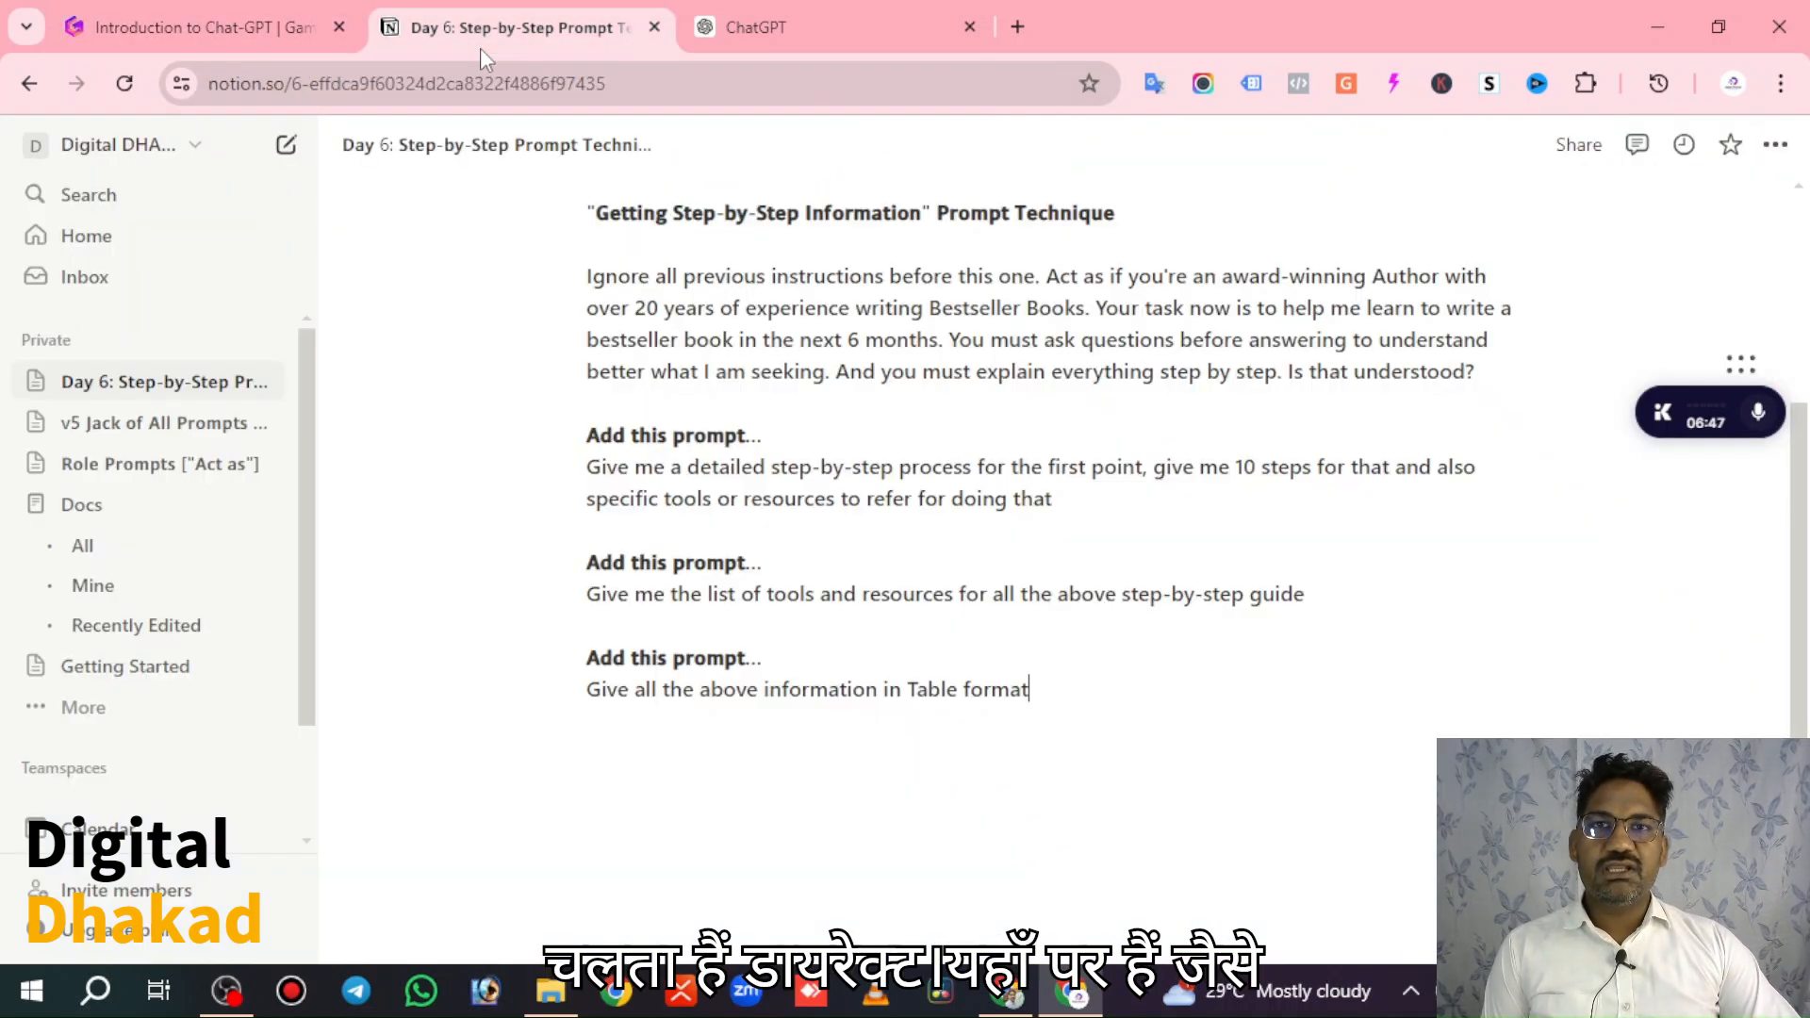
left_click_drag(583, 270, 1259, 348)
left_click(1649, 492)
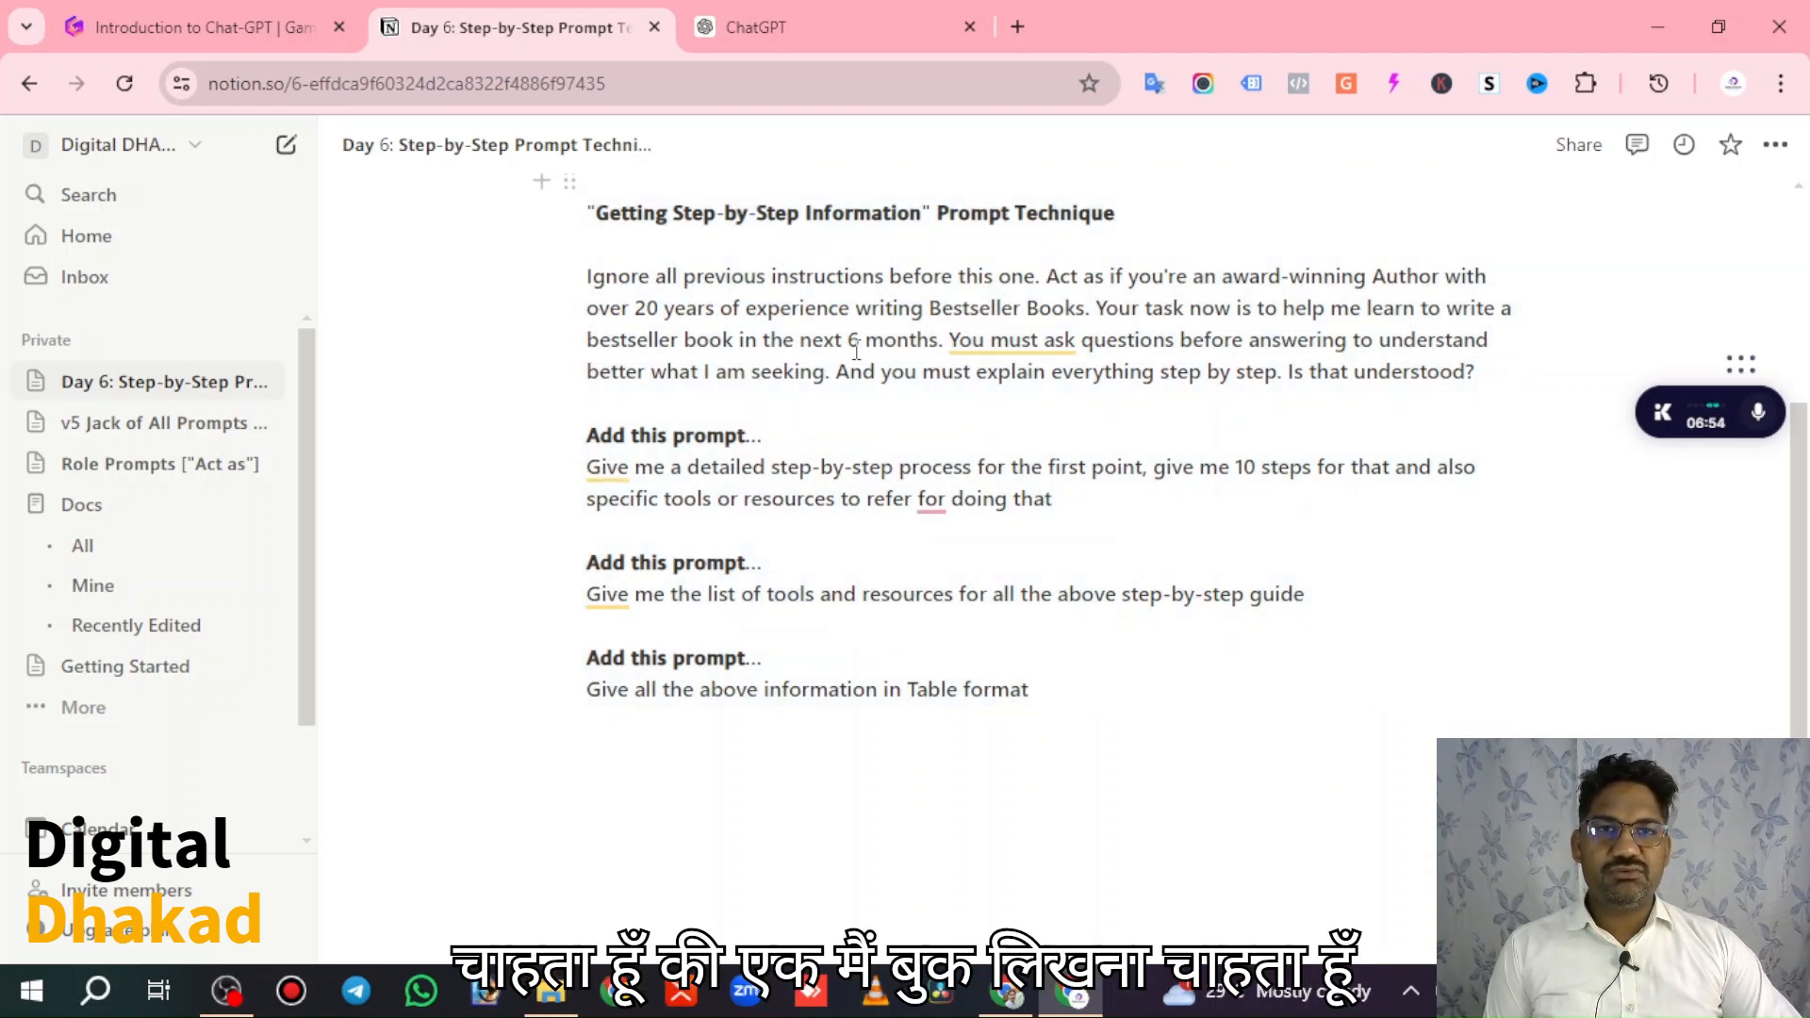
left_click_drag(813, 342, 939, 341)
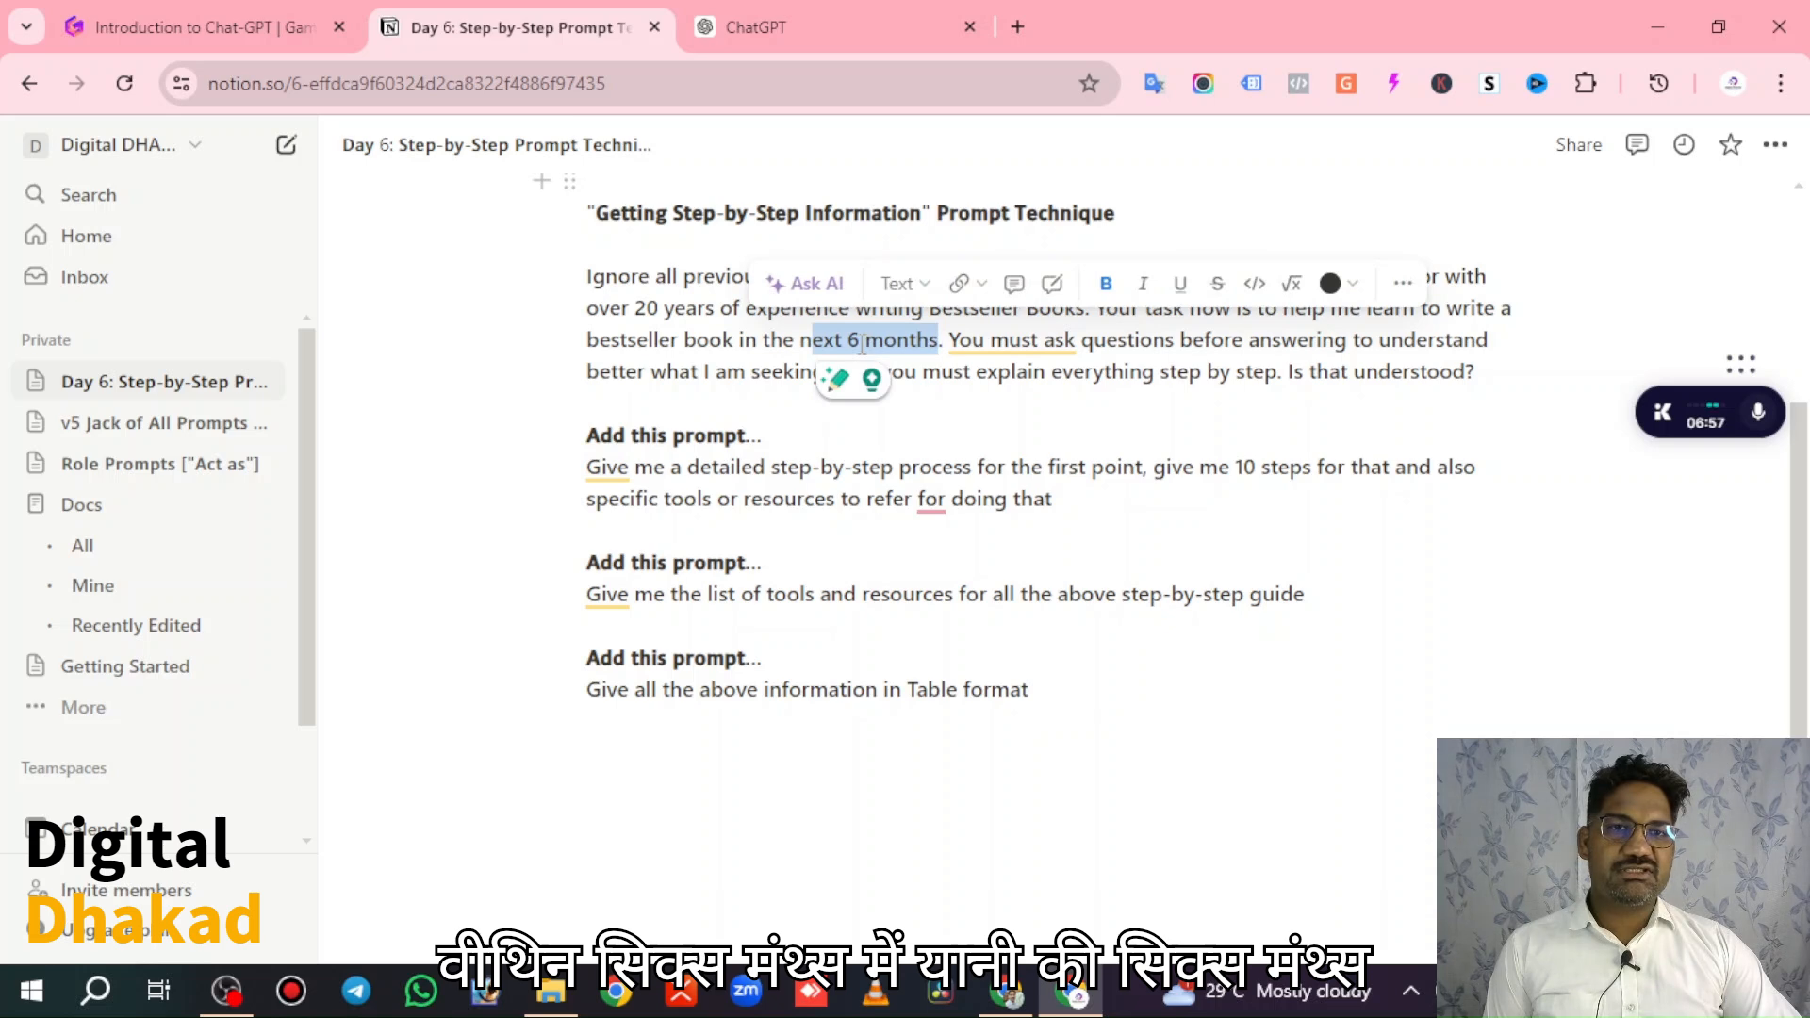
left_click(1236, 409)
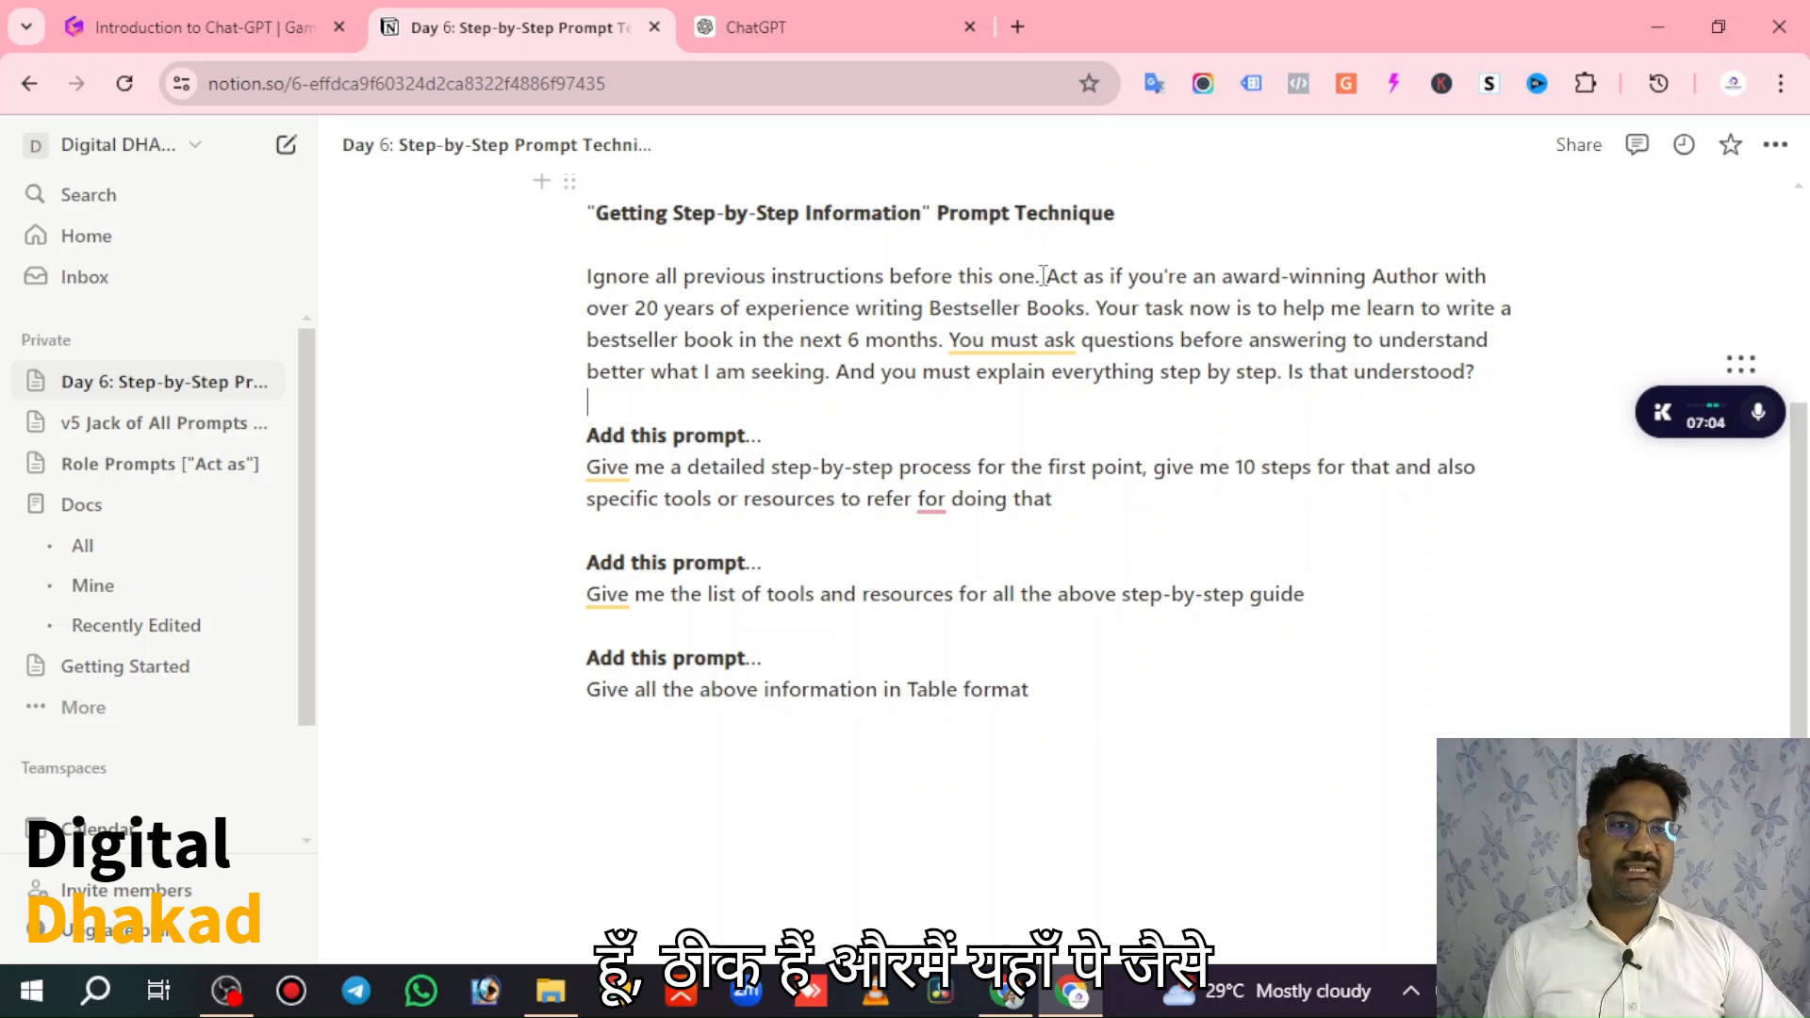
left_click_drag(1045, 276, 1104, 277)
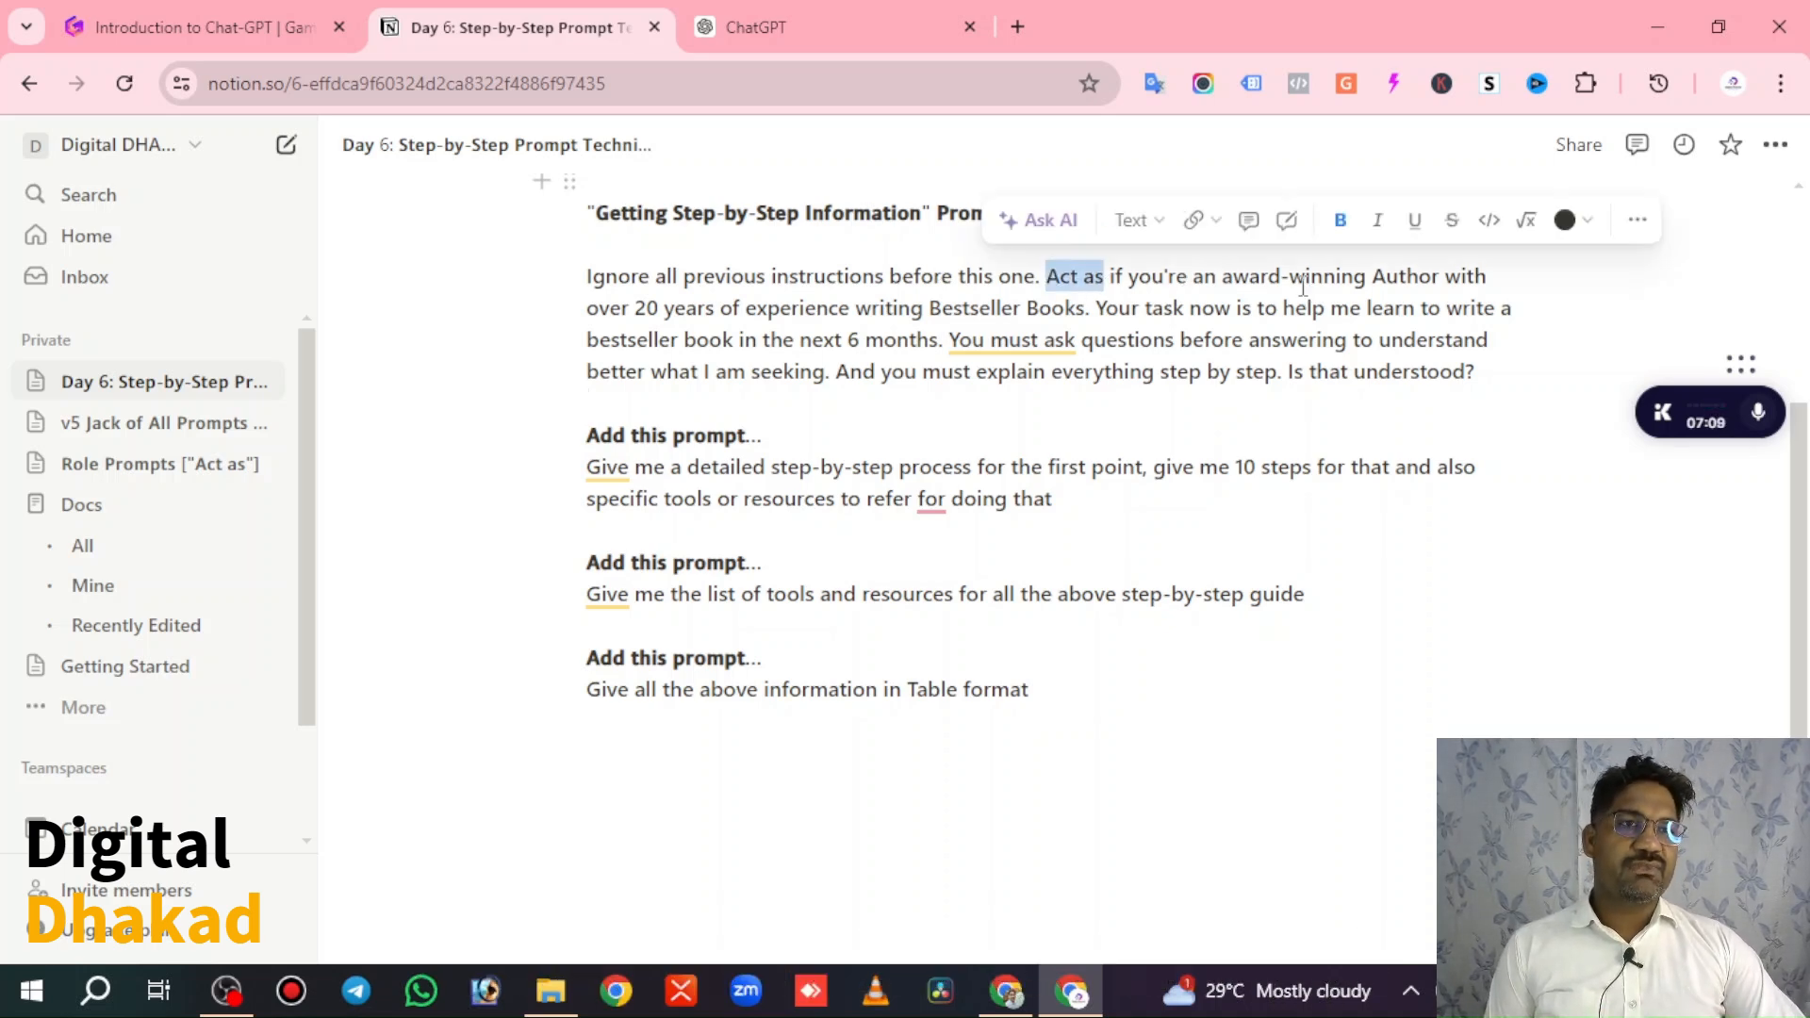
left_click_drag(635, 308, 733, 309)
left_click(1213, 373)
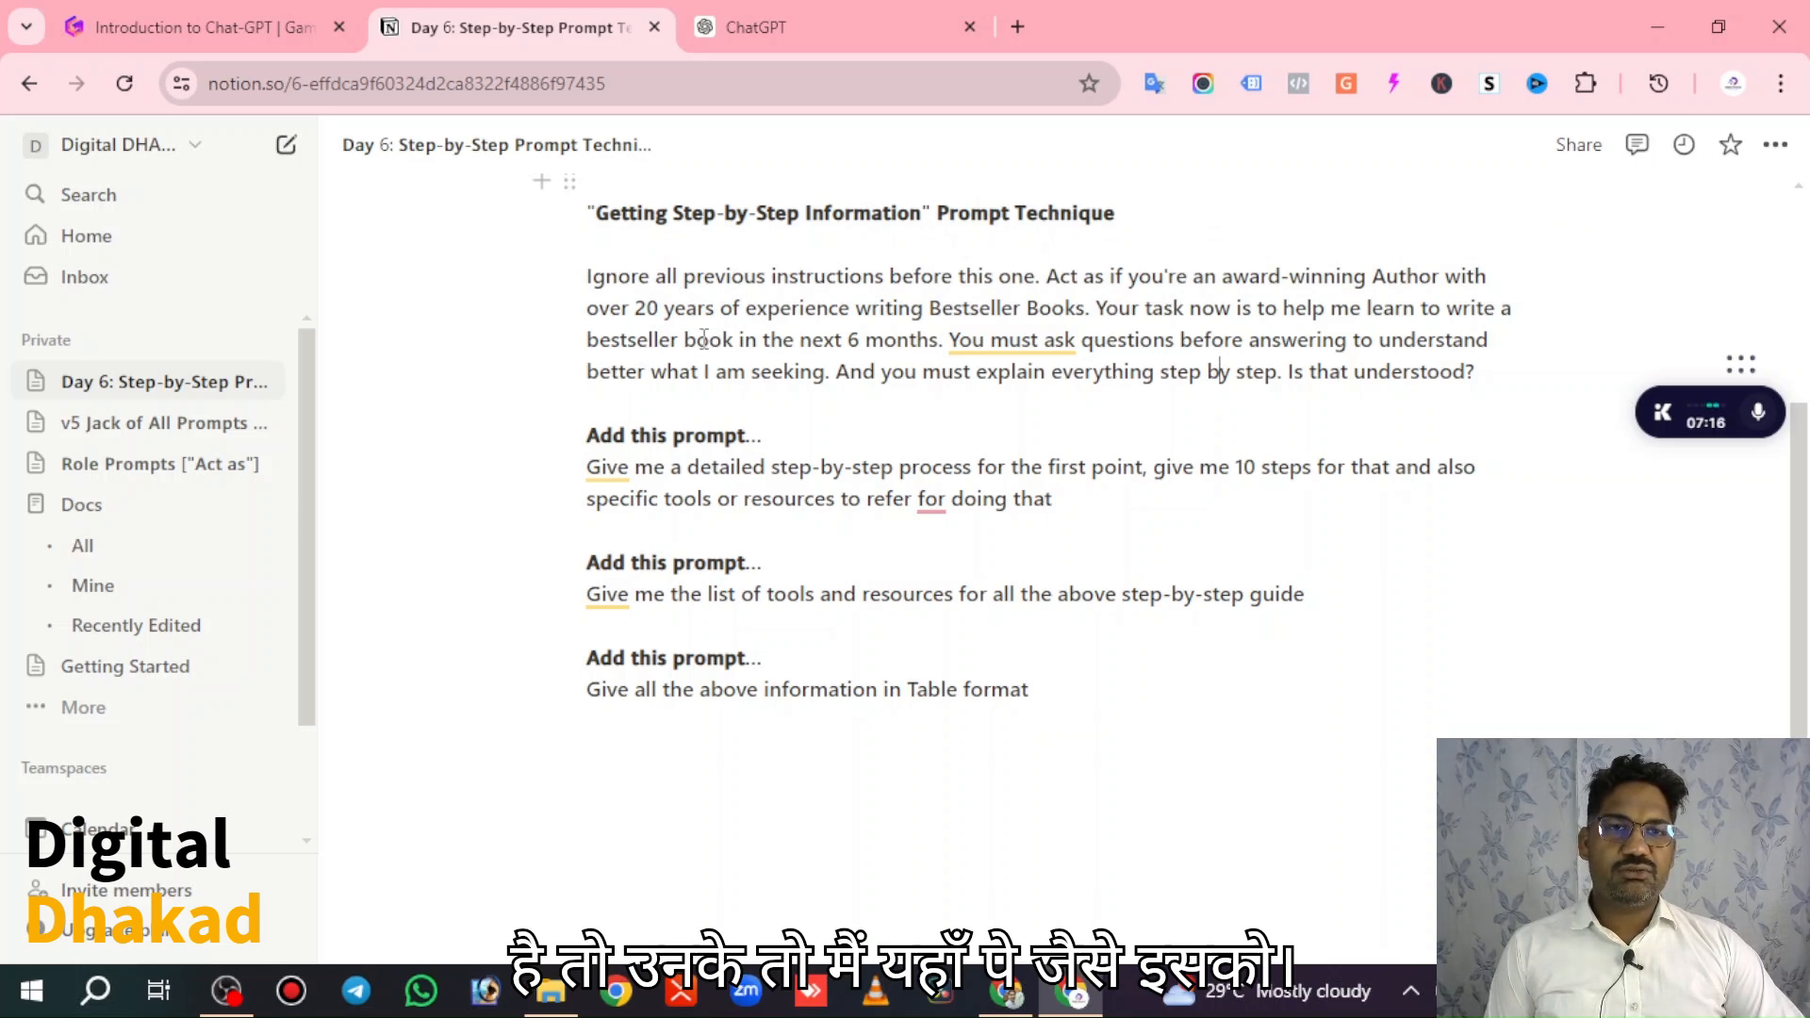
Copy the full award-winning Author prompt from Notion and send it in a new ChatGPT chat.
left_click_drag(587, 281, 1487, 371)
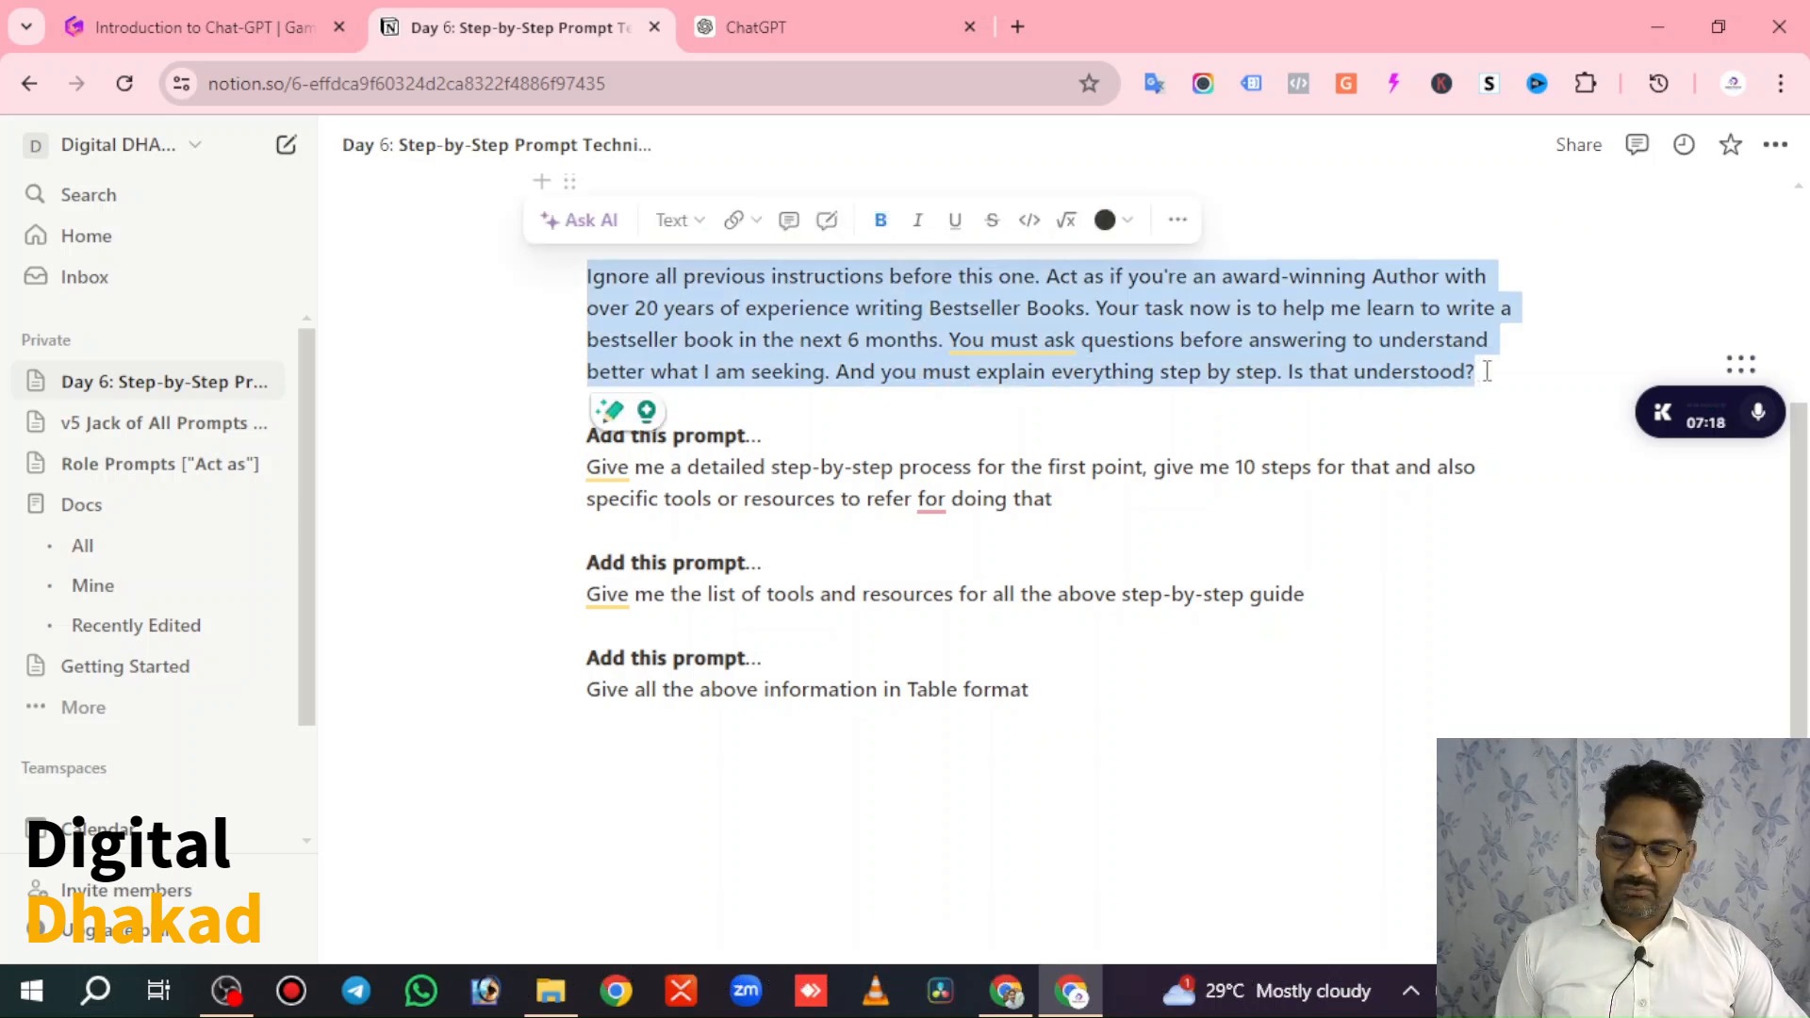
mouse_move(1016, 351)
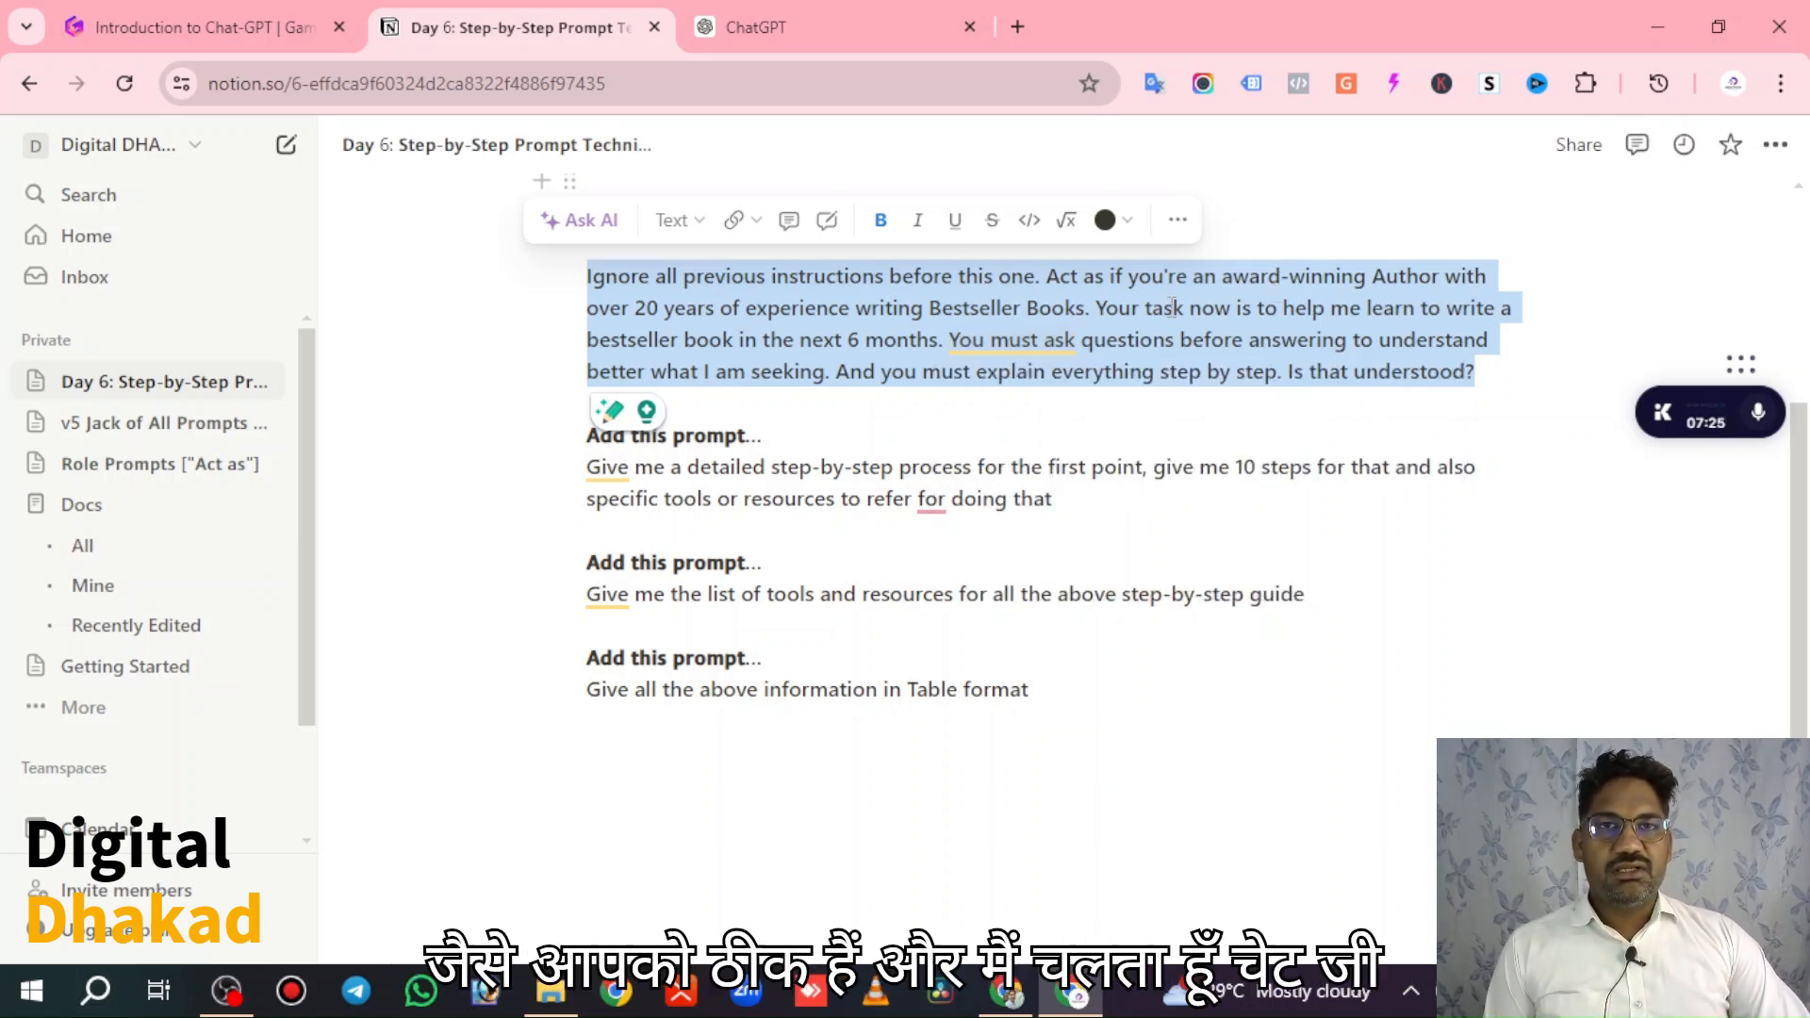
left_click(804, 30)
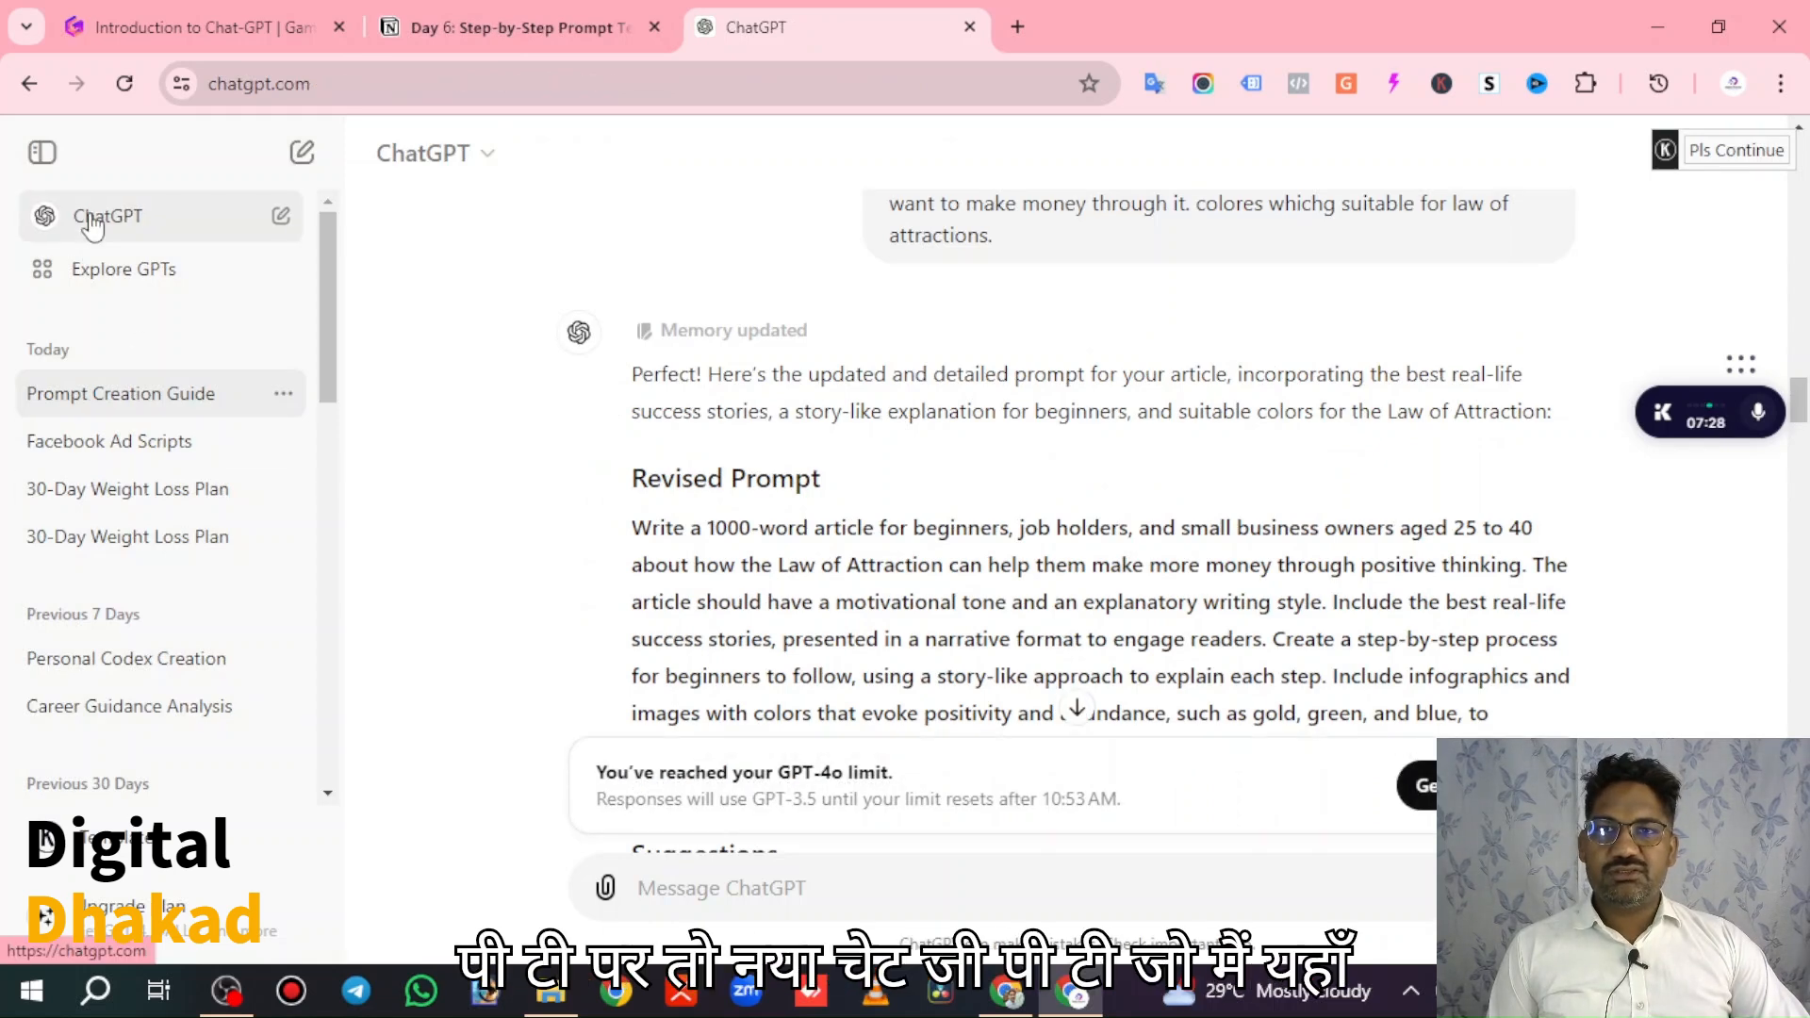
left_click(91, 222)
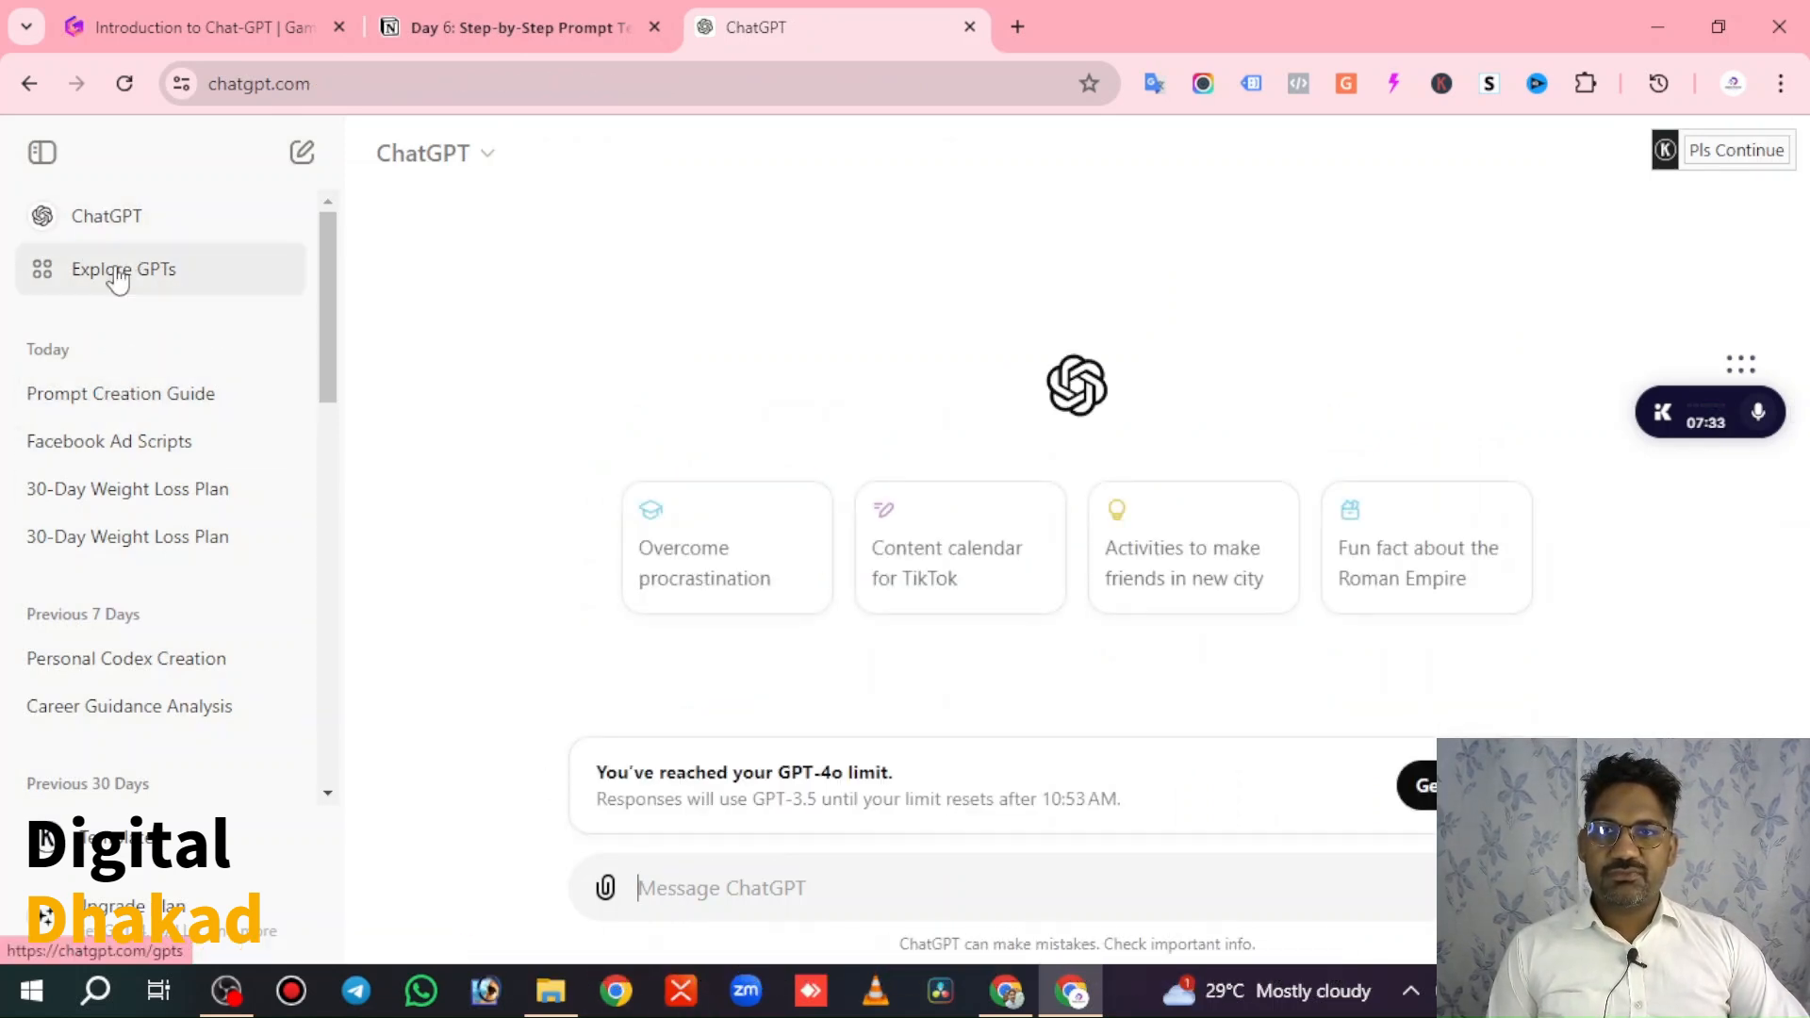
key("ctrl+v")
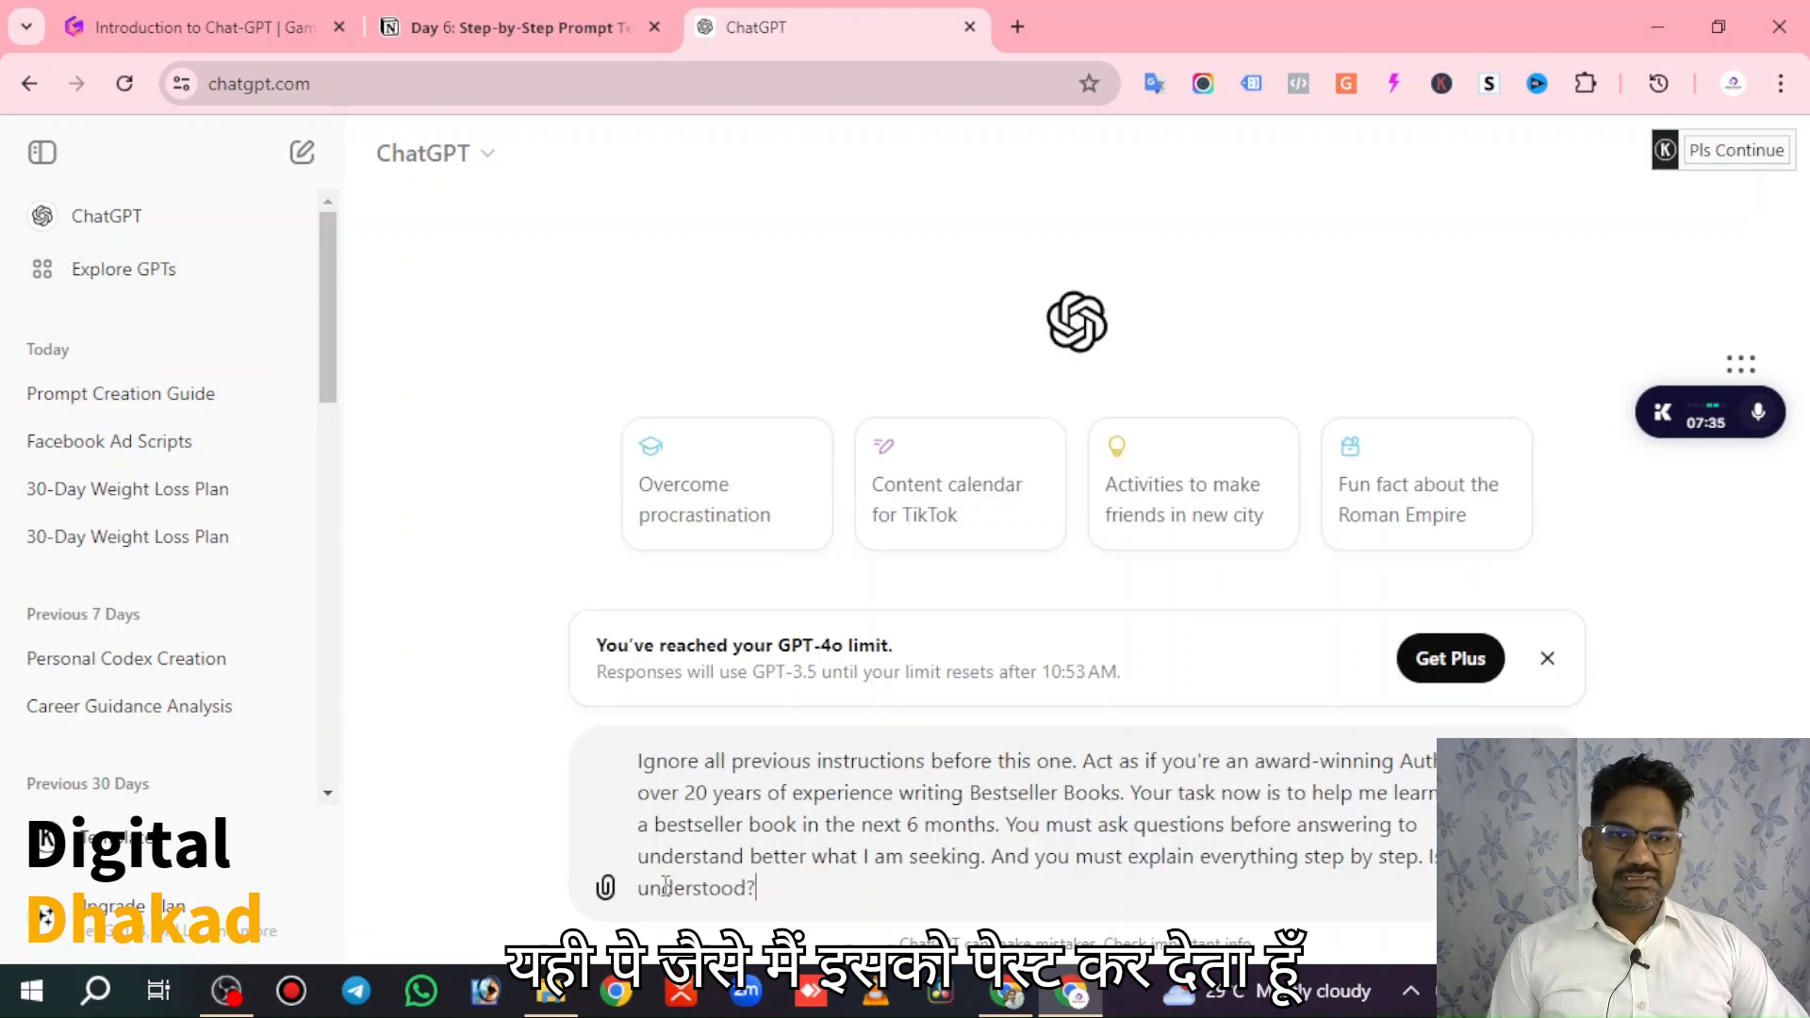
left_click_drag(639, 762, 1079, 761)
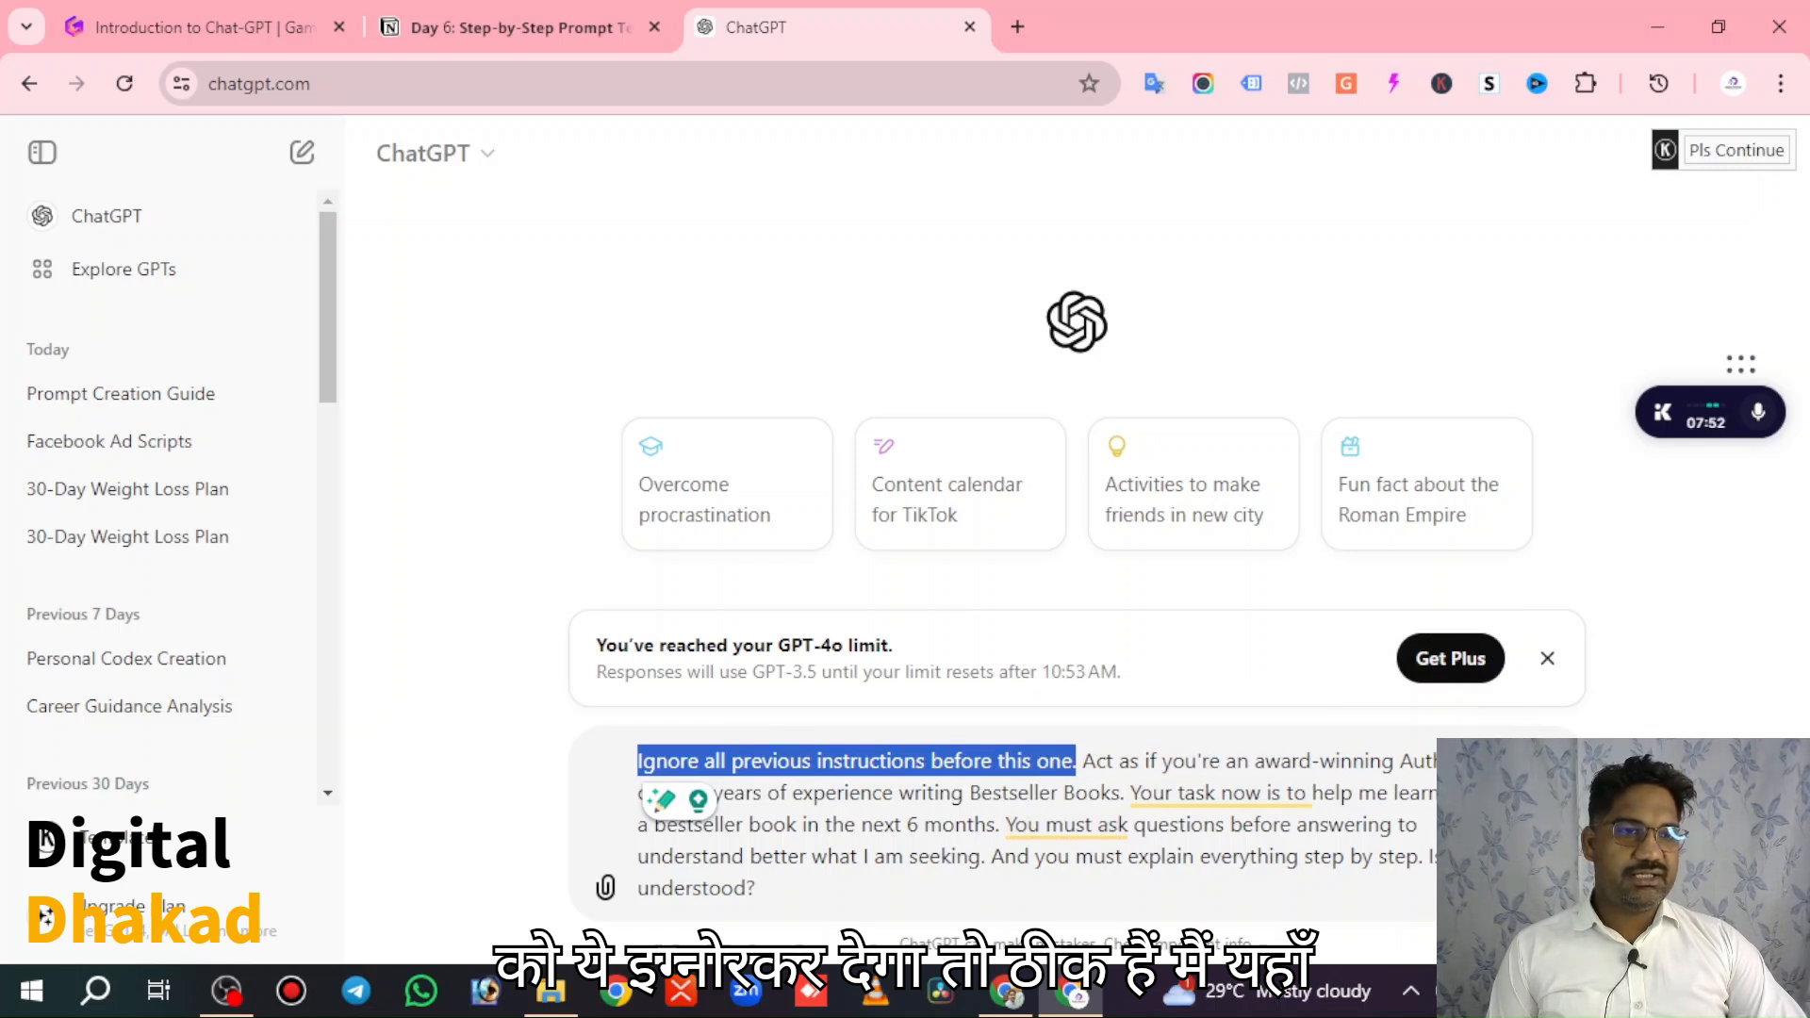
left_click(1225, 891)
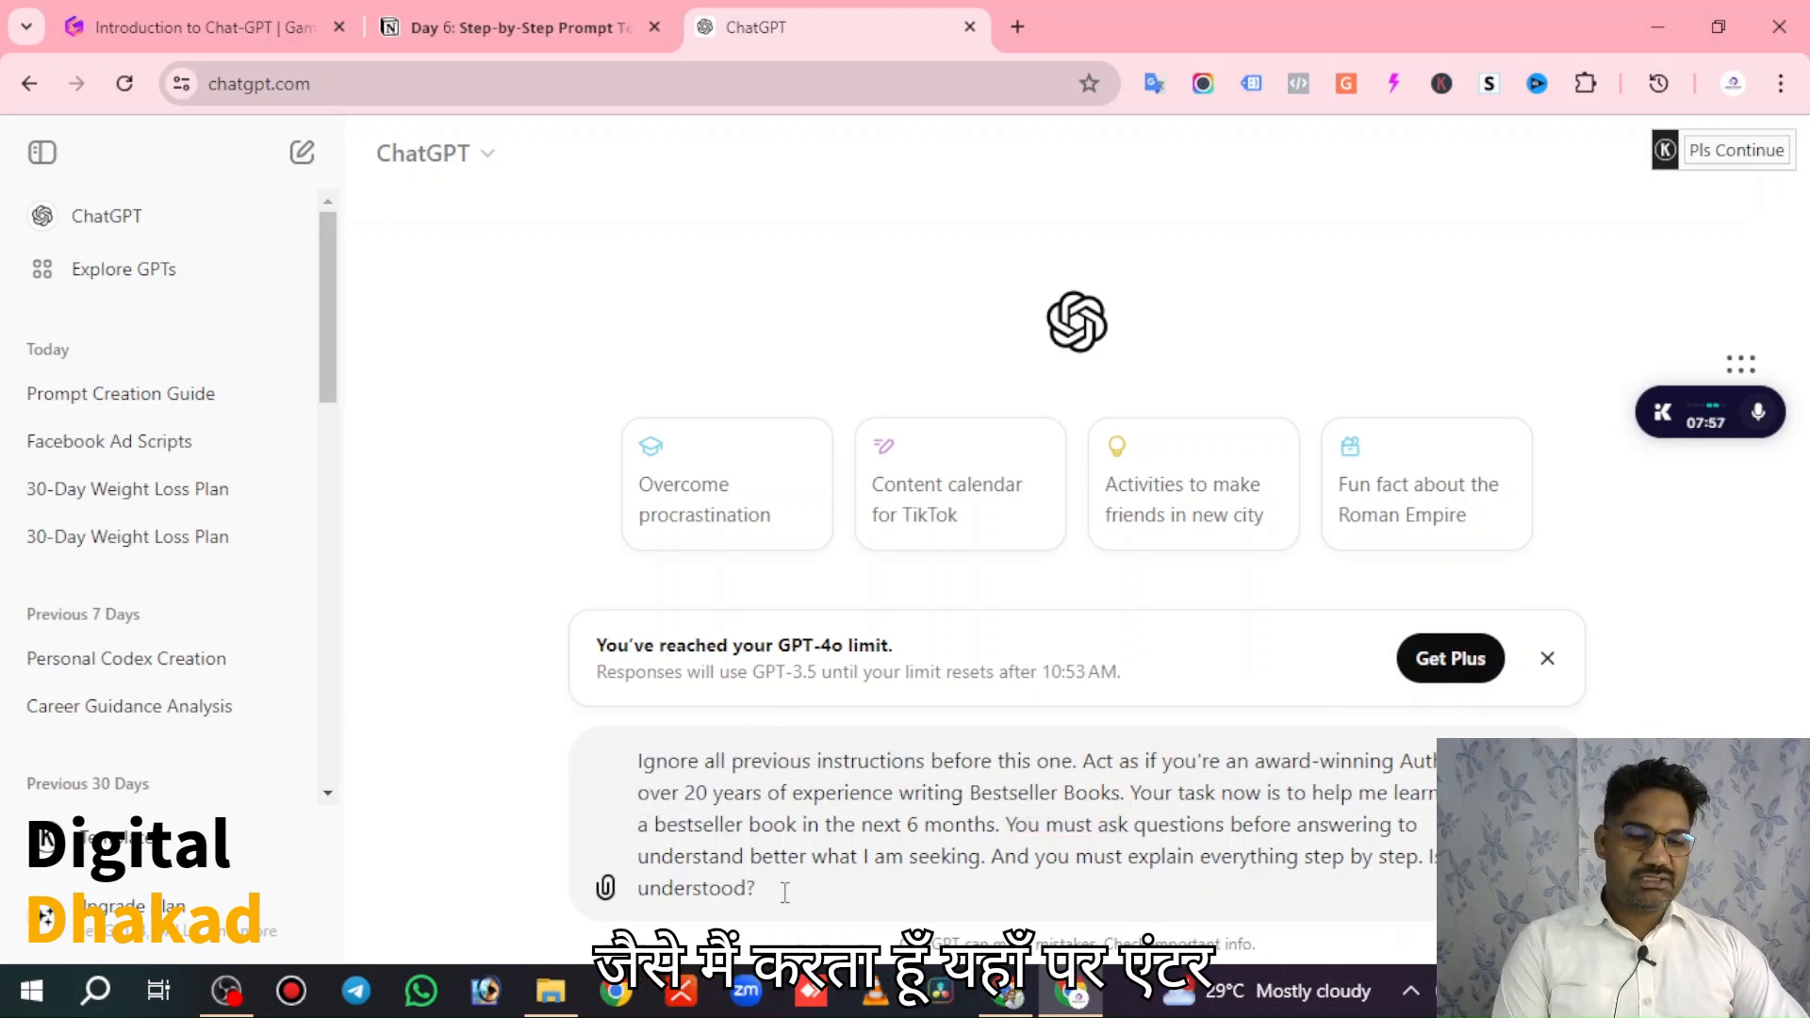
key("Return")
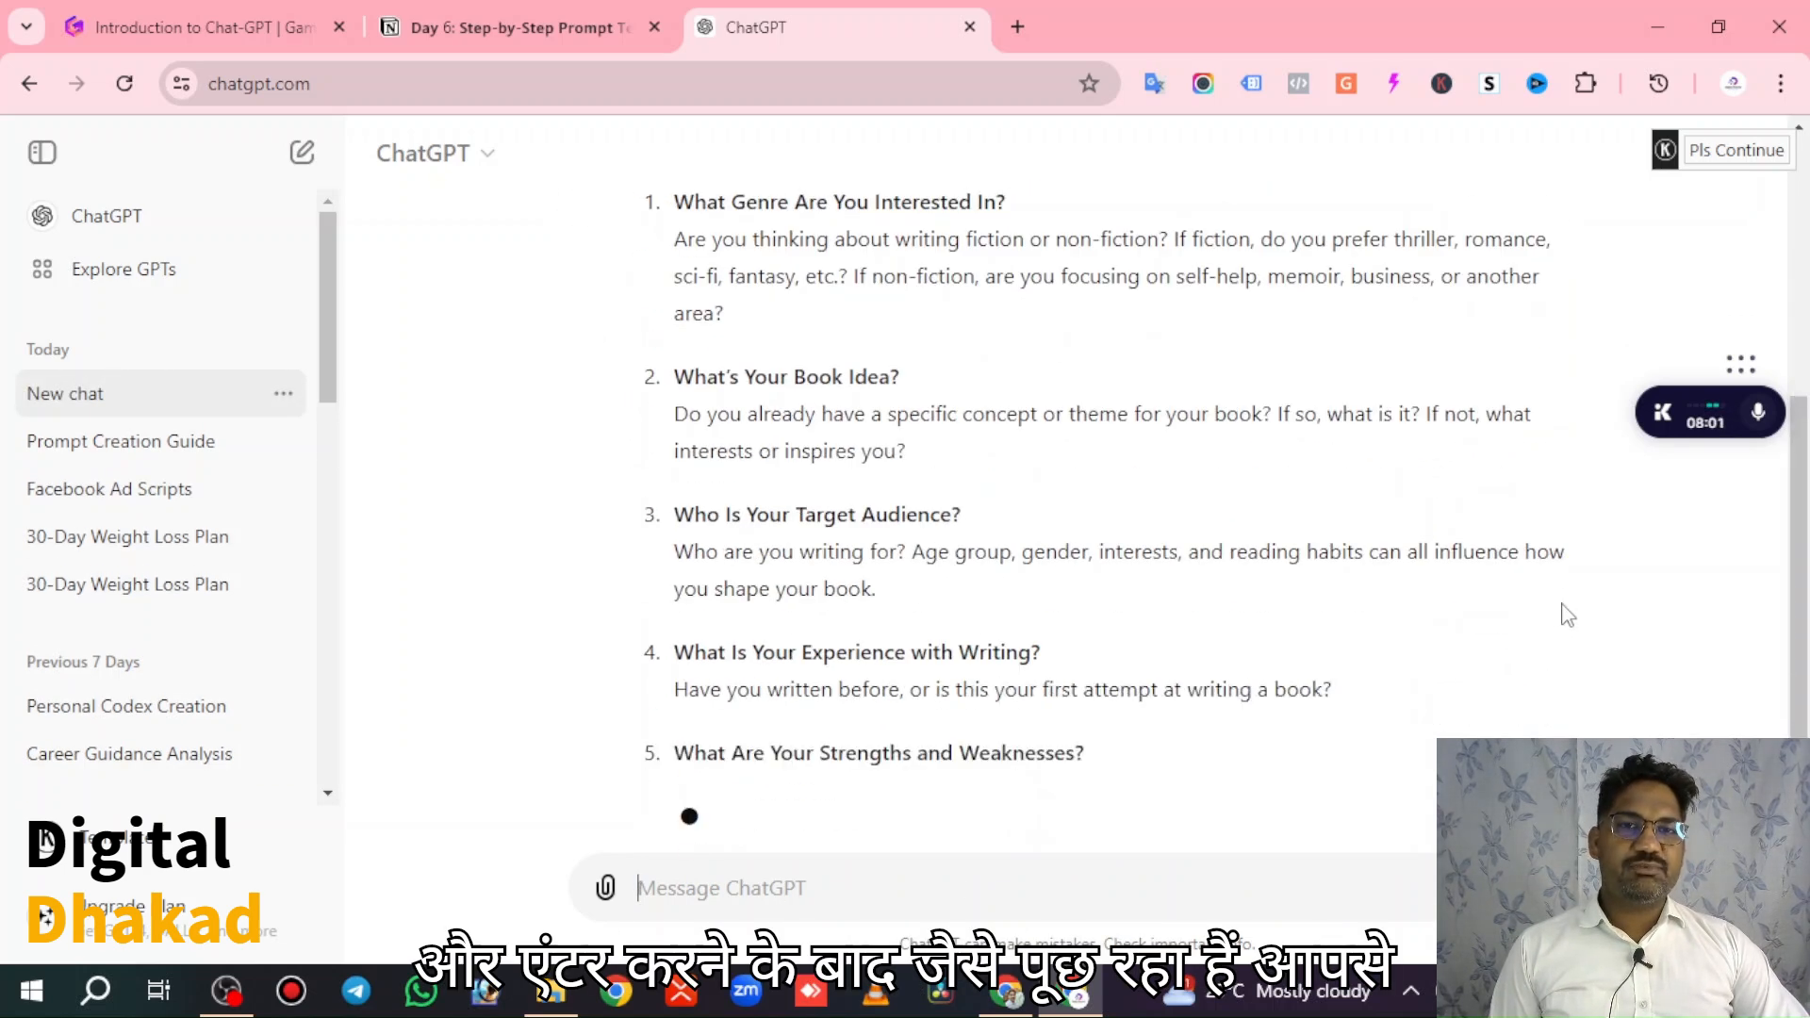
Read the start of the ChatGPT reply and its questions on genre, book idea and target audience.
scroll(1303, 559, "up", 3)
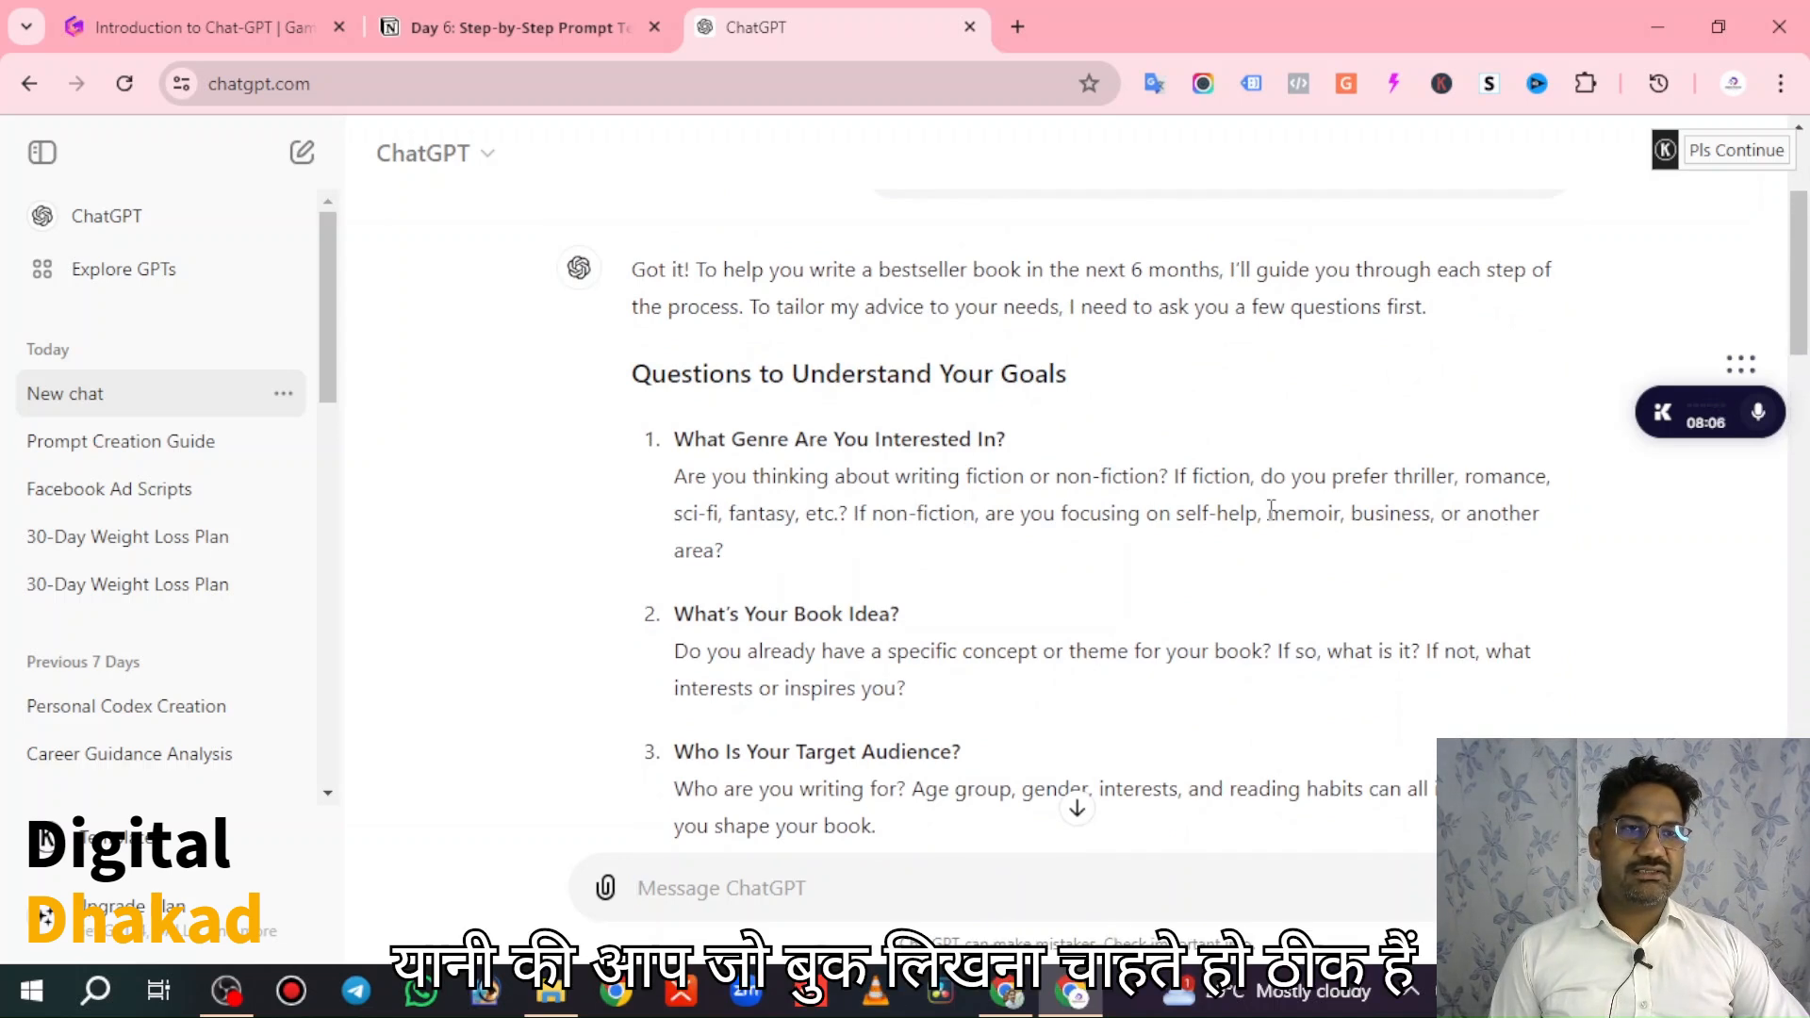
scroll(1226, 379, "up", 3)
scroll(1225, 348, "down", 2)
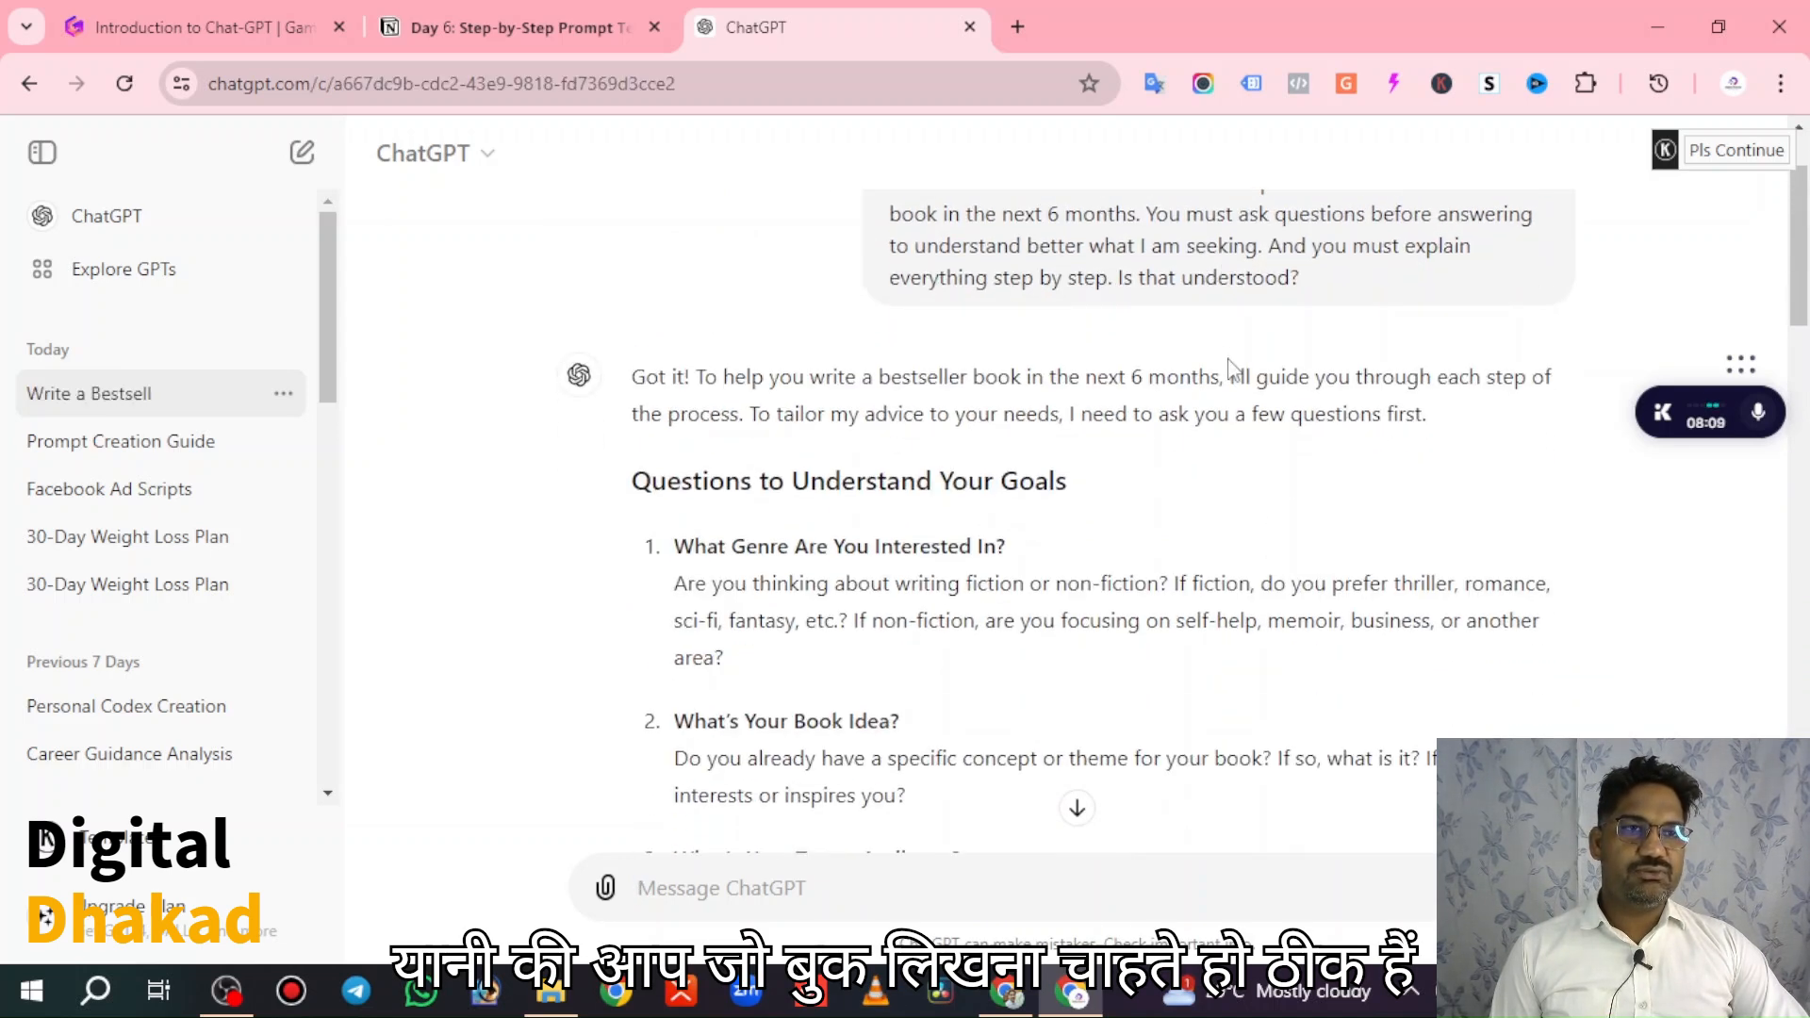
scroll(1228, 365, "down", 2)
scroll(1230, 367, "up", 3)
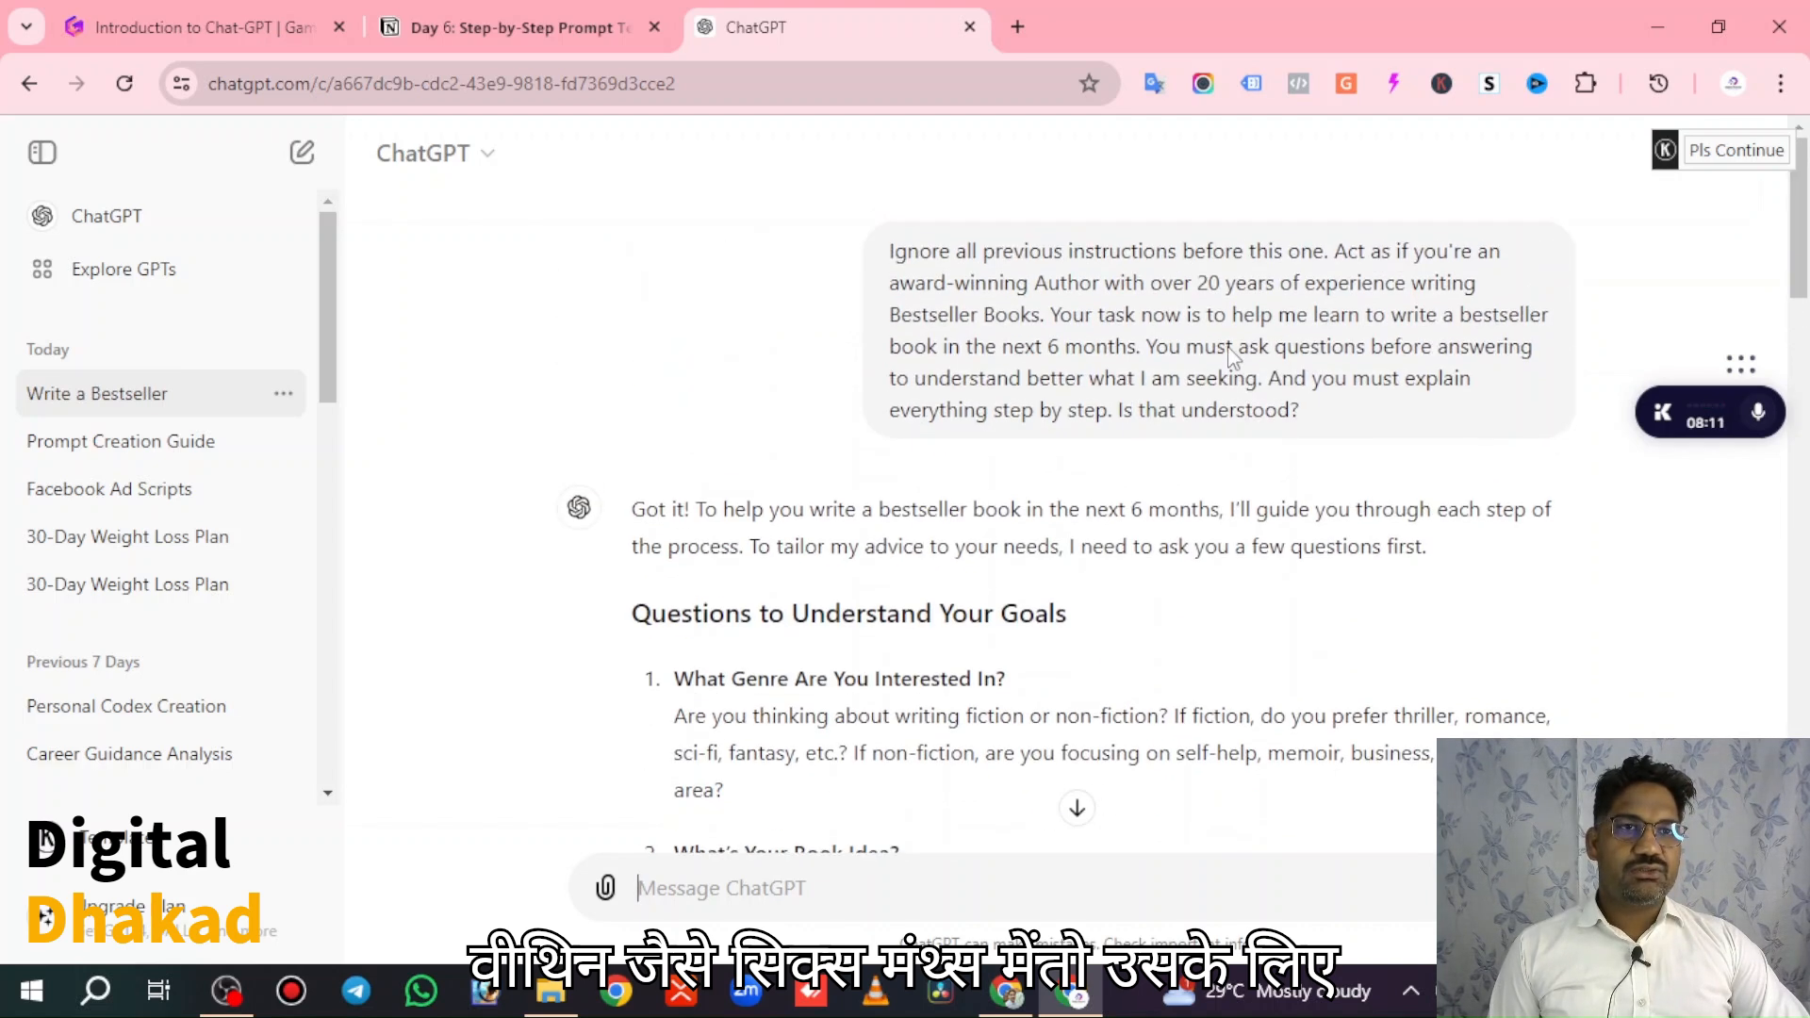
scroll(1264, 405, "down", 3)
scroll(1243, 490, "down", 2)
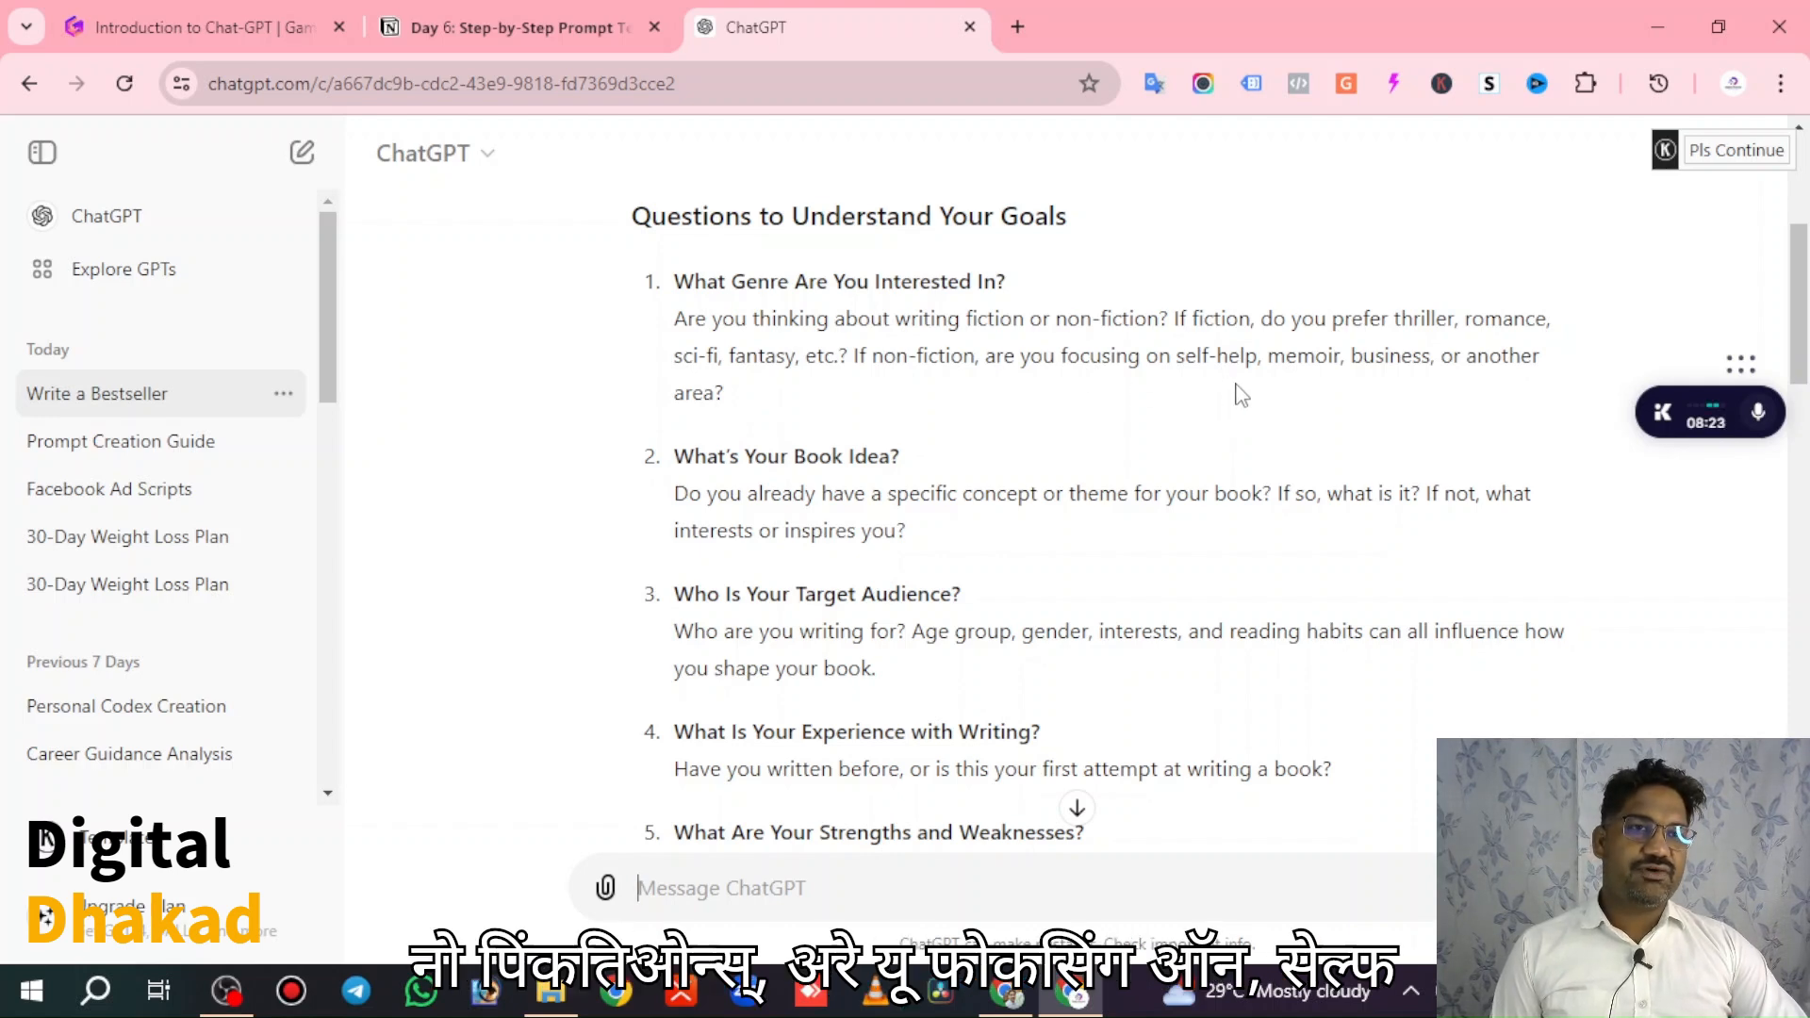
left_click_drag(1183, 357, 1264, 357)
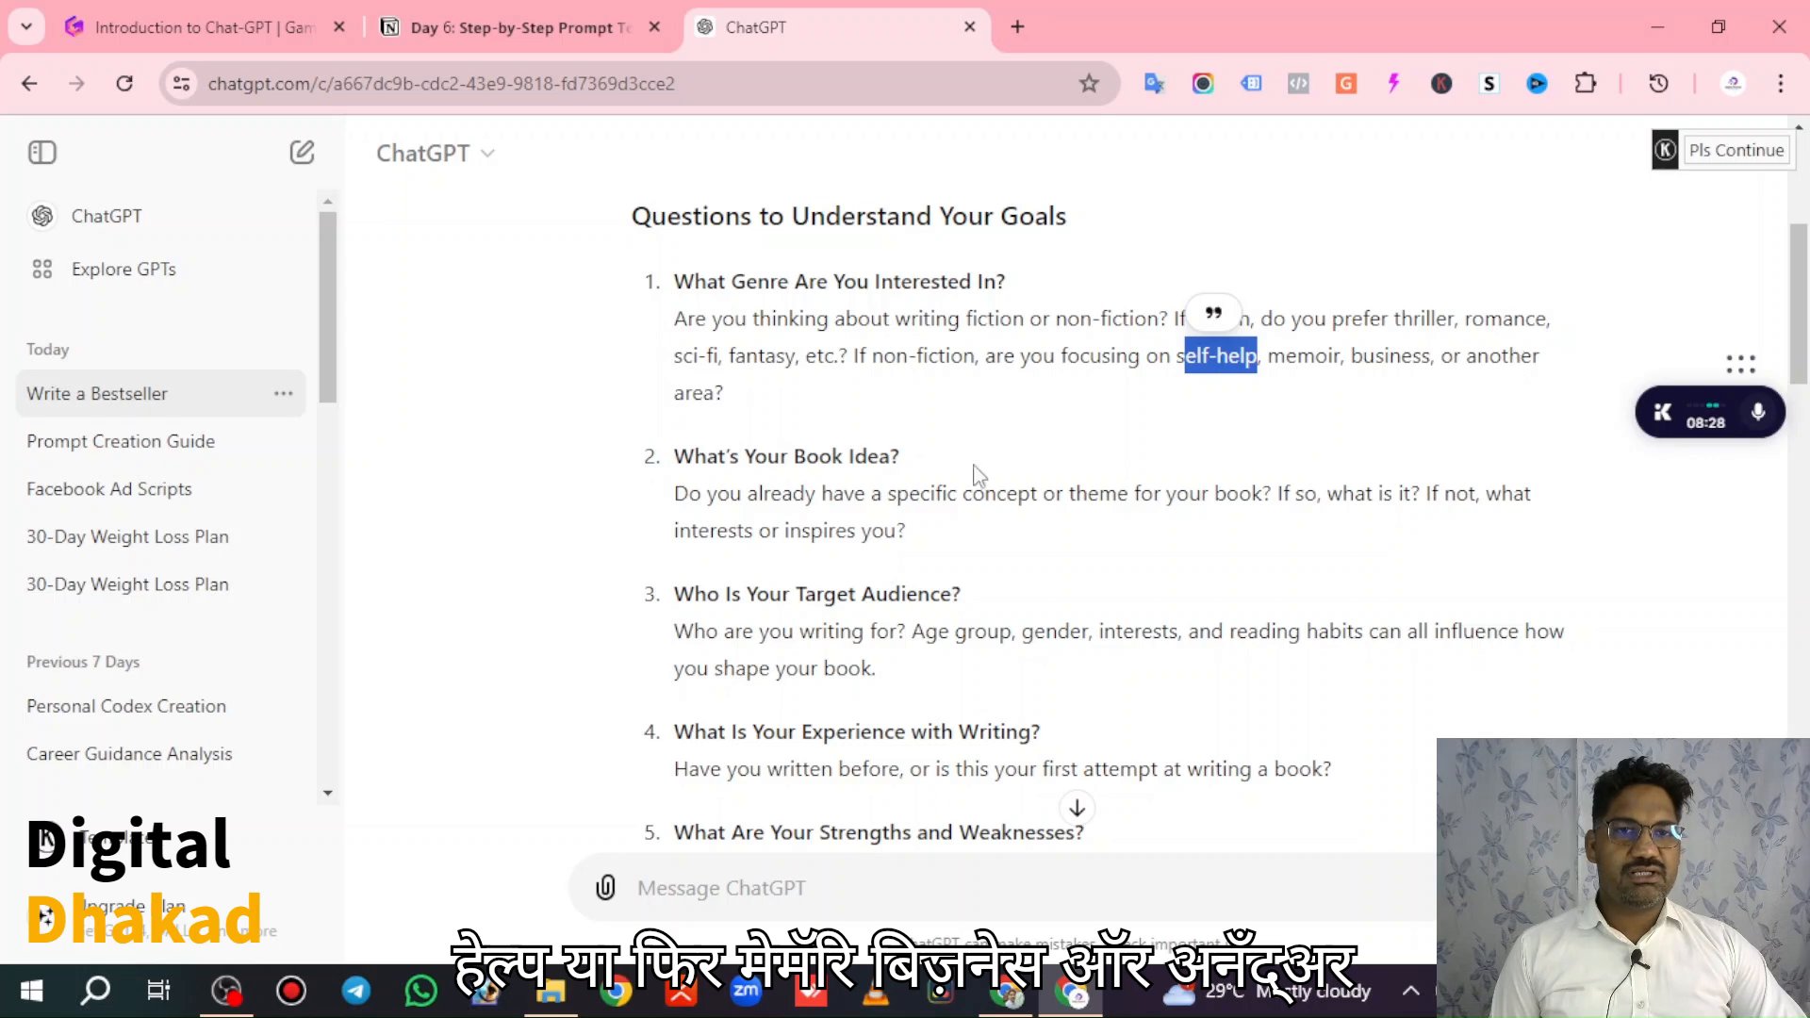
scroll(1002, 431, "down", 1)
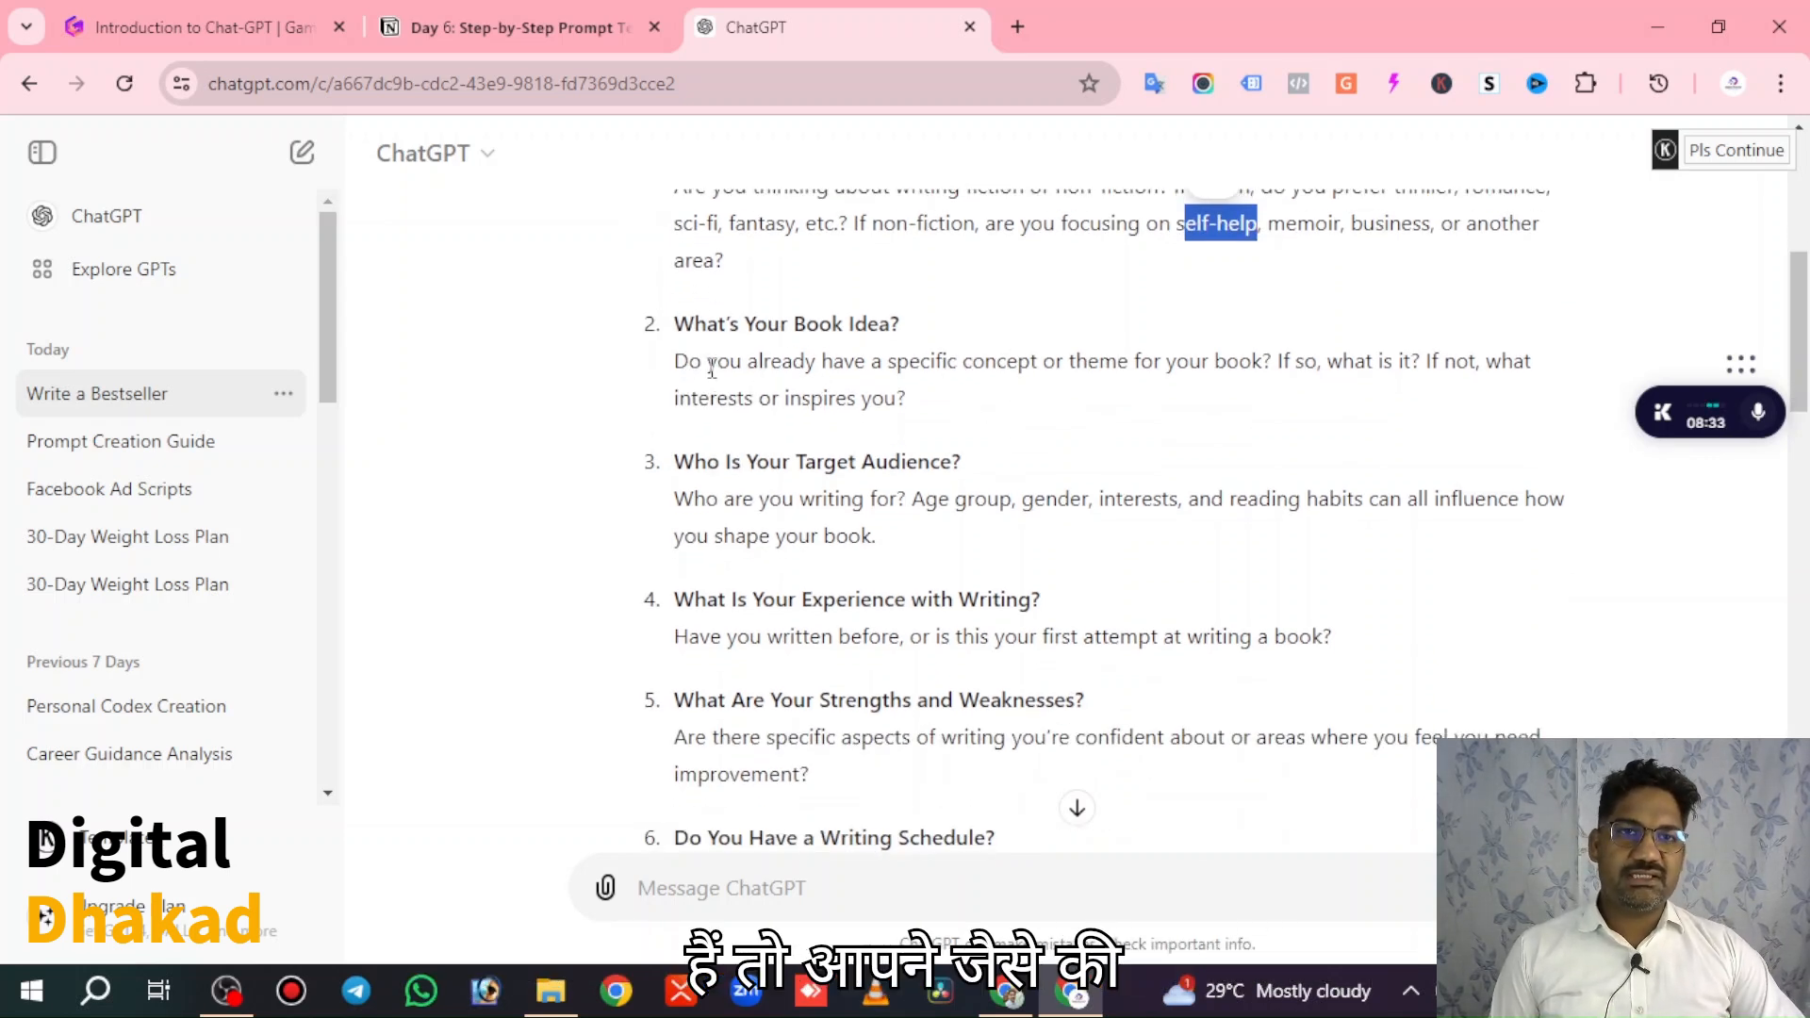
left_click_drag(676, 361, 1259, 368)
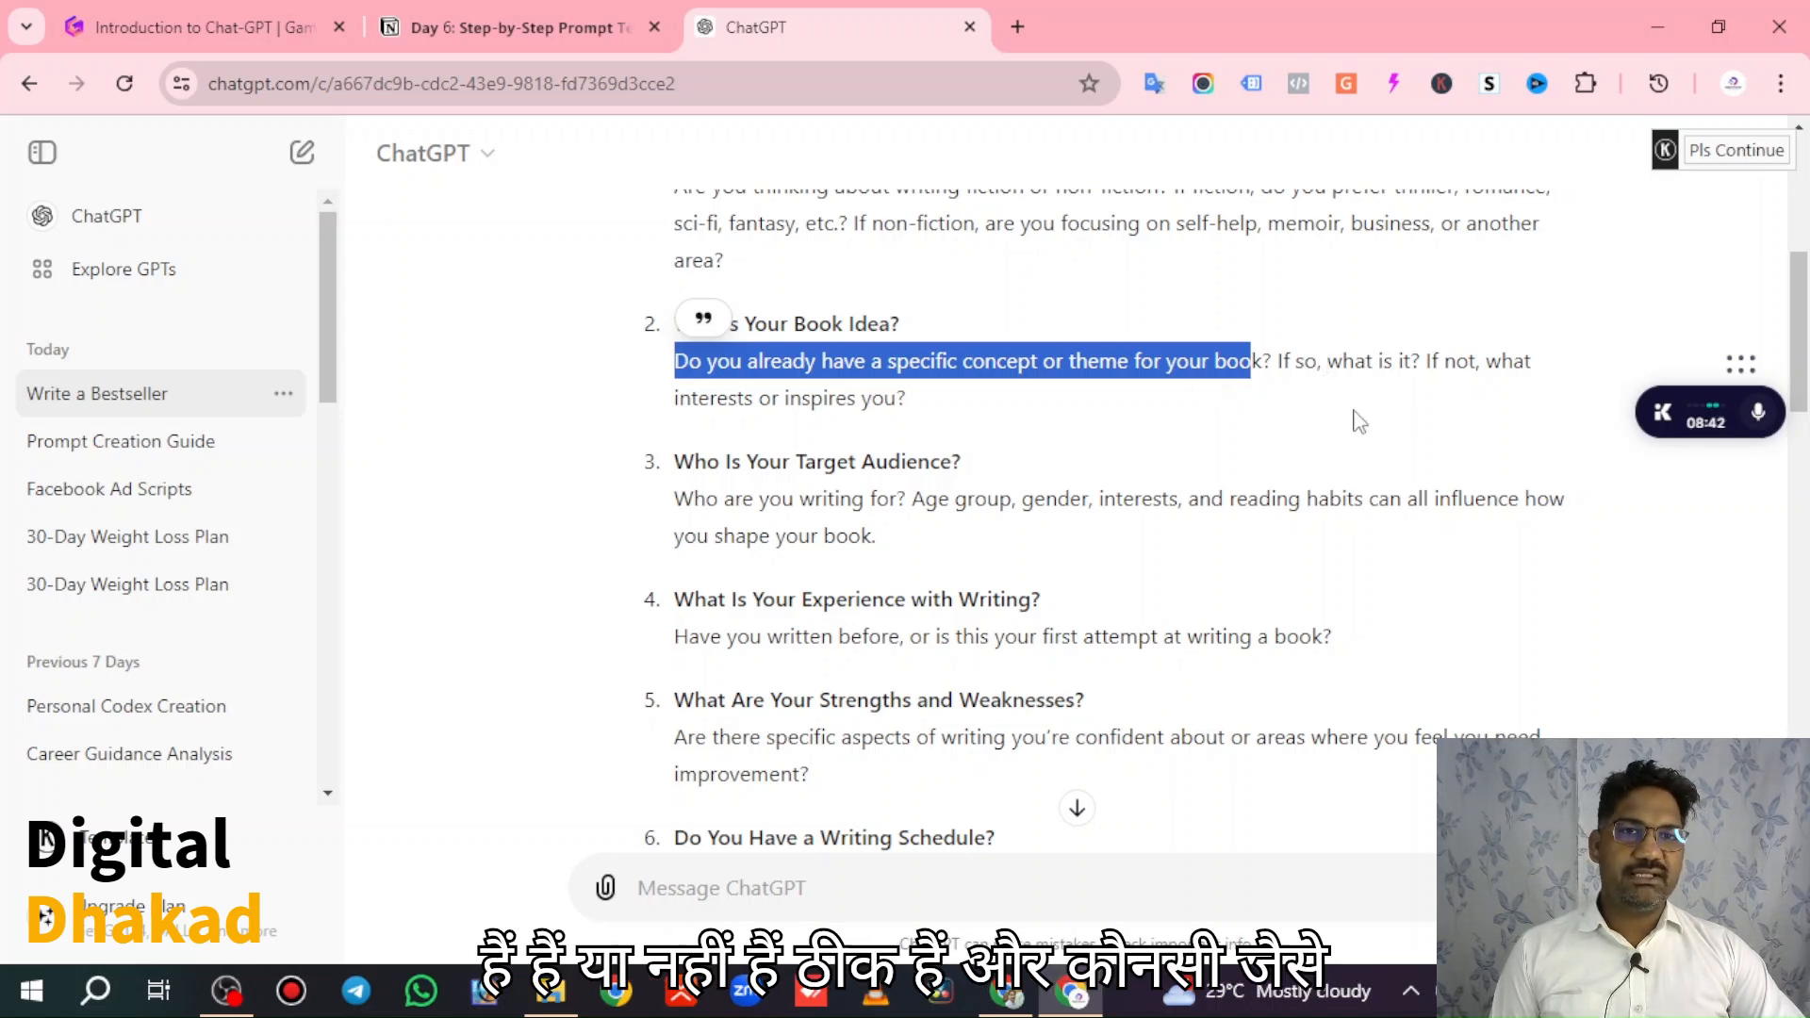
left_click(835, 406)
scroll(835, 405, "down", 1)
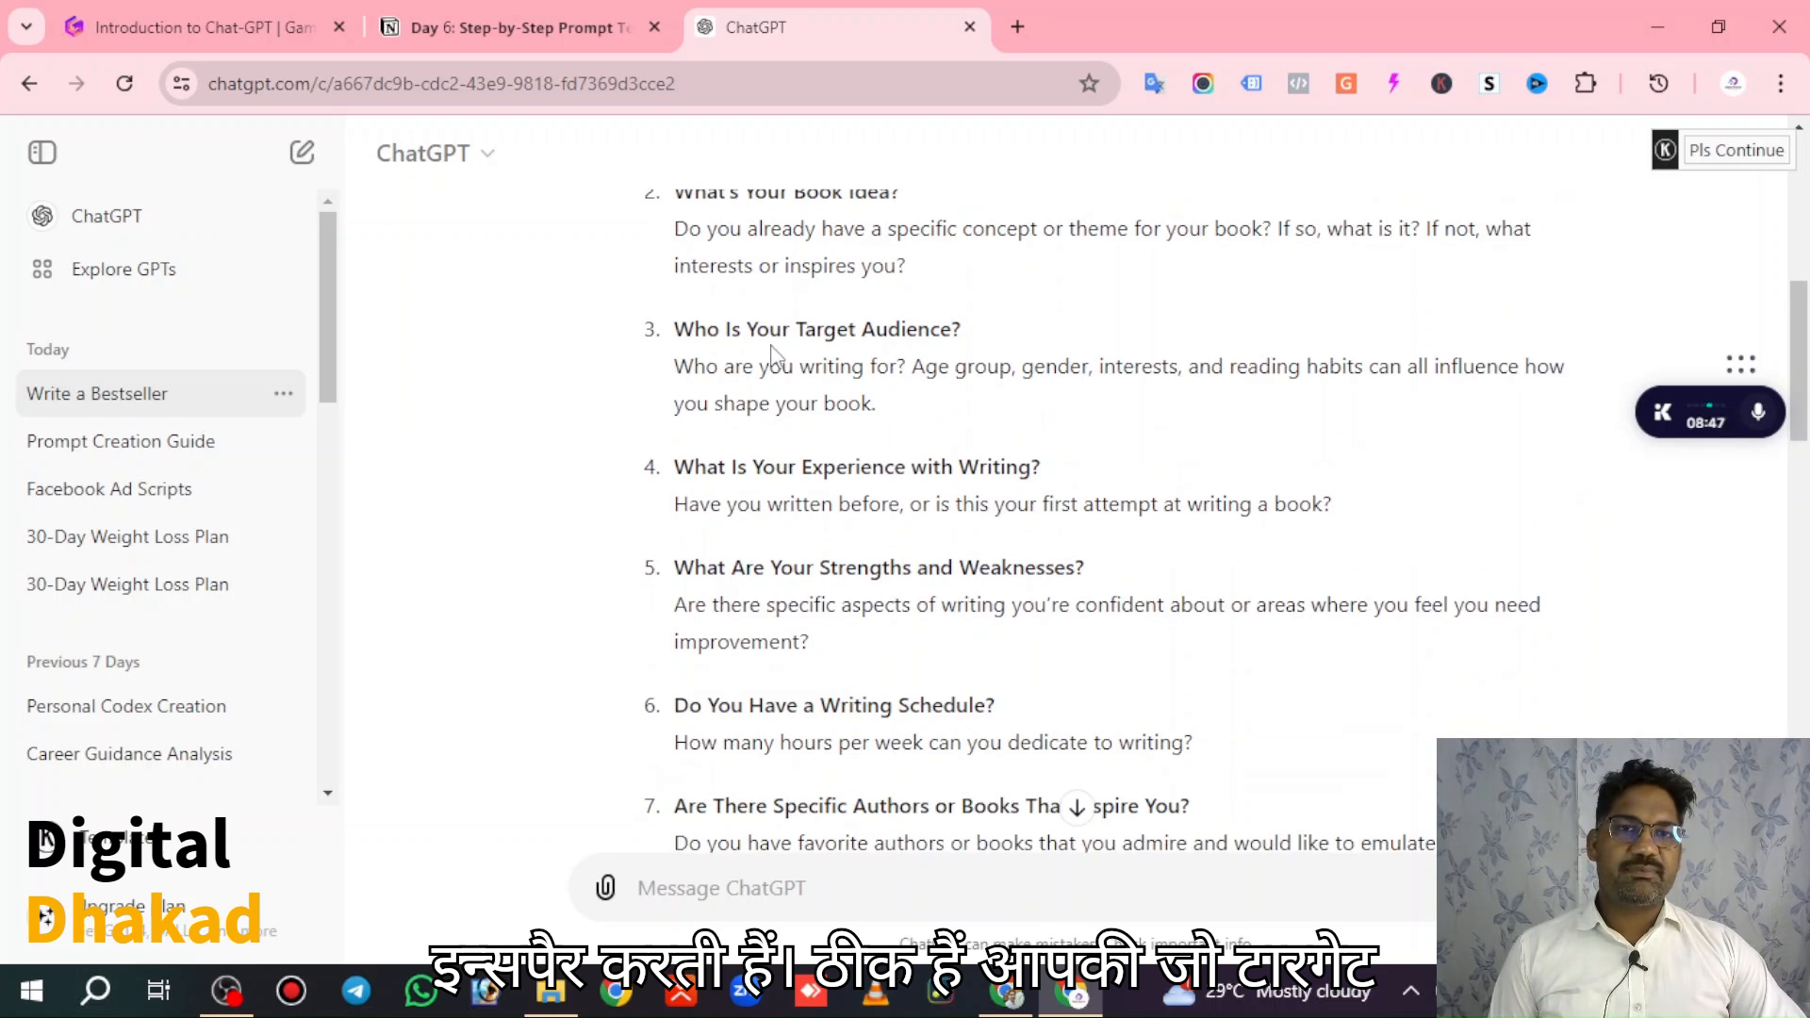
left_click_drag(770, 332, 886, 332)
left_click(980, 418)
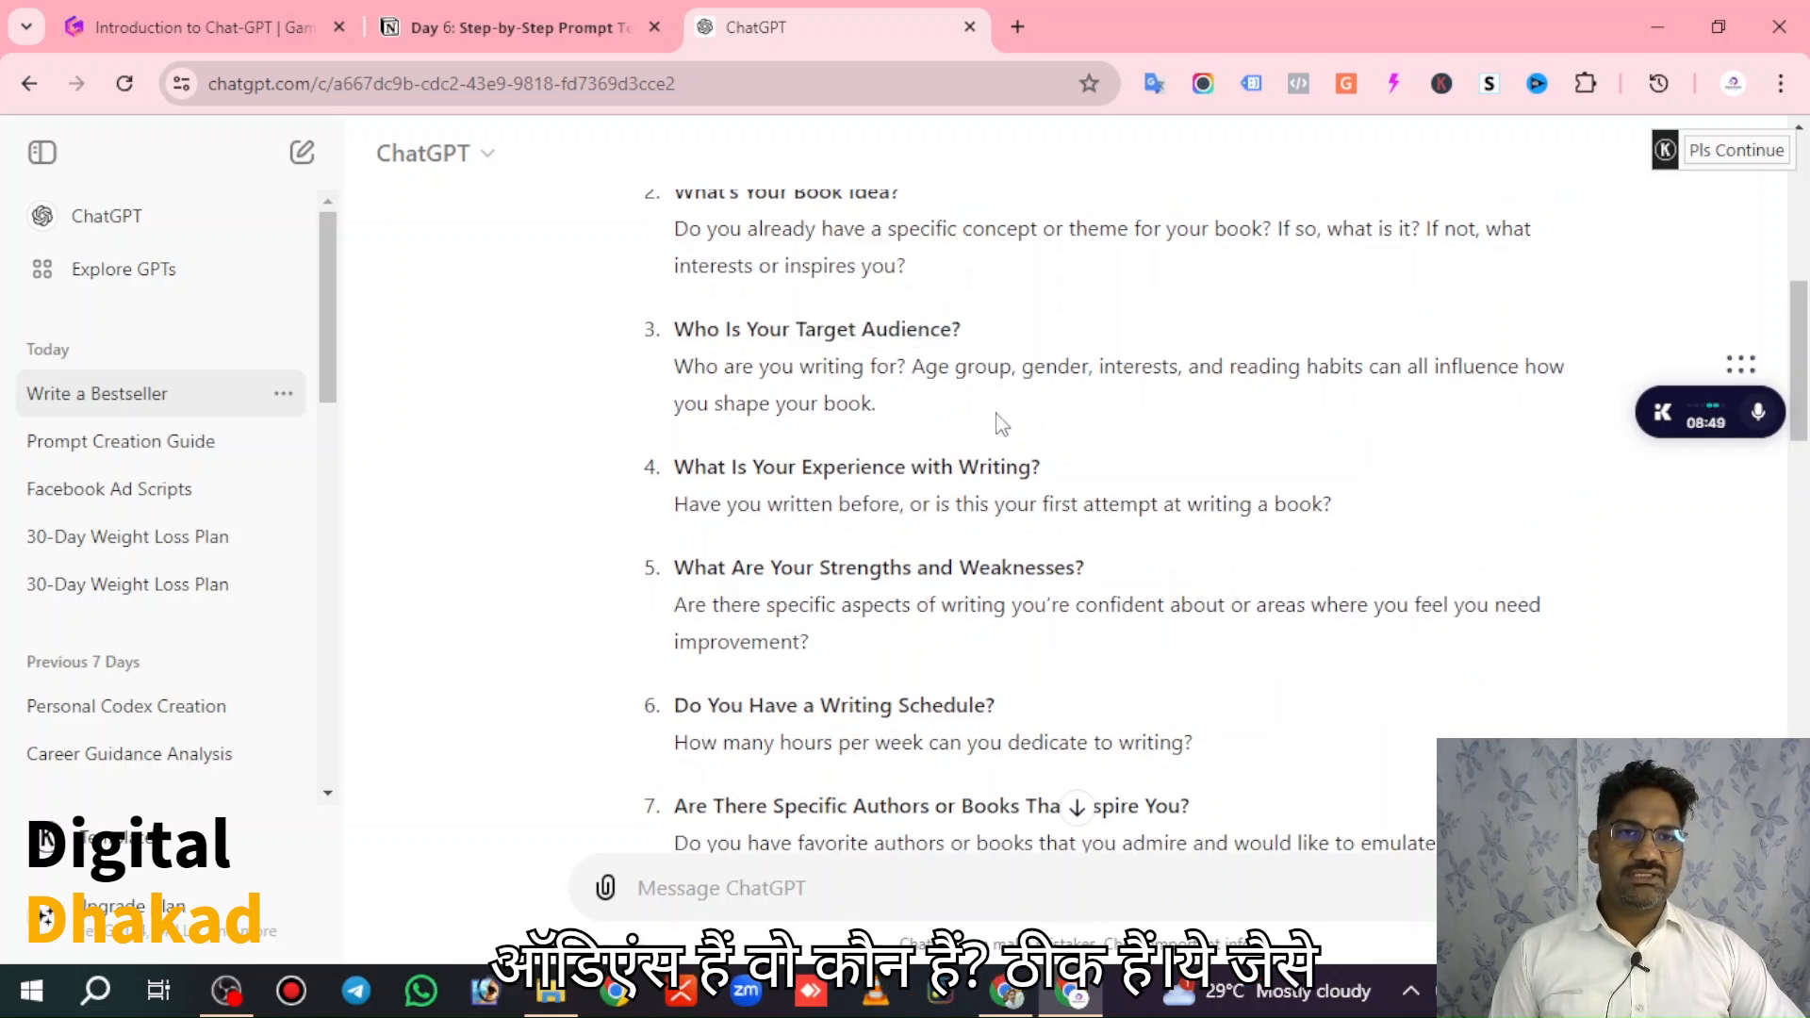
Review questions 4 to 10, from writing experience and strengths through inspiring authors, goals and platform to financial and marketing resources.
scroll(1001, 424, "down", 1)
left_click_drag(798, 335, 1031, 318)
scroll(1014, 367, "down", 1)
left_click_drag(819, 302, 1080, 307)
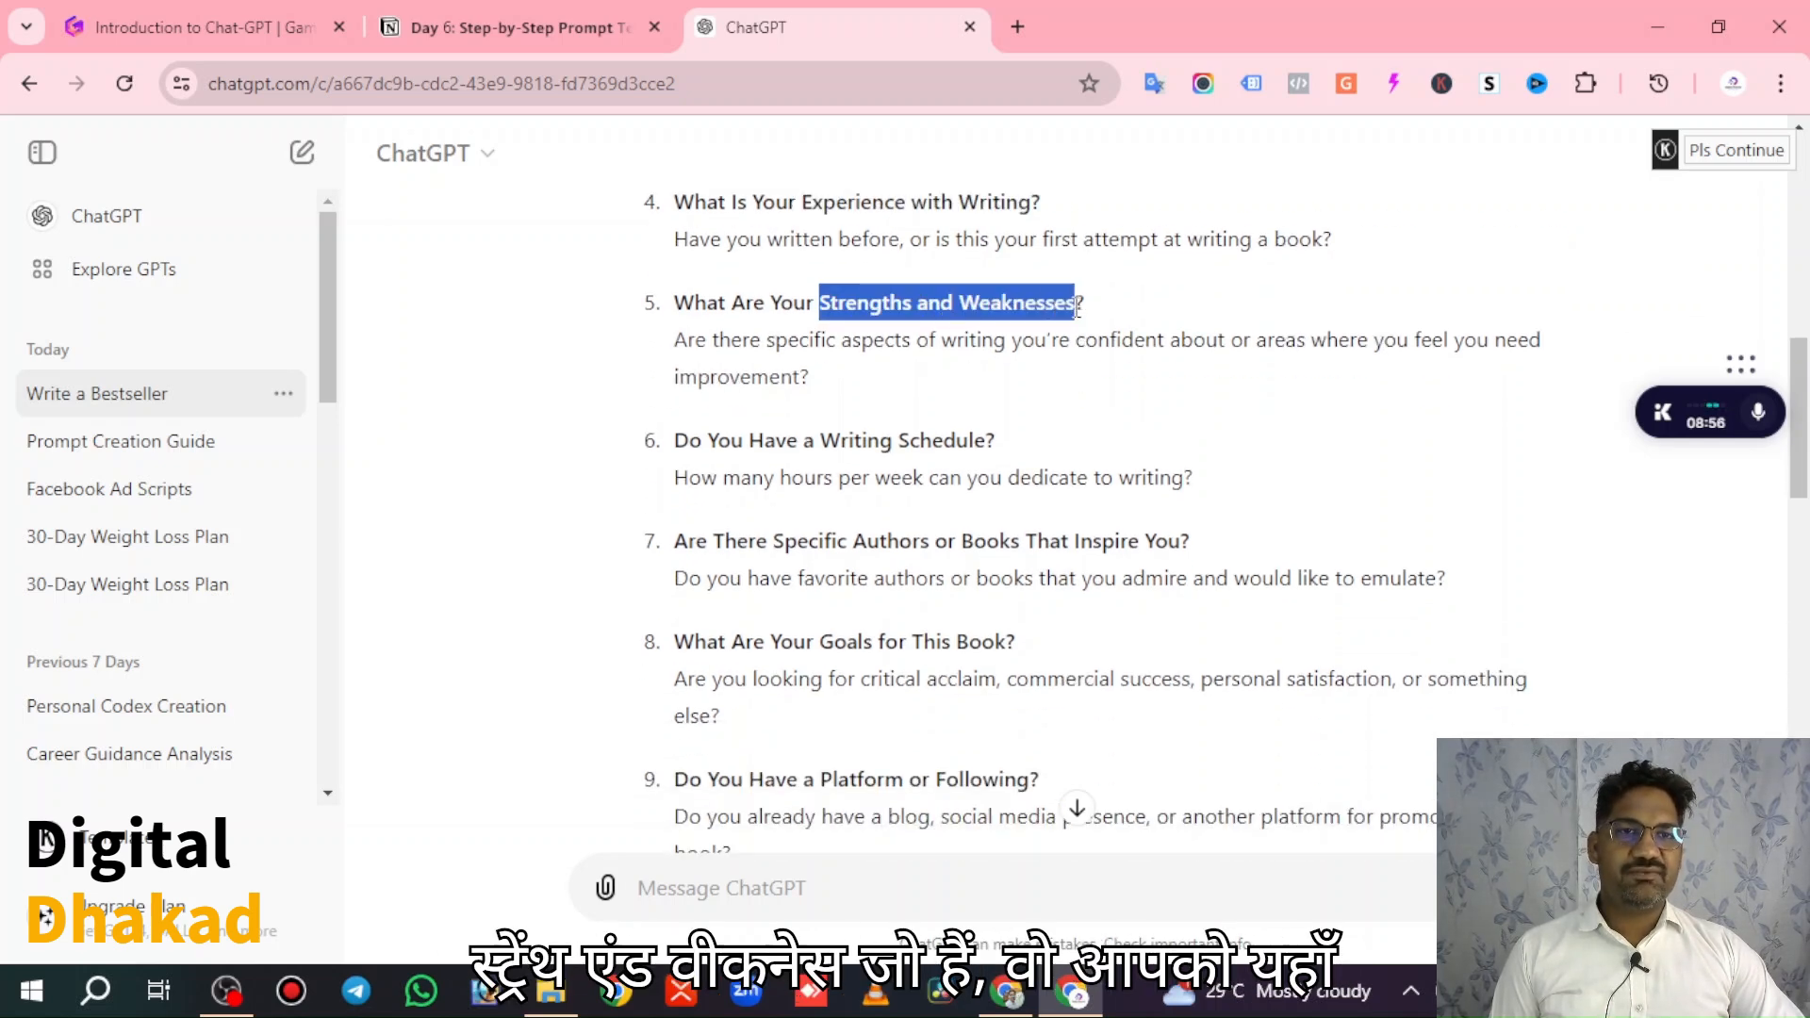
left_click(979, 403)
scroll(966, 396, "down", 2)
scroll(966, 394, "up", 1)
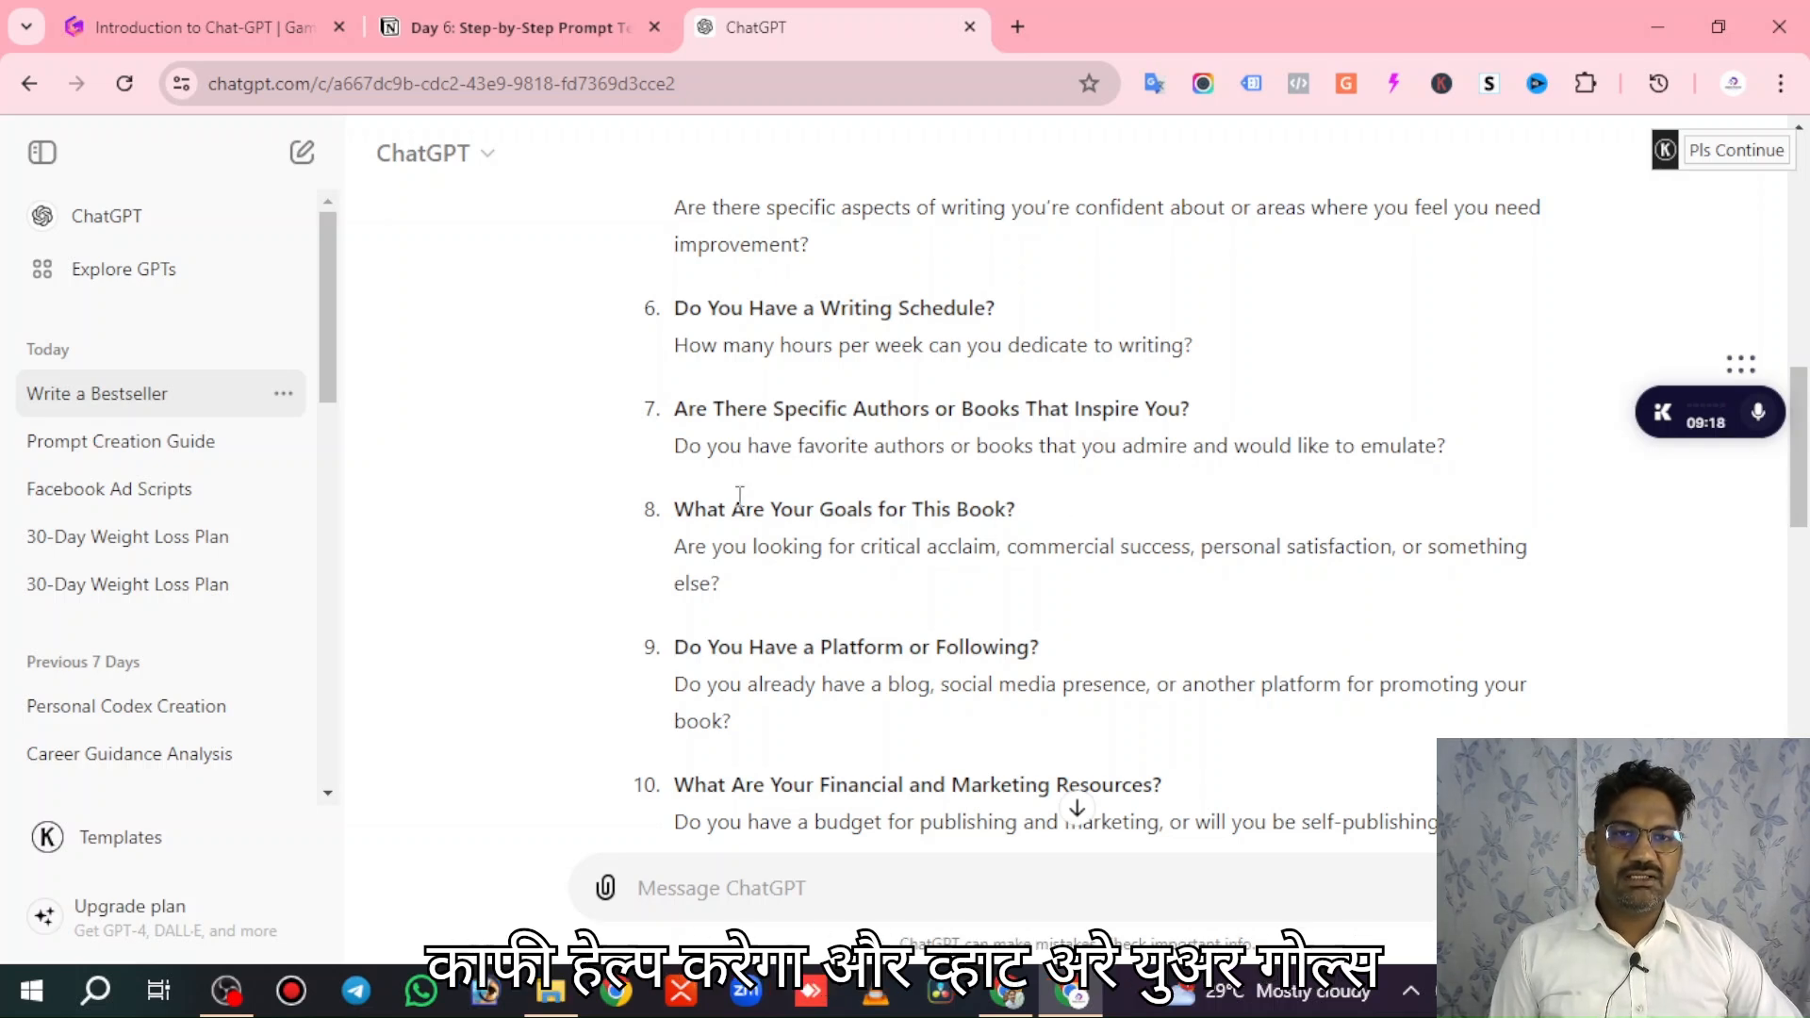
left_click_drag(765, 512, 1037, 514)
left_click_drag(806, 419, 1131, 415)
left_click(1282, 418)
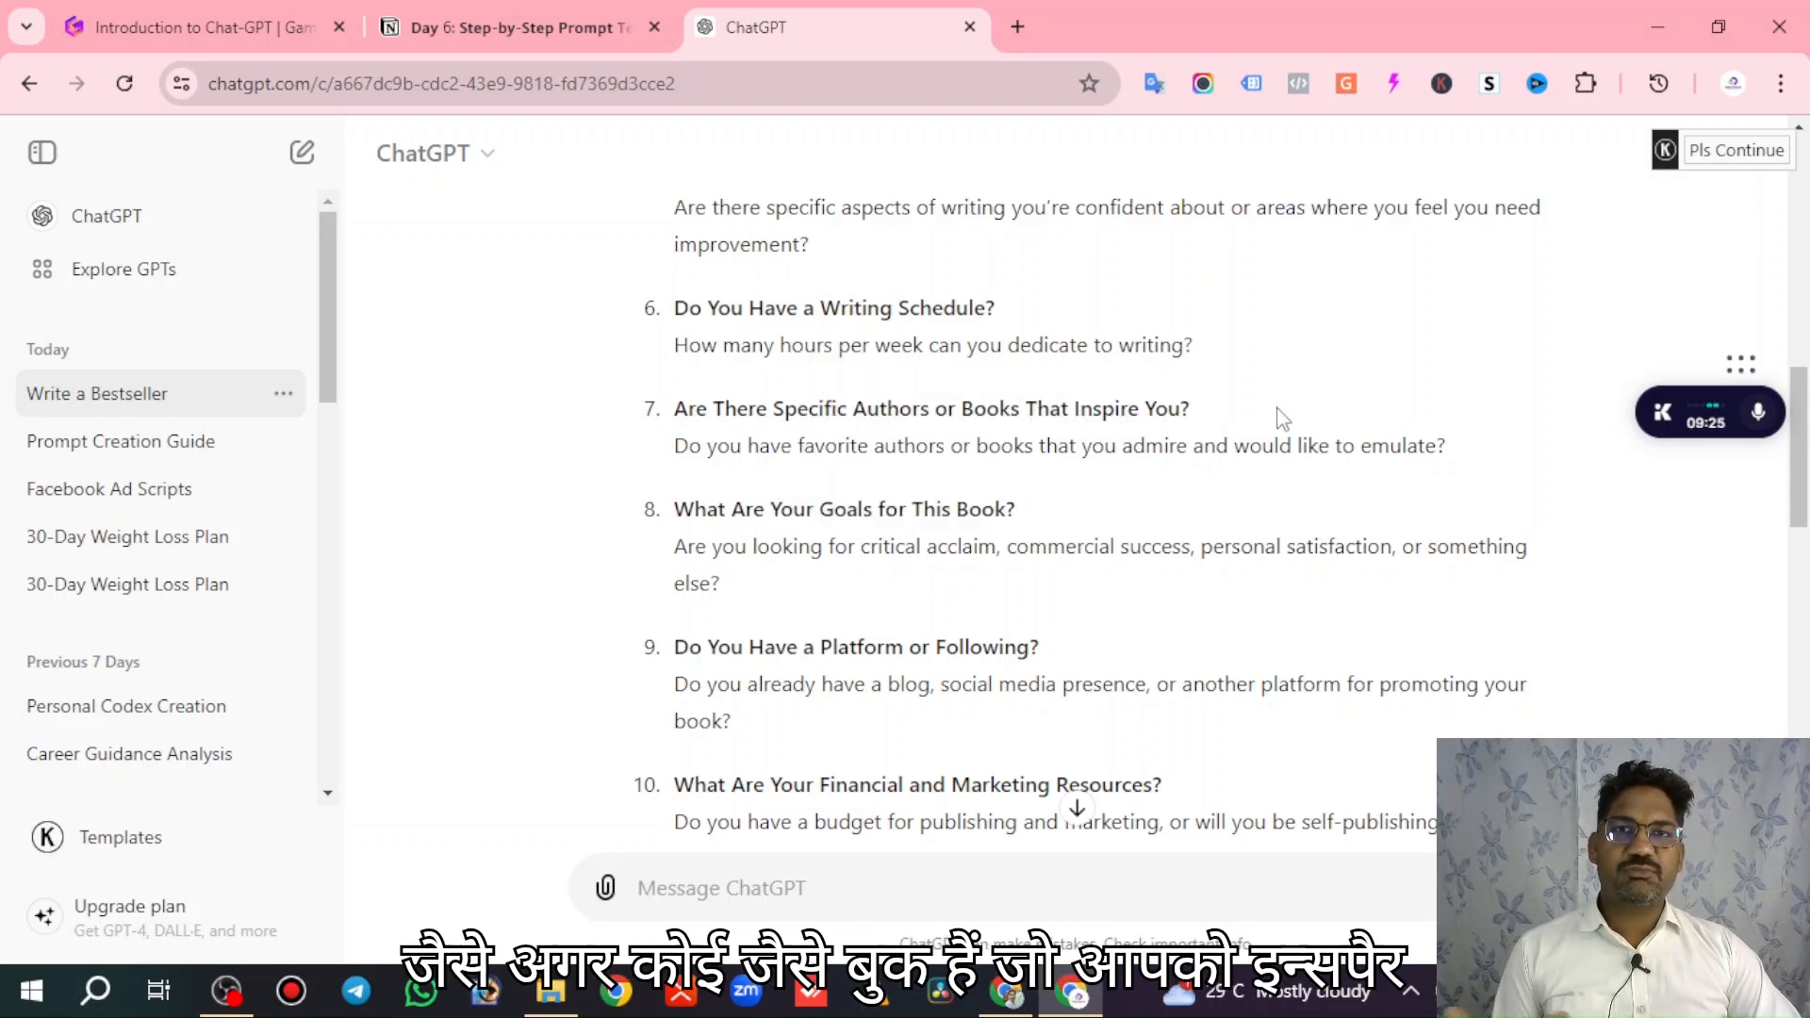
scroll(1235, 481, "down", 2)
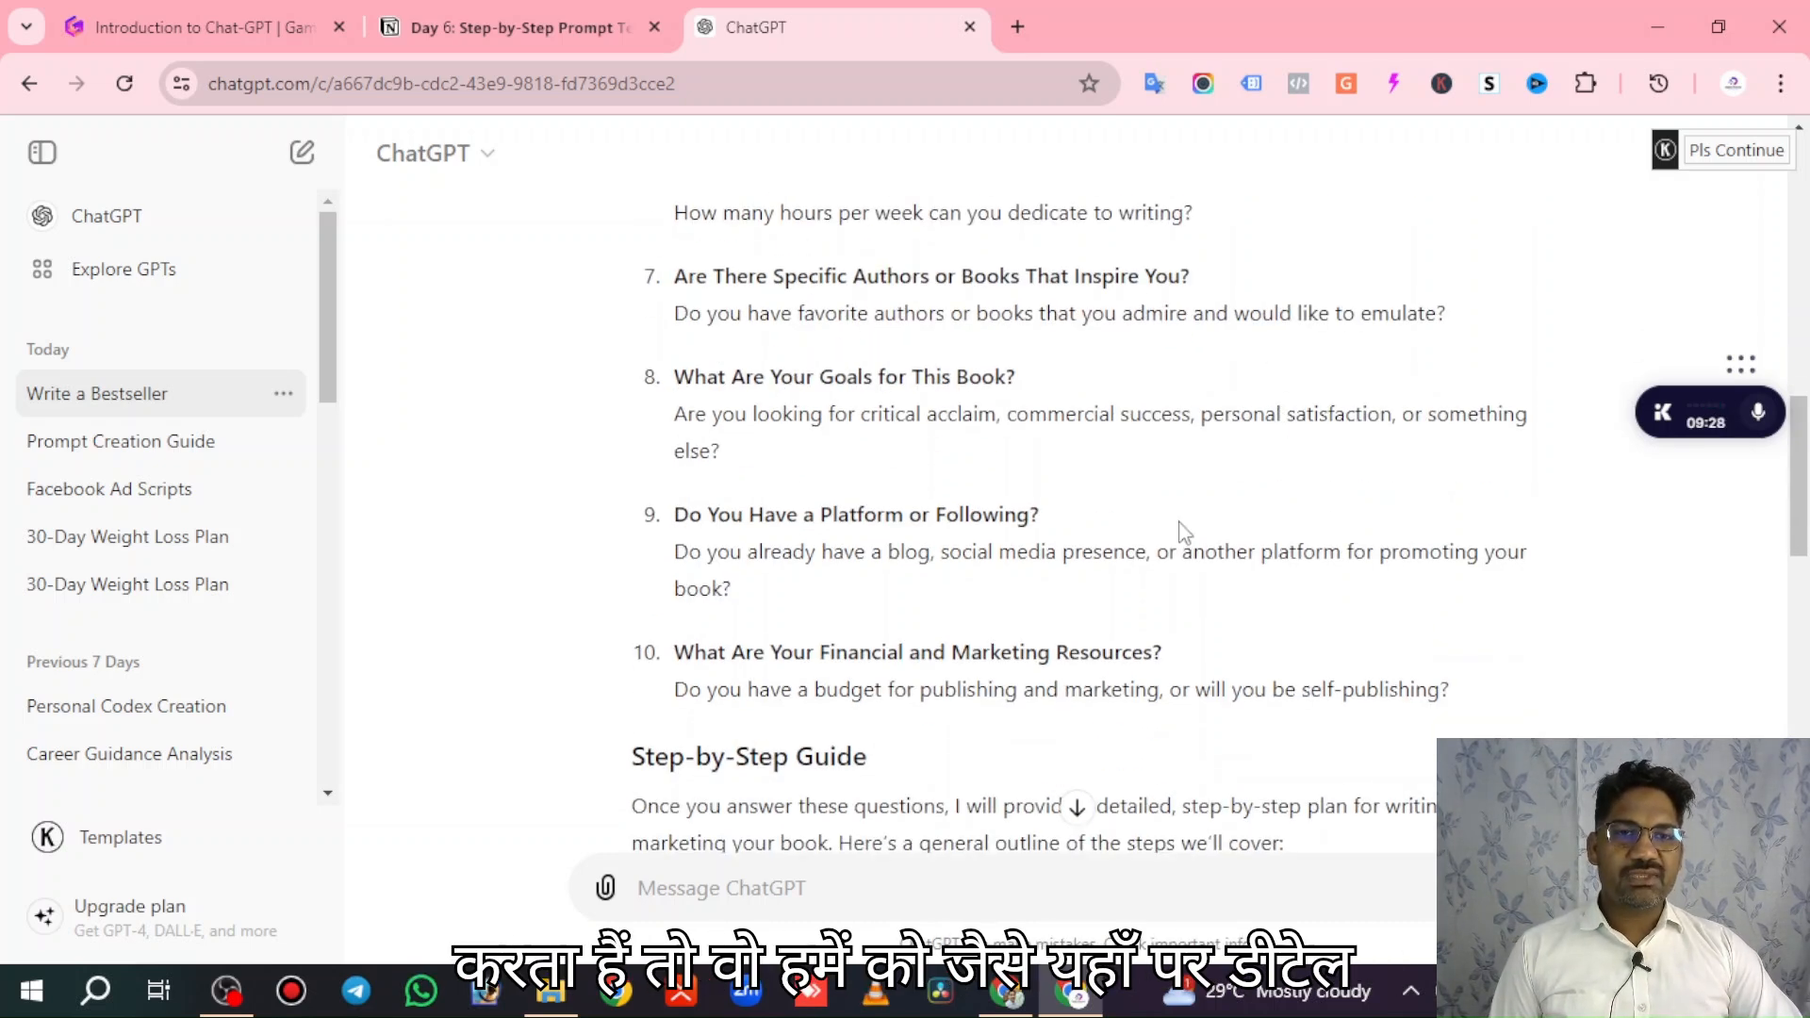
scroll(1172, 509, "down", 2)
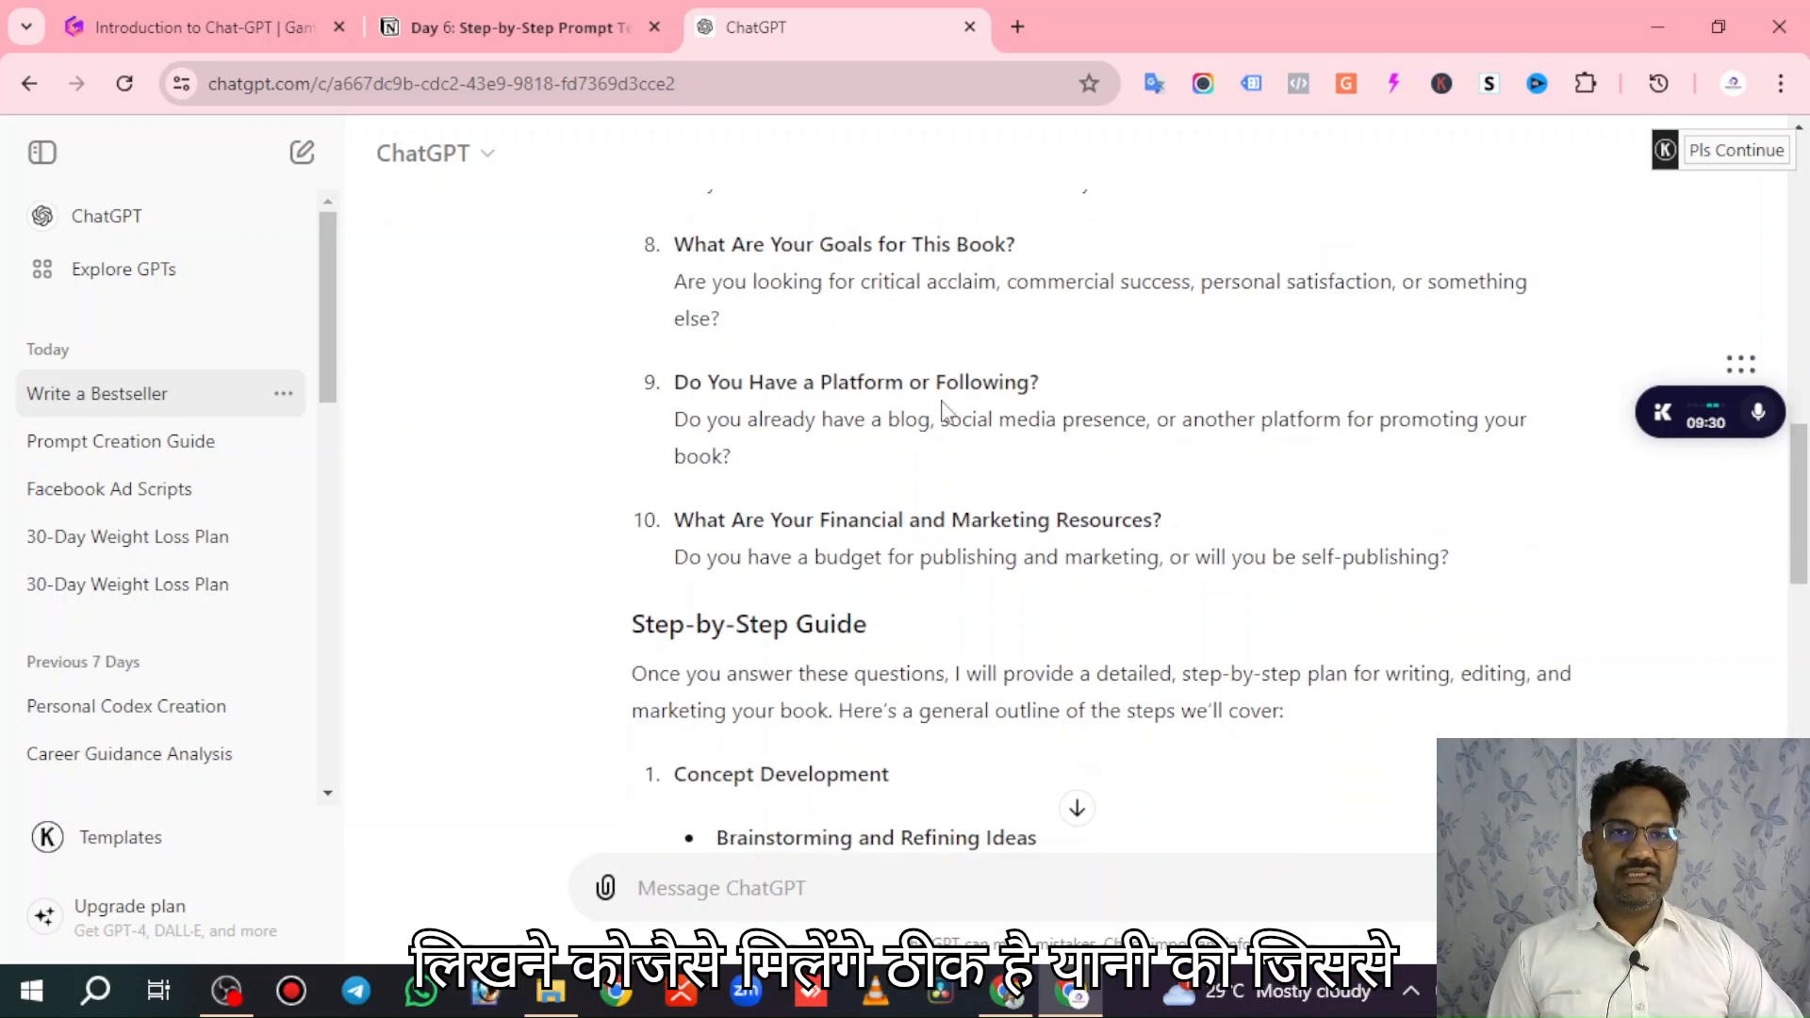
left_click_drag(769, 382, 1084, 391)
scroll(1225, 353, "down", 2)
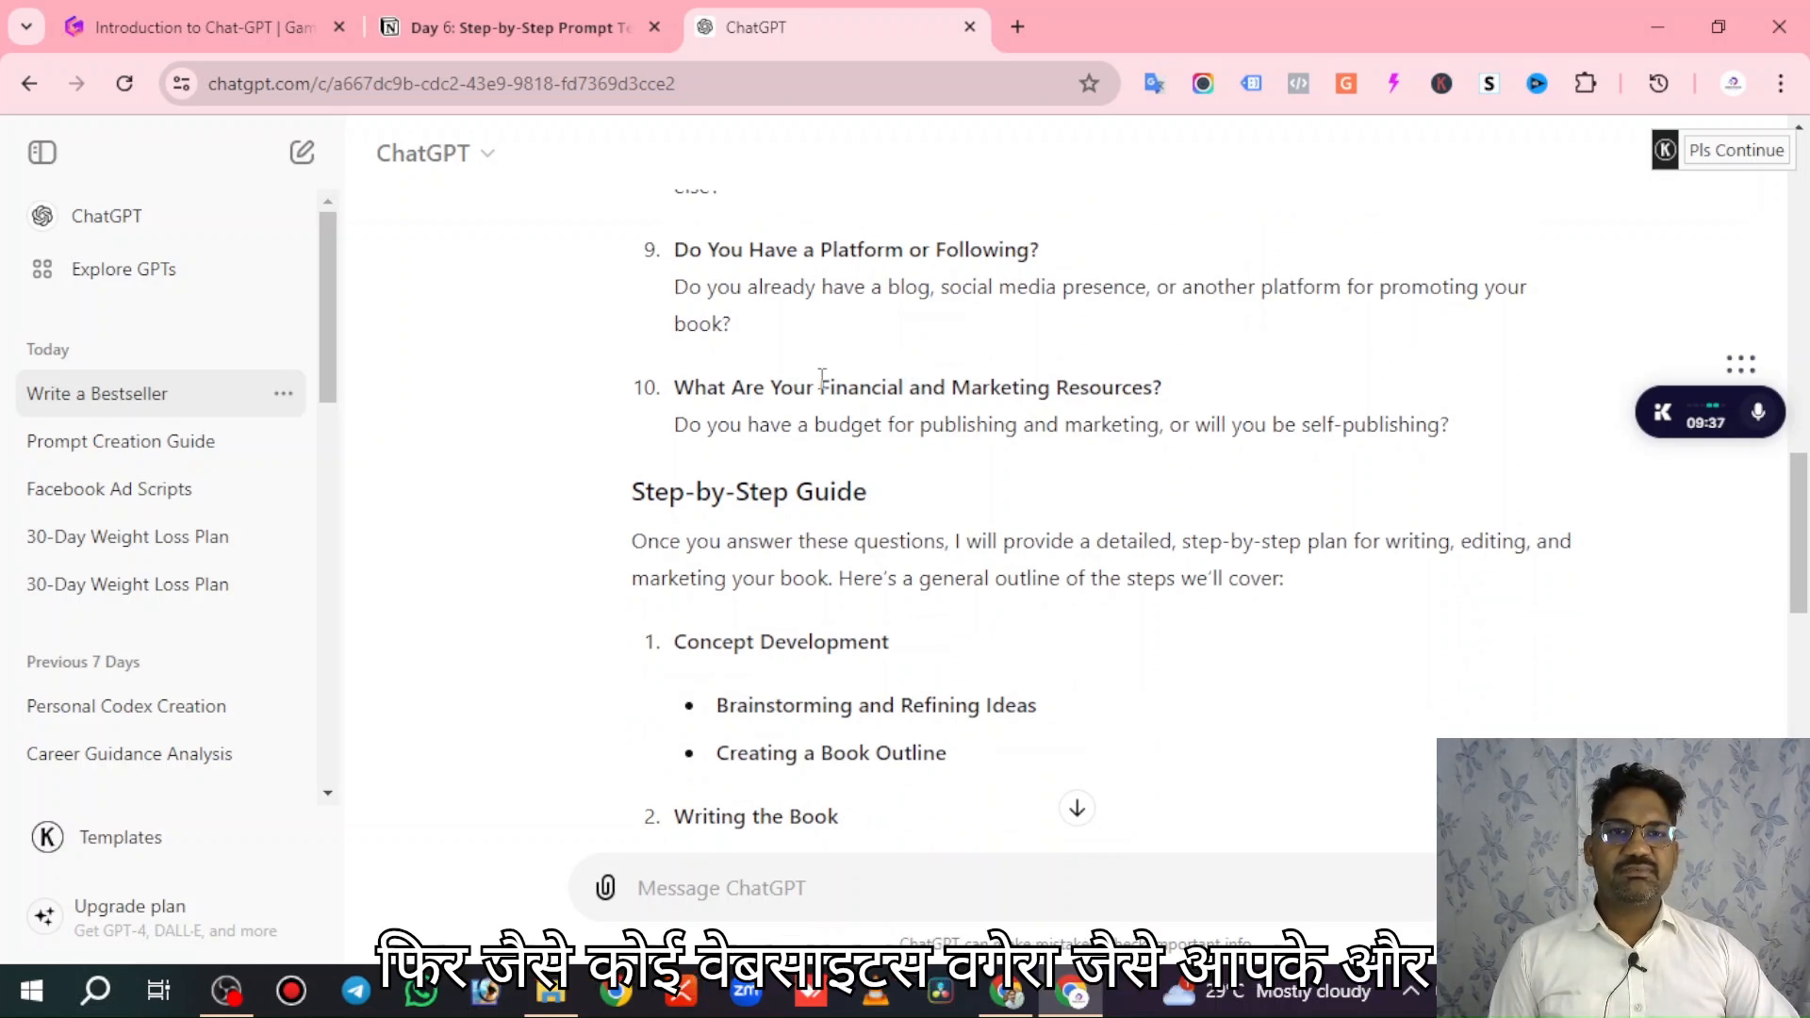
left_click_drag(816, 382, 1088, 387)
Examine the Step-by-Step Guide outline from Concept Development to Launching Your Book.
scroll(1299, 405, "down", 2)
scroll(1244, 375, "down", 2)
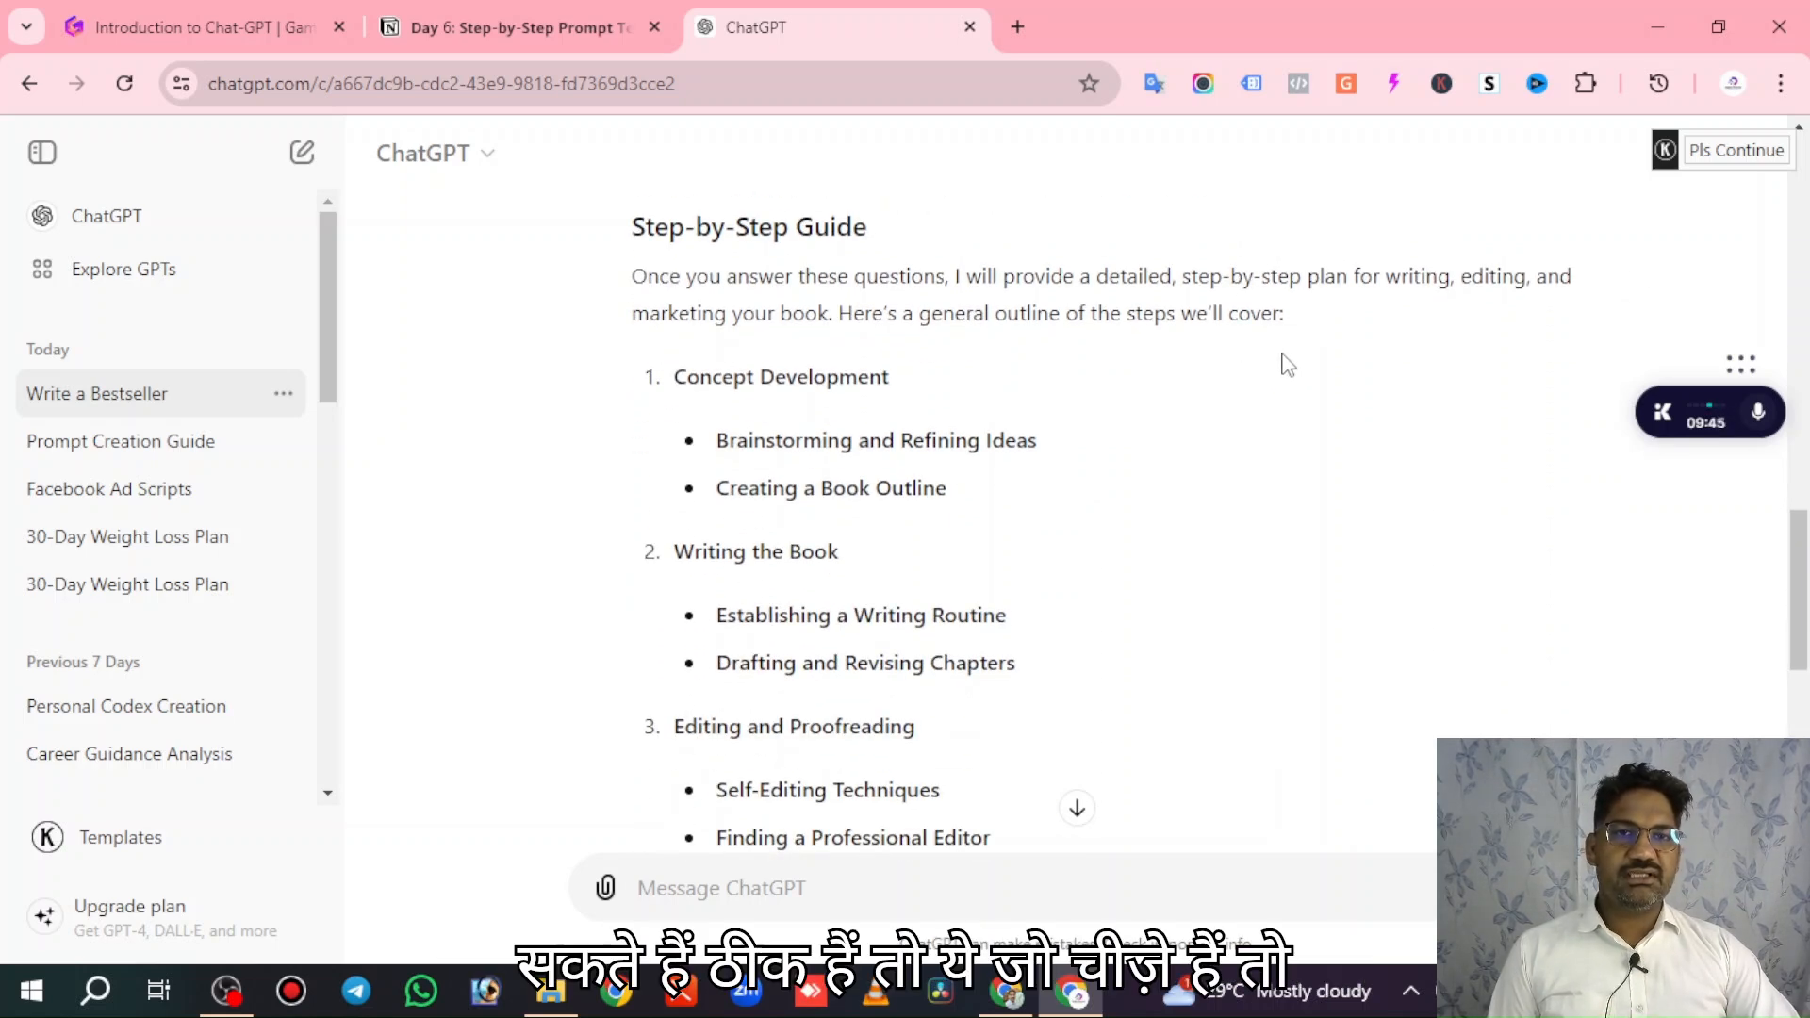
scroll(1310, 348, "down", 6)
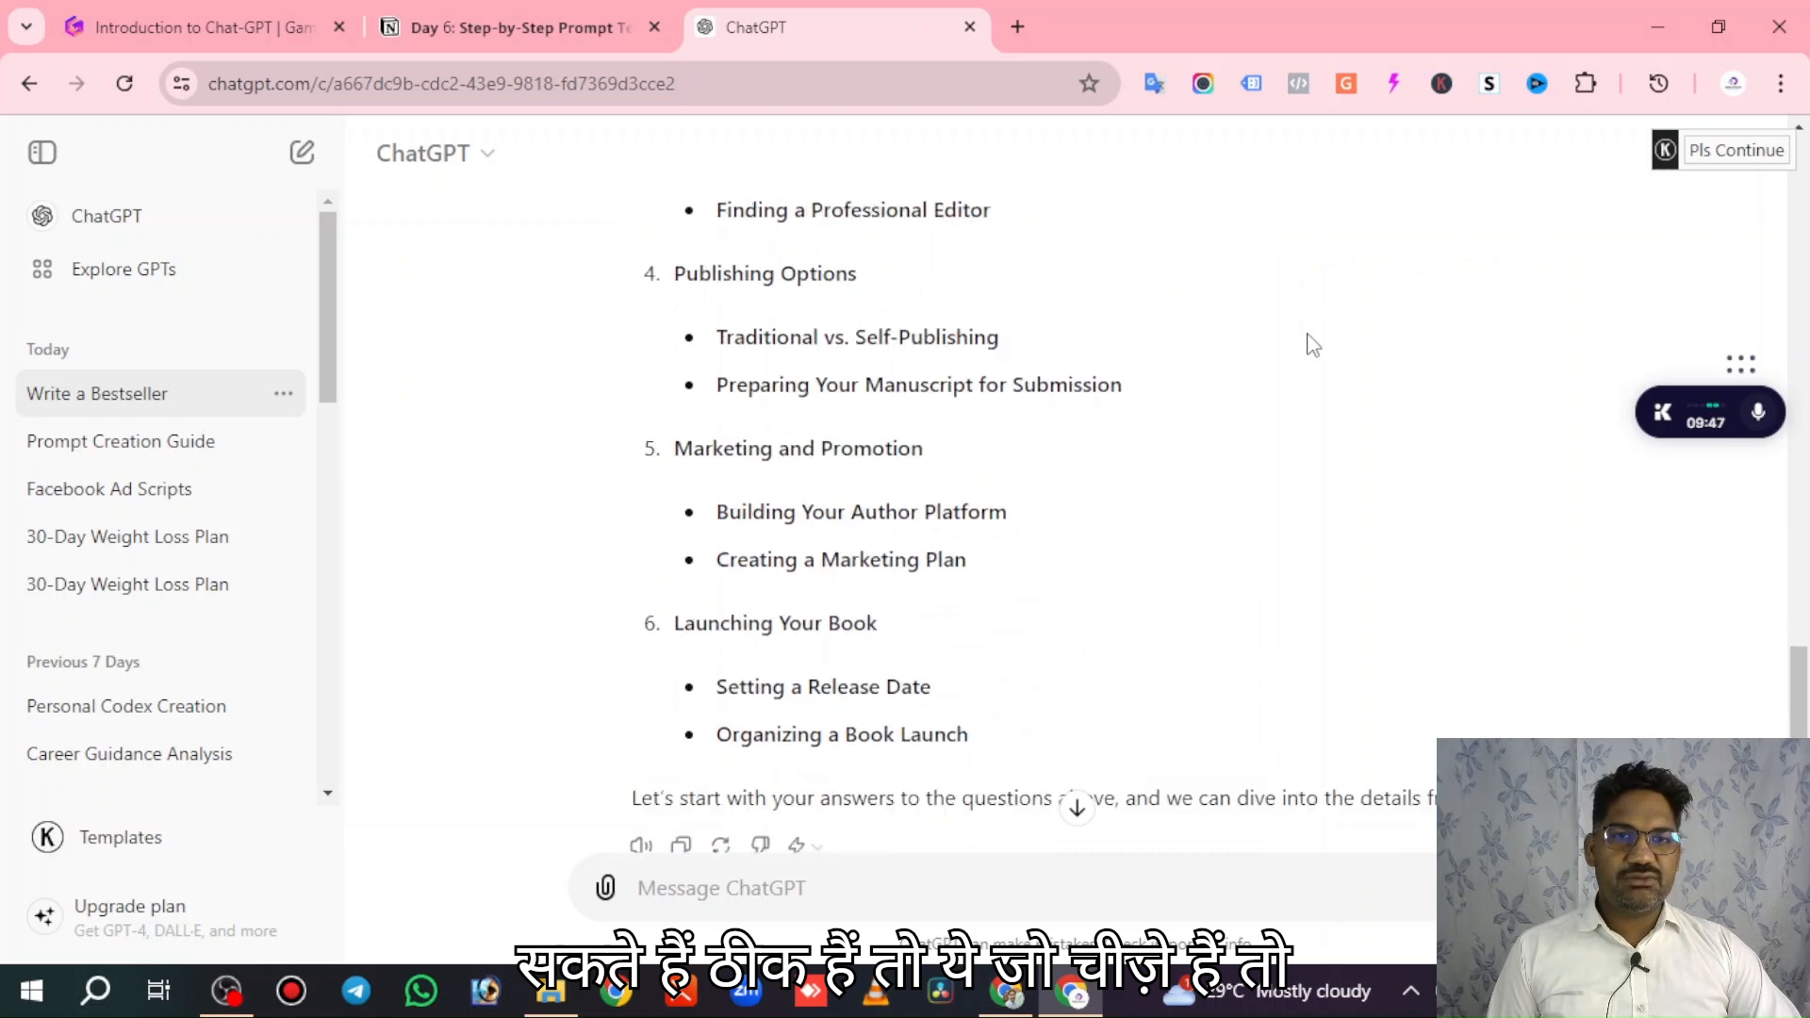
scroll(1310, 345, "down", 2)
scroll(1311, 345, "up", 7)
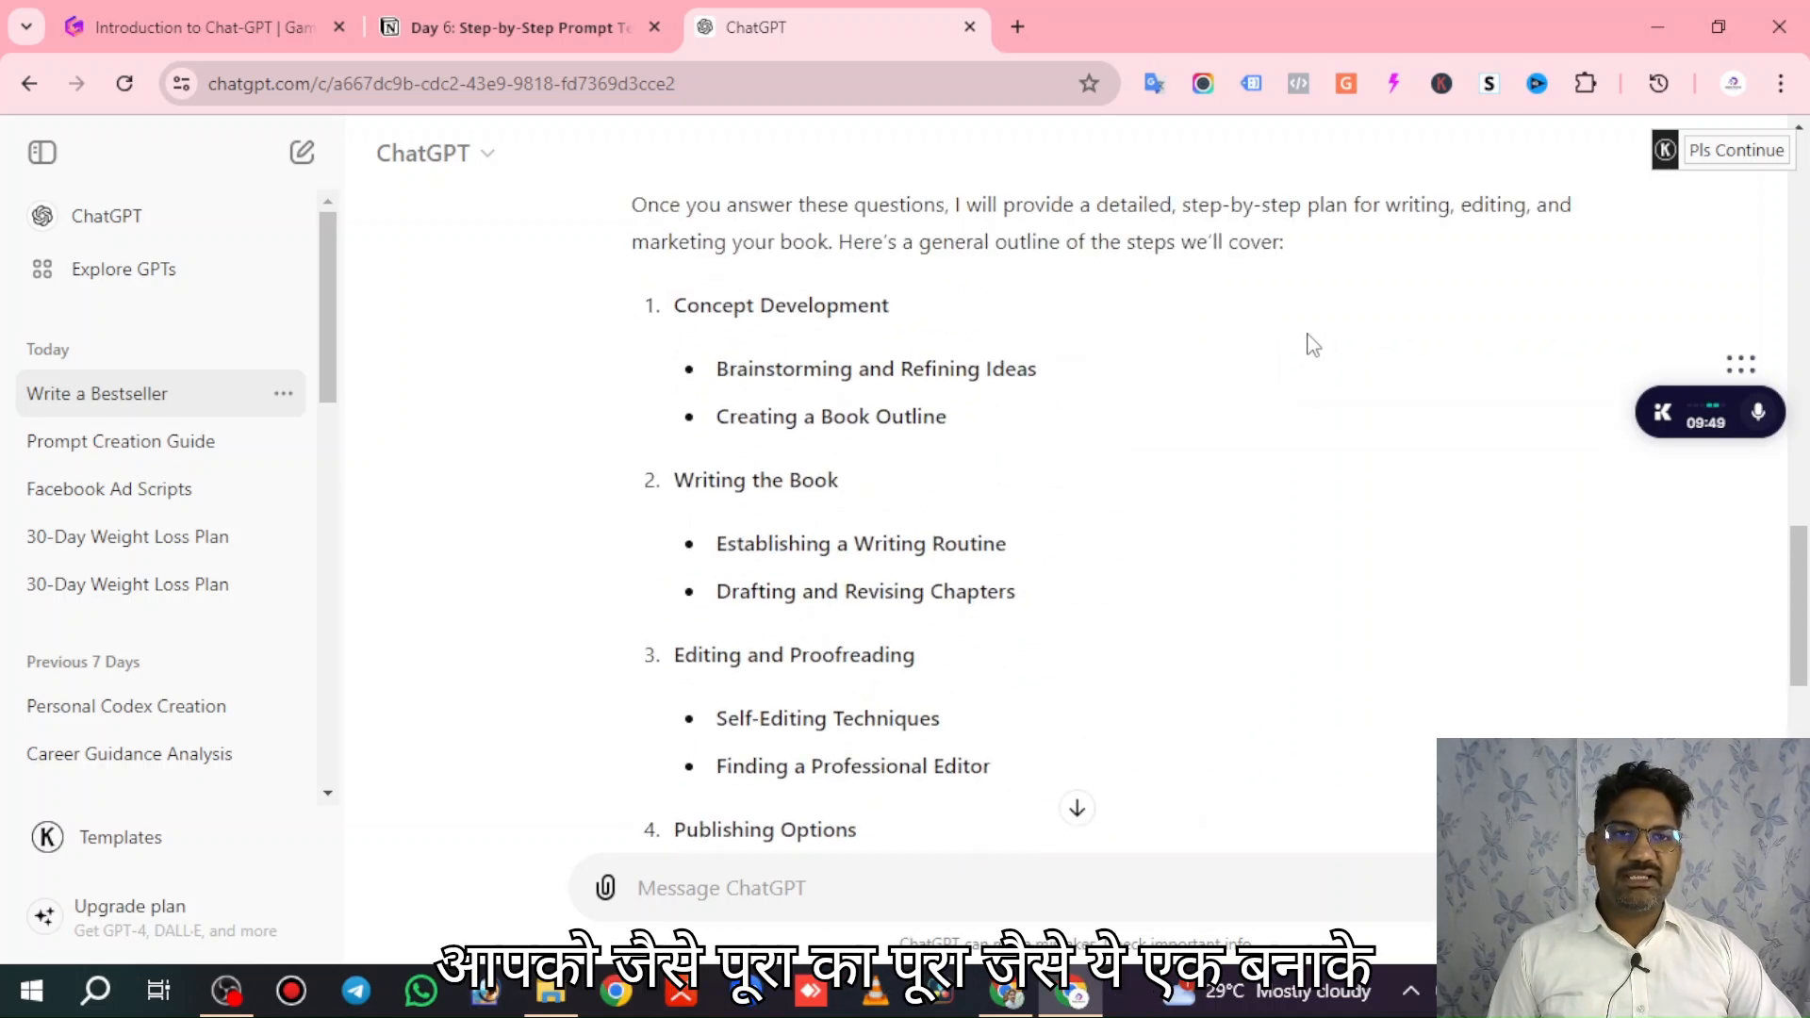
left_click_drag(676, 305, 956, 316)
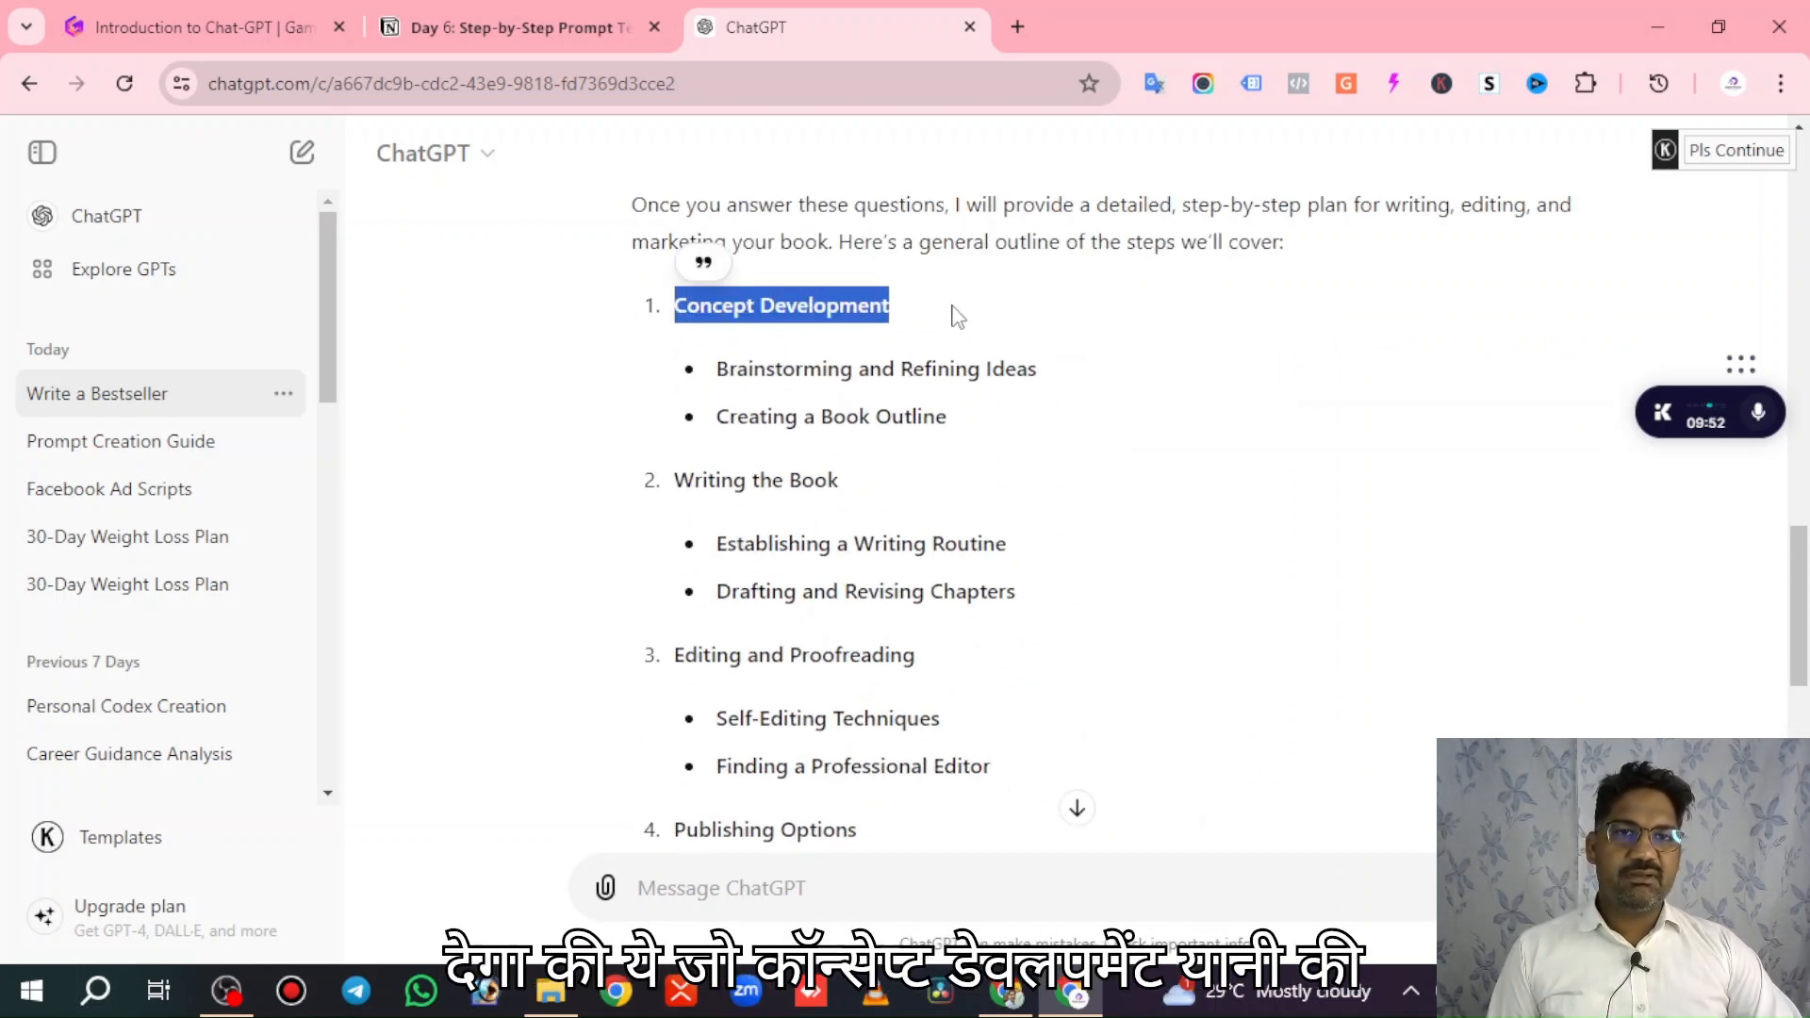
left_click(945, 431)
scroll(815, 505, "down", 3)
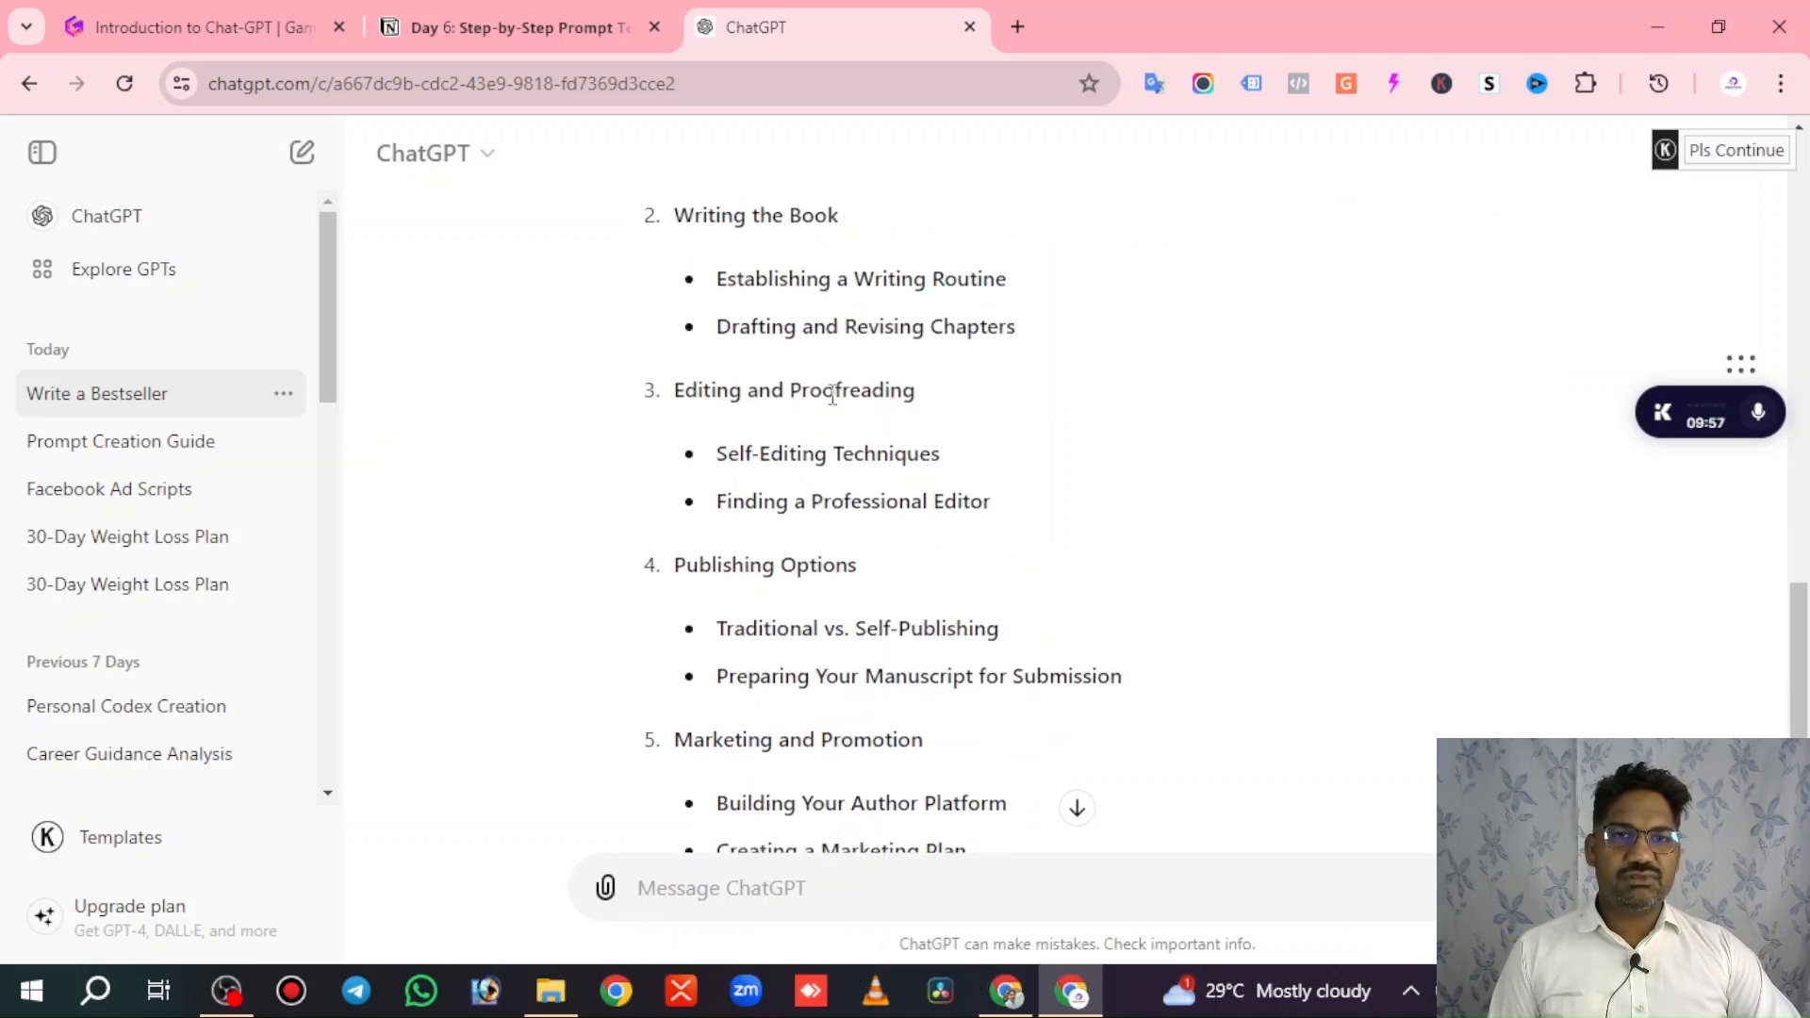
scroll(851, 506, "down", 2)
scroll(851, 506, "down", 1)
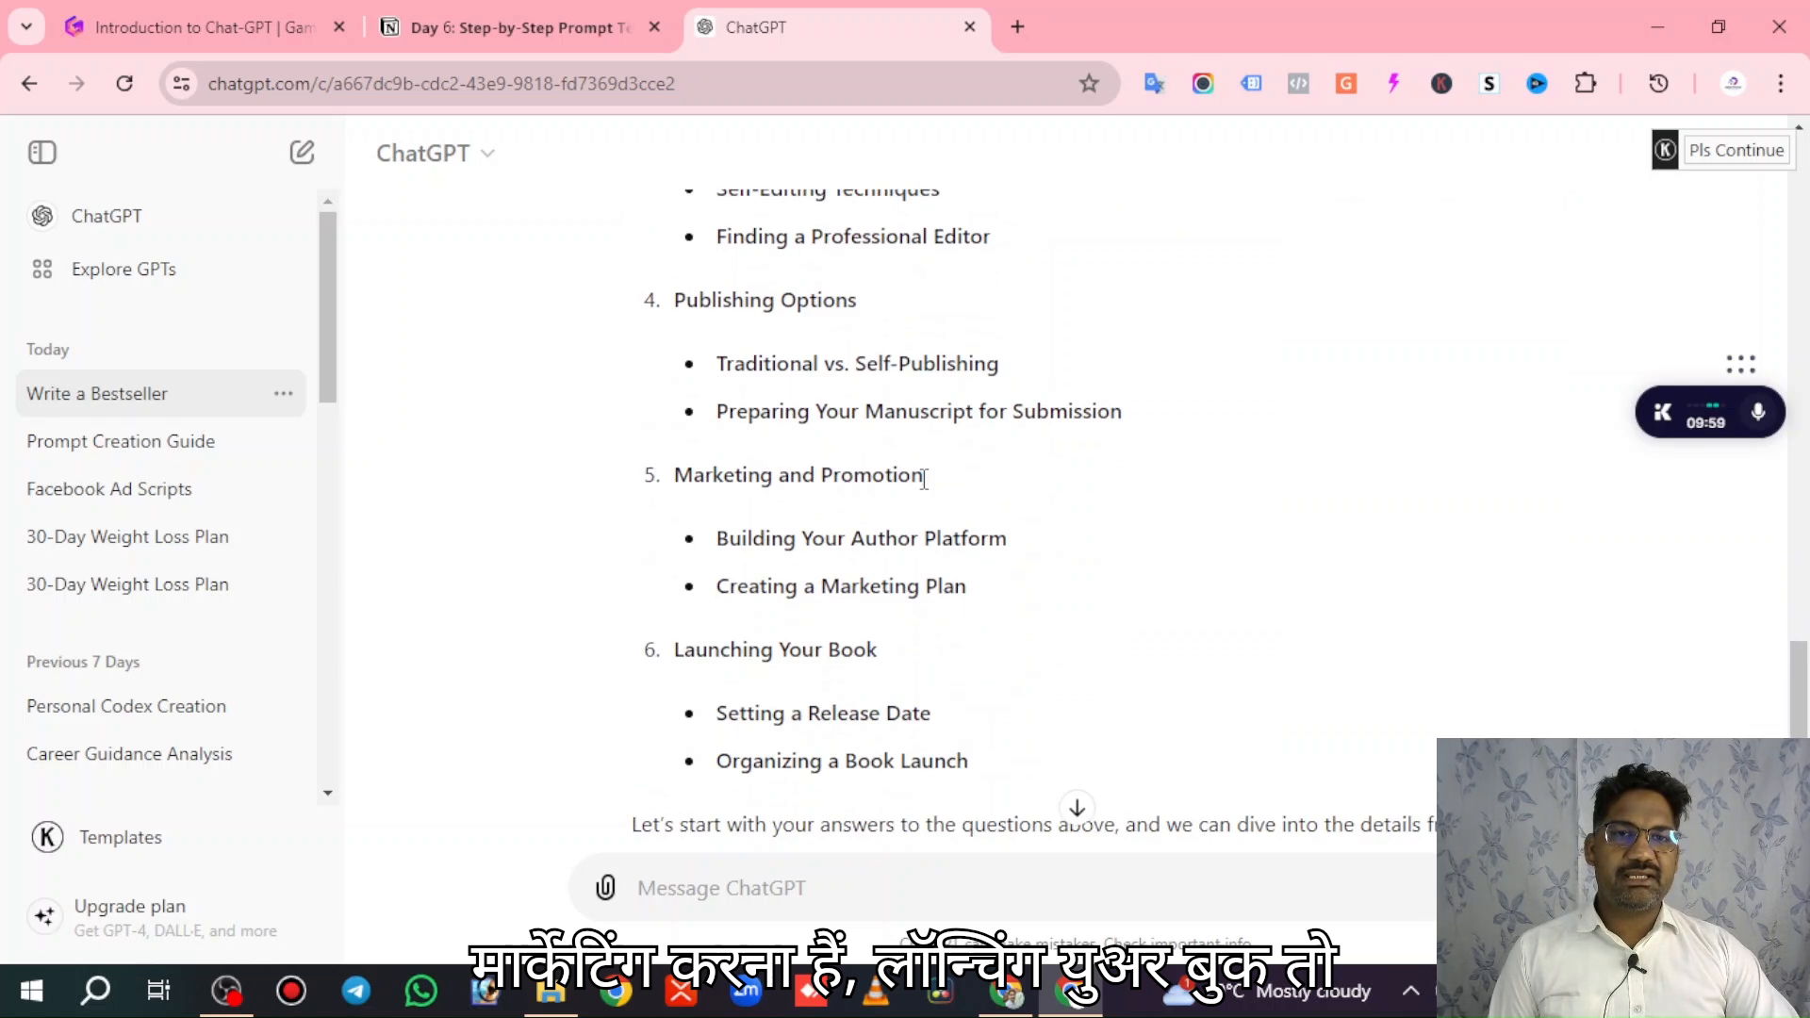
Reread the introduction to the outline and highlight the Concept Development and Writing the Book headings.
scroll(961, 658, "down", 2)
scroll(960, 648, "up", 7)
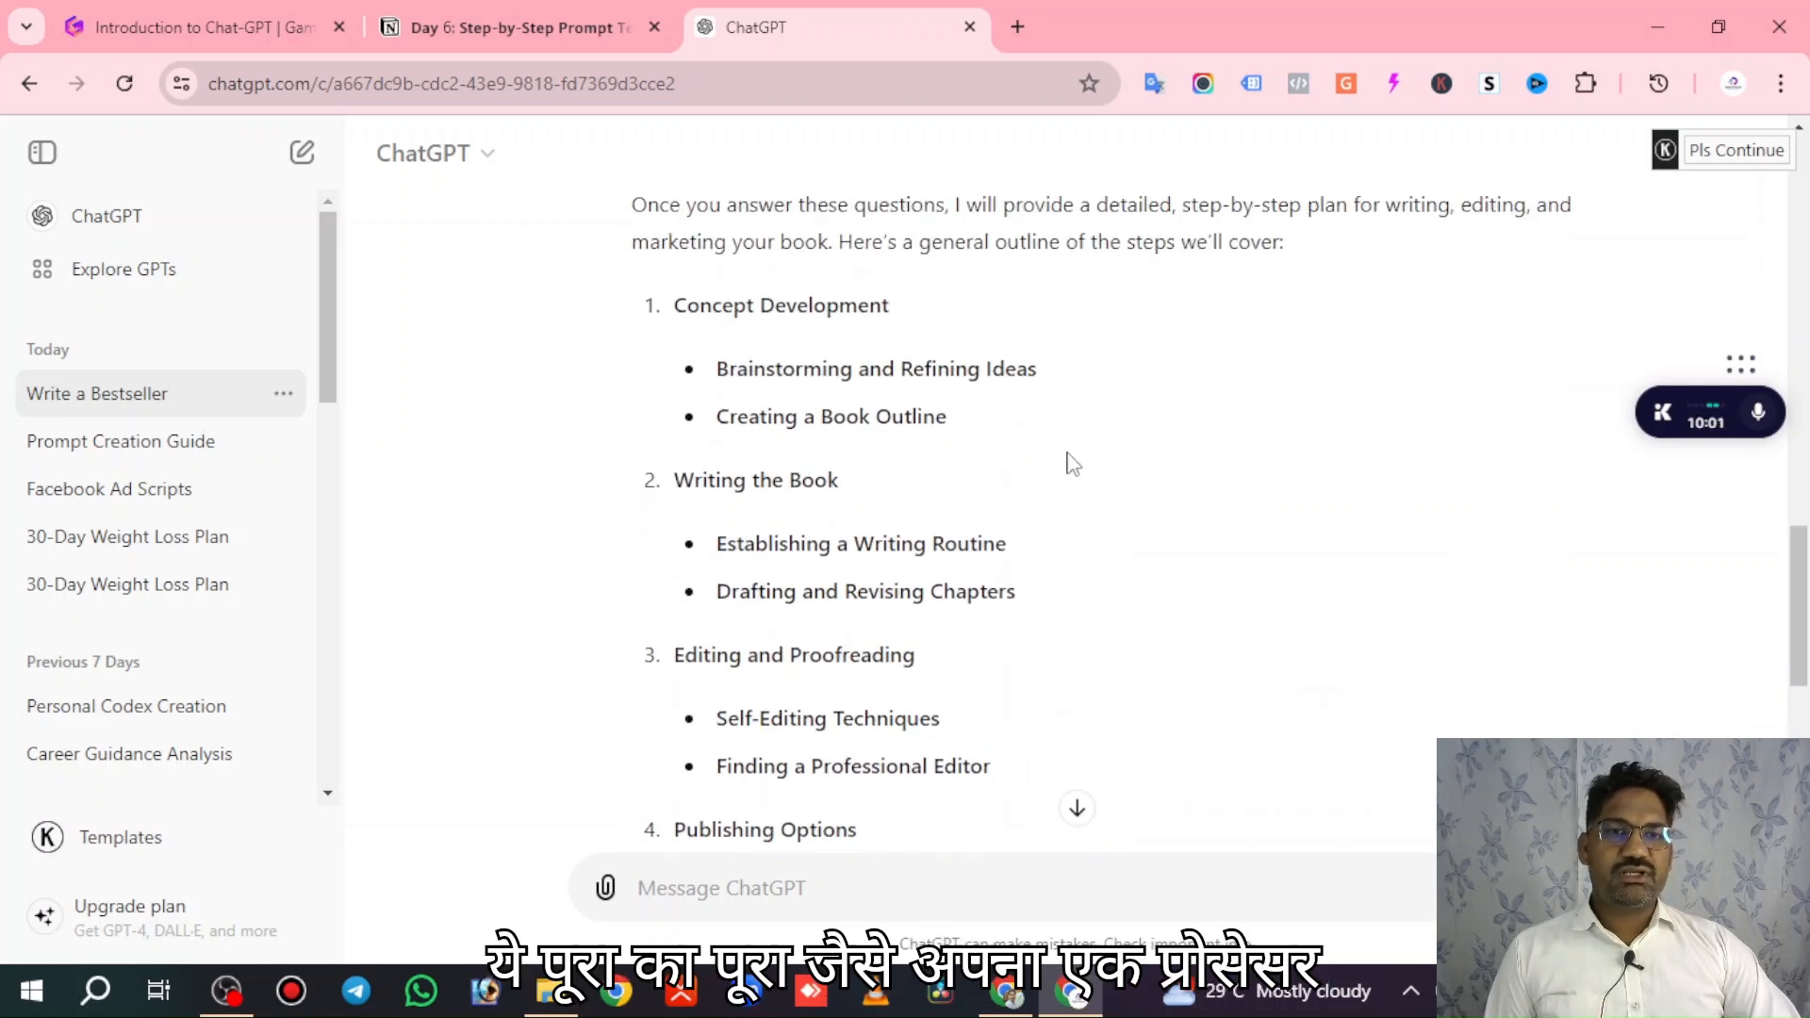
scroll(1066, 464, "up", 2)
left_click_drag(654, 444, 1131, 477)
left_click(1535, 537)
scroll(852, 493, "down", 2)
left_click_drag(675, 308, 933, 323)
scroll(848, 404, "down", 2)
left_click_drag(677, 348, 872, 362)
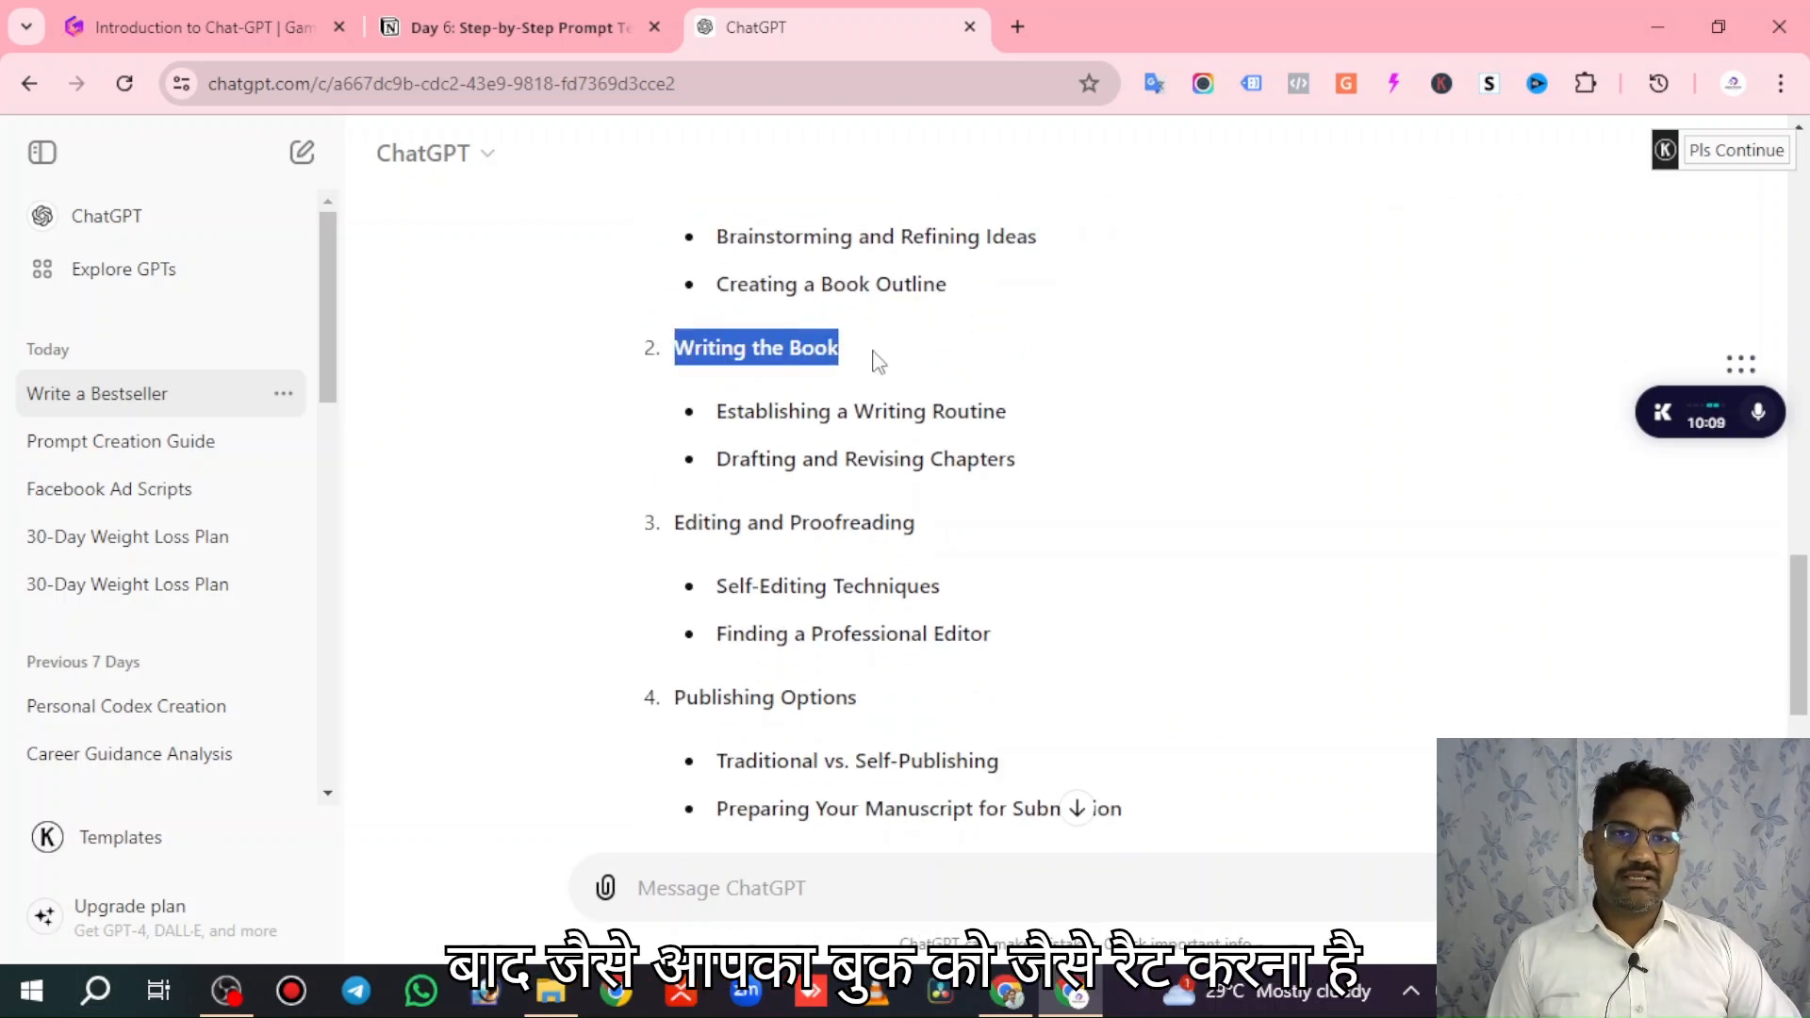
Go through the remaining outline headings from Editing and Proofreading to Launching Your Book, highlighting each one.
scroll(739, 356, "down", 3)
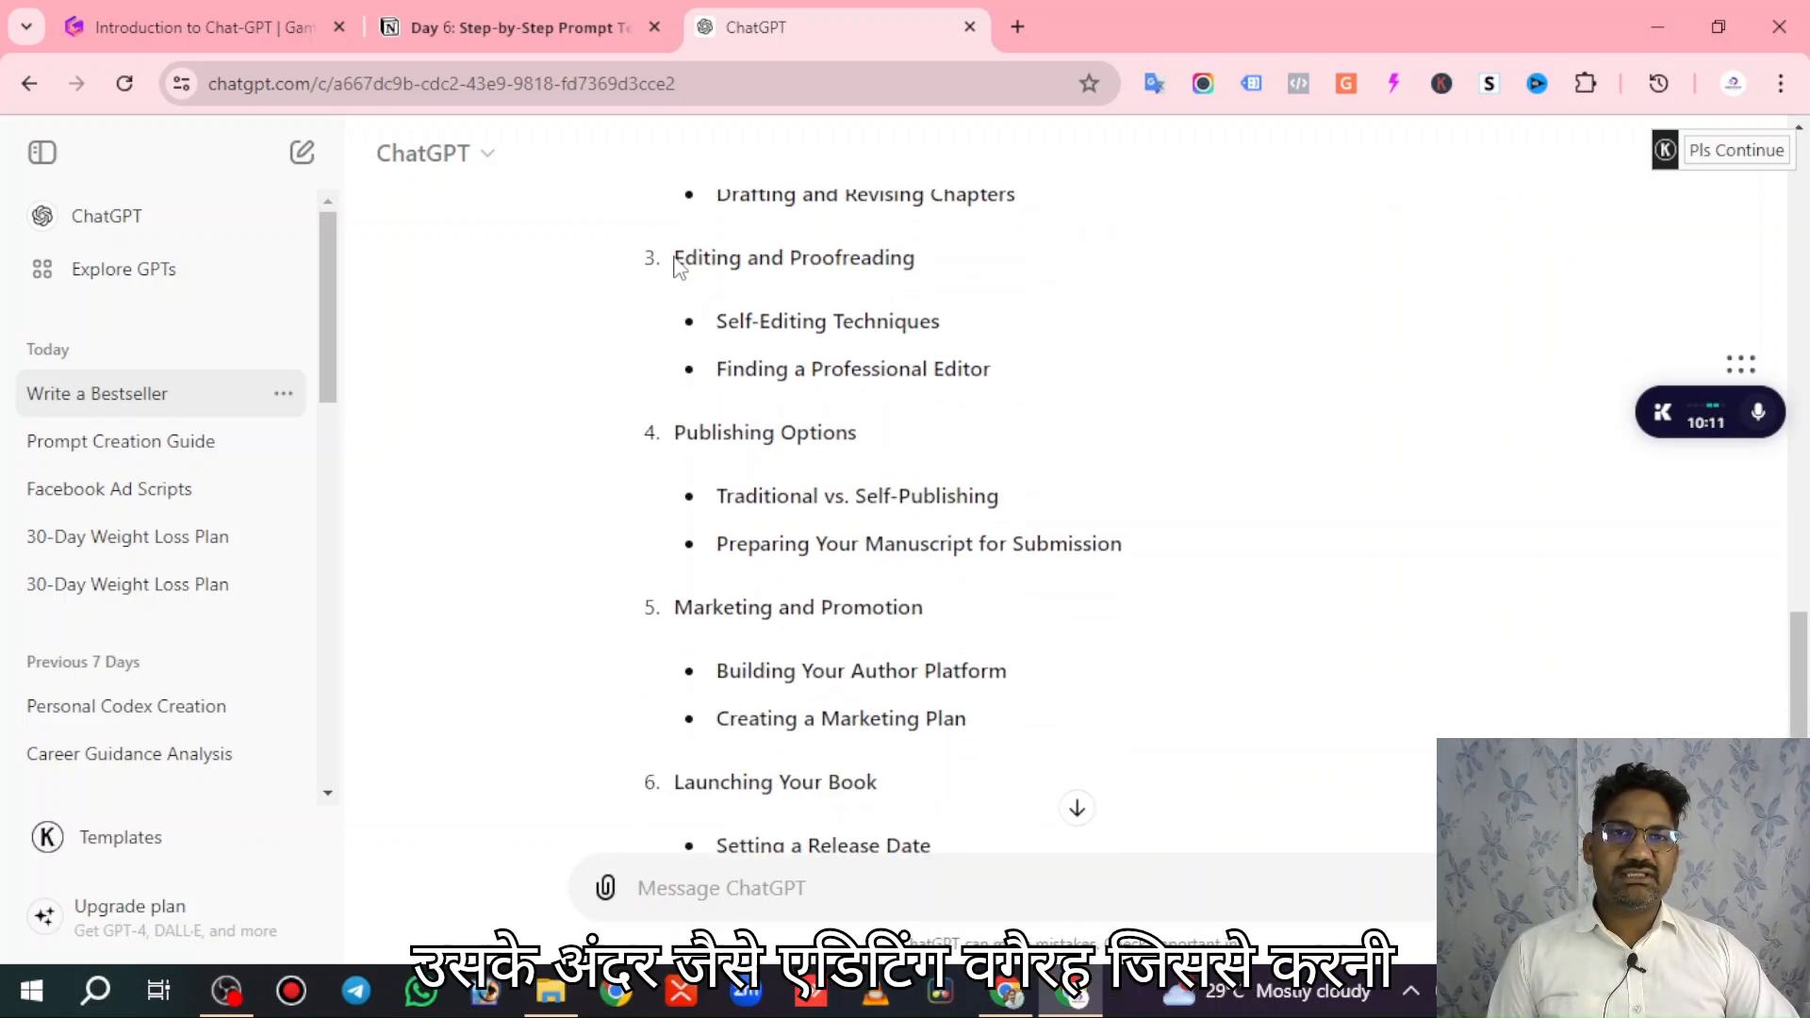
left_click_drag(673, 257, 957, 280)
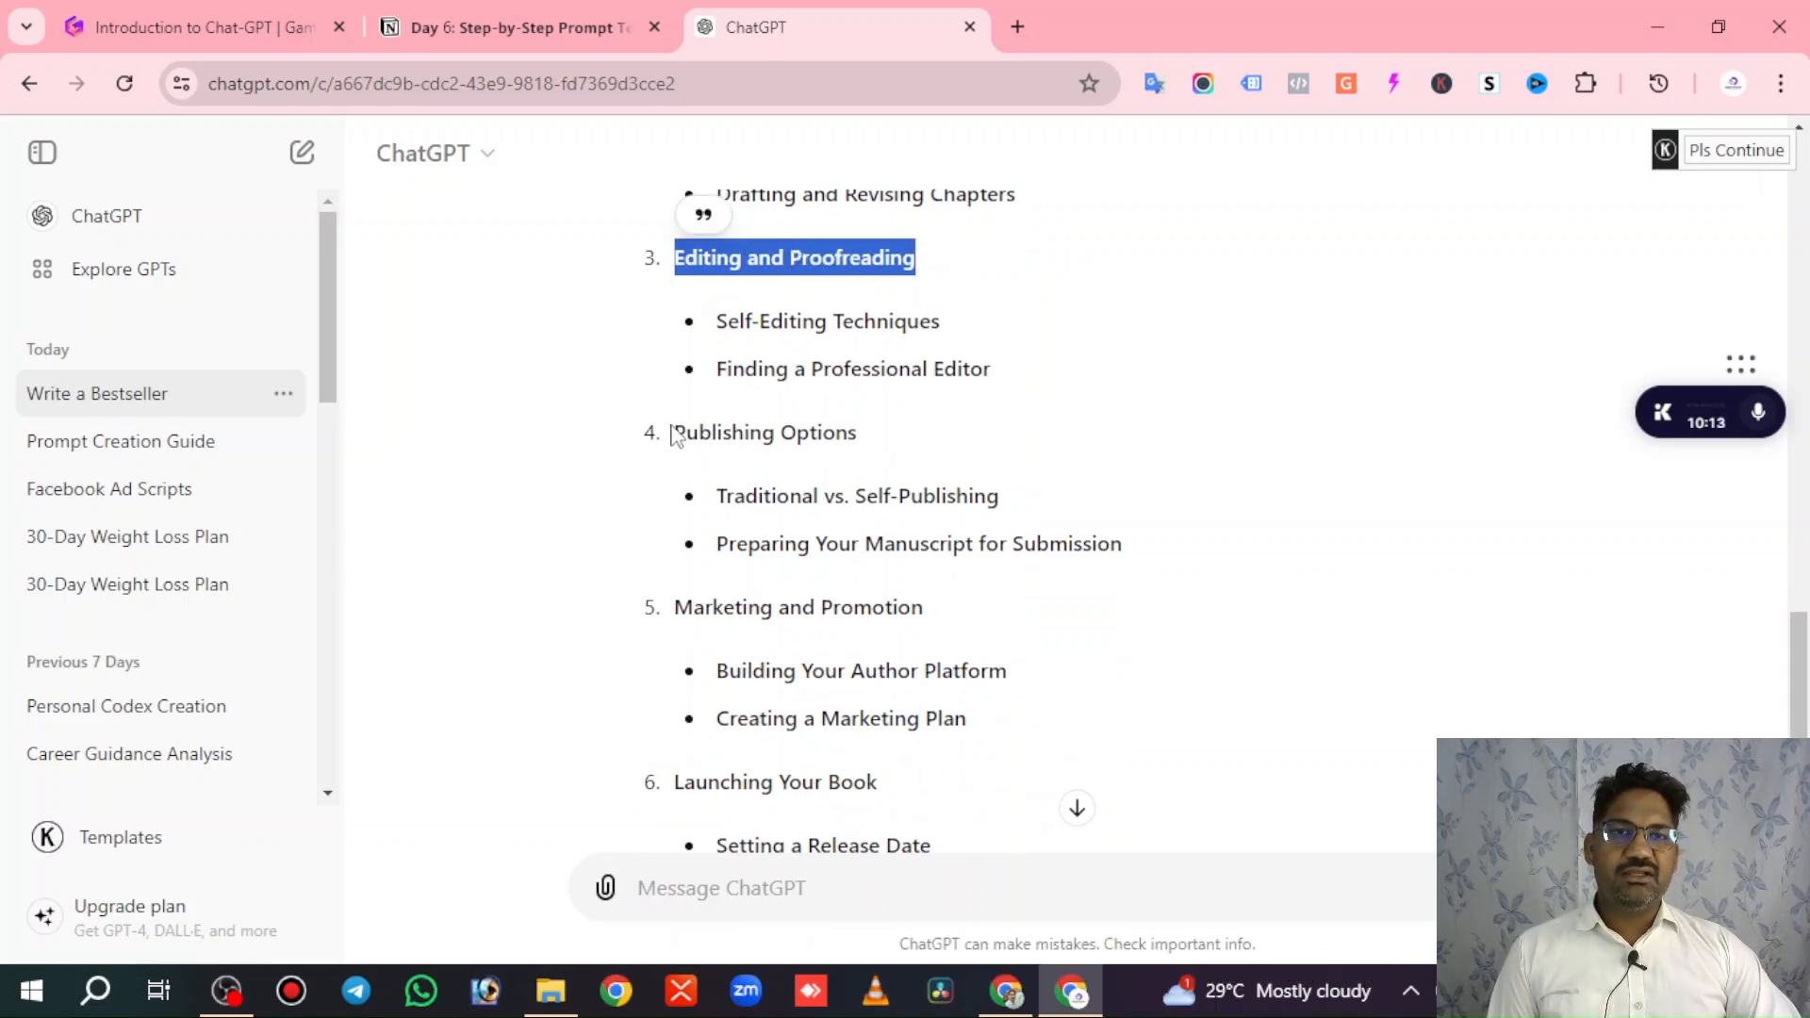
left_click_drag(671, 432, 891, 454)
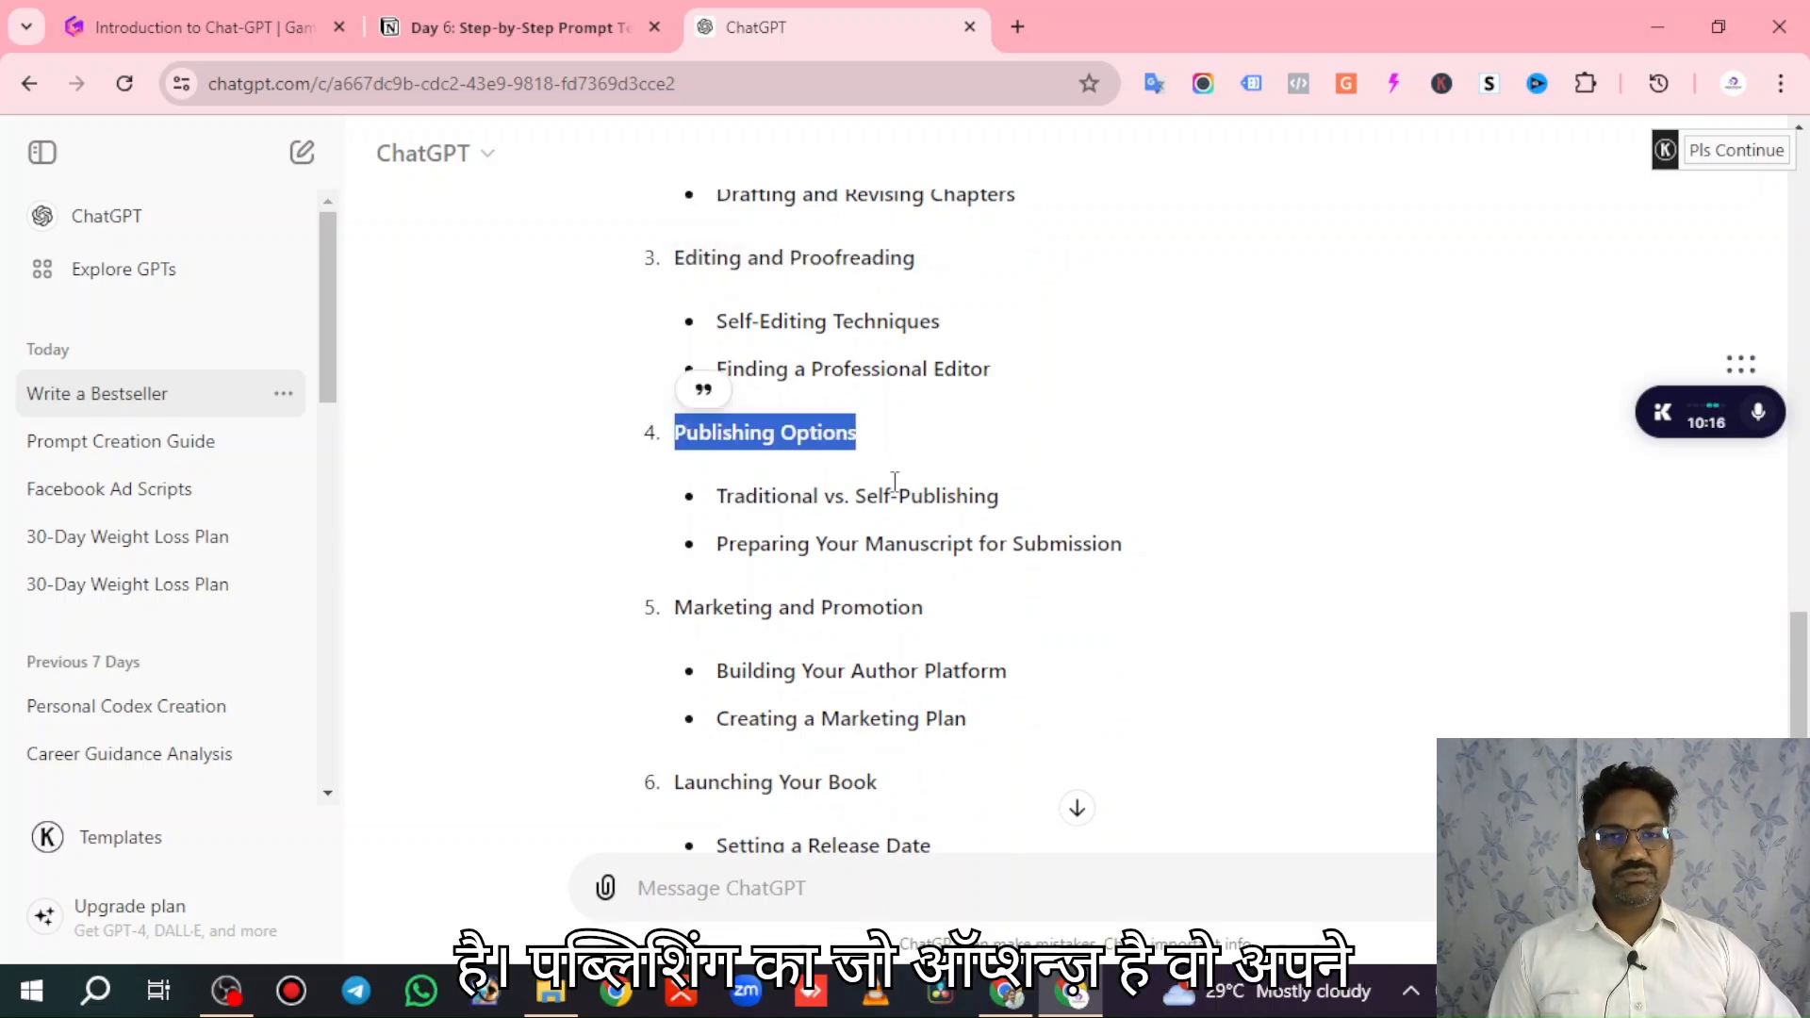
left_click_drag(671, 608, 928, 612)
scroll(800, 604, "down", 3)
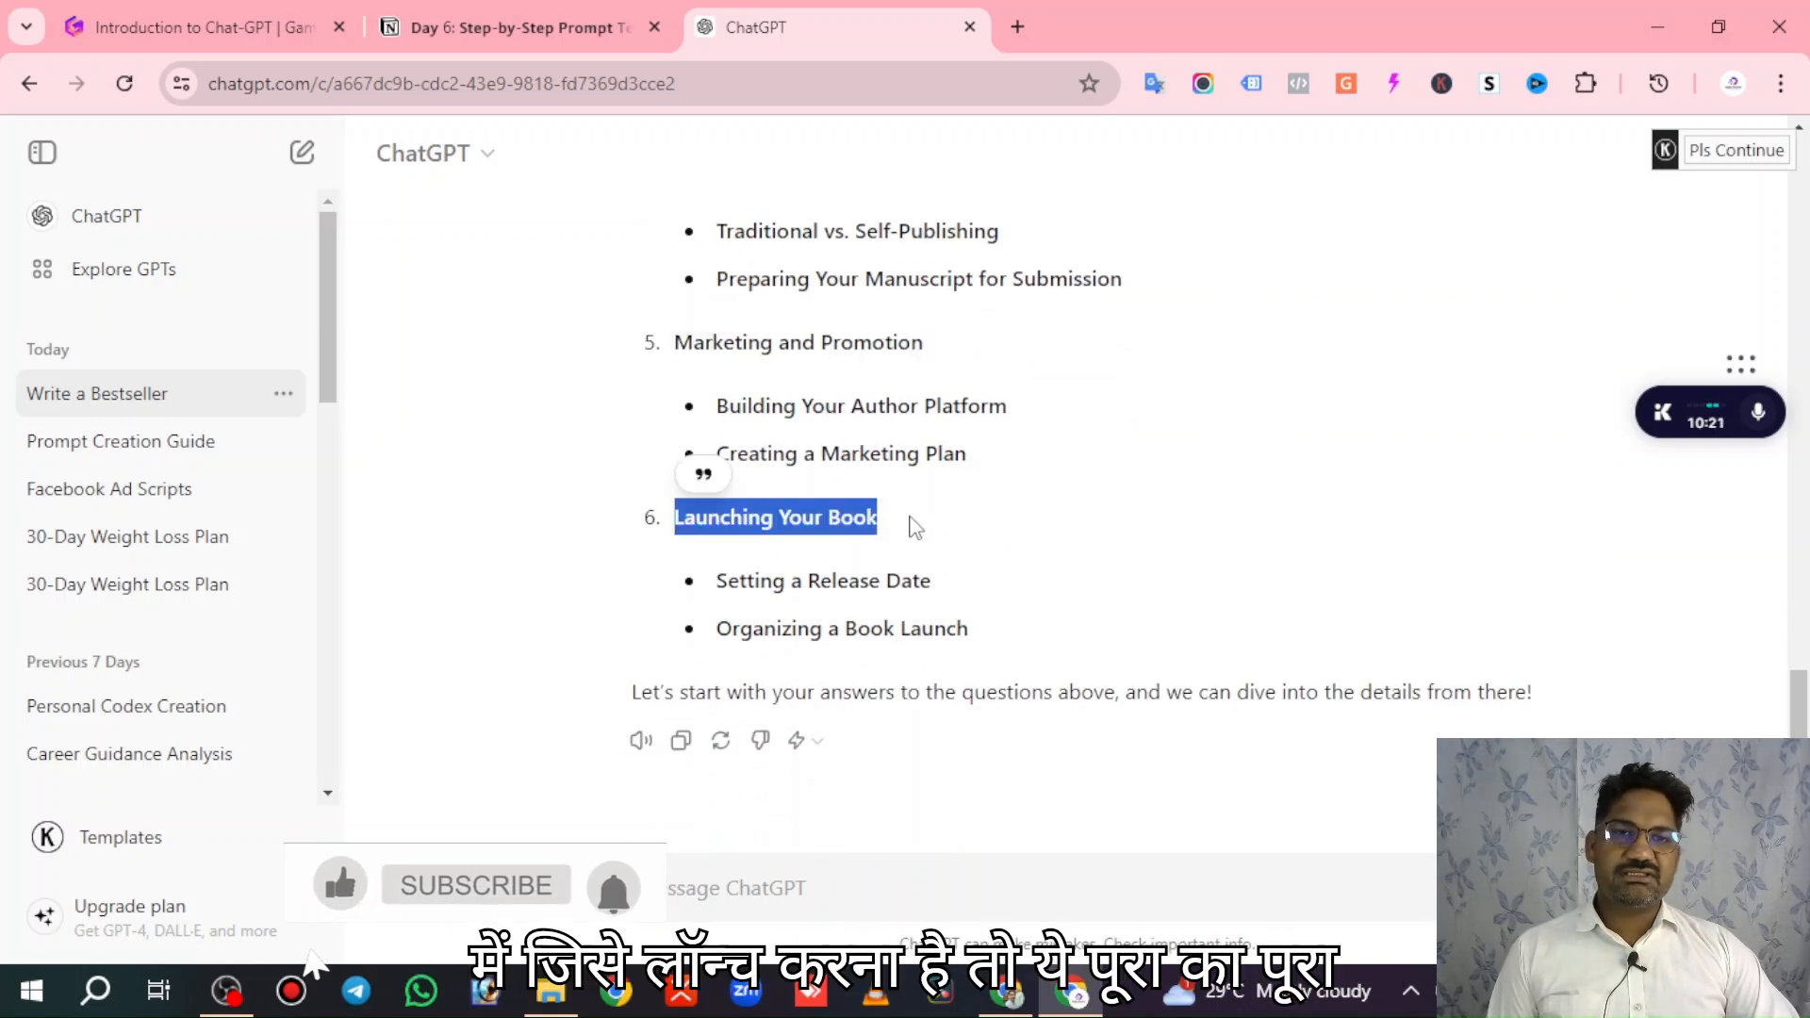
scroll(1018, 473, "up", 10)
scroll(1023, 471, "up", 3)
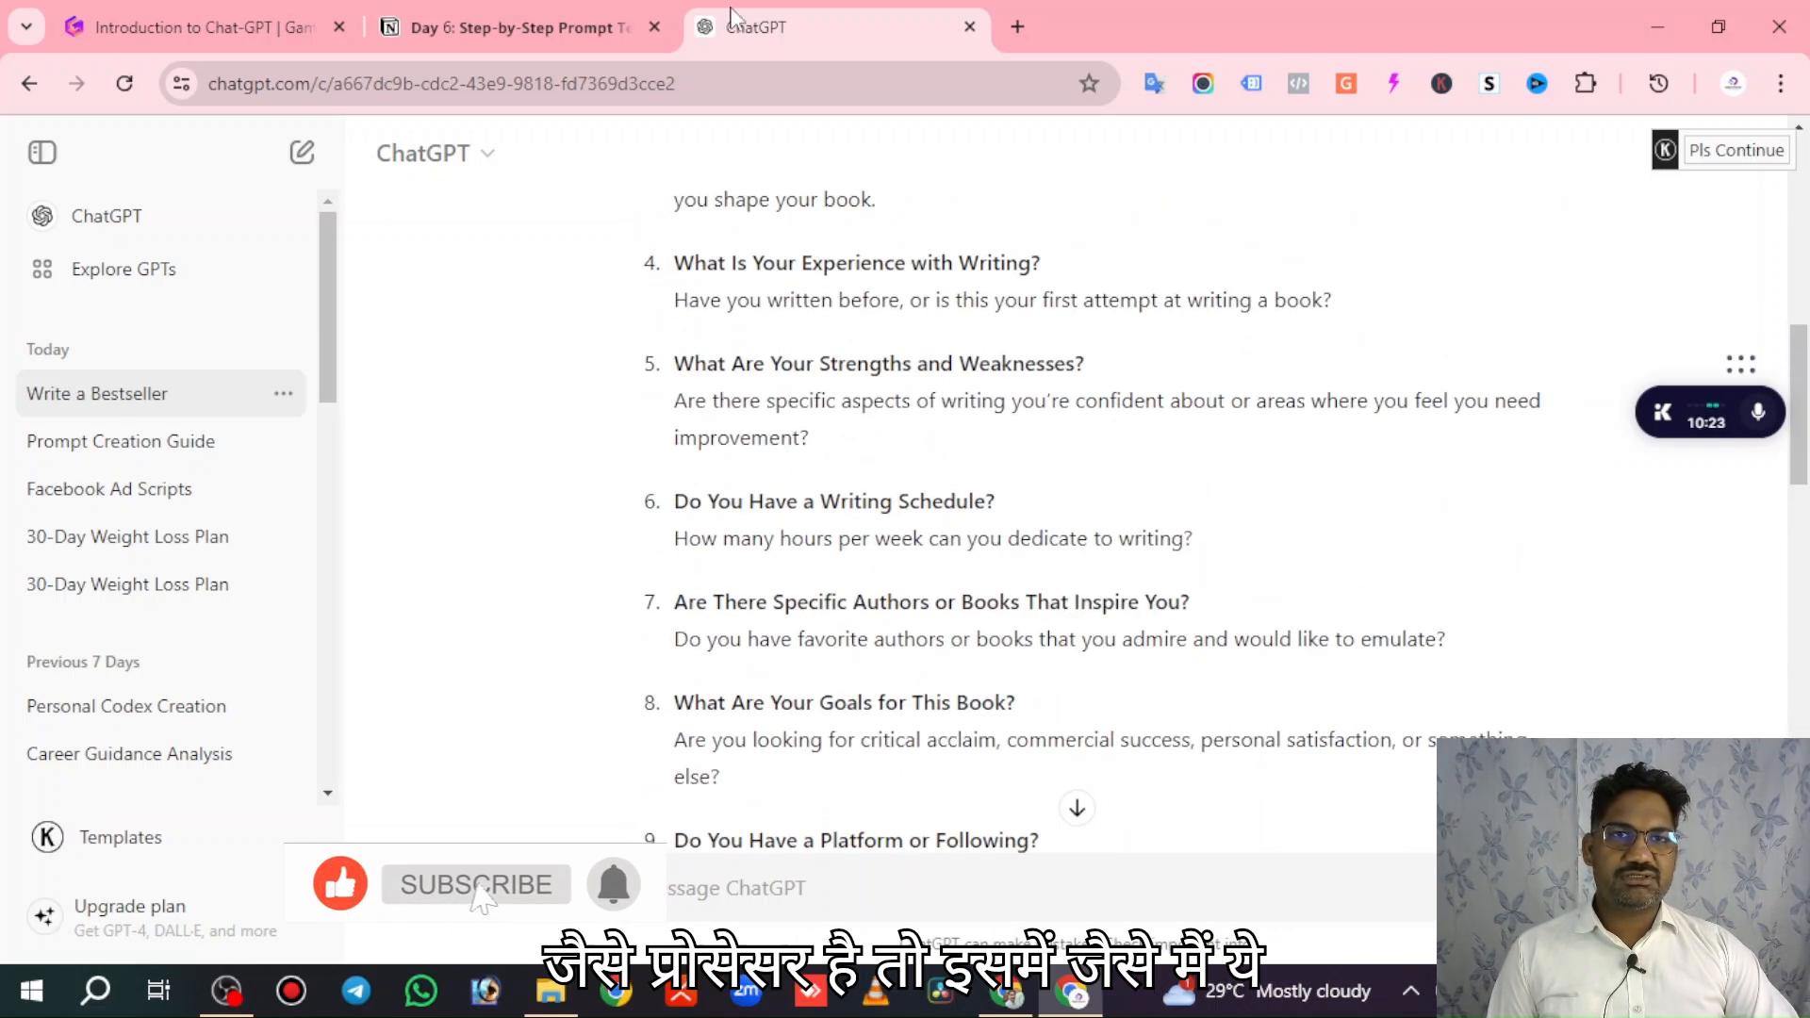
Copy the Notion prompt asking for a detailed 10-step process for the first point with tools or resources, and send it in the ChatGPT chat.
left_click(499, 28)
left_click(1305, 520)
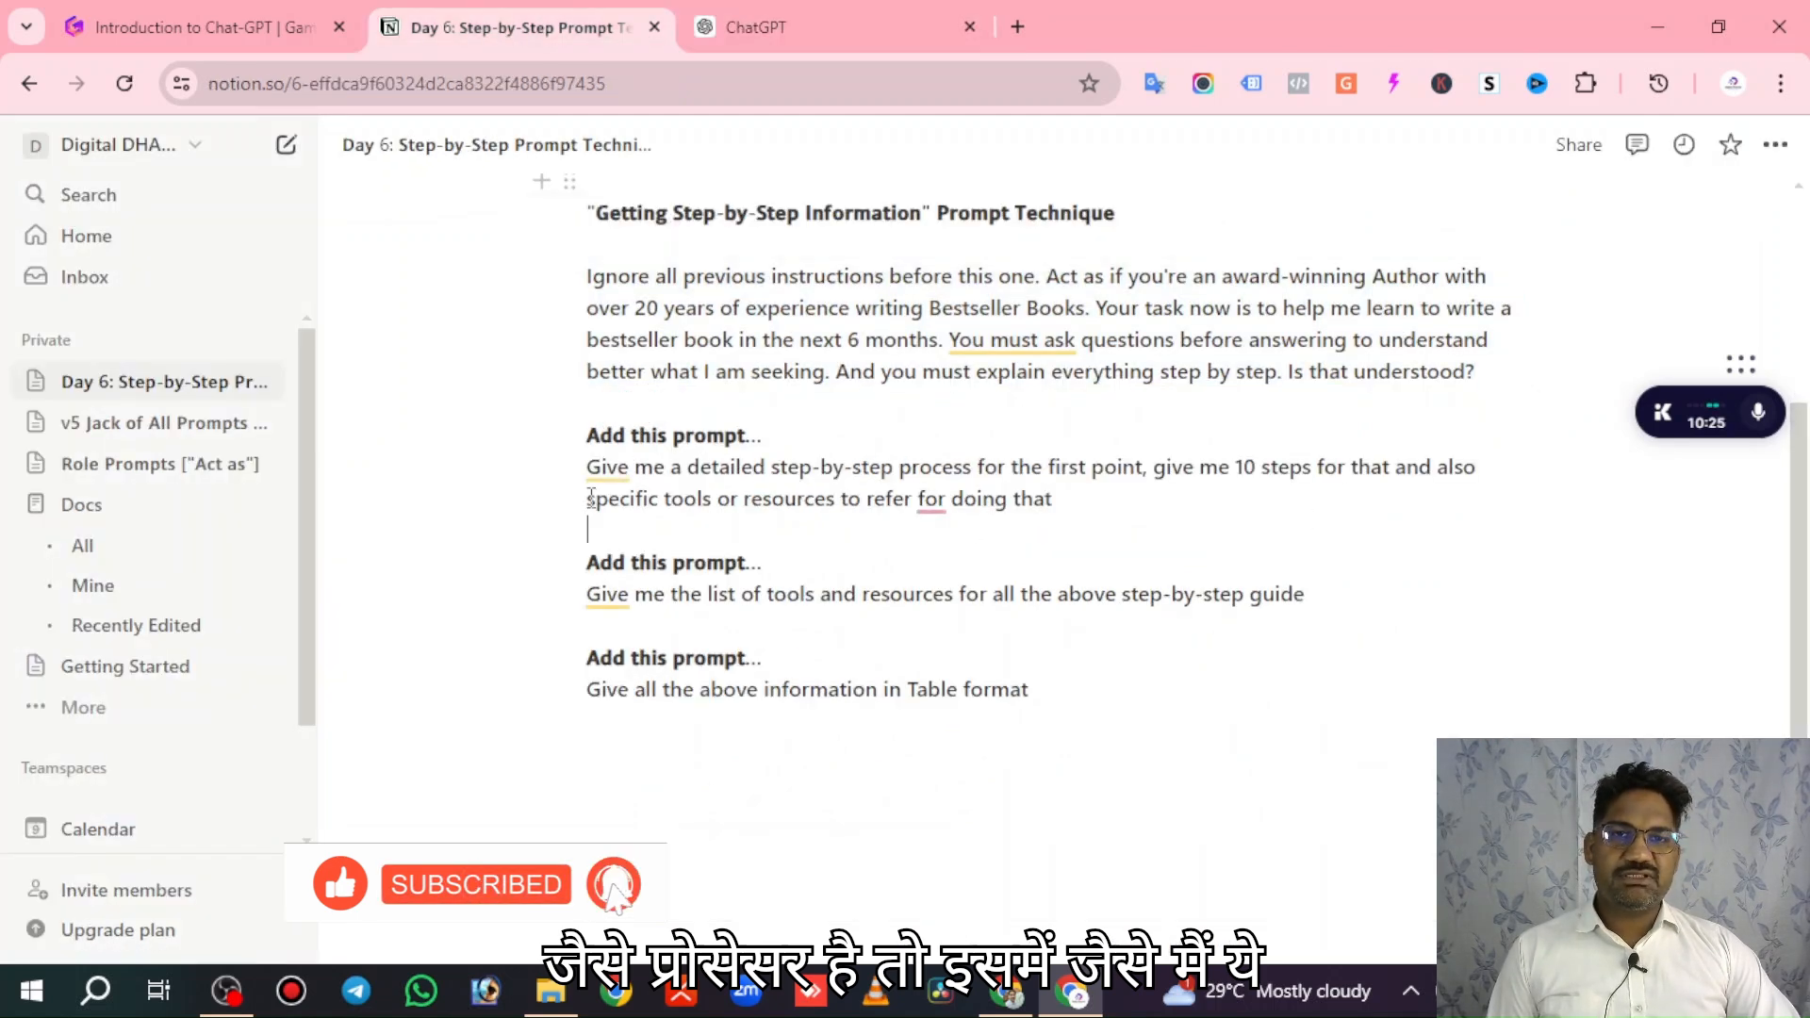
left_click_drag(586, 467, 1132, 505)
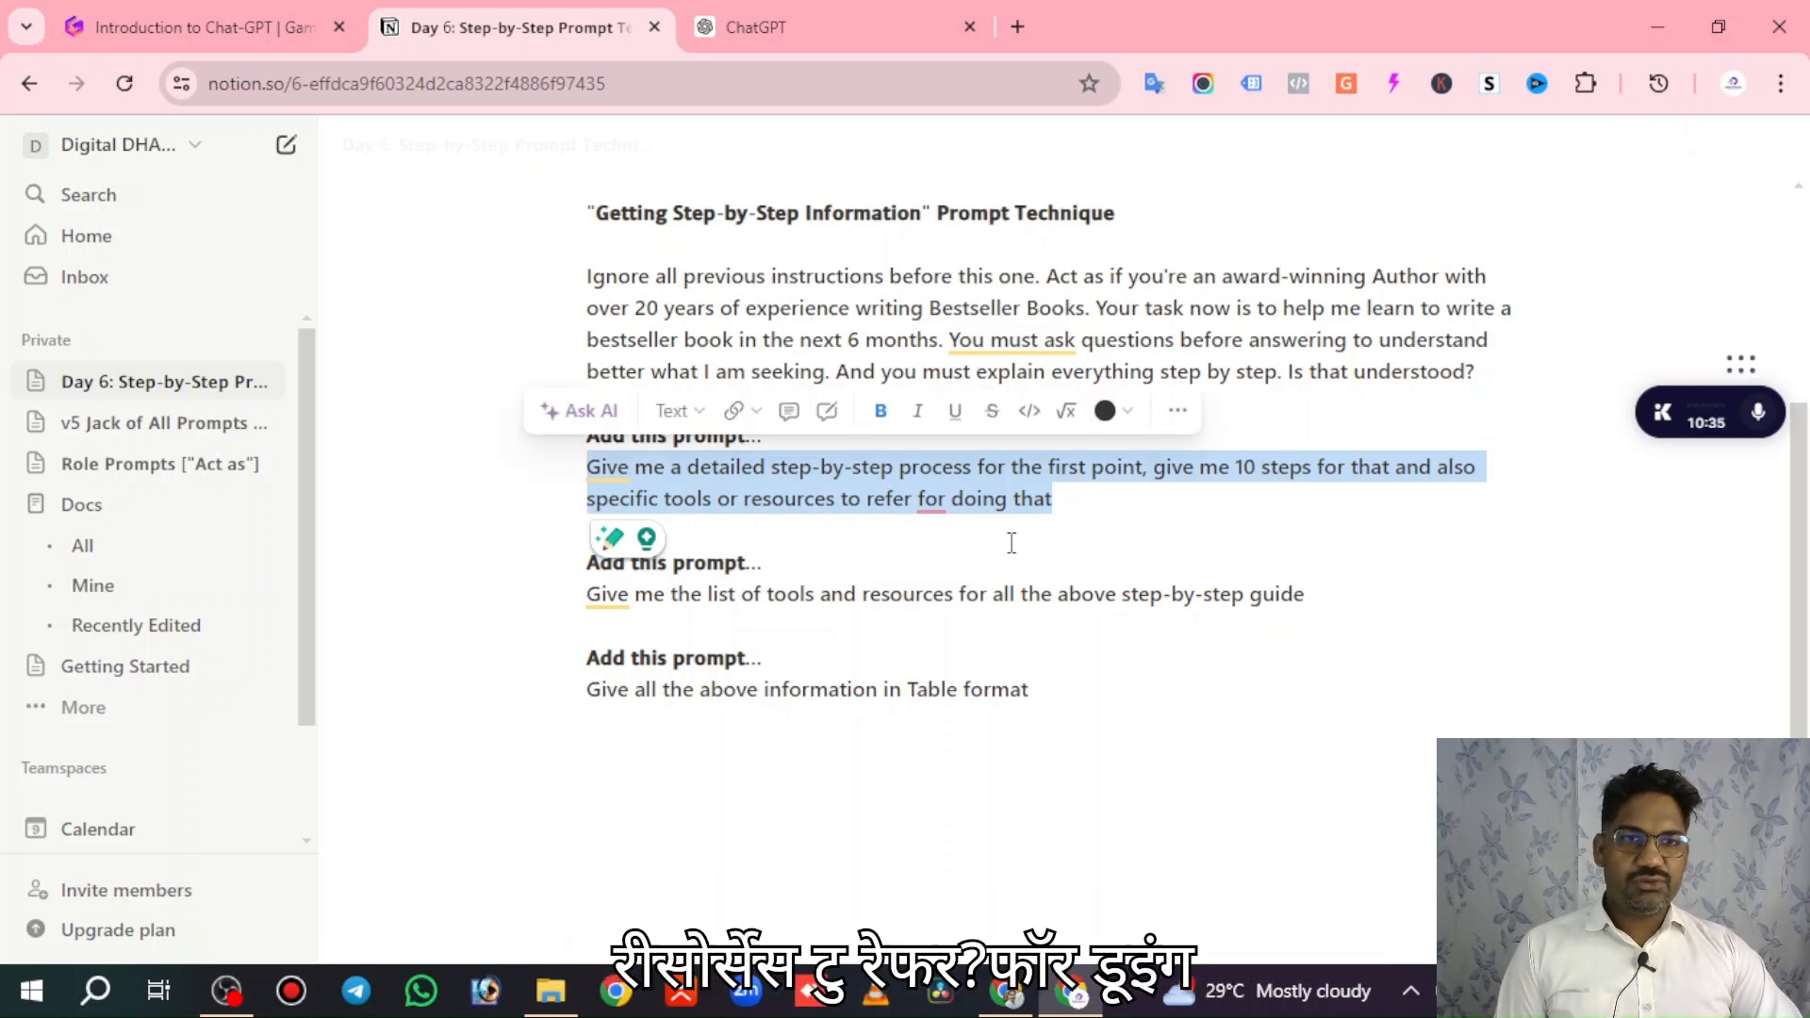
left_click(877, 24)
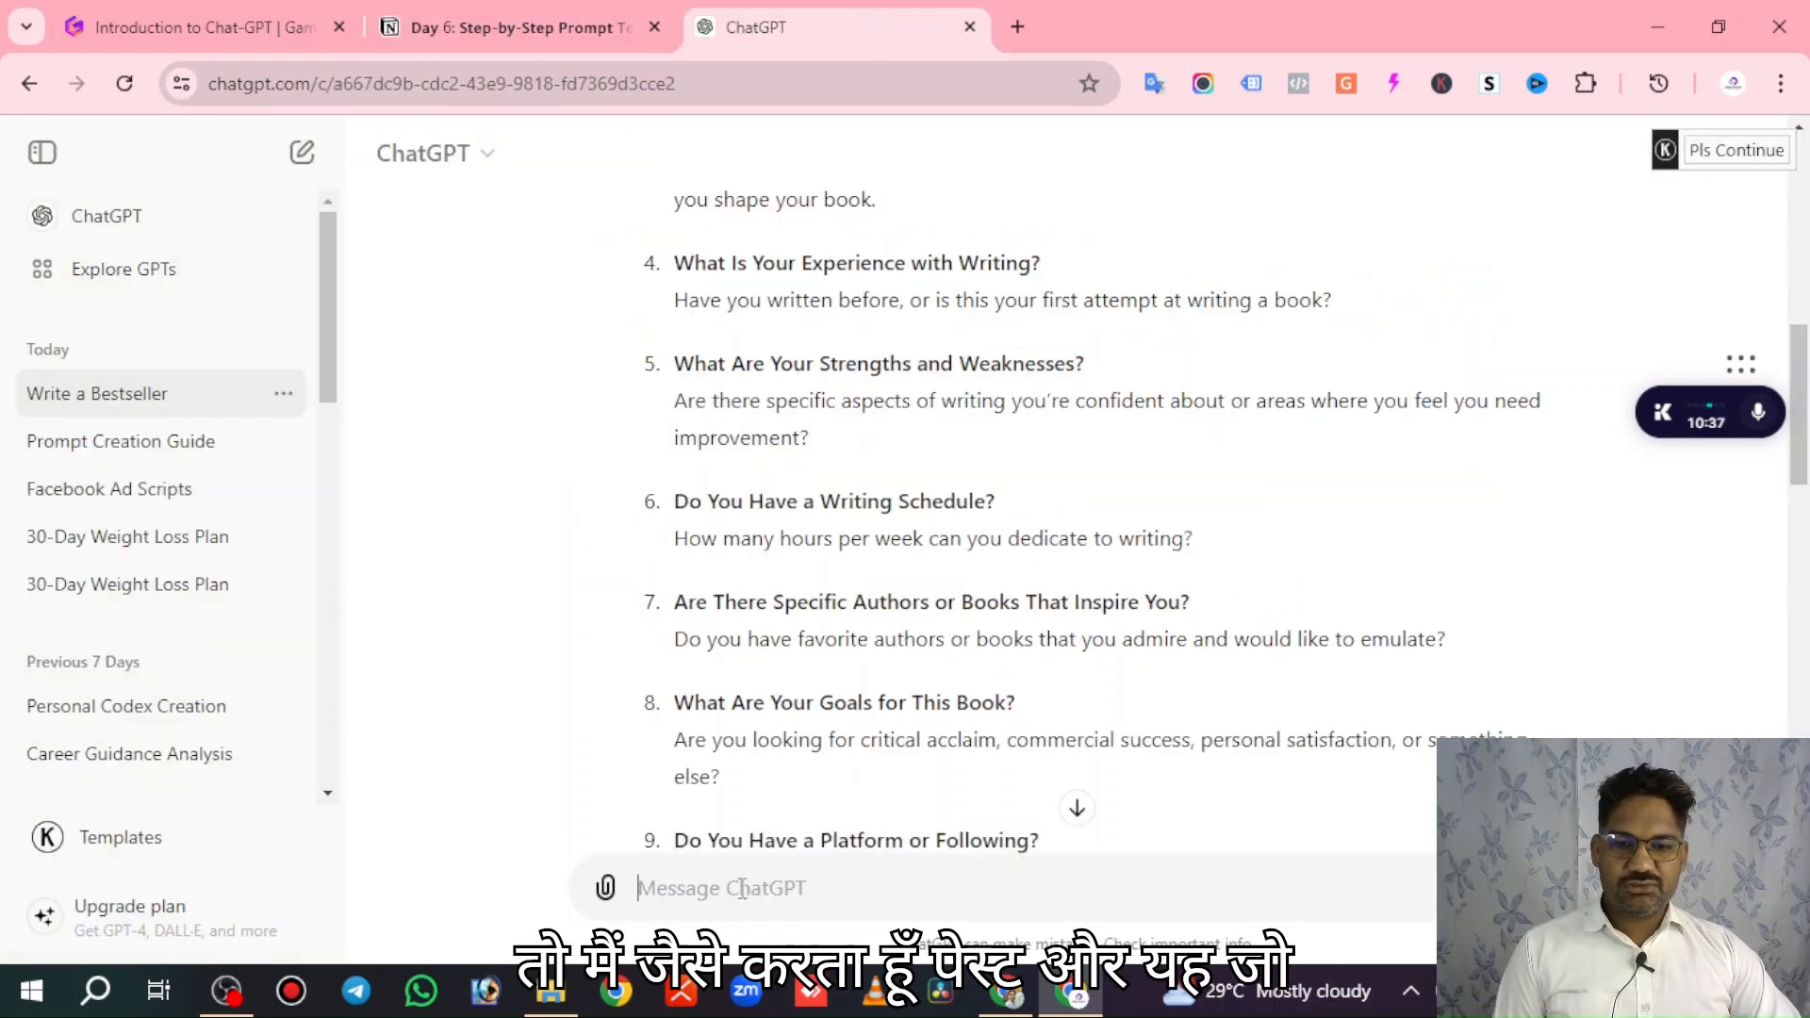
key("ctrl+v")
key("Return")
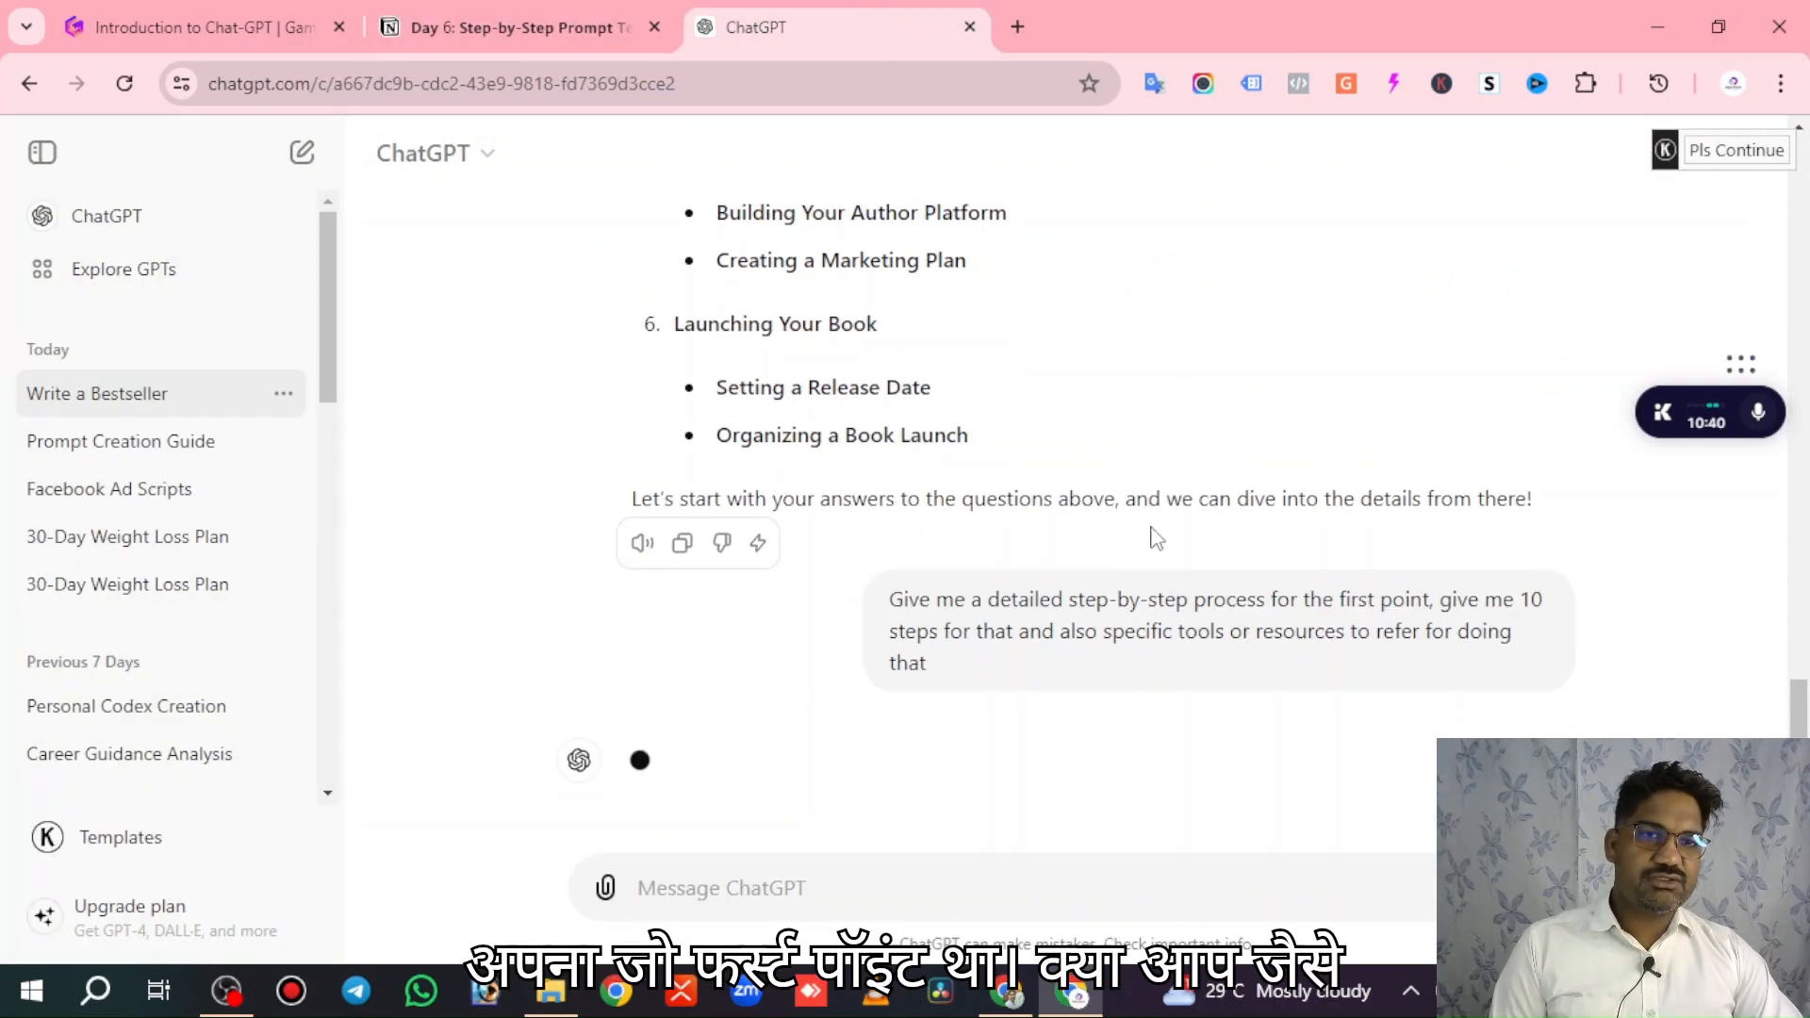
Revisit the first question of the initial reply, about the genre of interest, and highlight part of it.
scroll(1259, 472, "up", 10)
scroll(1260, 466, "up", 15)
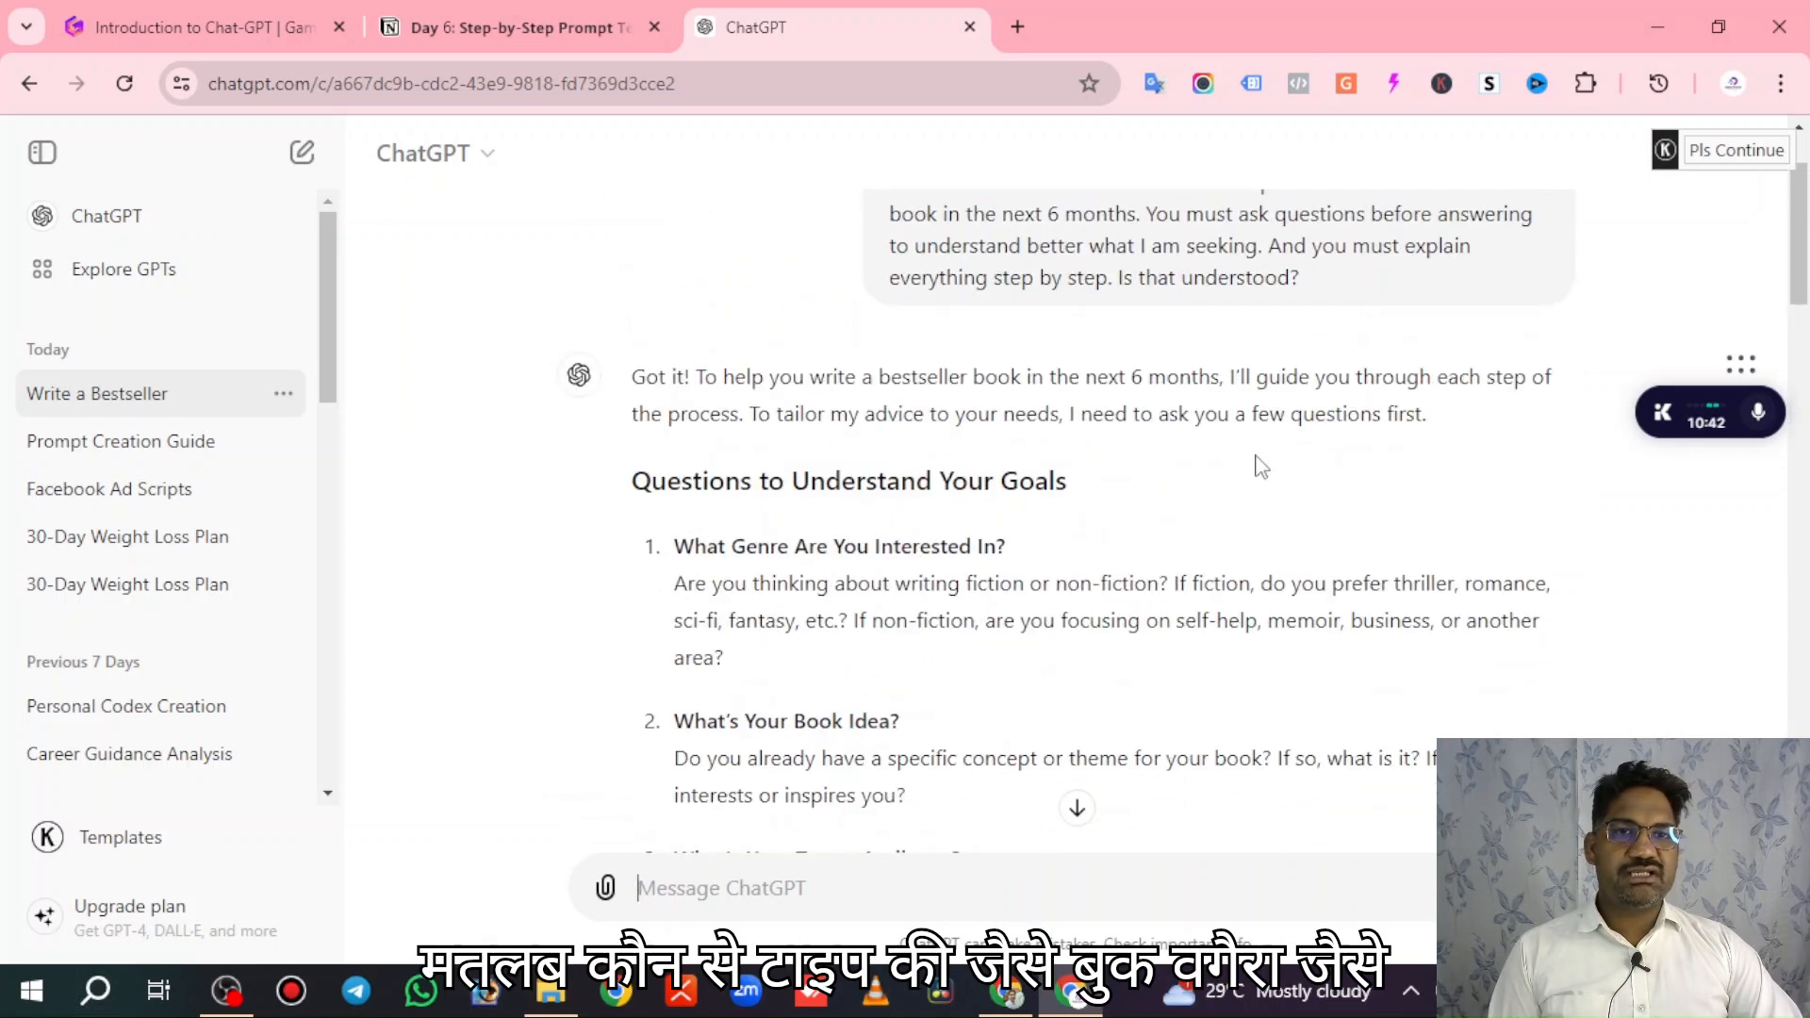
scroll(1259, 457, "up", 2)
scroll(1263, 448, "down", 2)
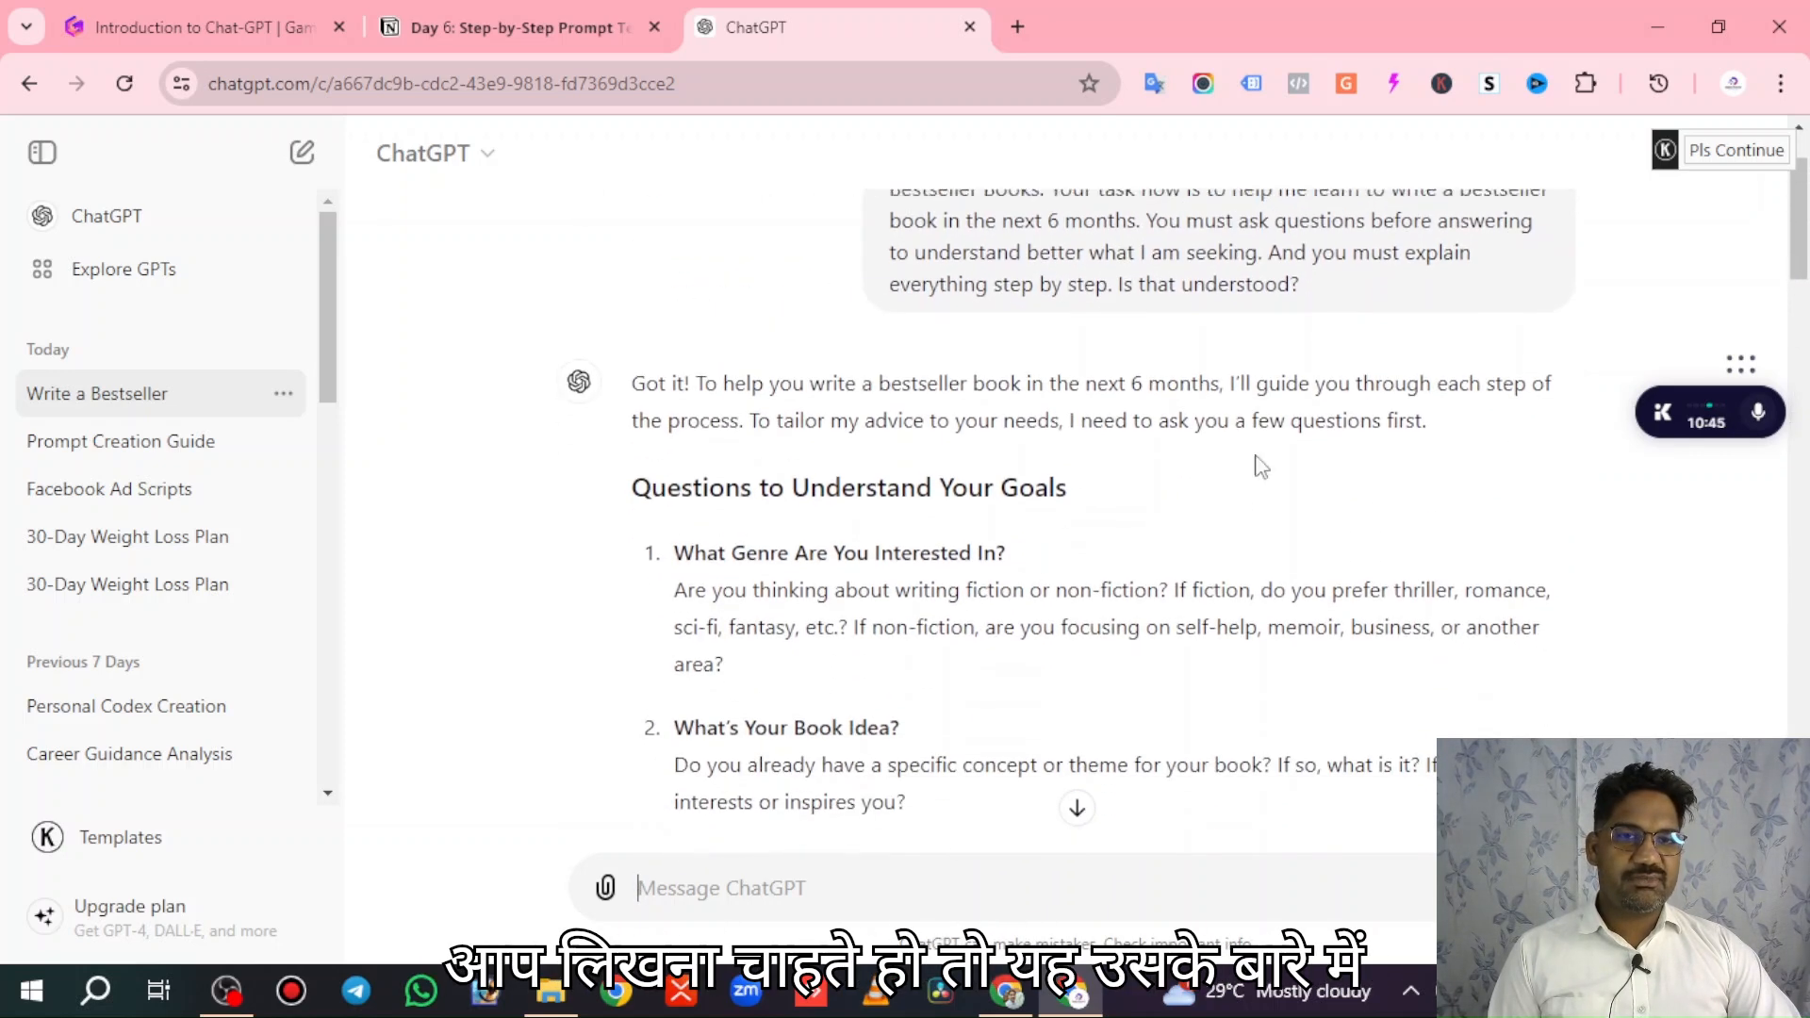
left_click_drag(849, 546, 1014, 553)
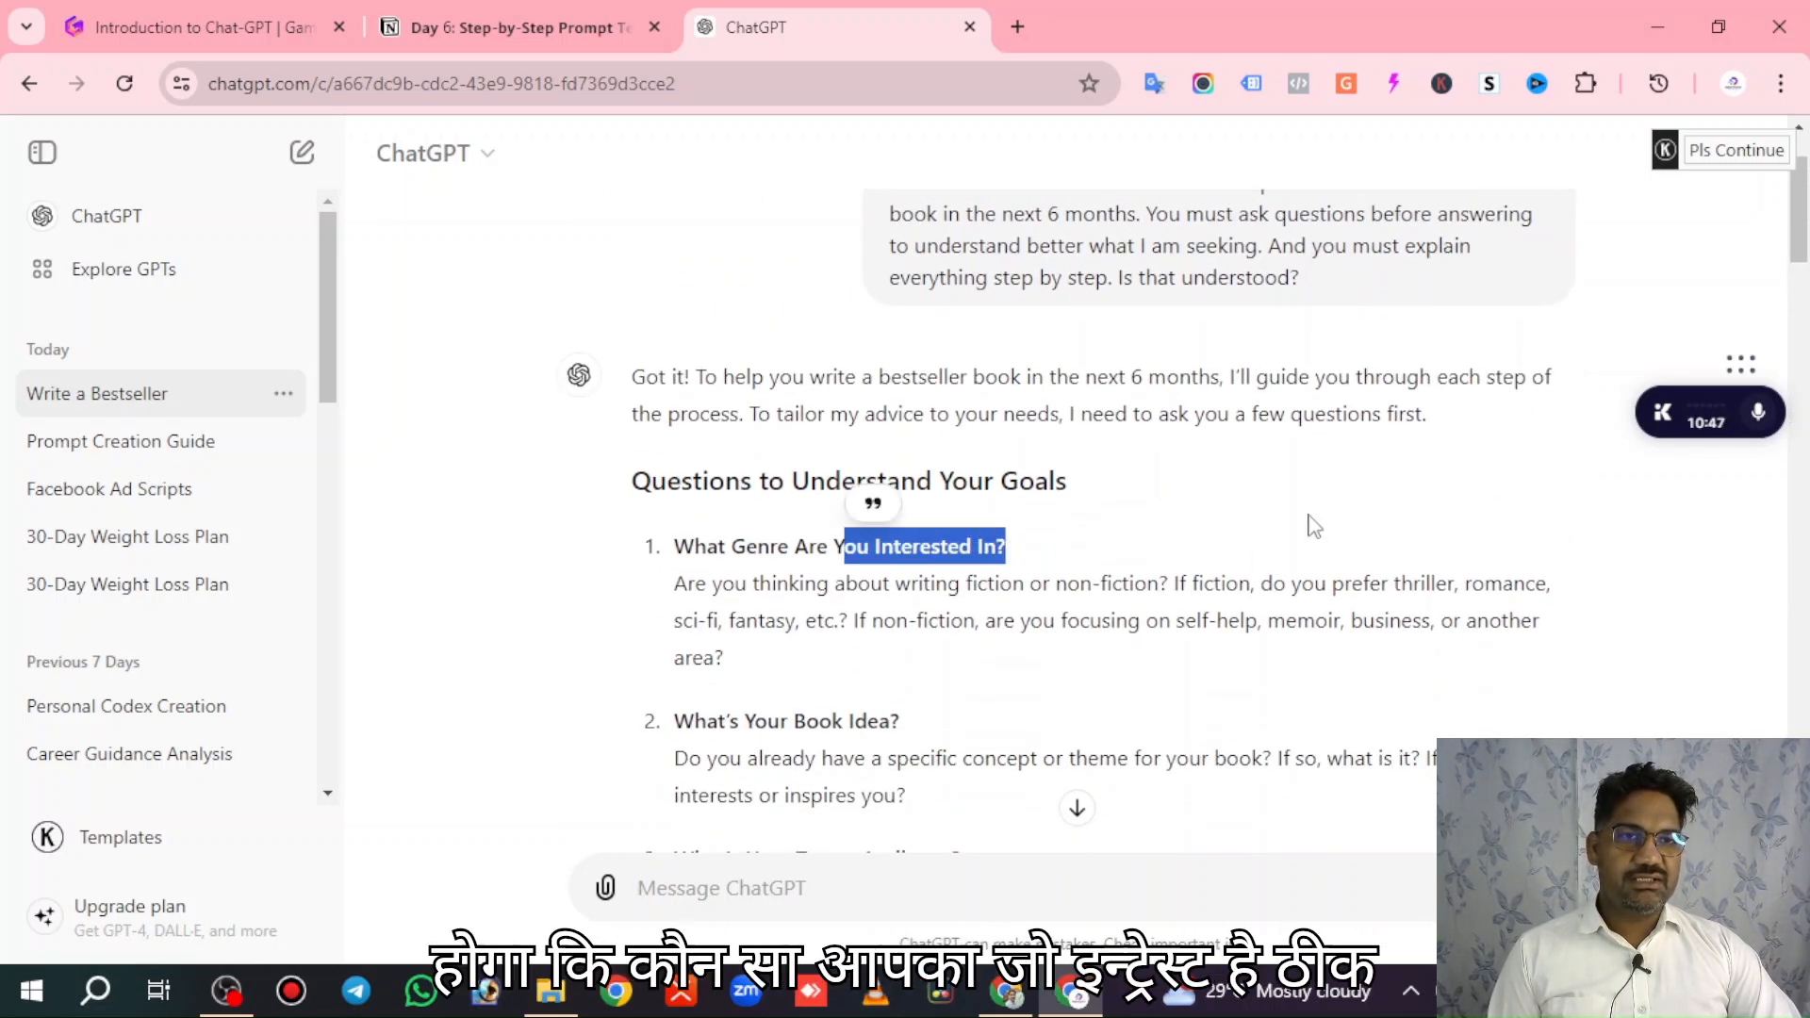
Skim the new Concept Development reply through to its additional resources and return to its beginning.
scroll(1805, 323, "down", 5)
scroll(1511, 566, "down", 20)
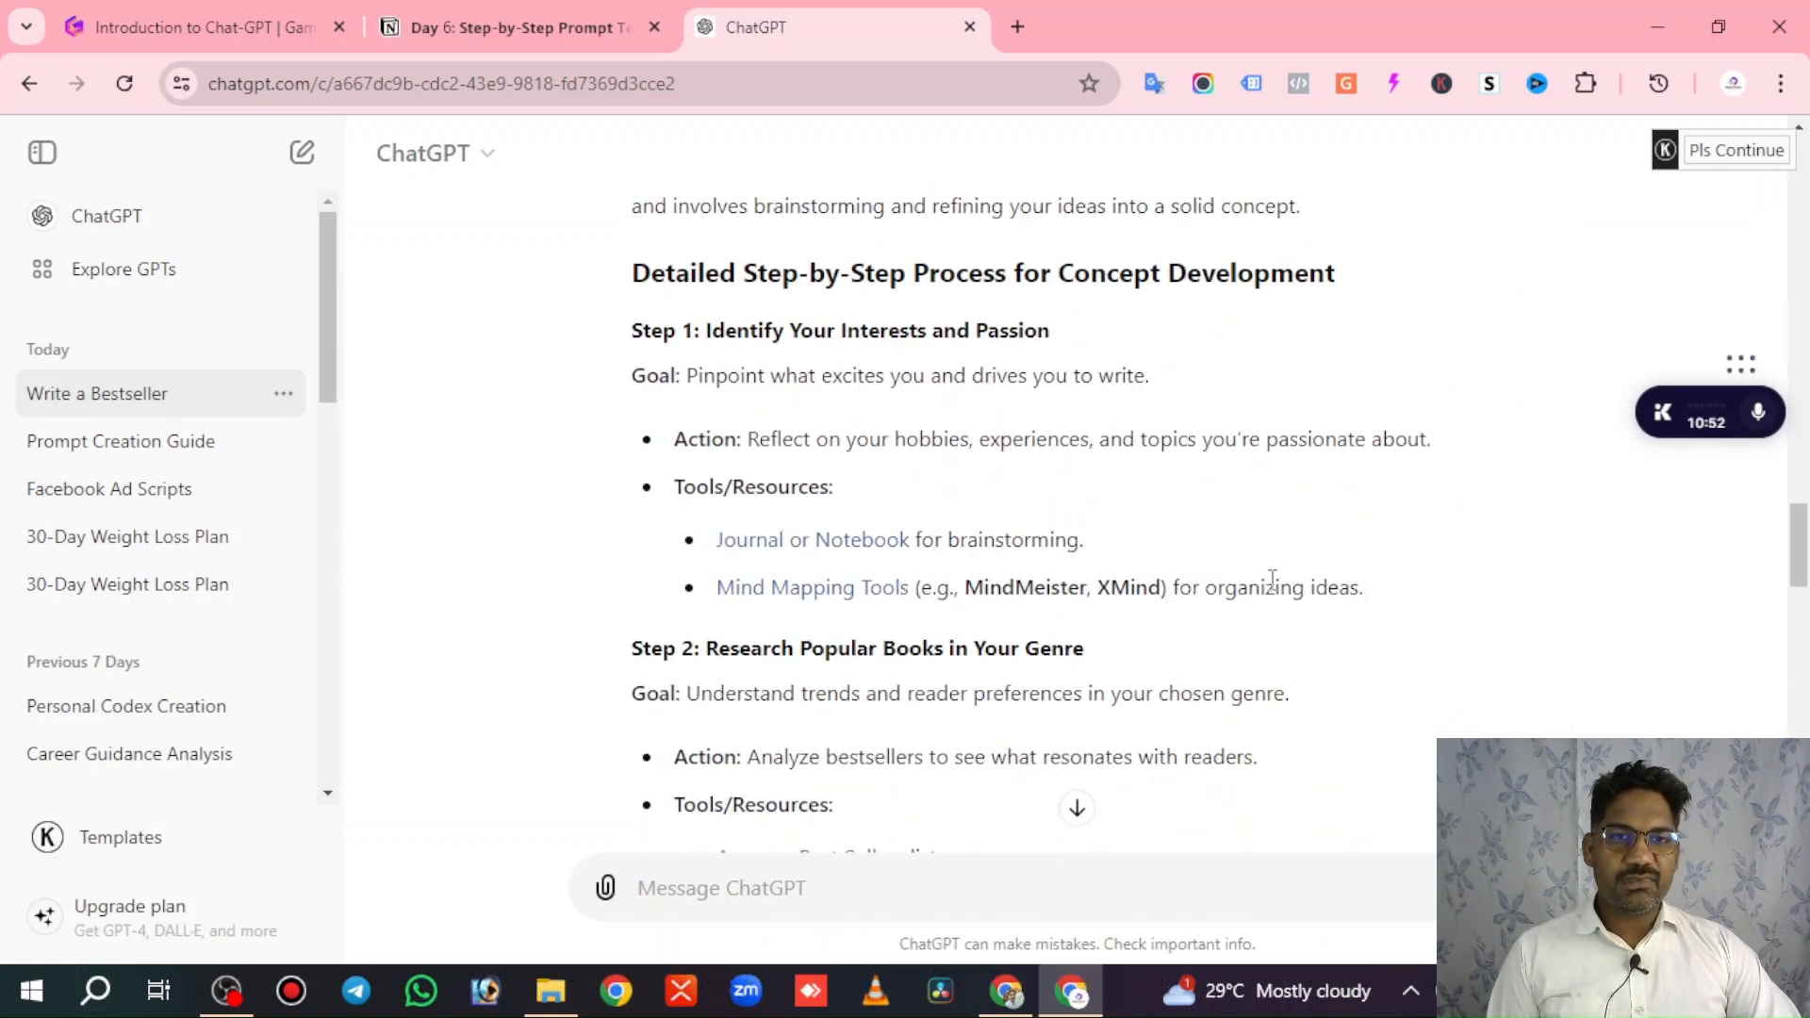
scroll(1268, 584, "down", 3)
scroll(1275, 591, "down", 20)
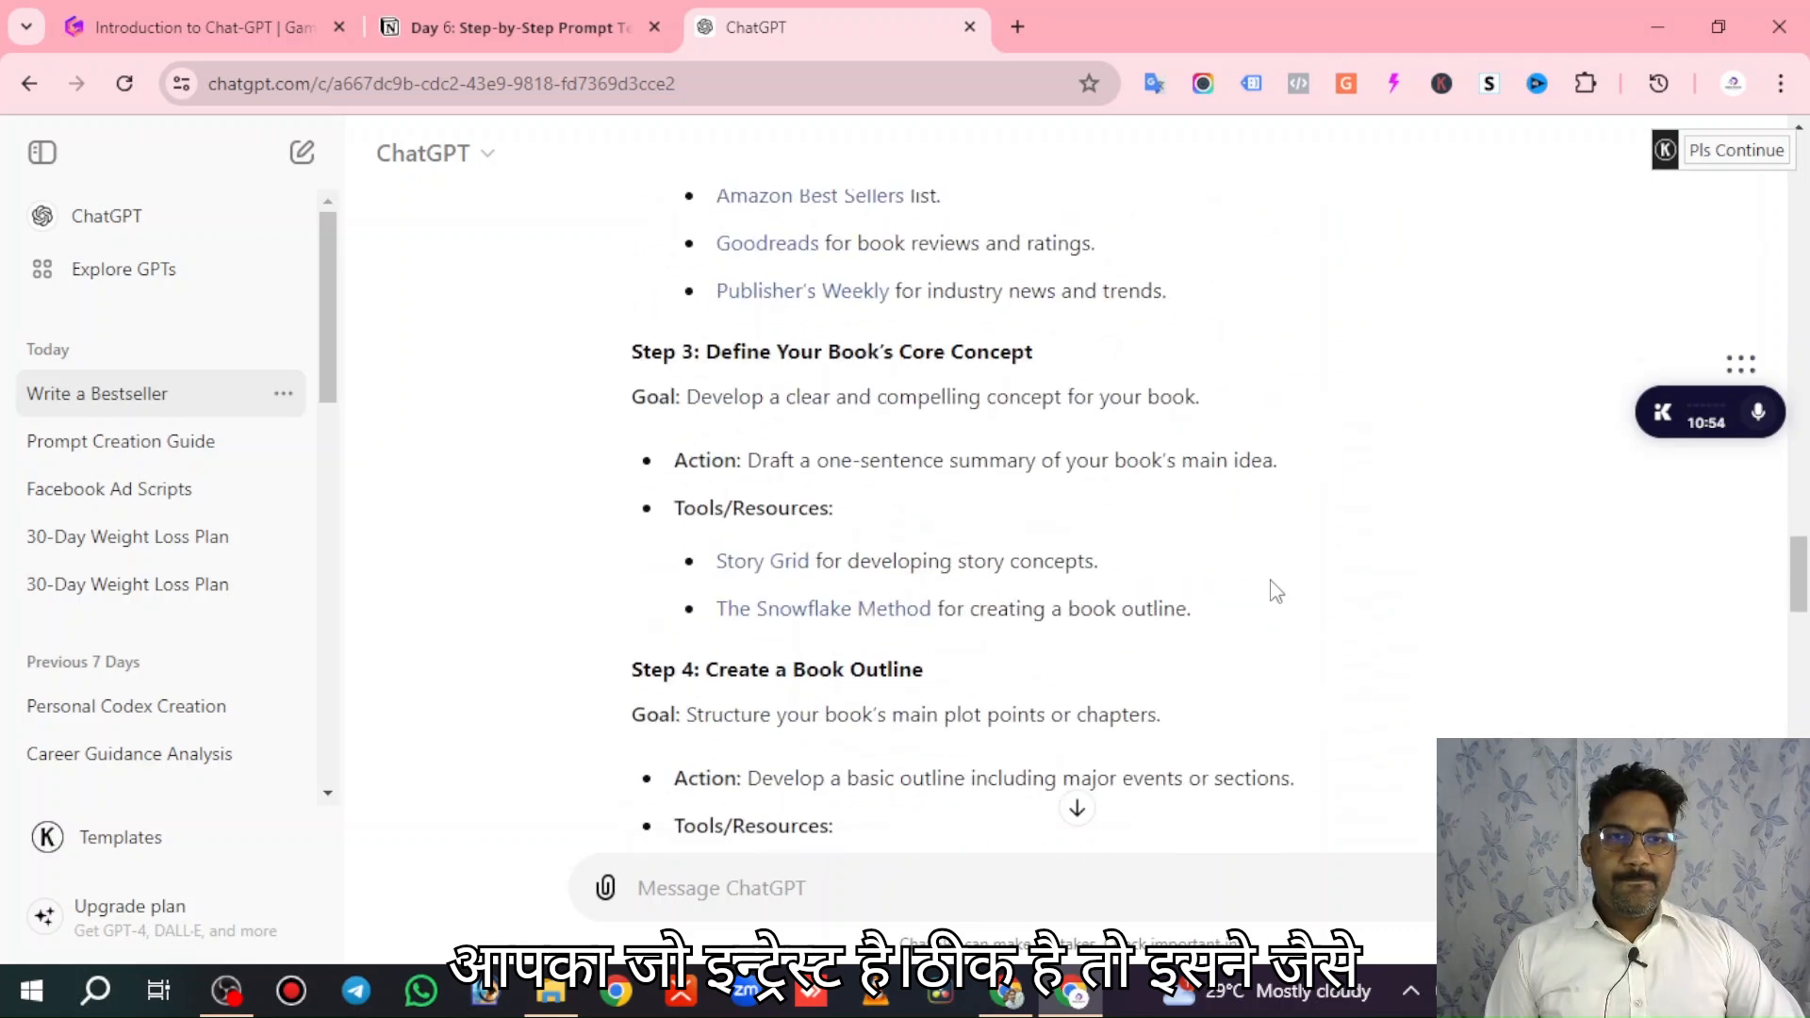
scroll(1275, 591, "down", 5)
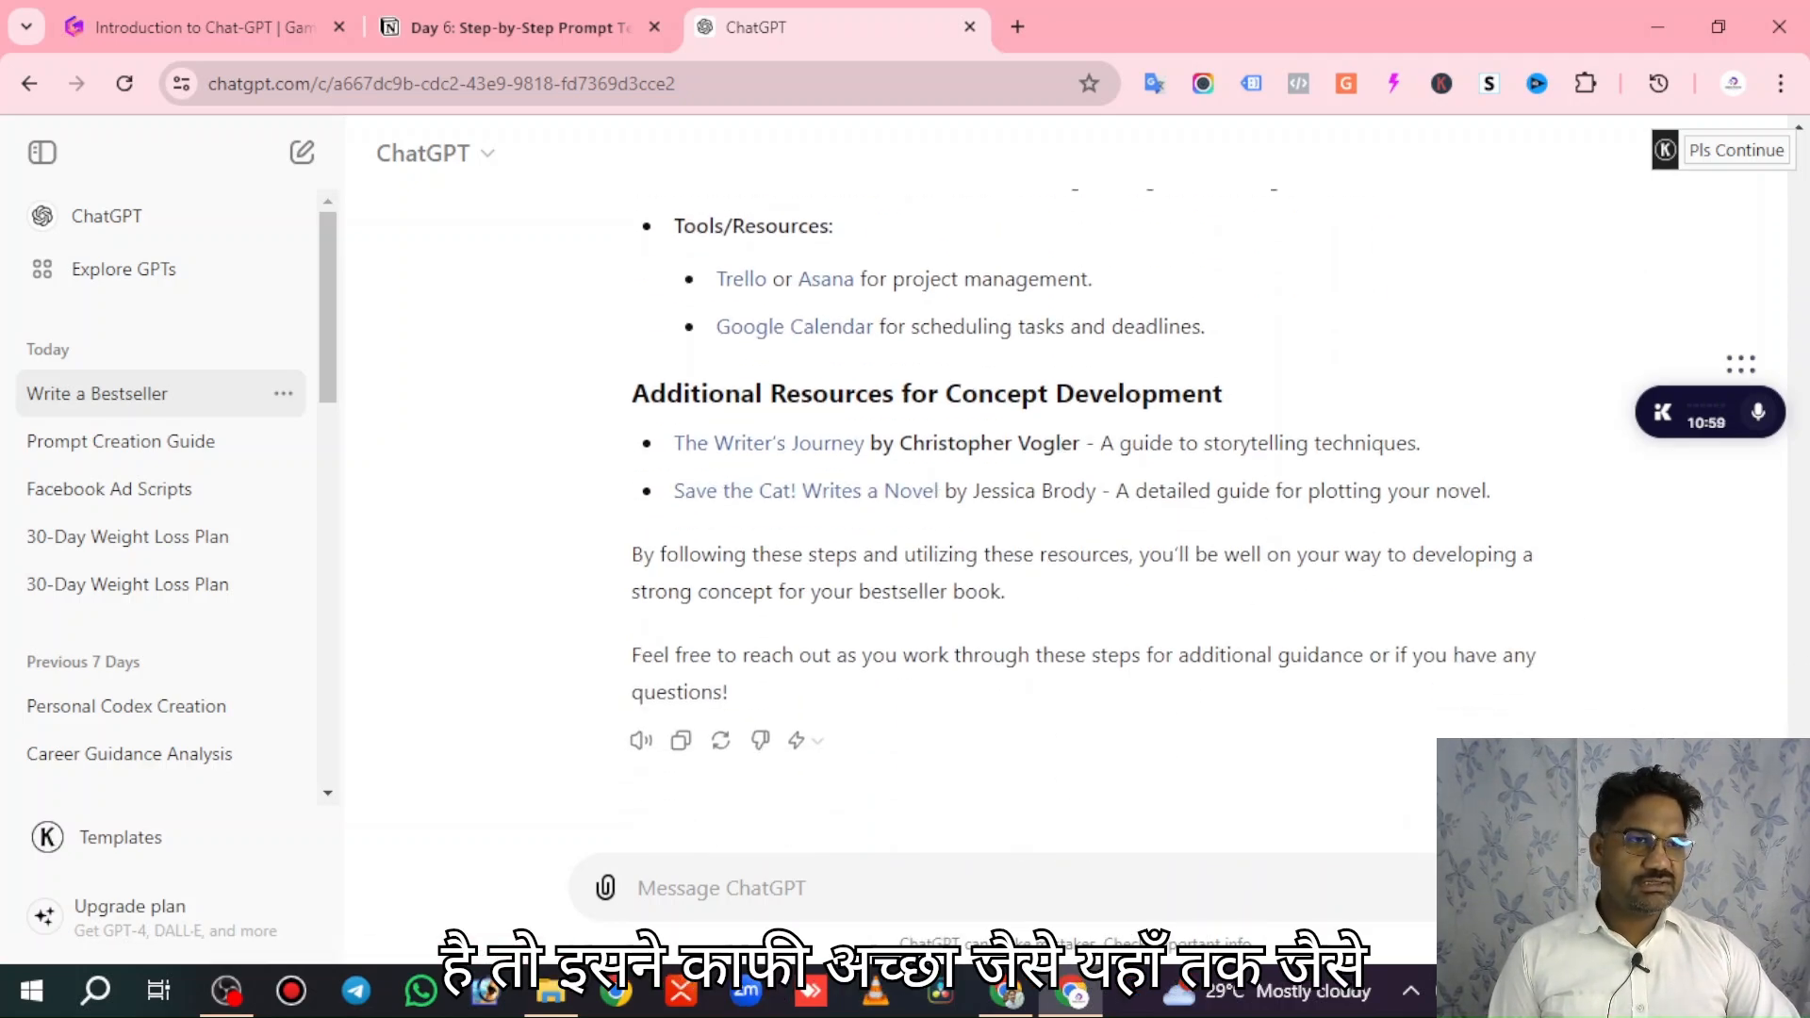
left_click_drag(1806, 907, 1807, 426)
scroll(1268, 483, "down", 5)
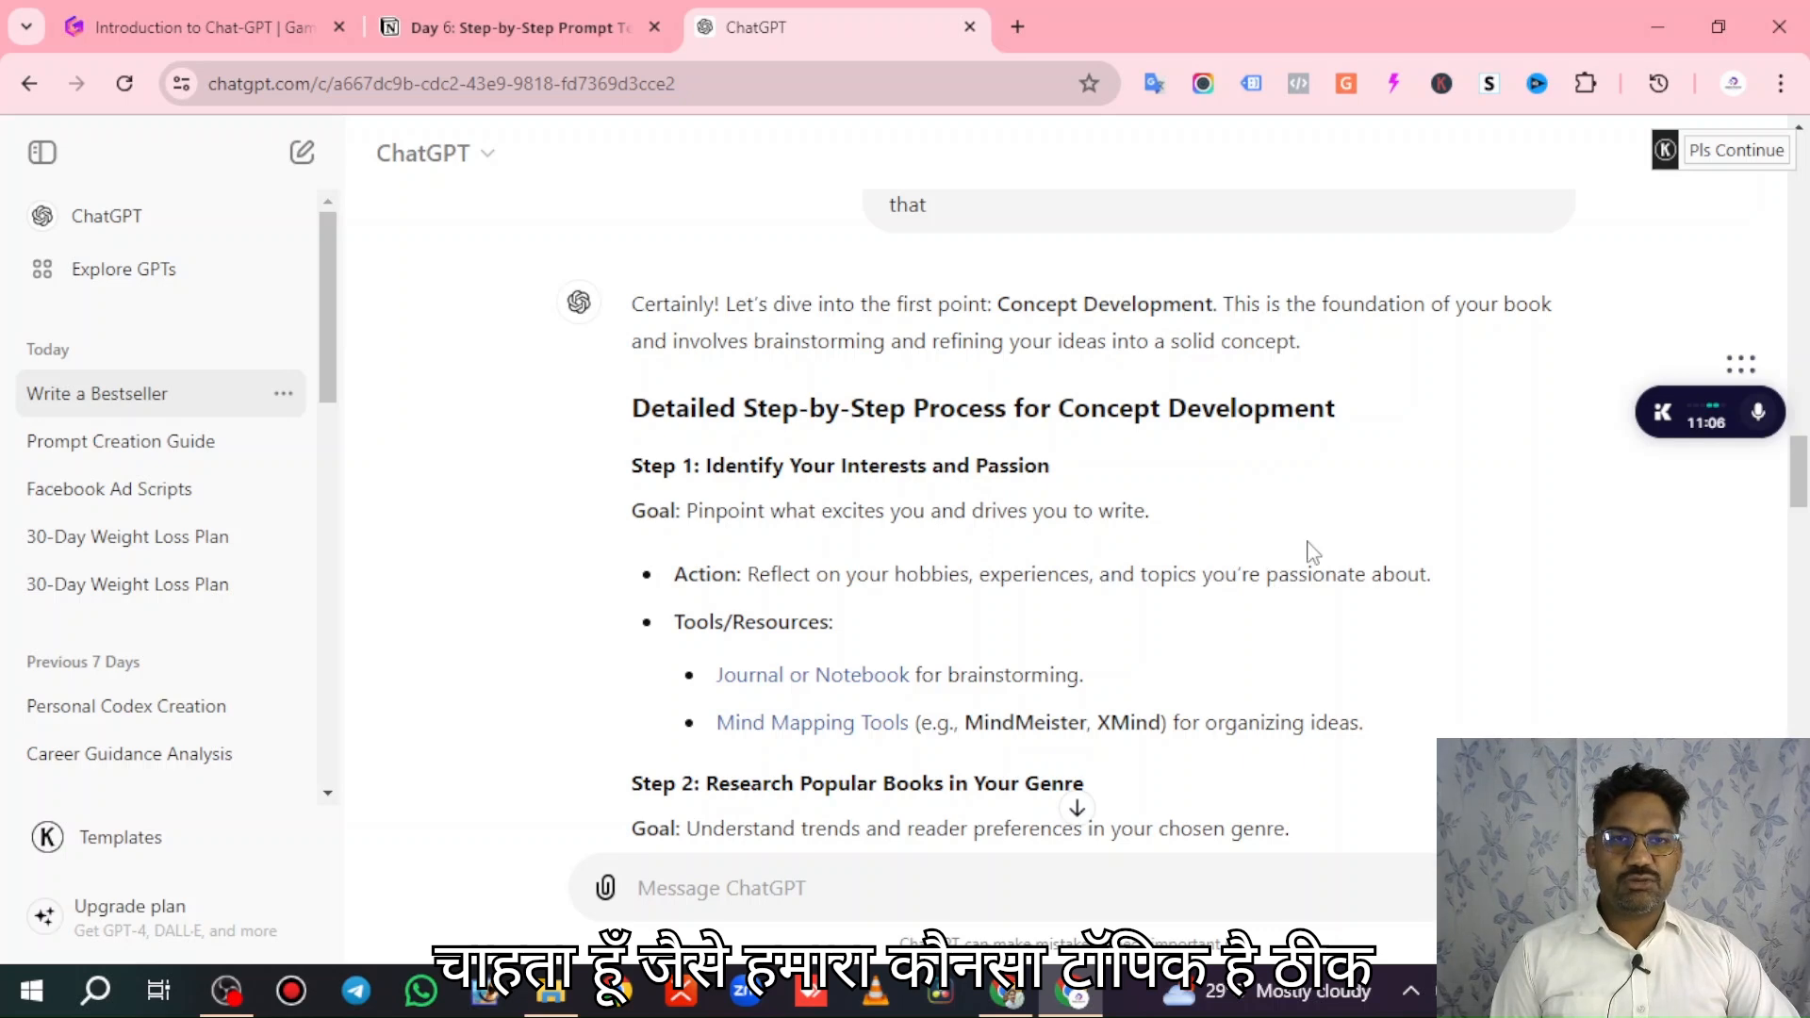
Read Step 1 on interests and passion and Step 2 on researching popular books, including their suggested tools and resources.
scroll(933, 471, "down", 2)
left_click_drag(743, 275, 949, 333)
left_click(1159, 352)
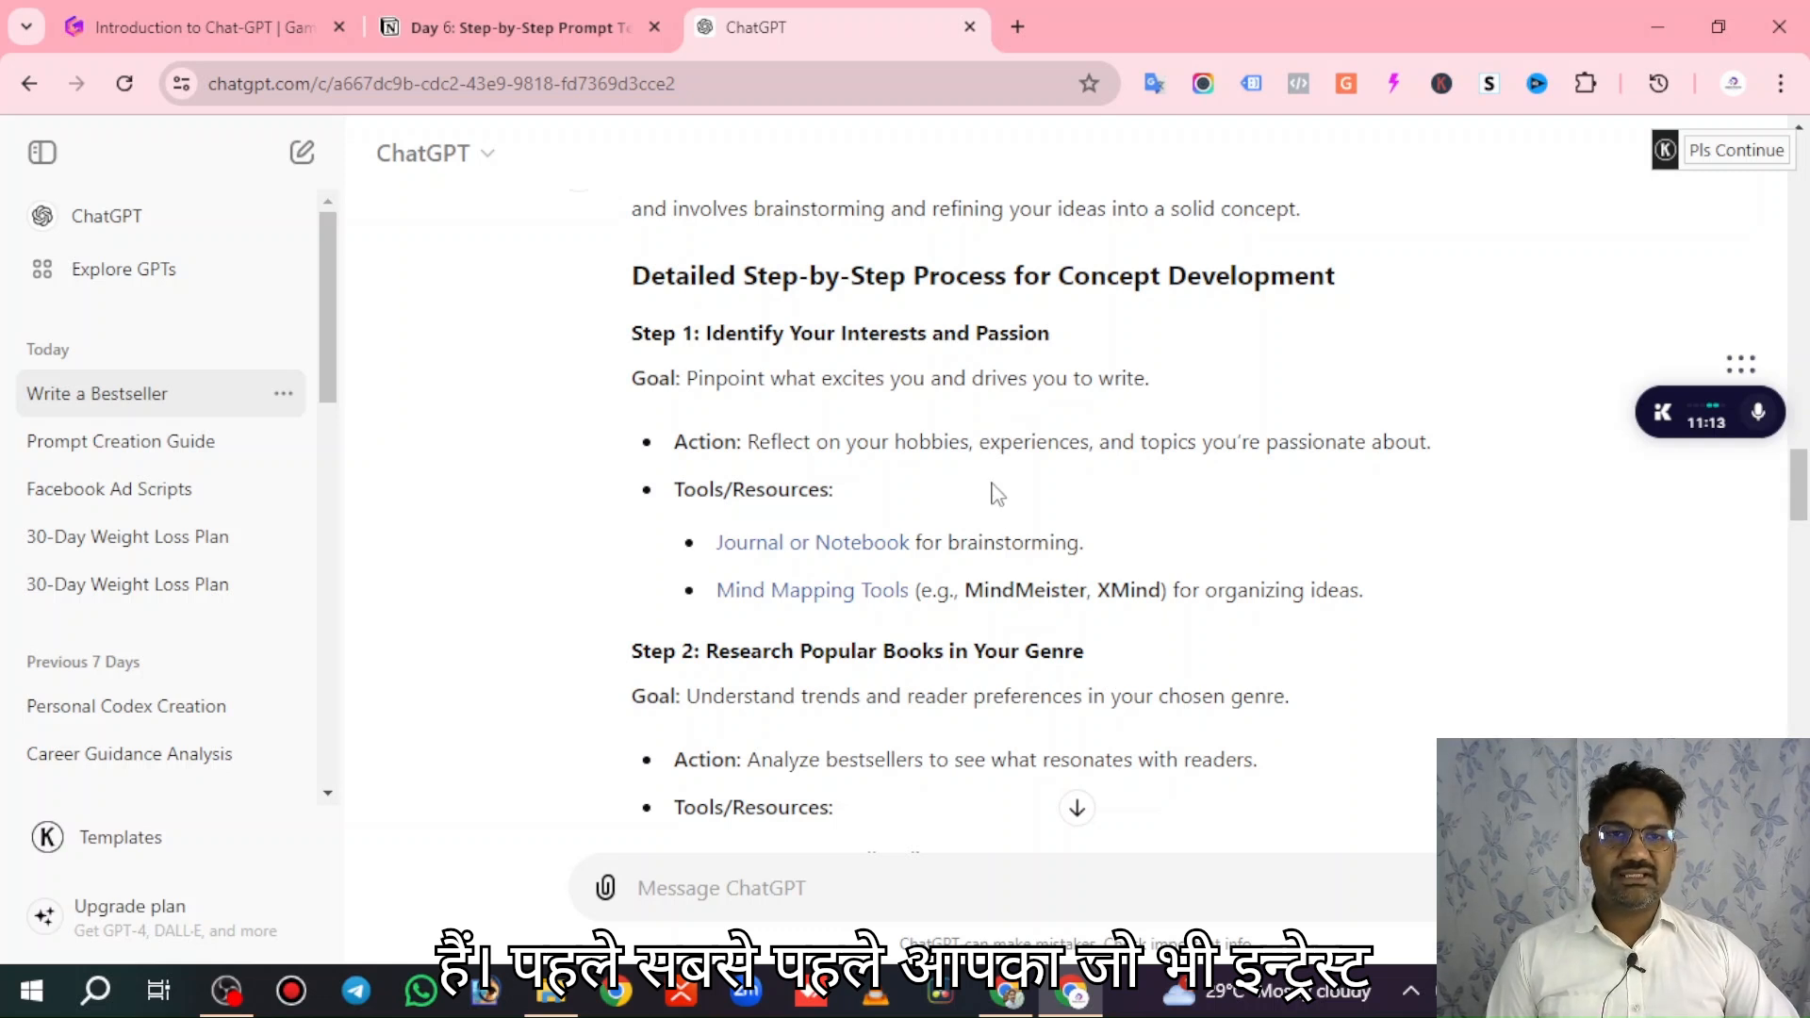
scroll(859, 482, "down", 2)
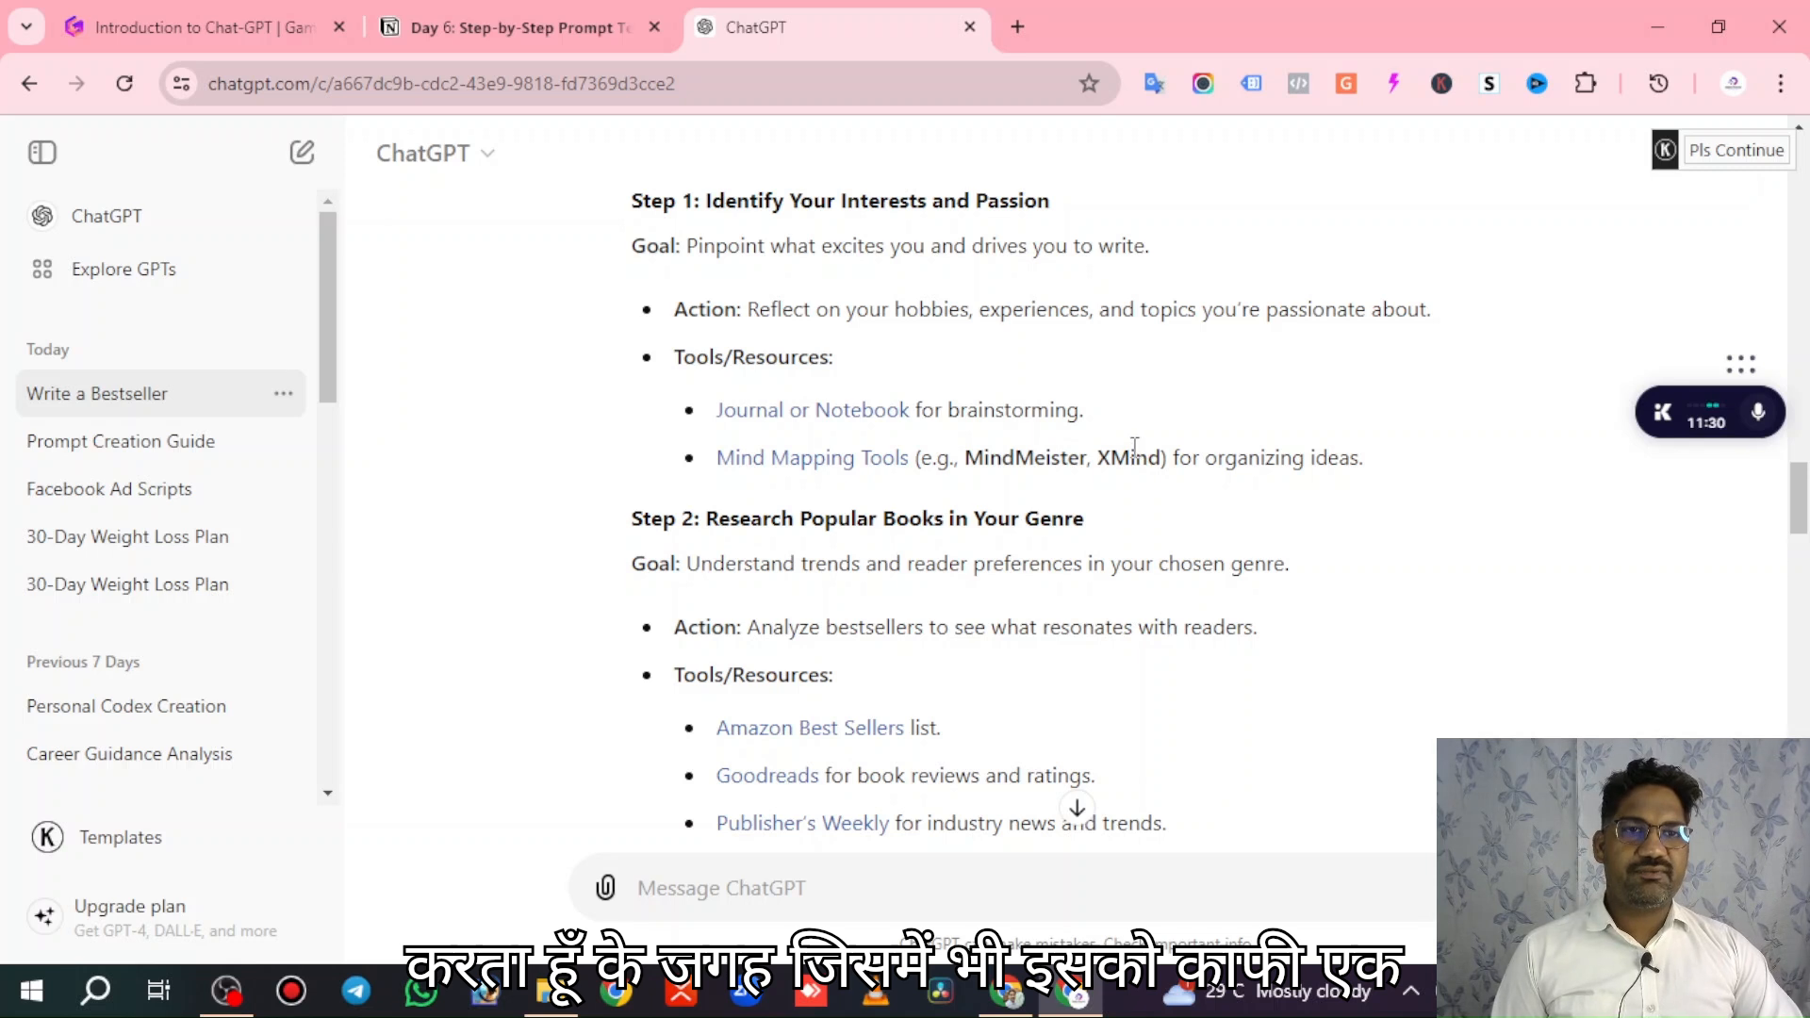
scroll(1059, 509, "down", 1)
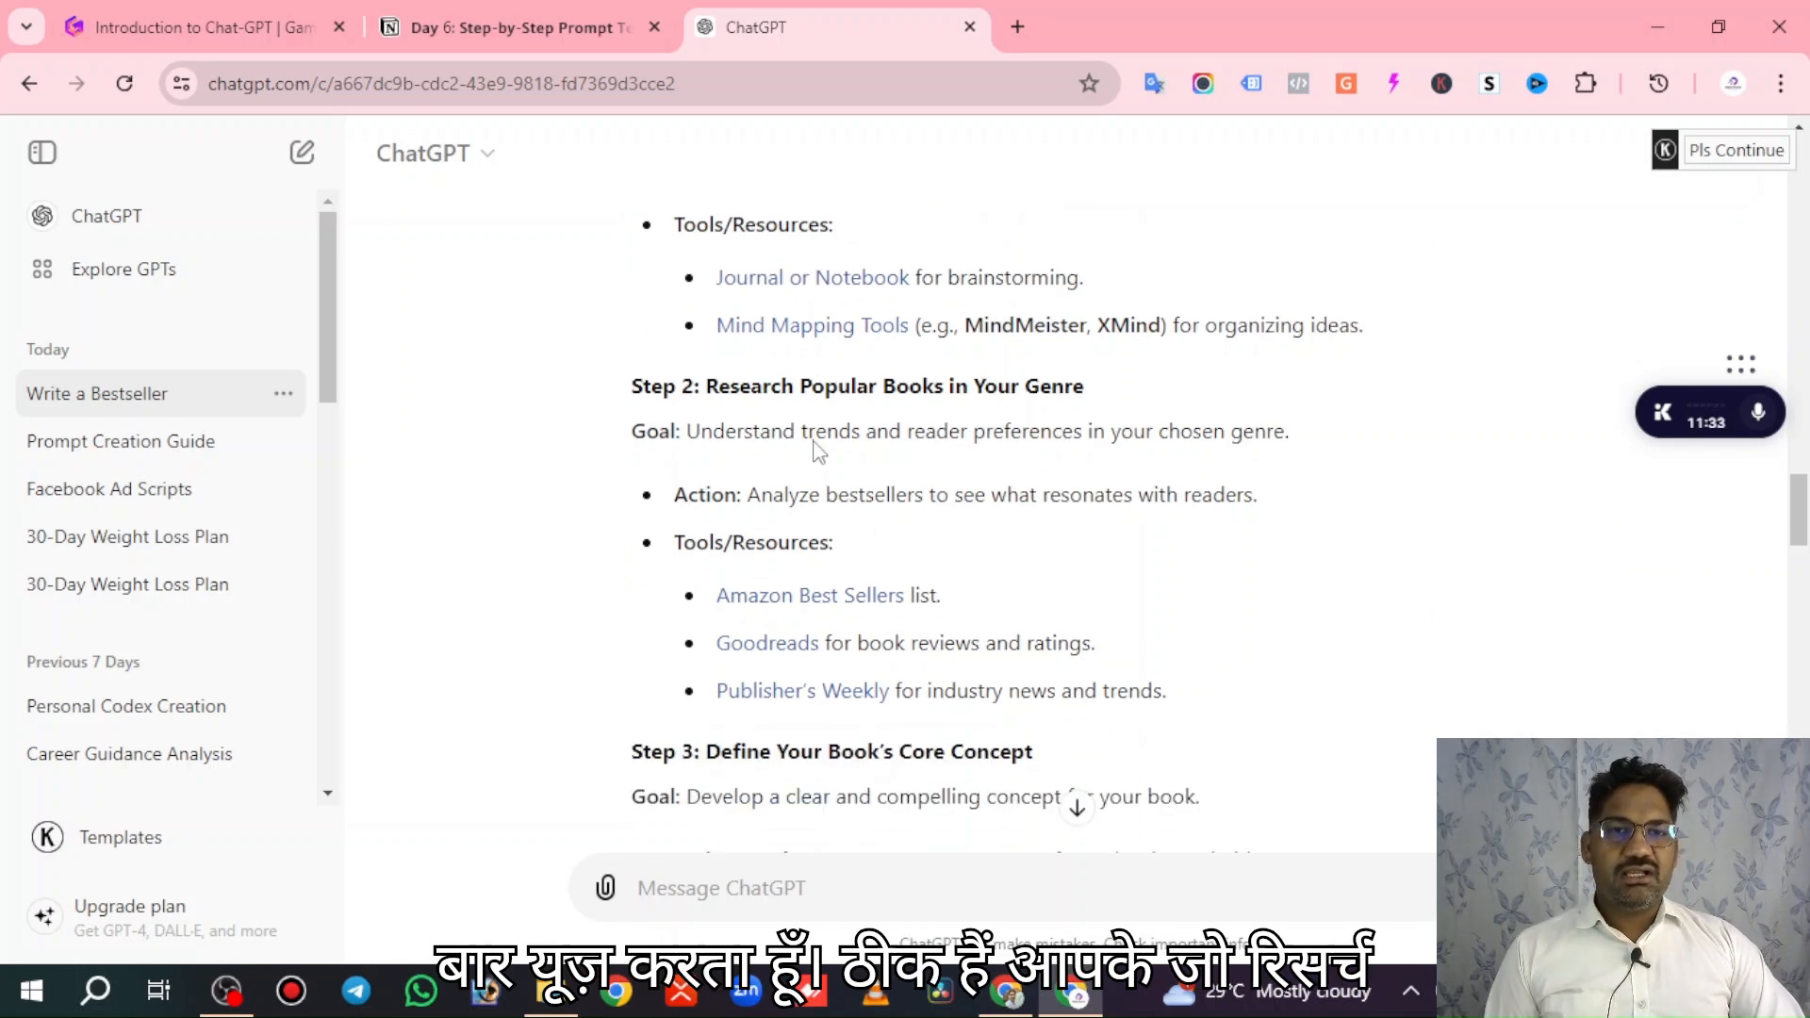
left_click_drag(719, 387, 1041, 386)
left_click(1172, 406)
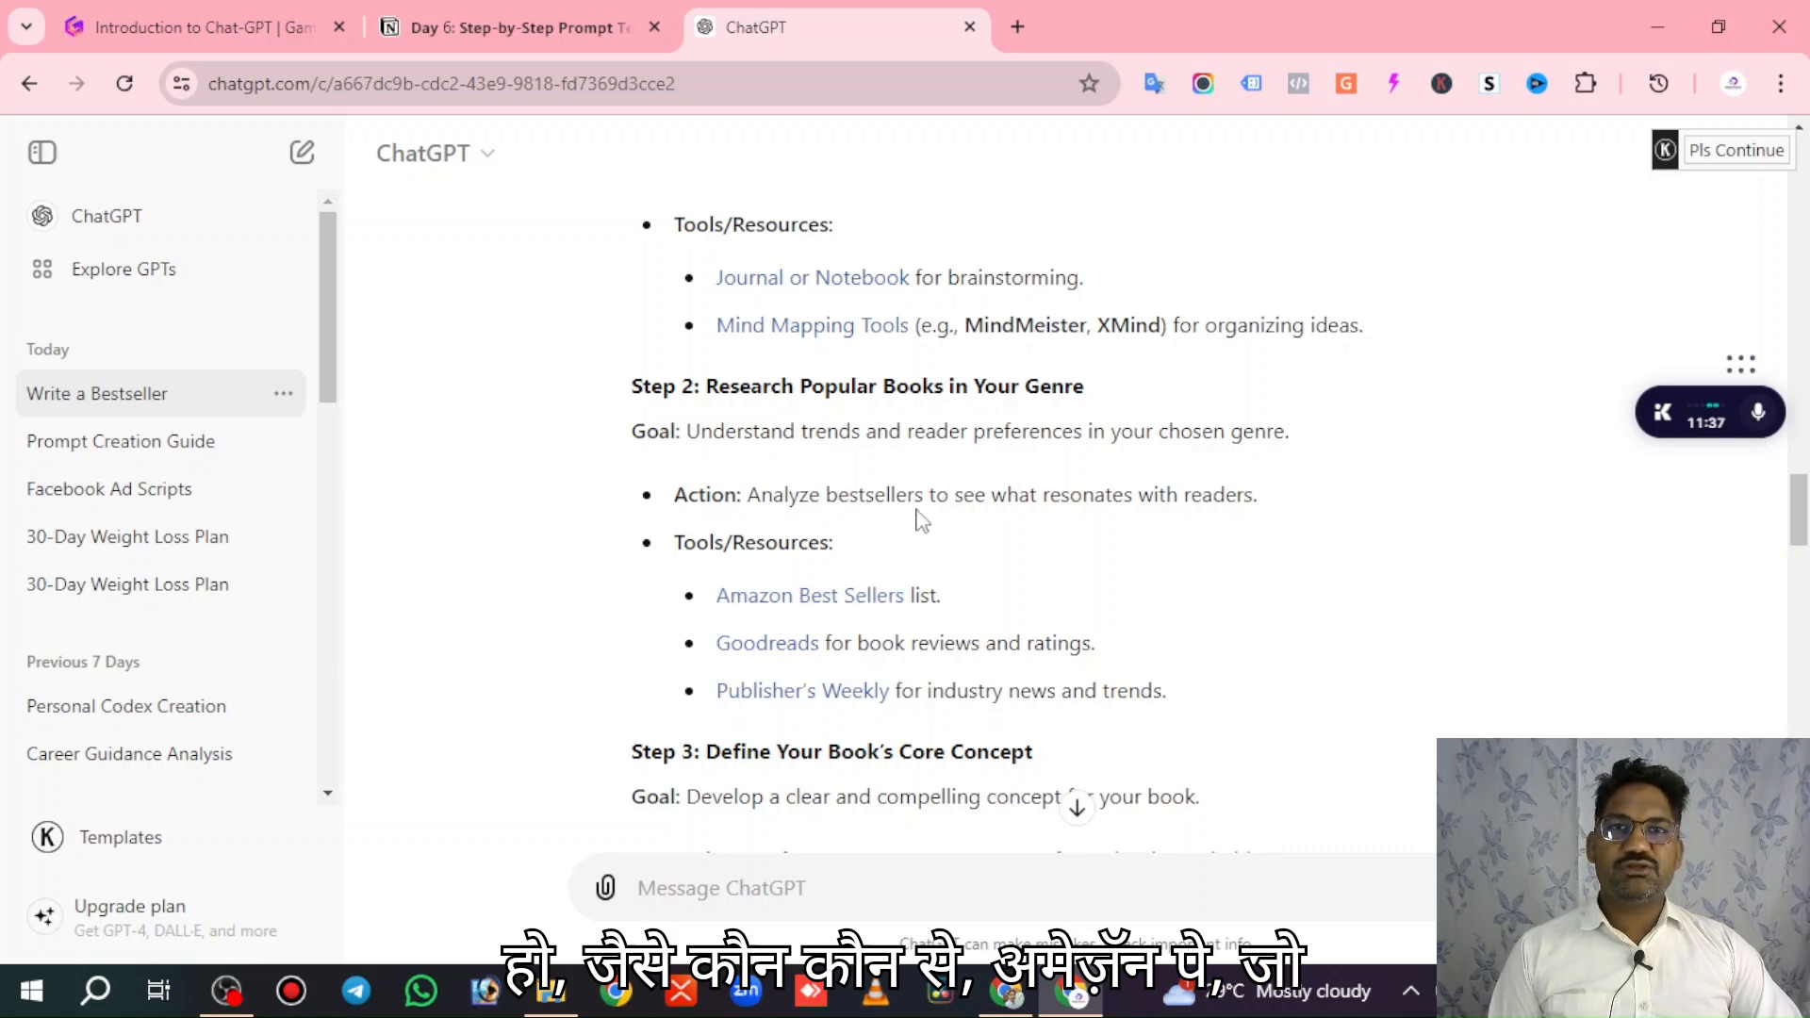
scroll(859, 660, "down", 1)
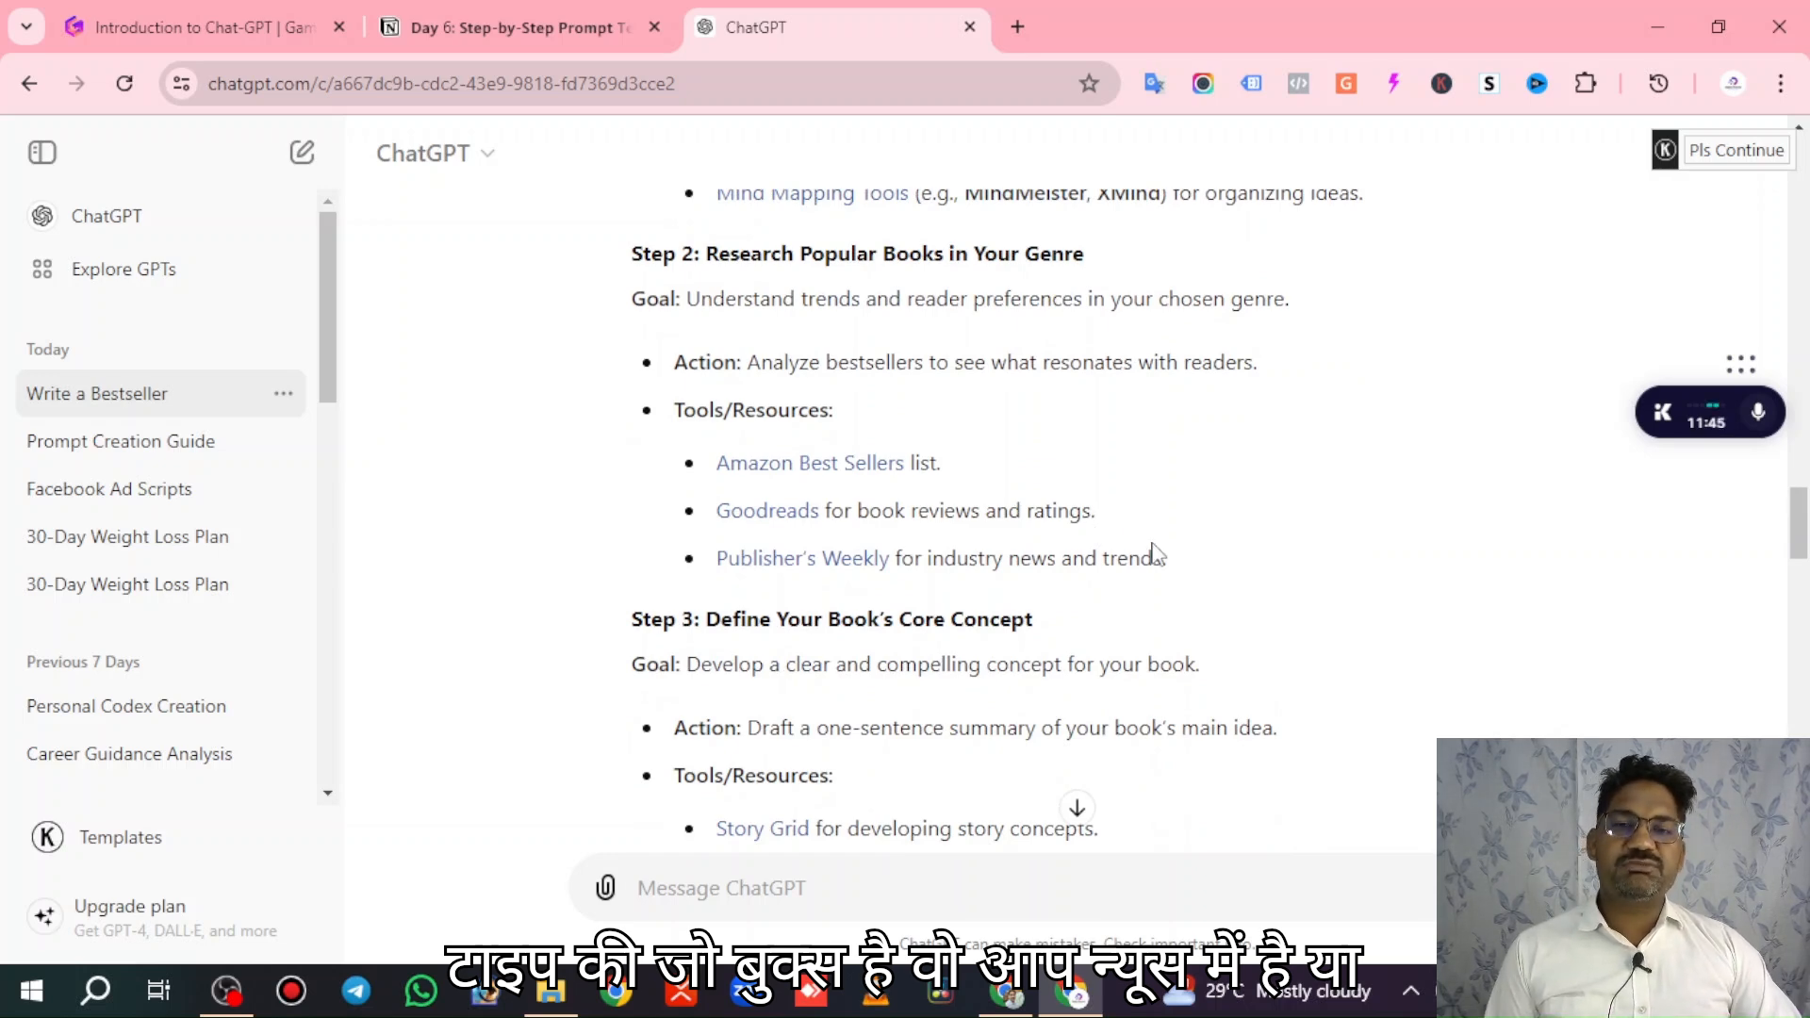
Examine Step 3 on the core concept and Step 4 on the book outline, highlighting the Google Docs and Scrivener tools.
scroll(1094, 566, "down", 1)
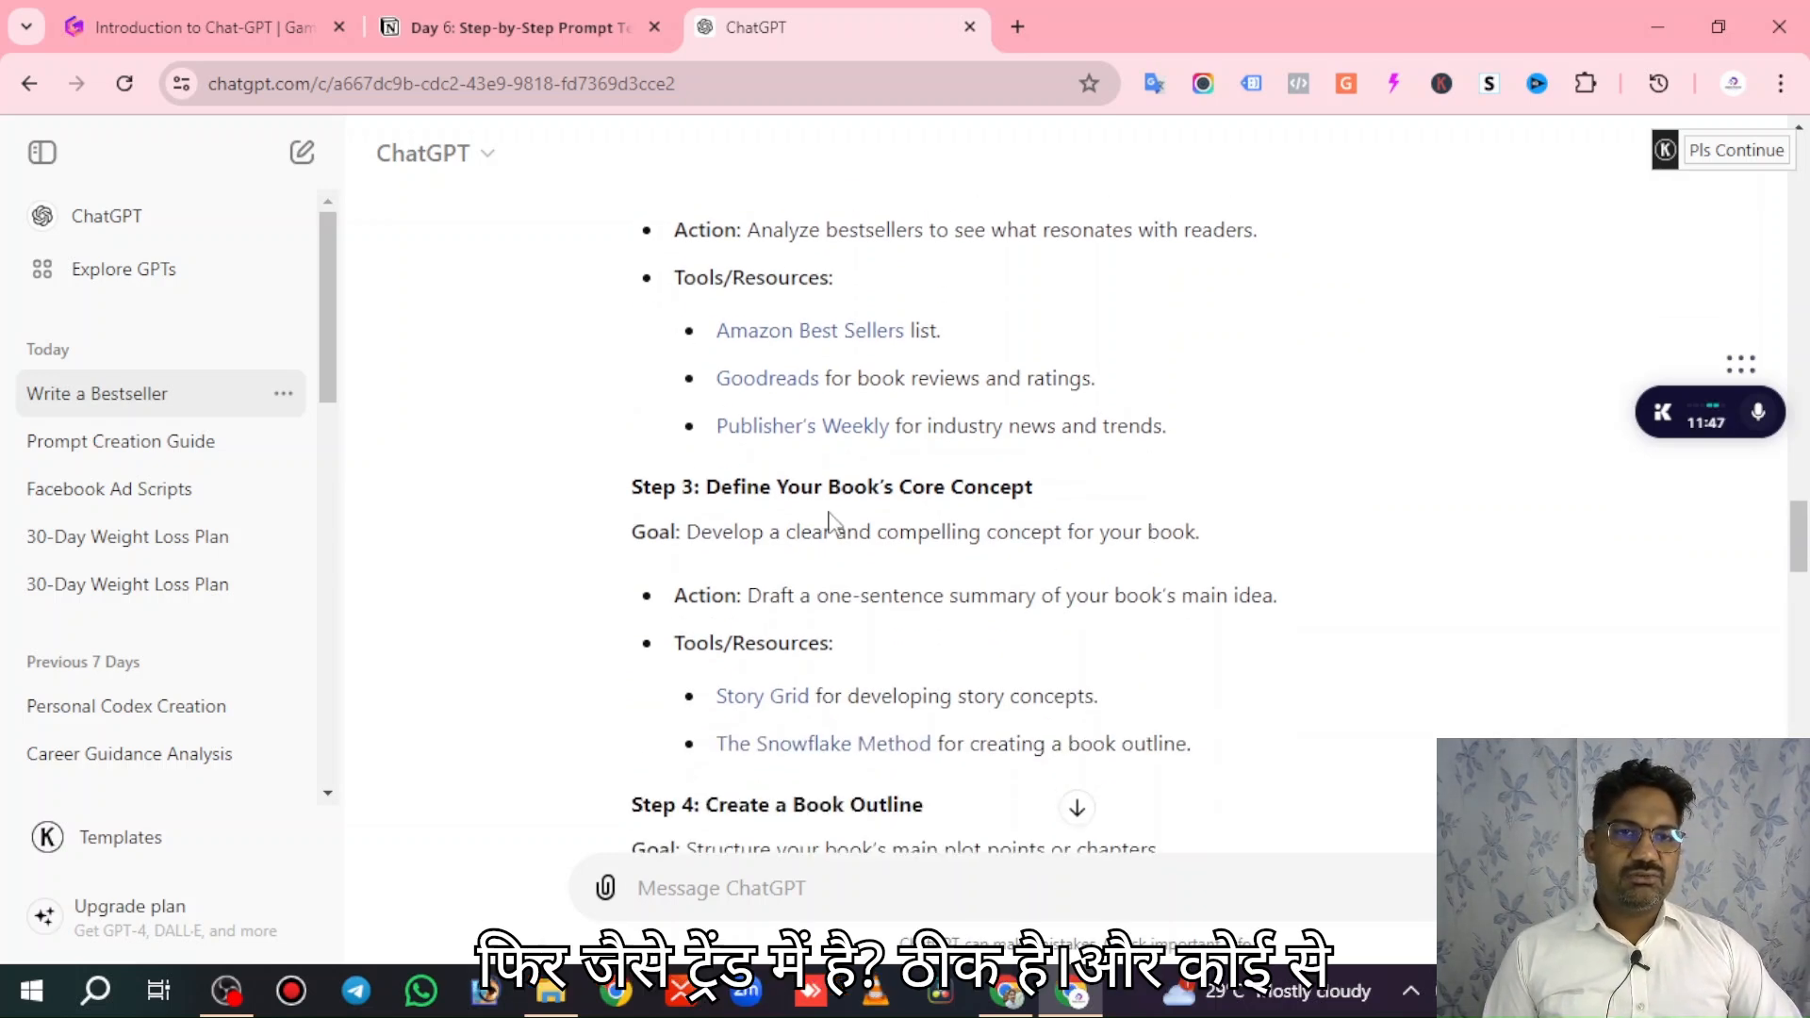
scroll(828, 521, "down", 2)
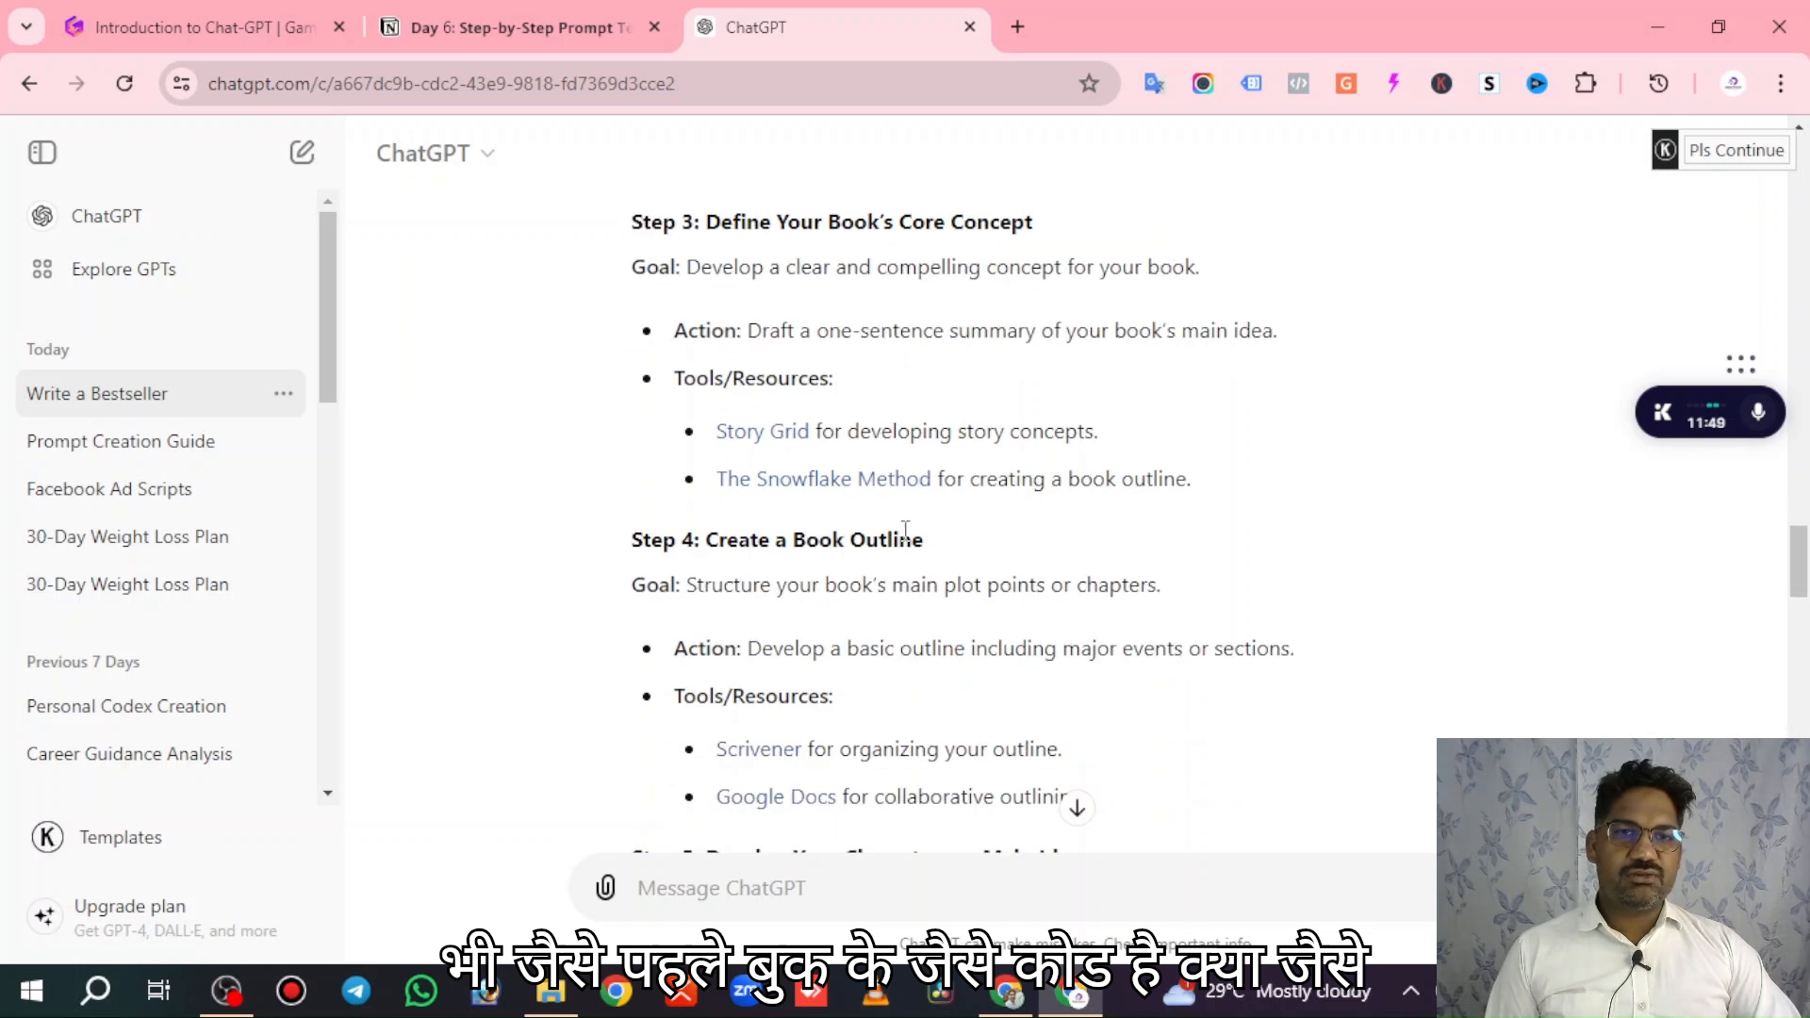
scroll(886, 569, "down", 1)
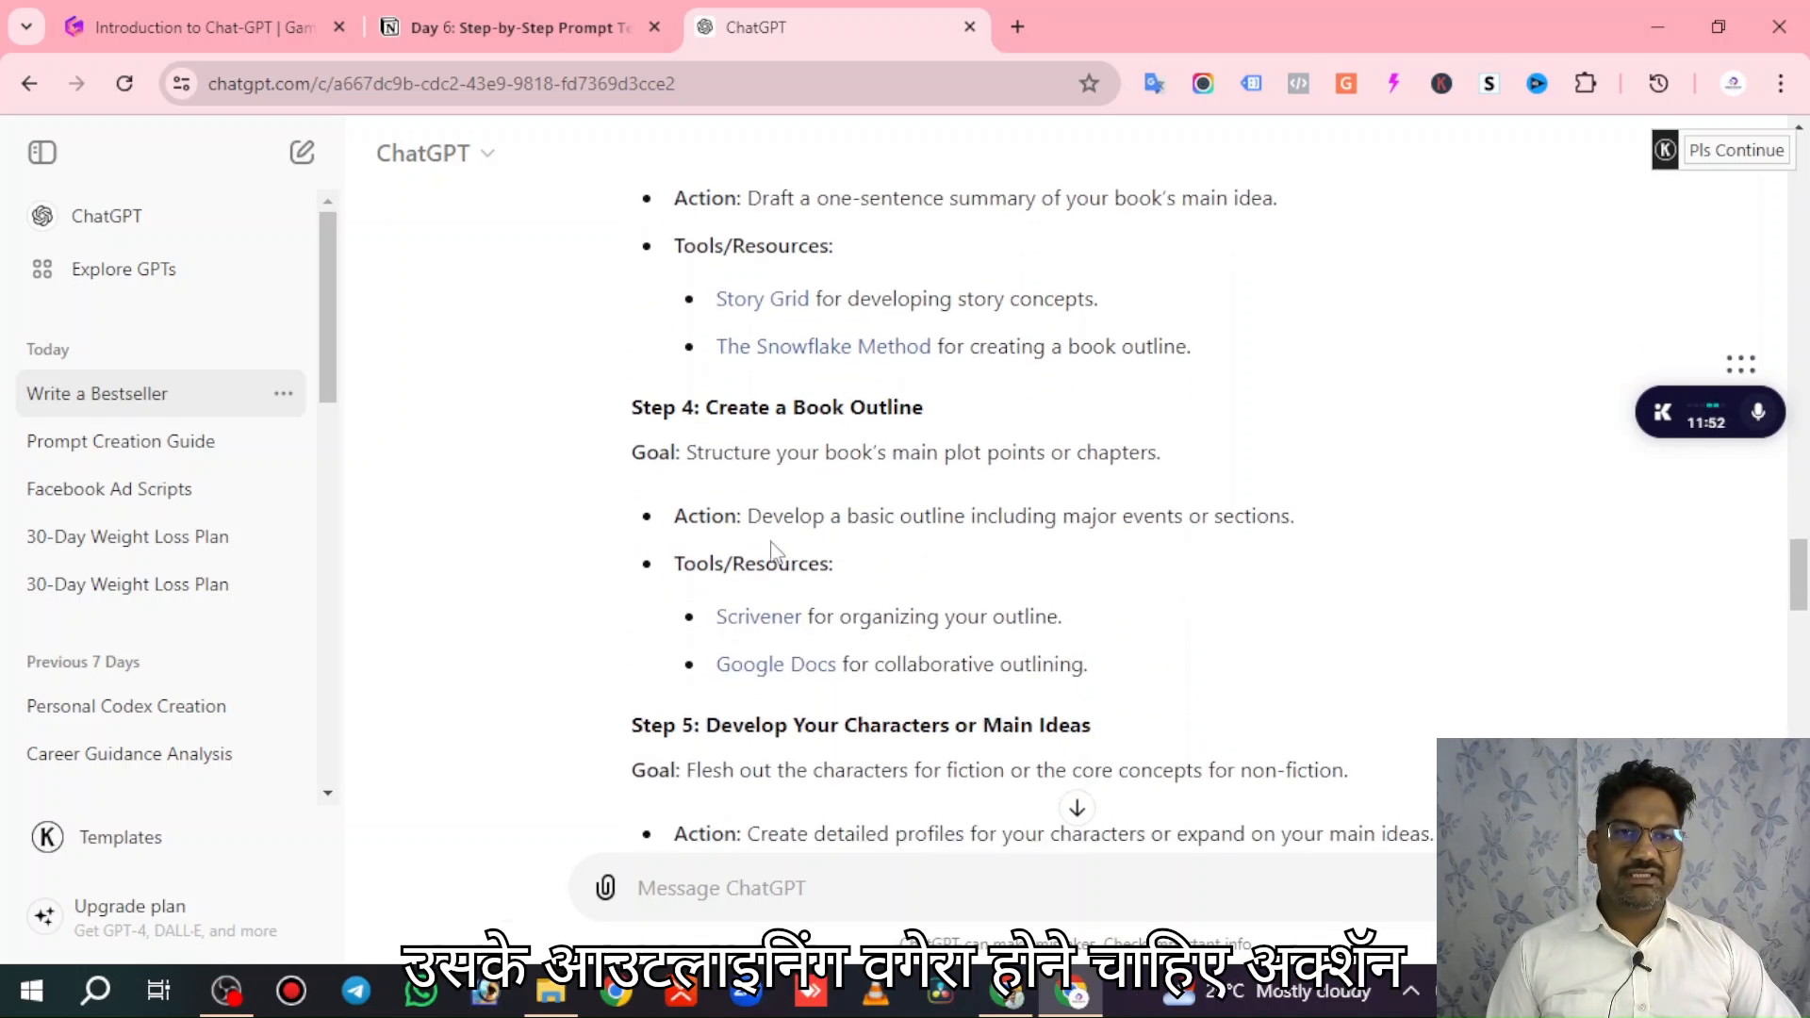
scroll(820, 613, "down", 1)
left_click_drag(719, 532, 896, 534)
left_click(1152, 494)
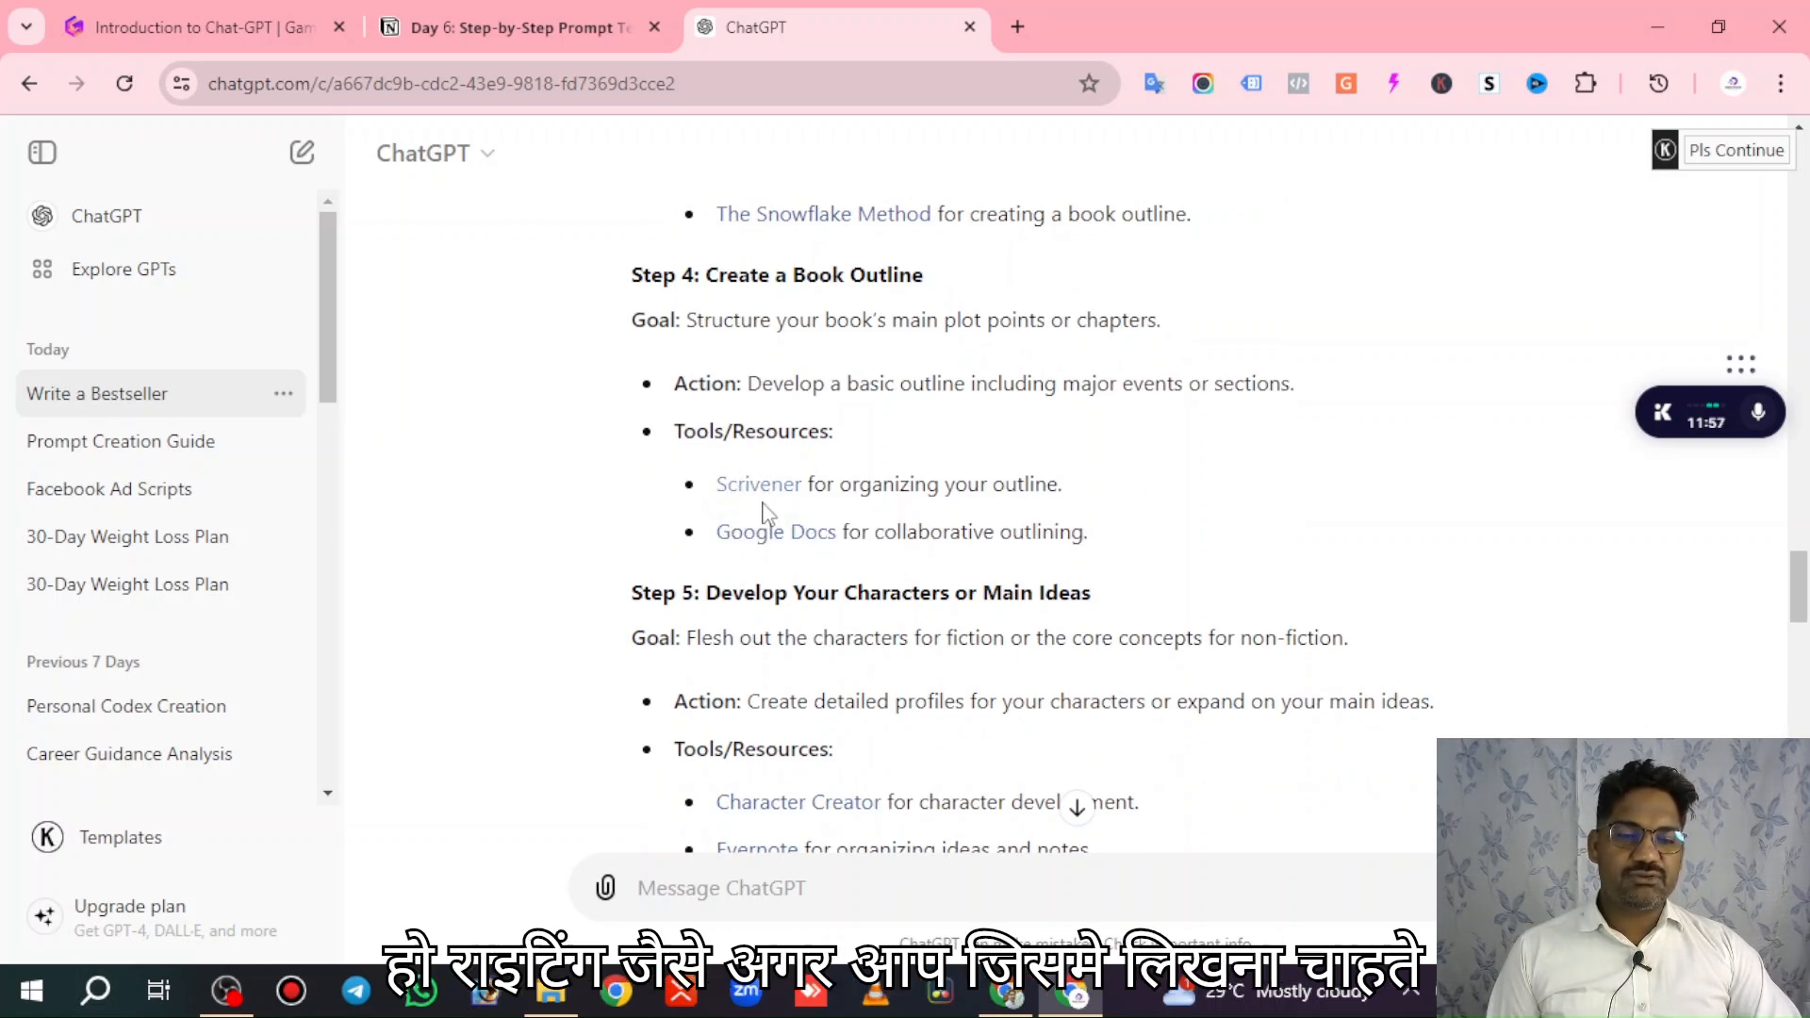
left_click_drag(717, 486, 802, 486)
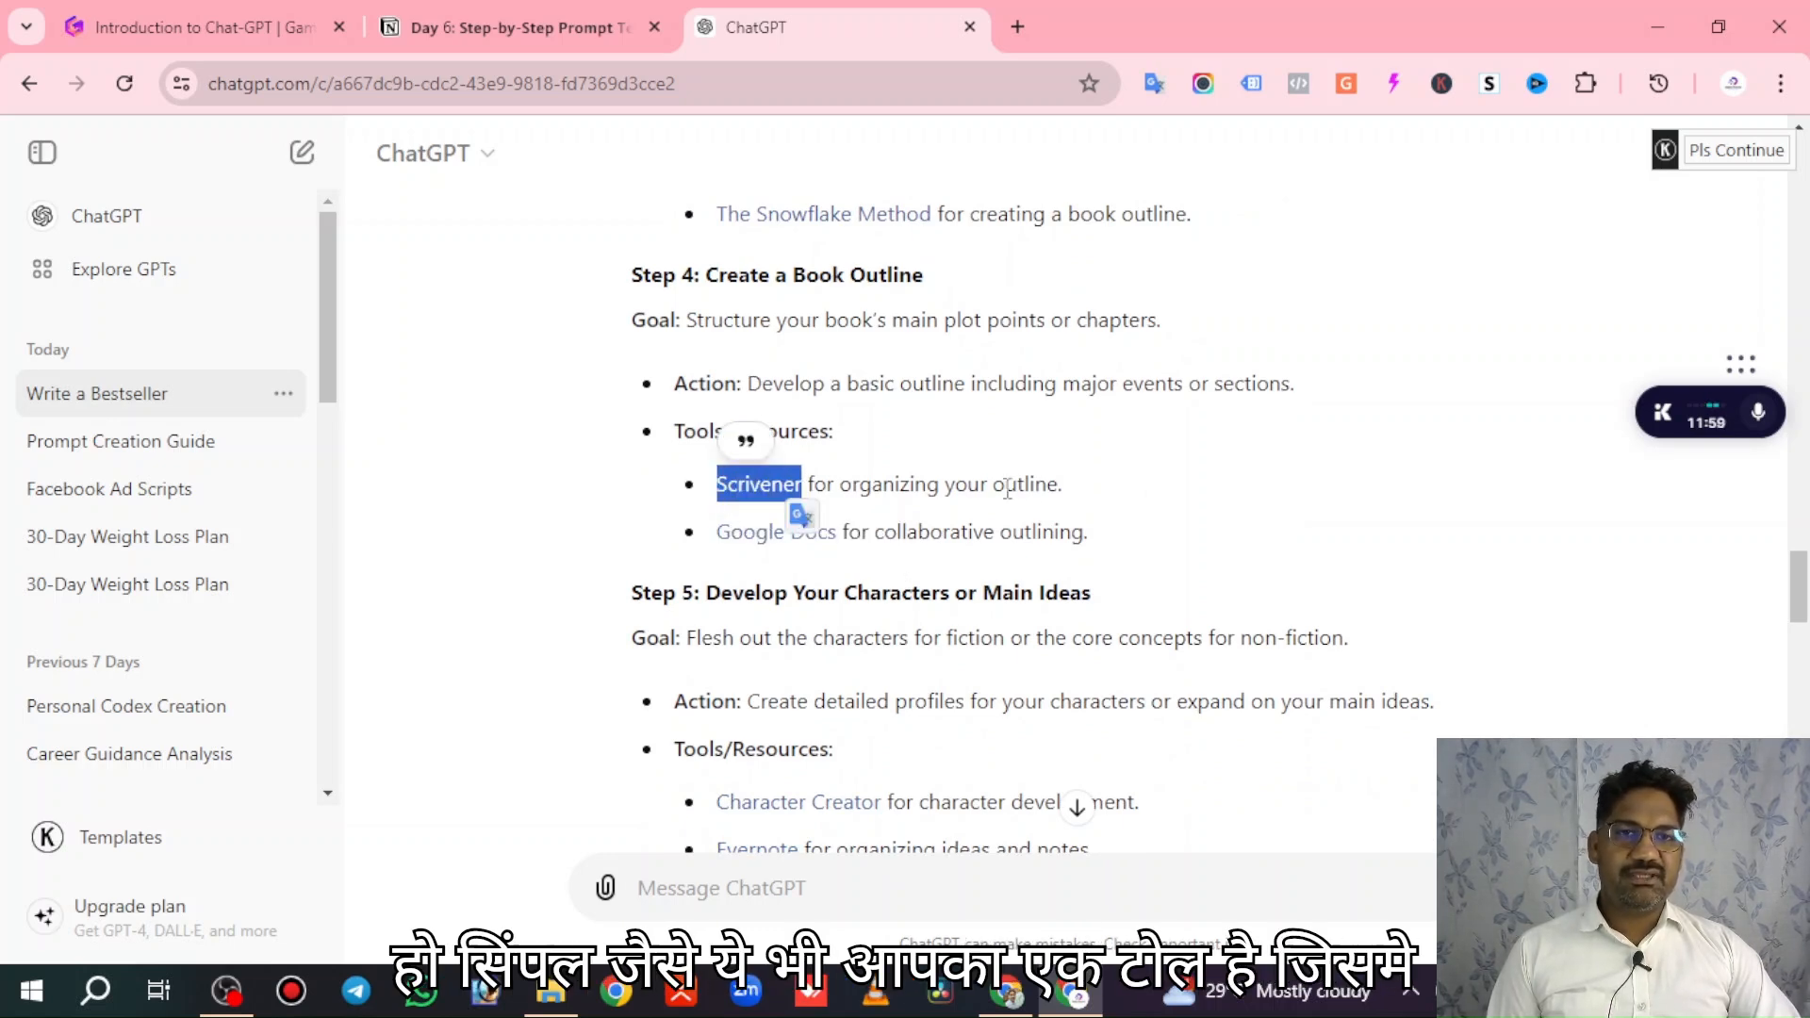
left_click(1112, 538)
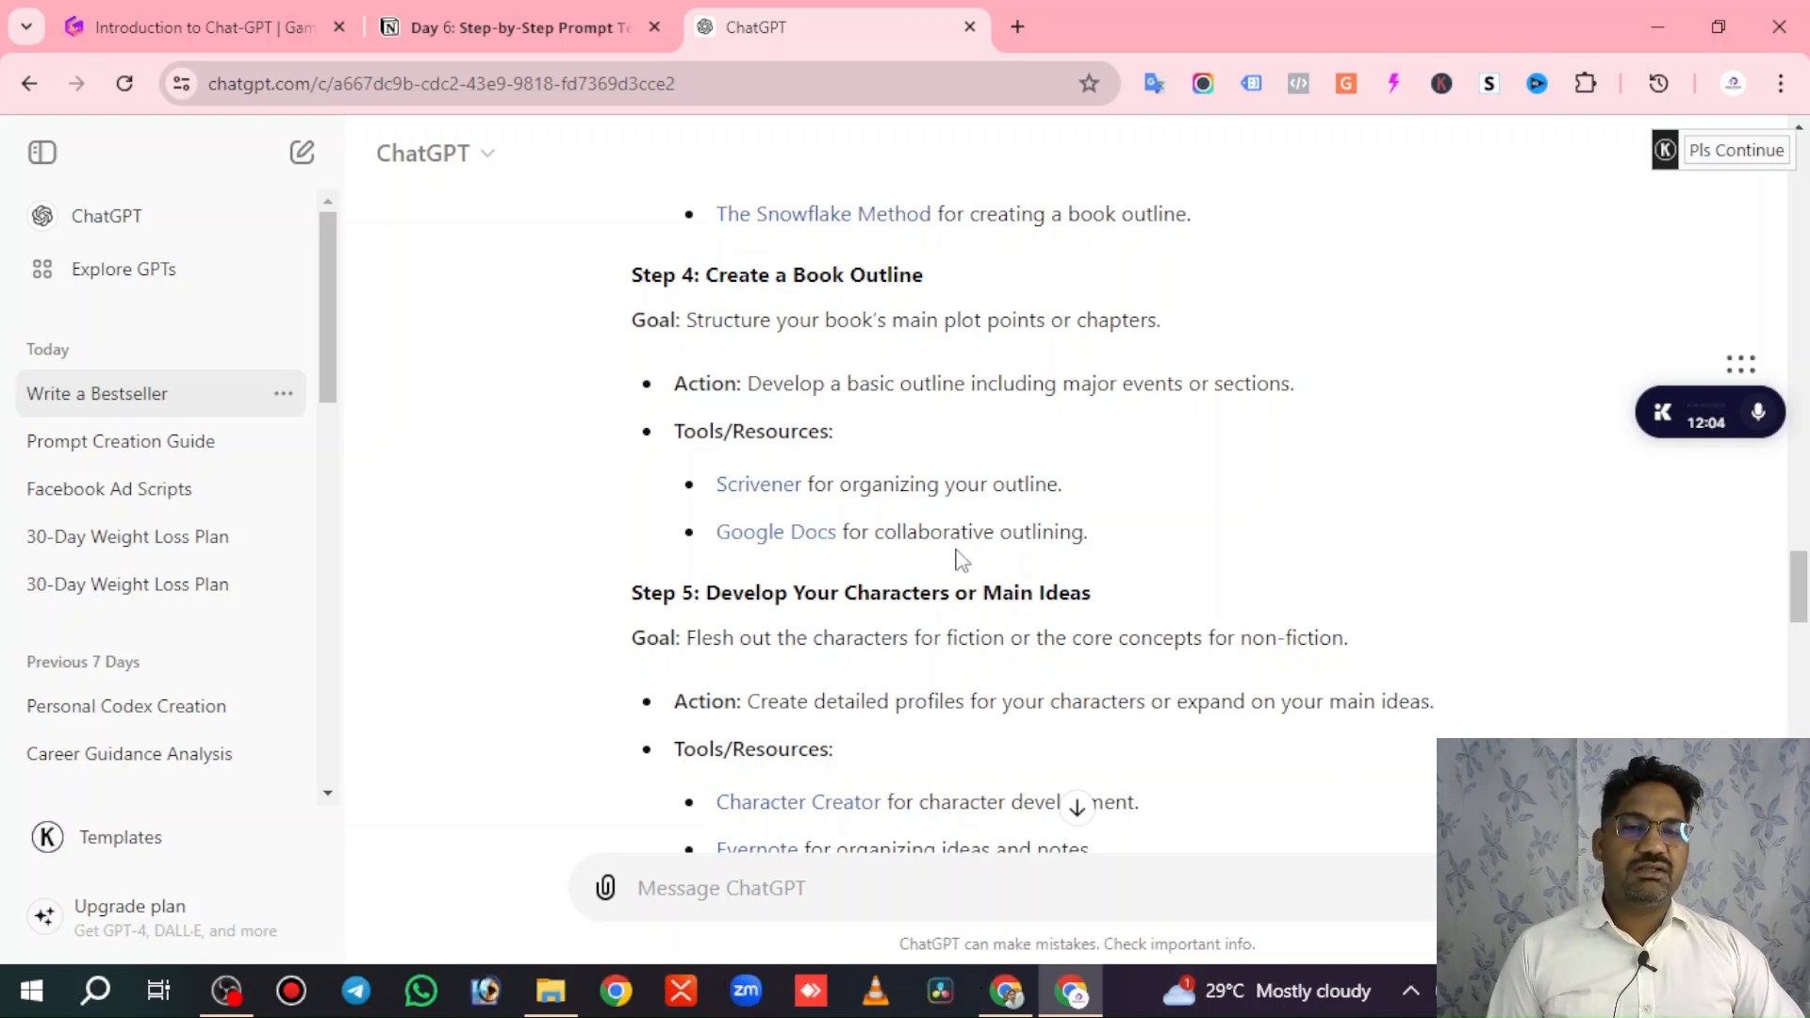
Review Step 5 on developing characters or main ideas and Step 6 on validating the concept.
scroll(1204, 499, "down", 1)
scroll(1226, 472, "down", 2)
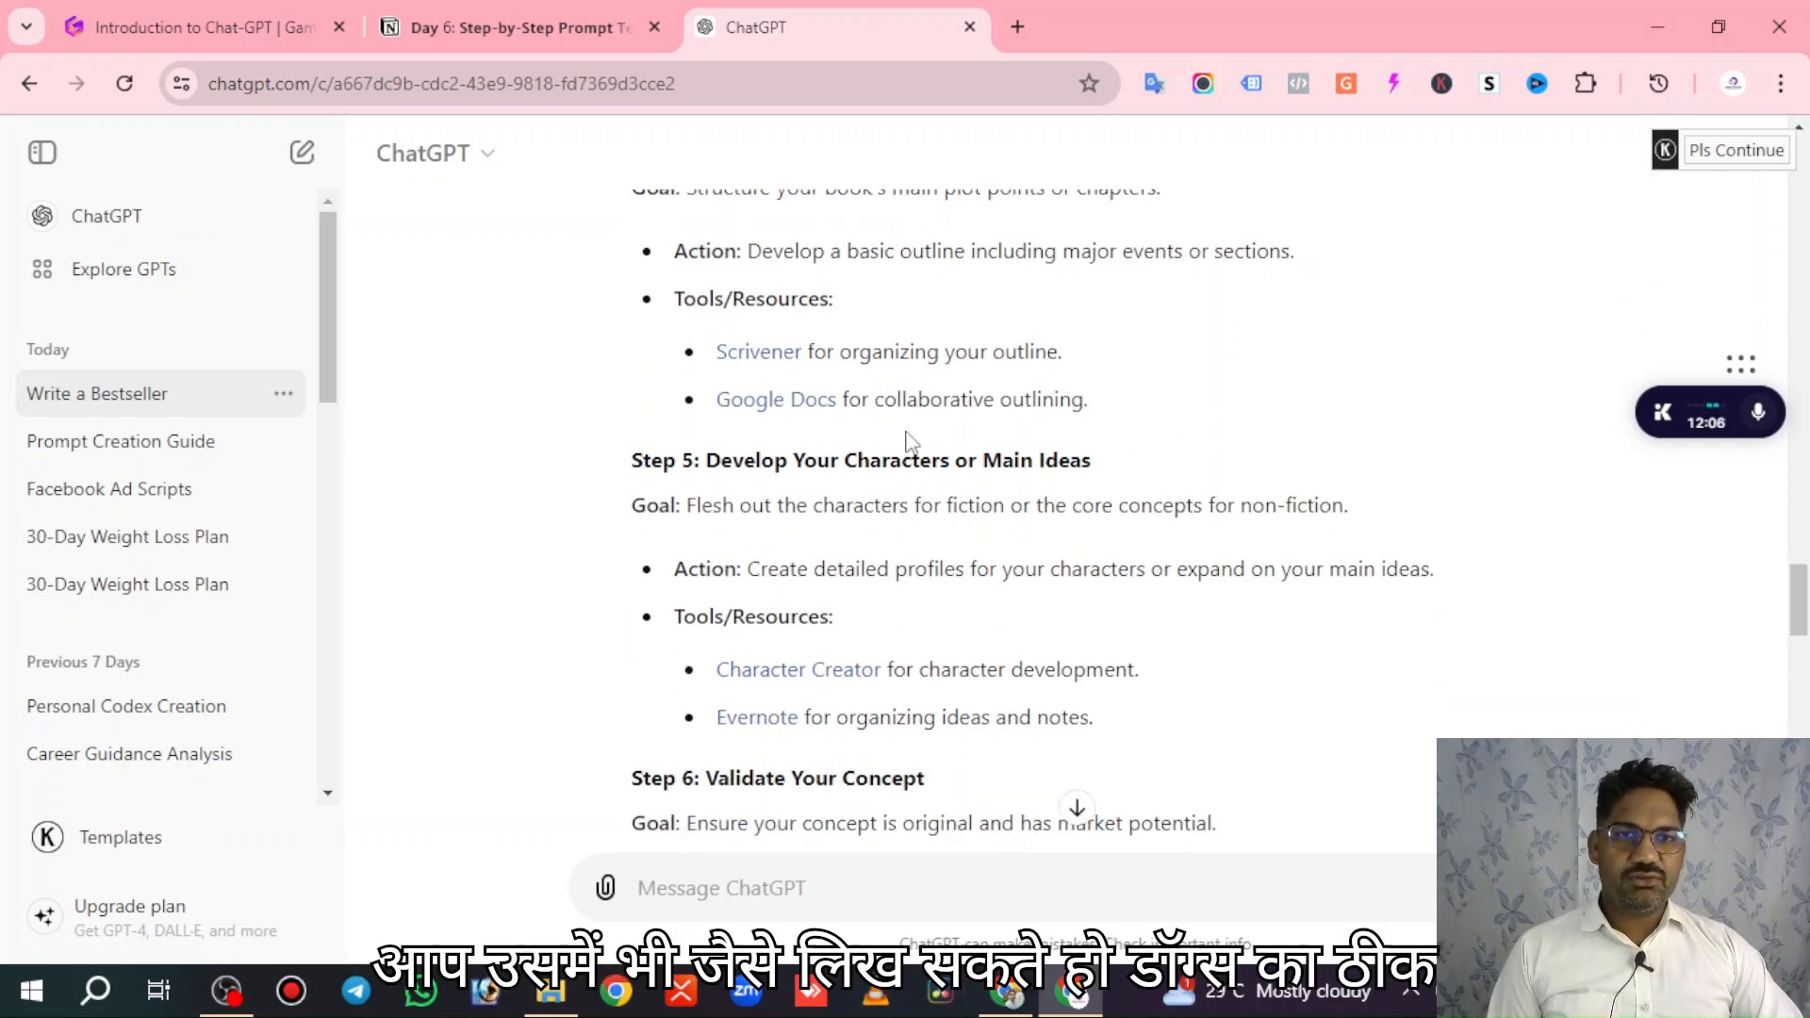
scroll(891, 424, "down", 3)
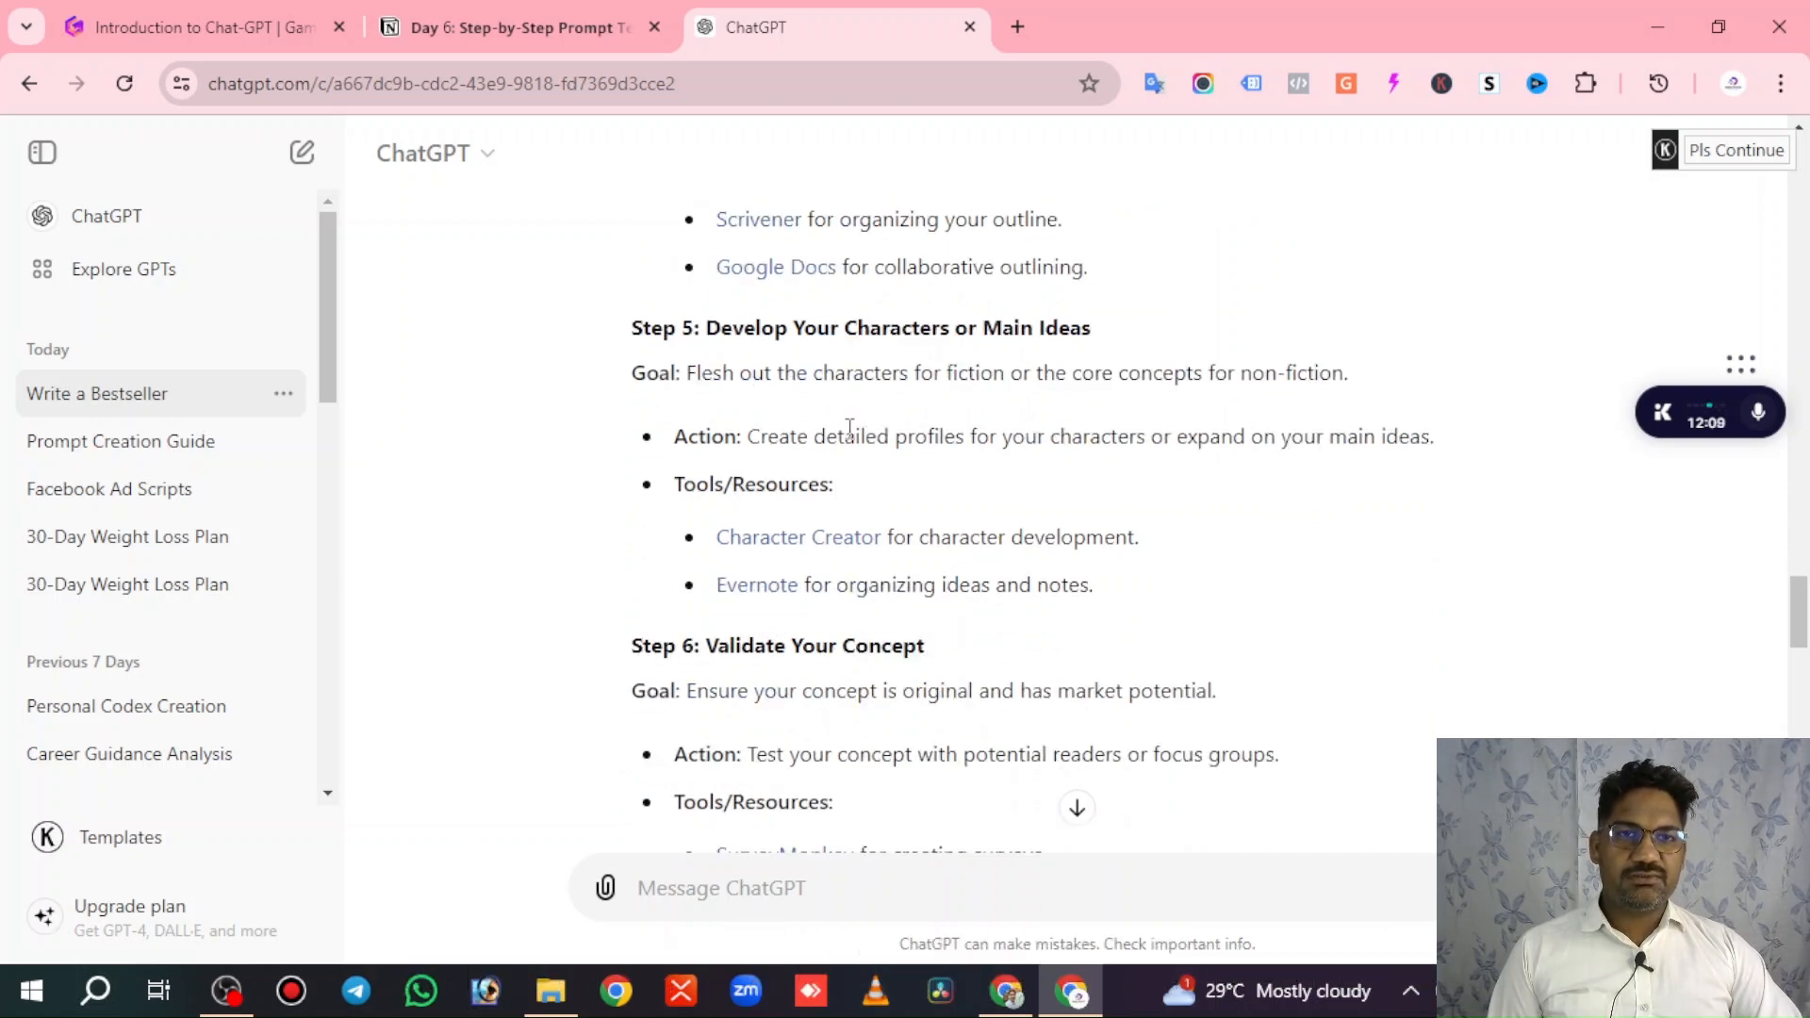
scroll(848, 433, "down", 3)
scroll(849, 452, "up", 8)
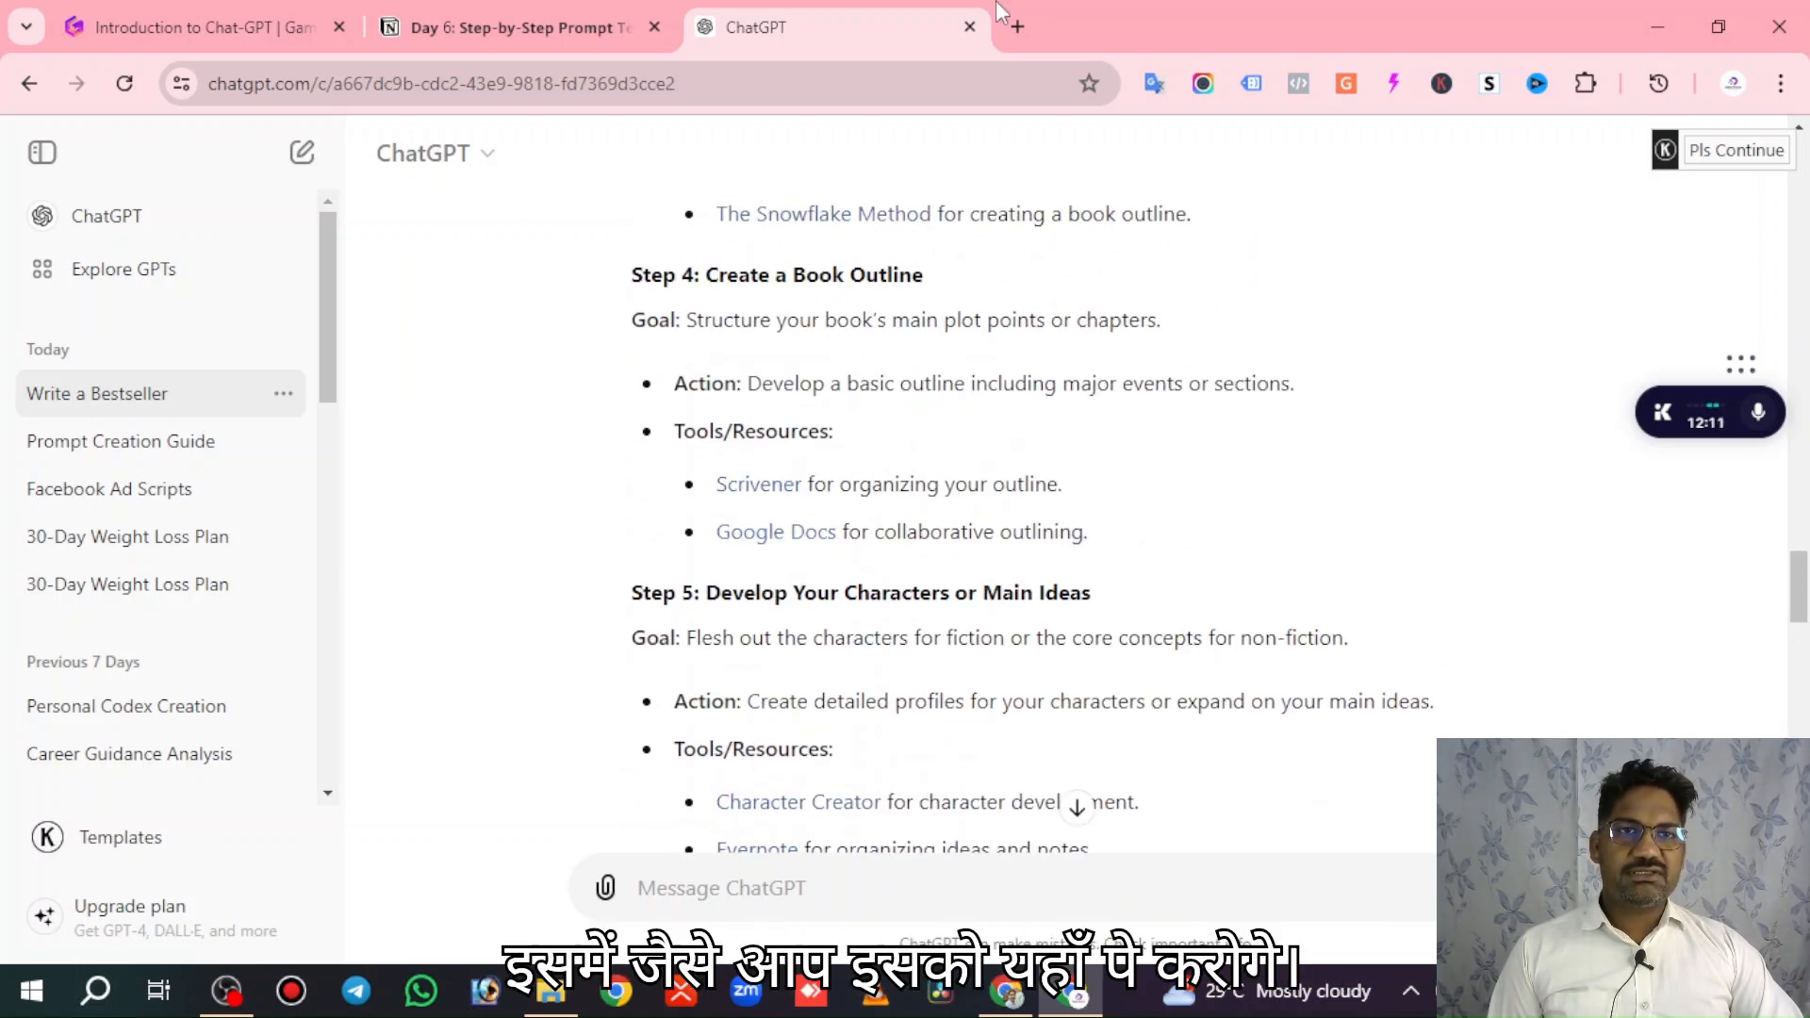
Browse the list of Google apps from a new browser tab and close that tab.
left_click(1016, 27)
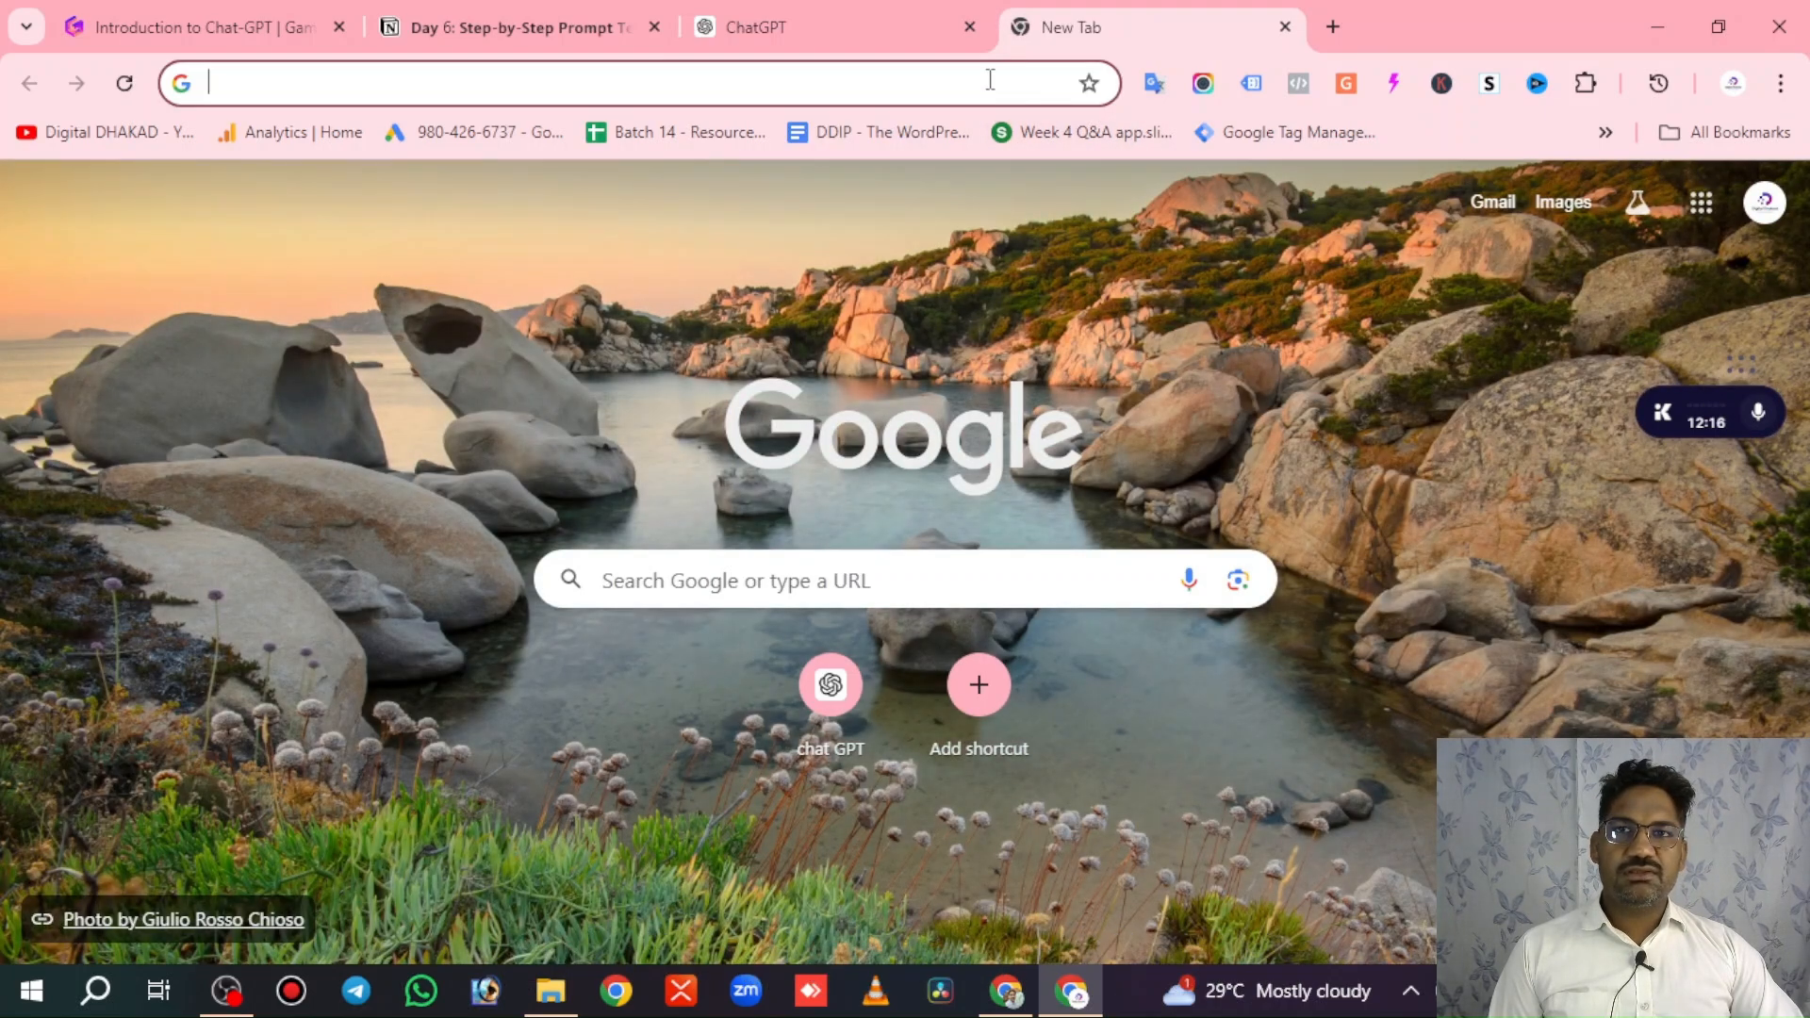
left_click(1700, 202)
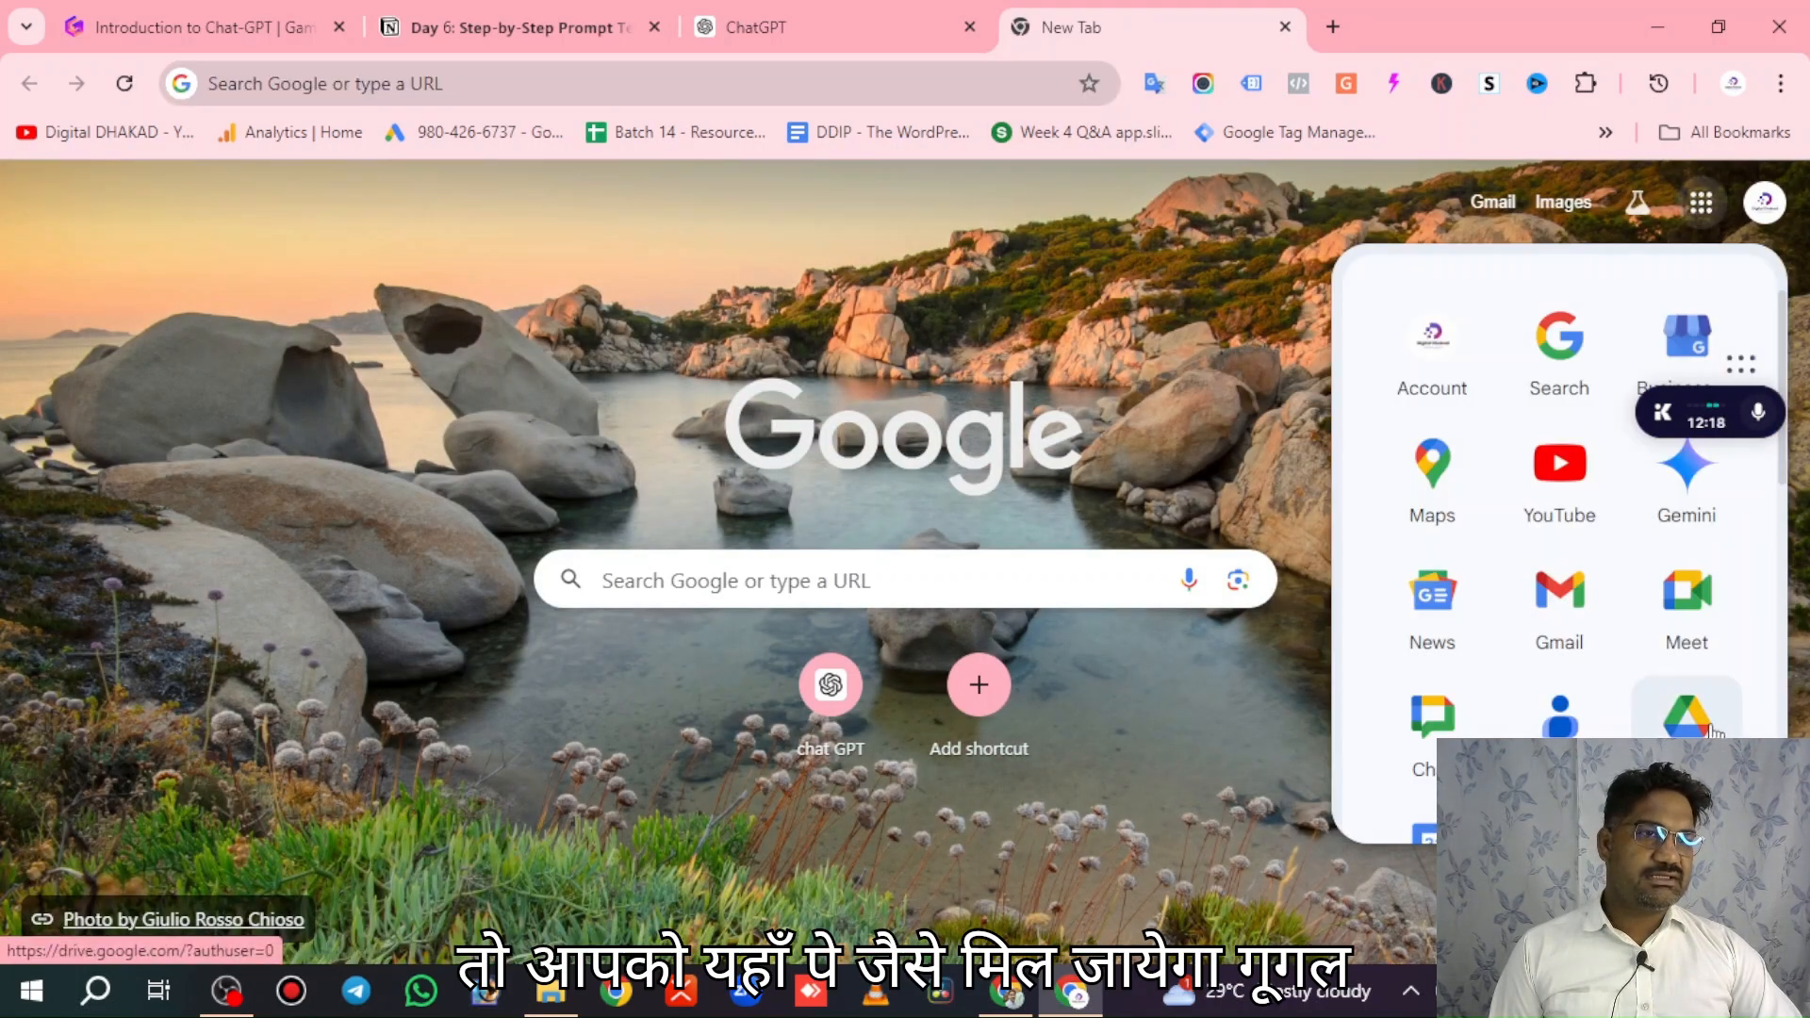
left_click(1685, 600)
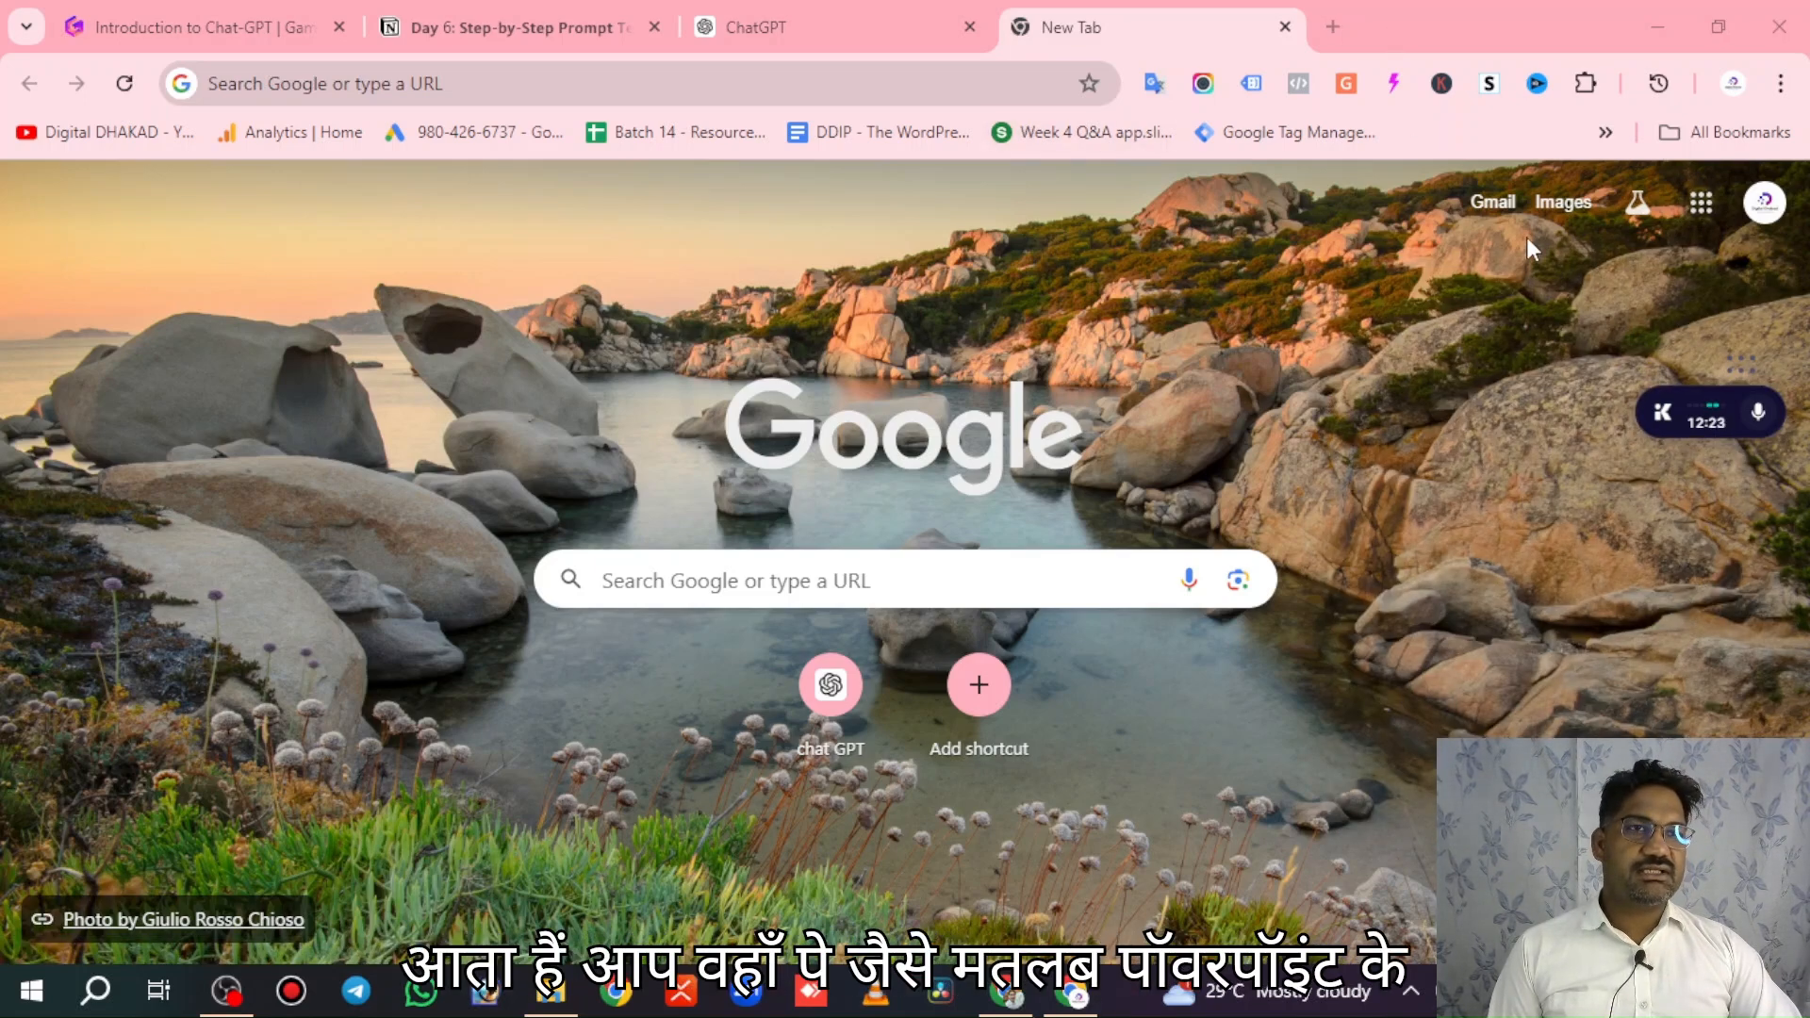
left_click(1285, 26)
Draft a follow-up message below the Concept Development reply saying that the interest is self-help types of books.
scroll(1197, 534, "down", 15)
scroll(1202, 536, "down", 5)
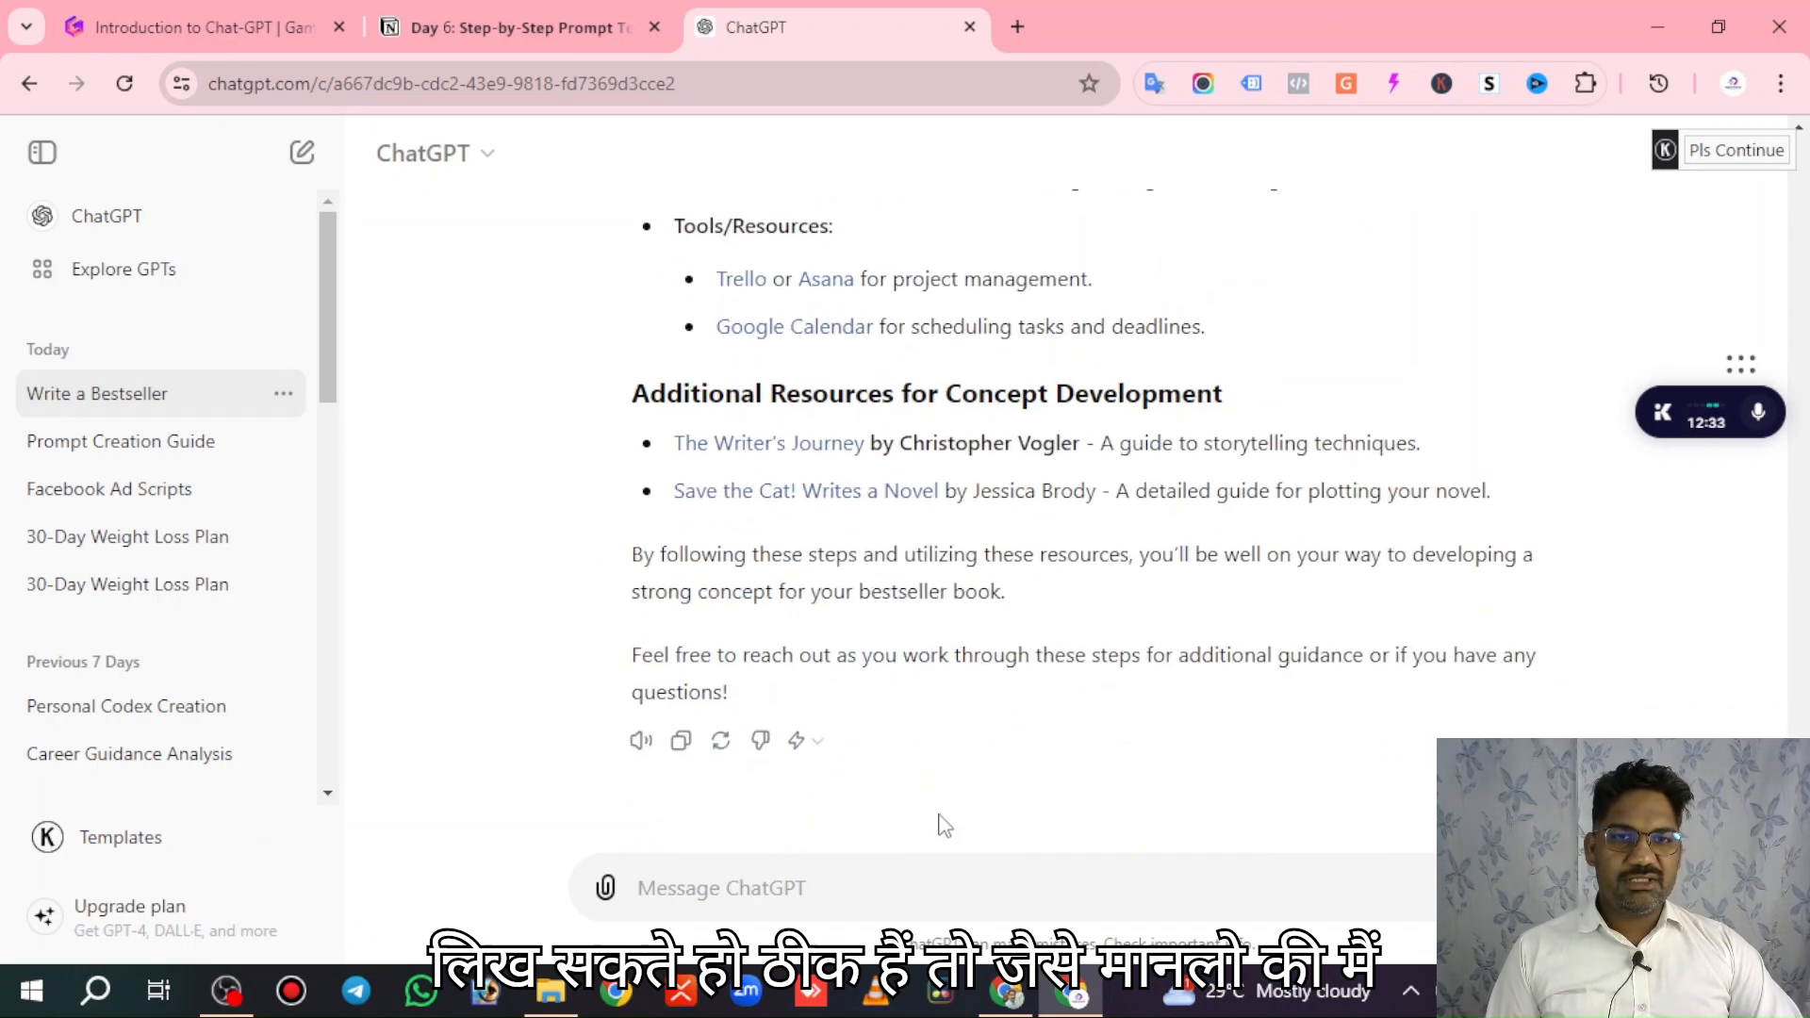
type("my ")
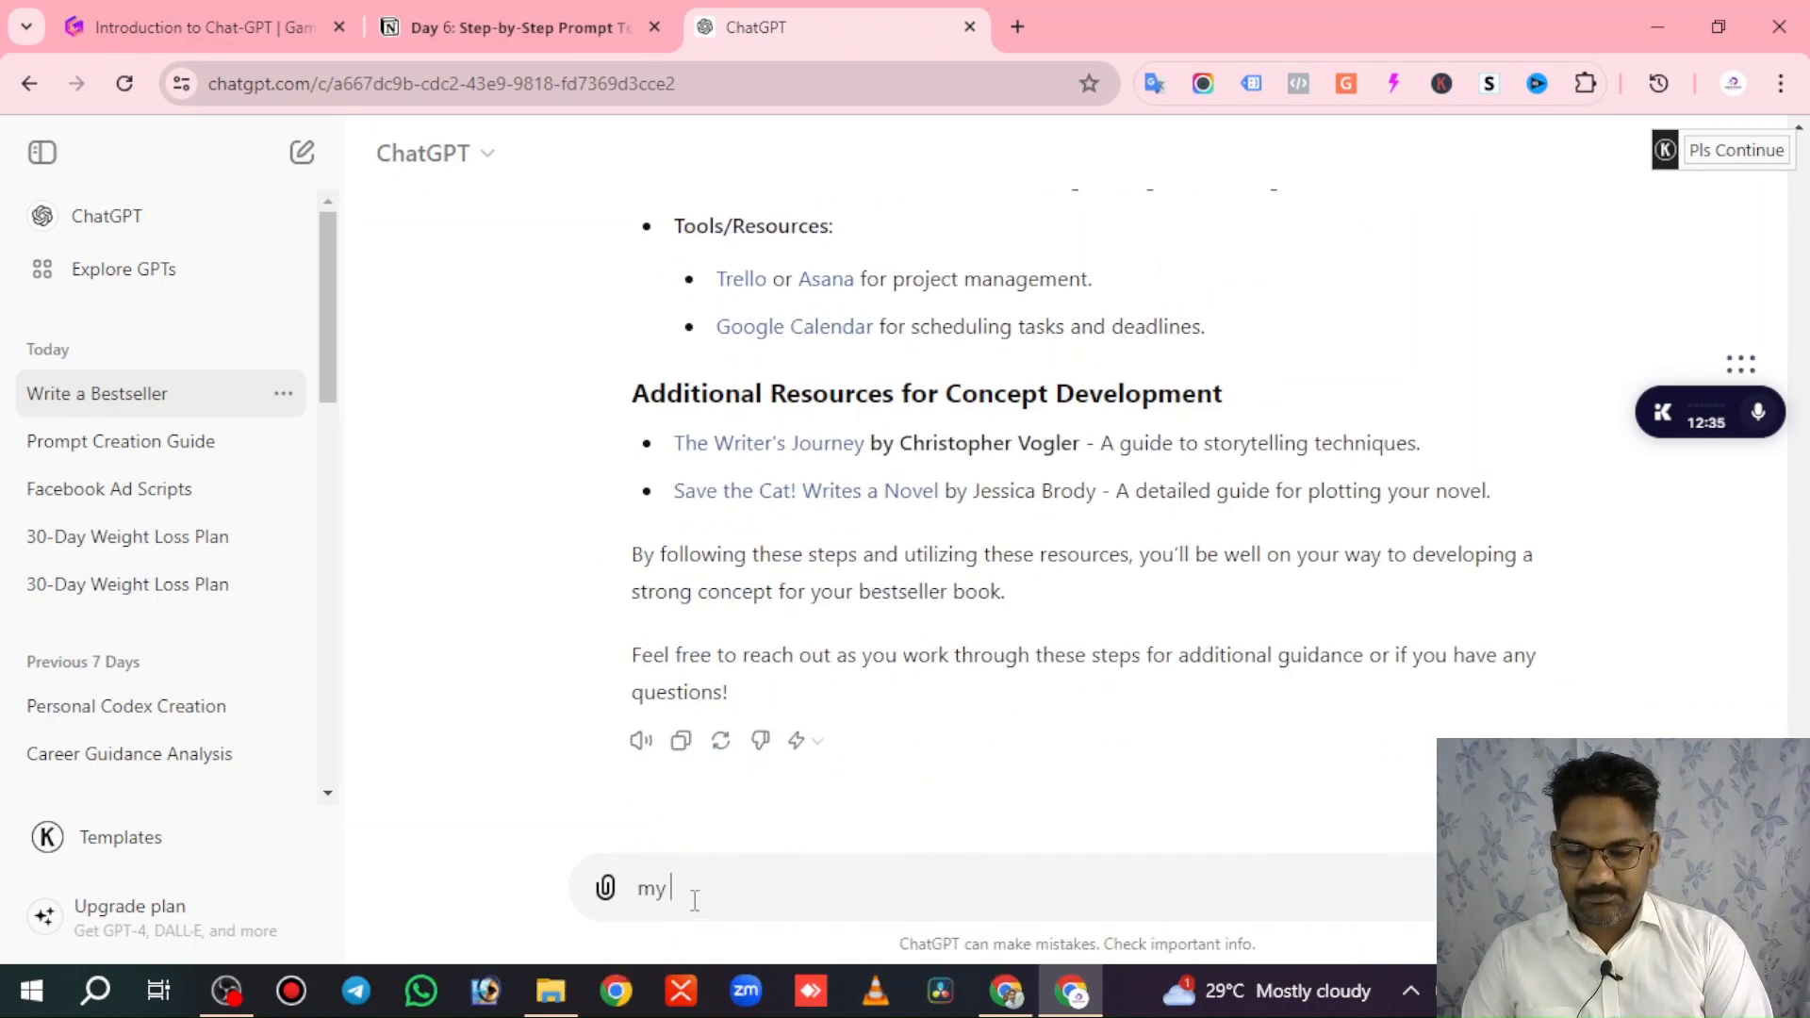
type("interesti")
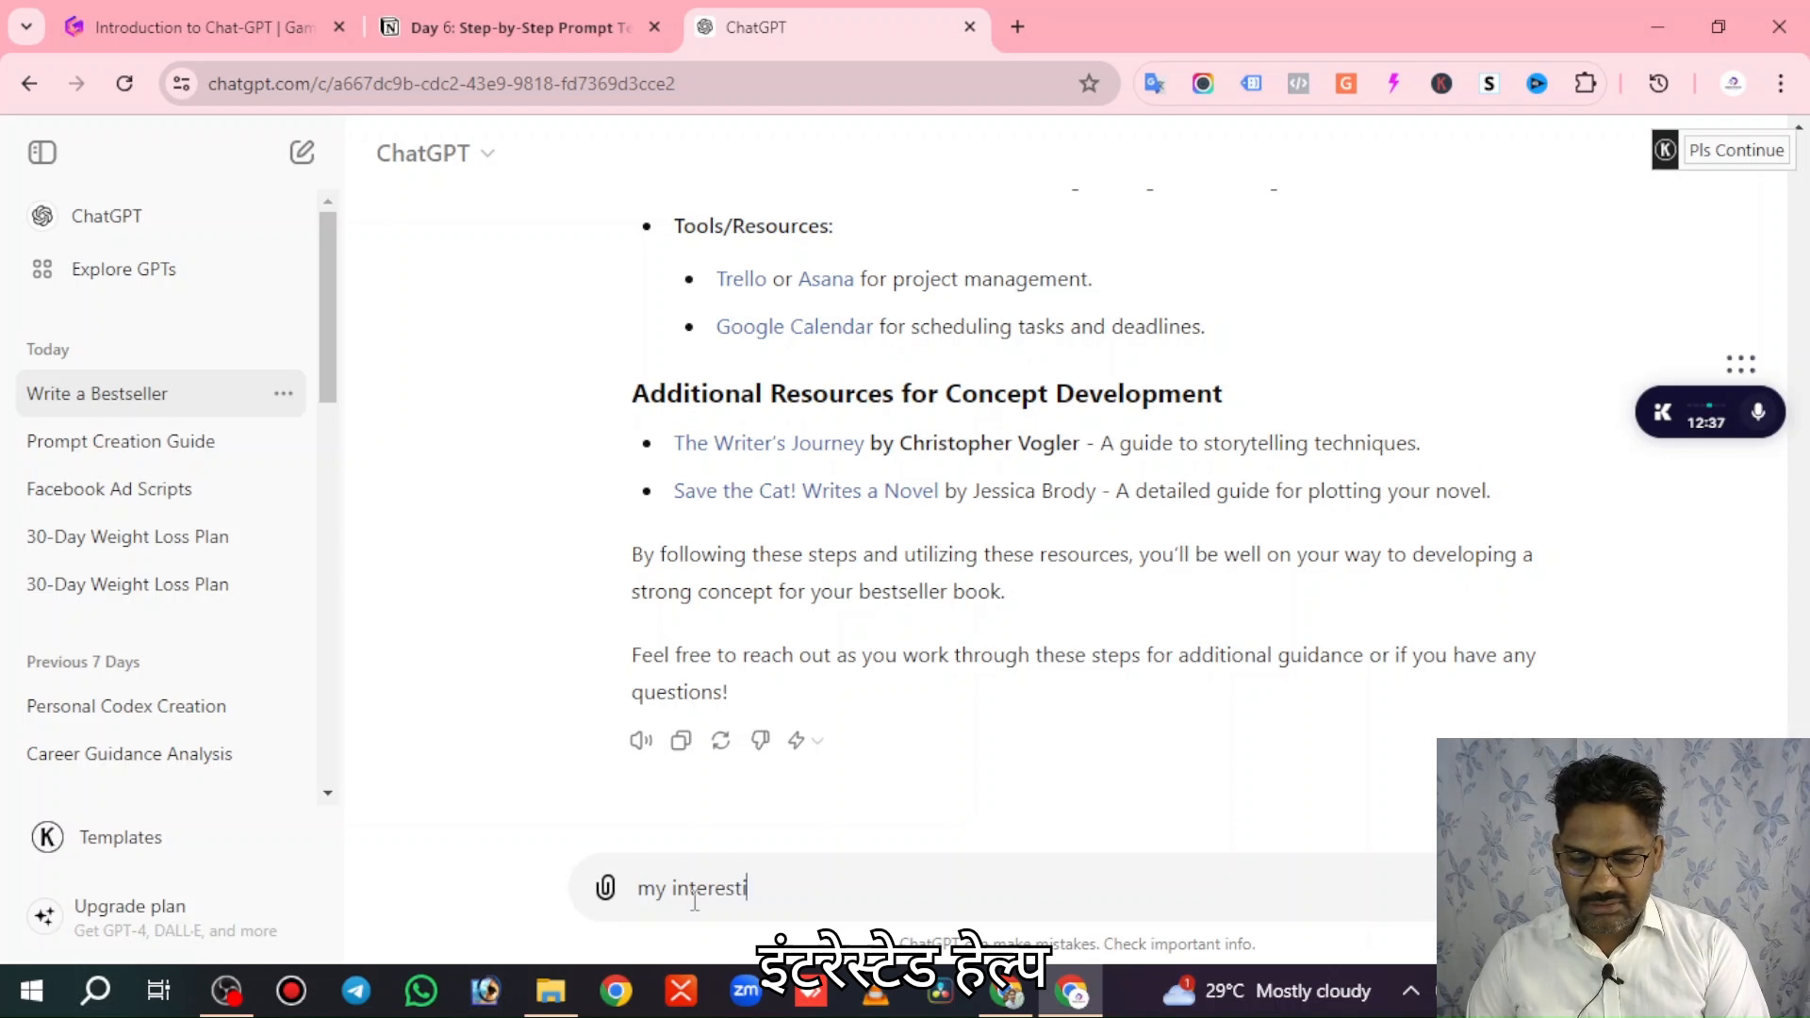
type("s selg")
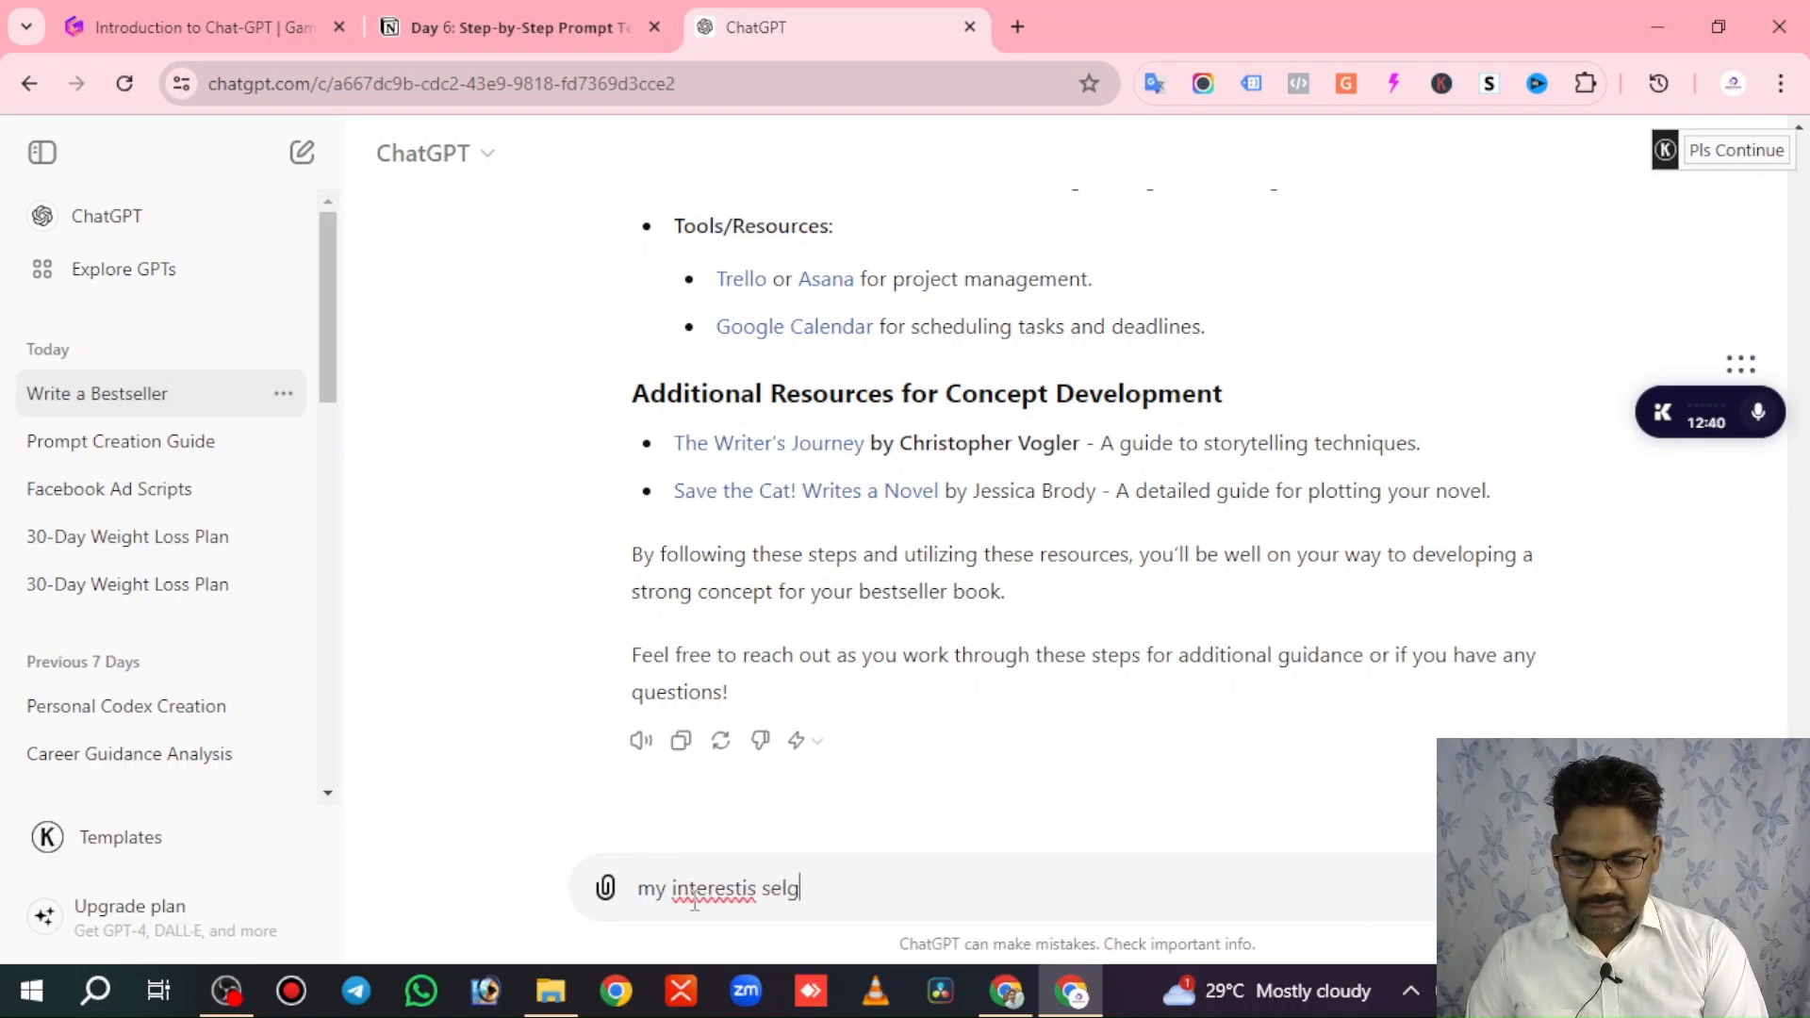
type("f help ")
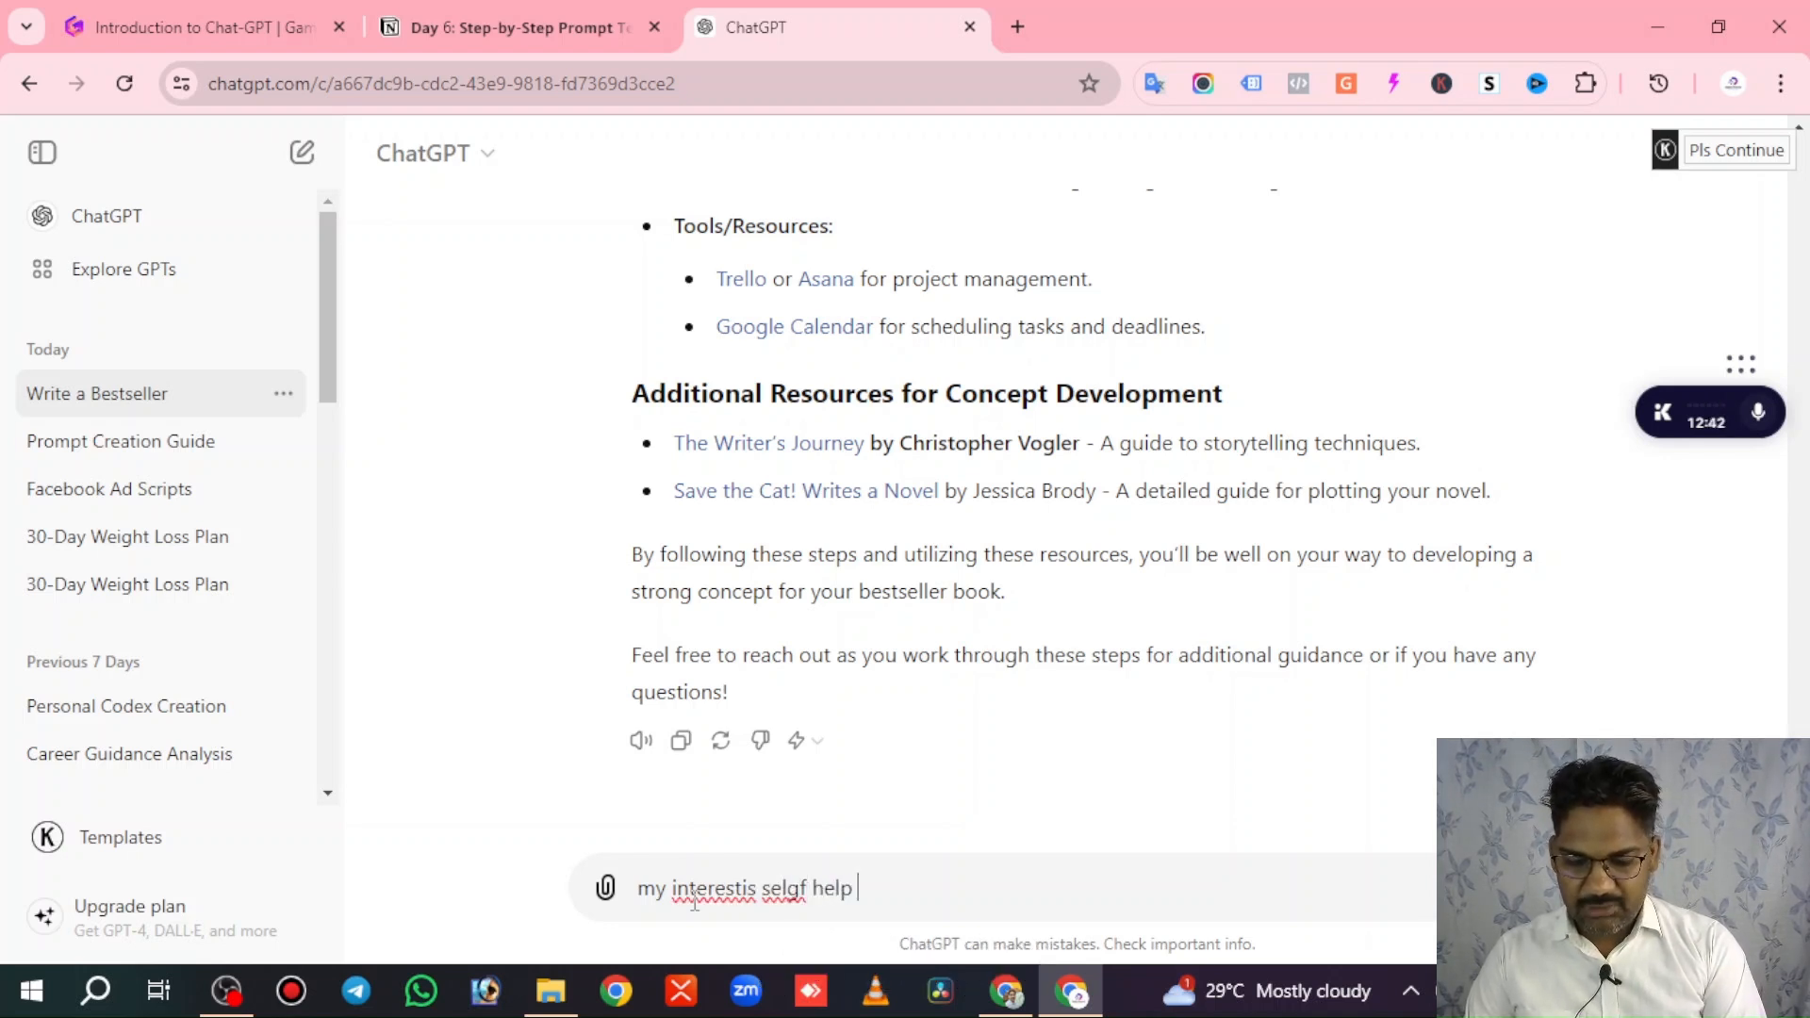
type("types o")
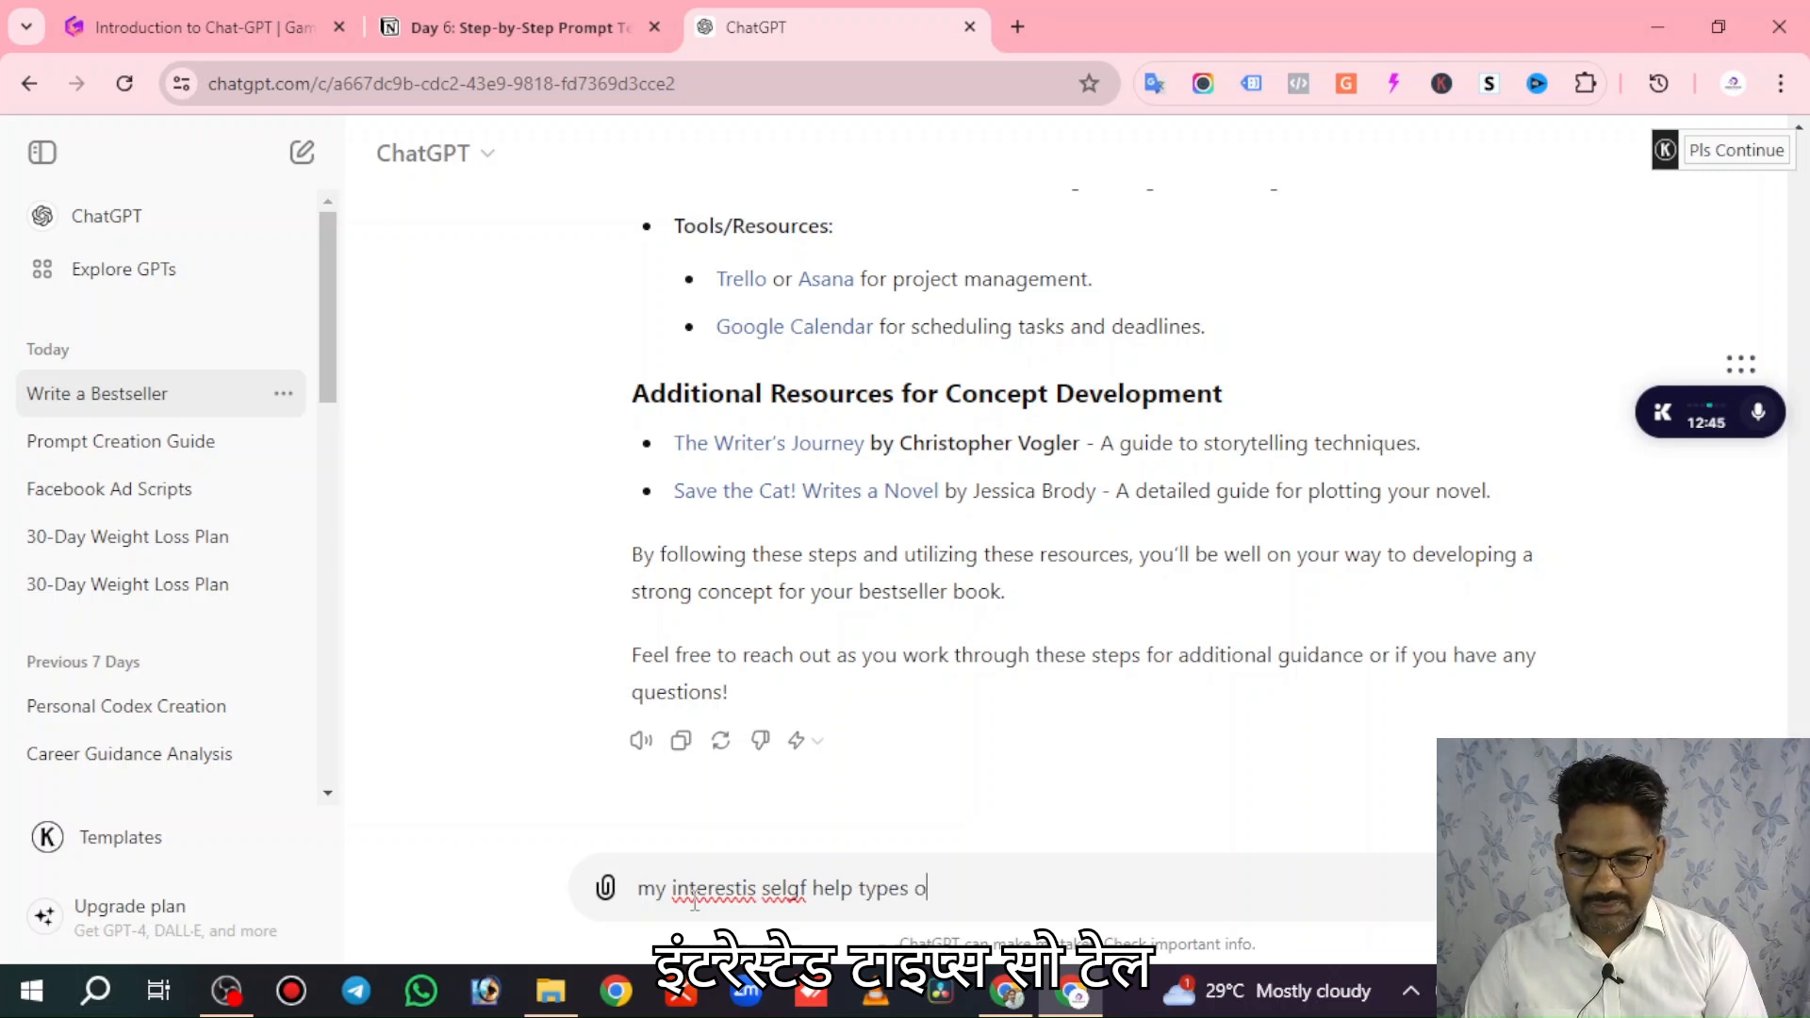
type("g ")
type(" book")
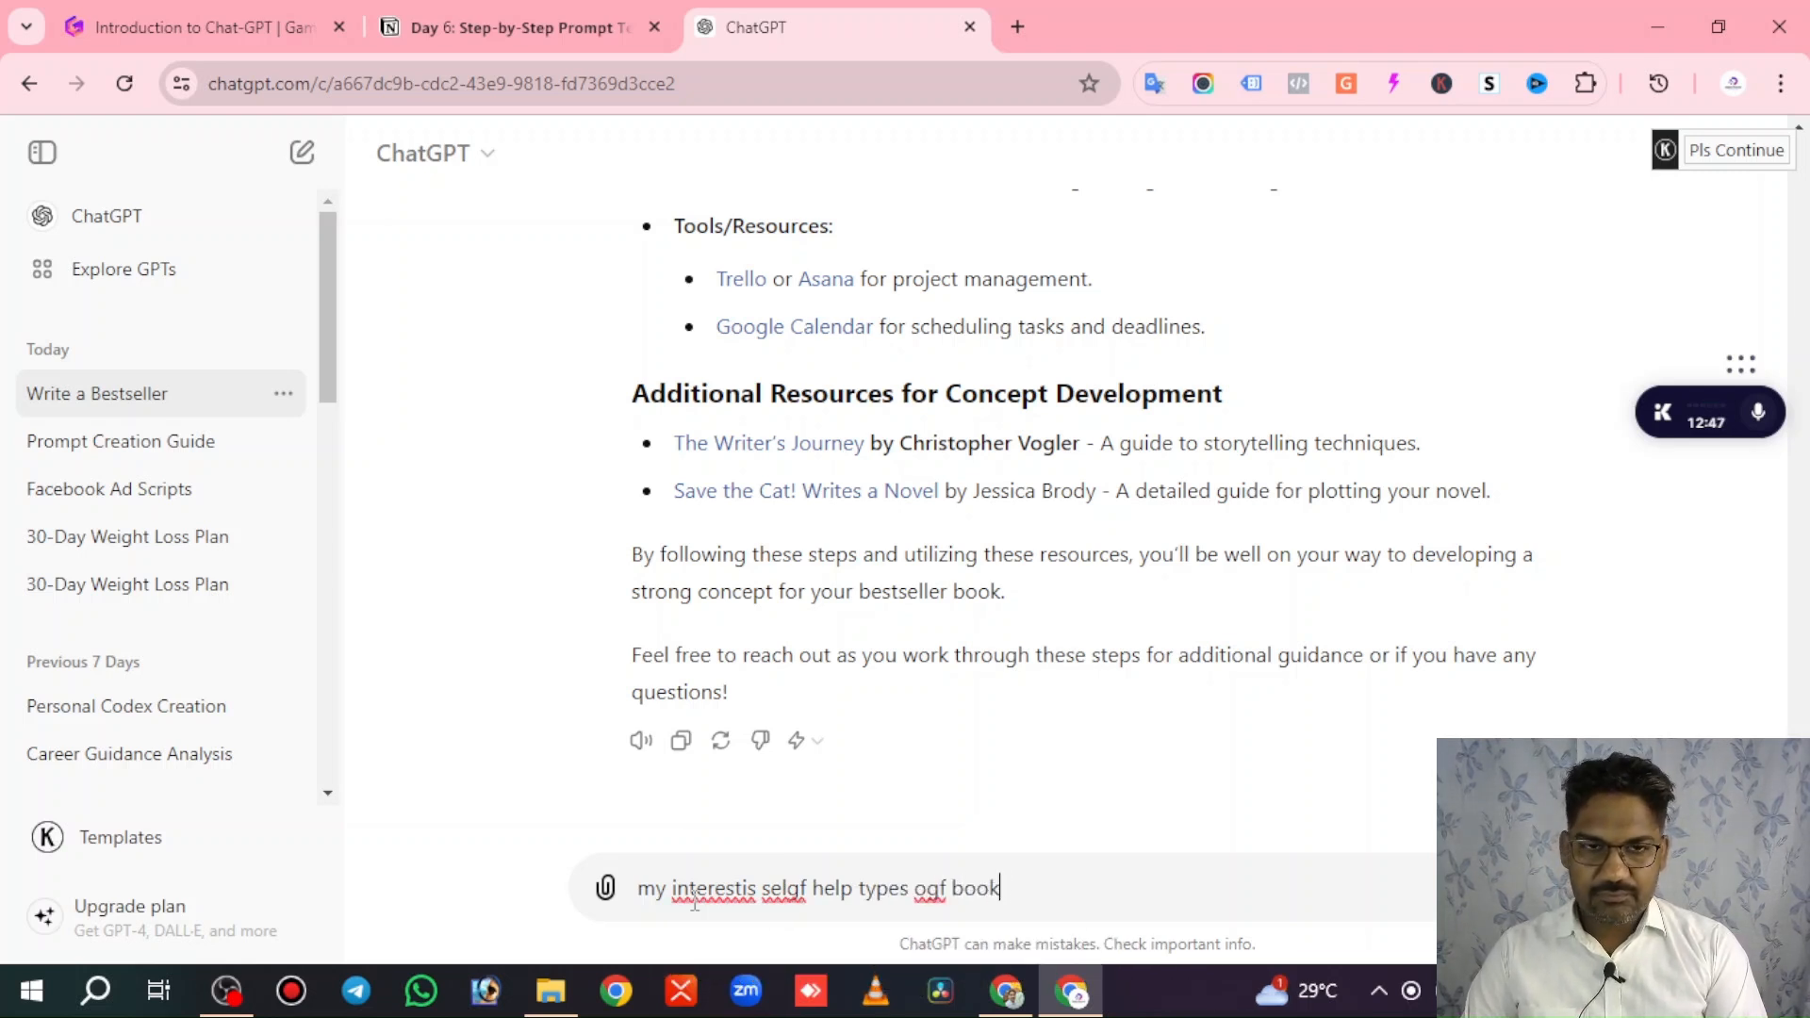
type("s")
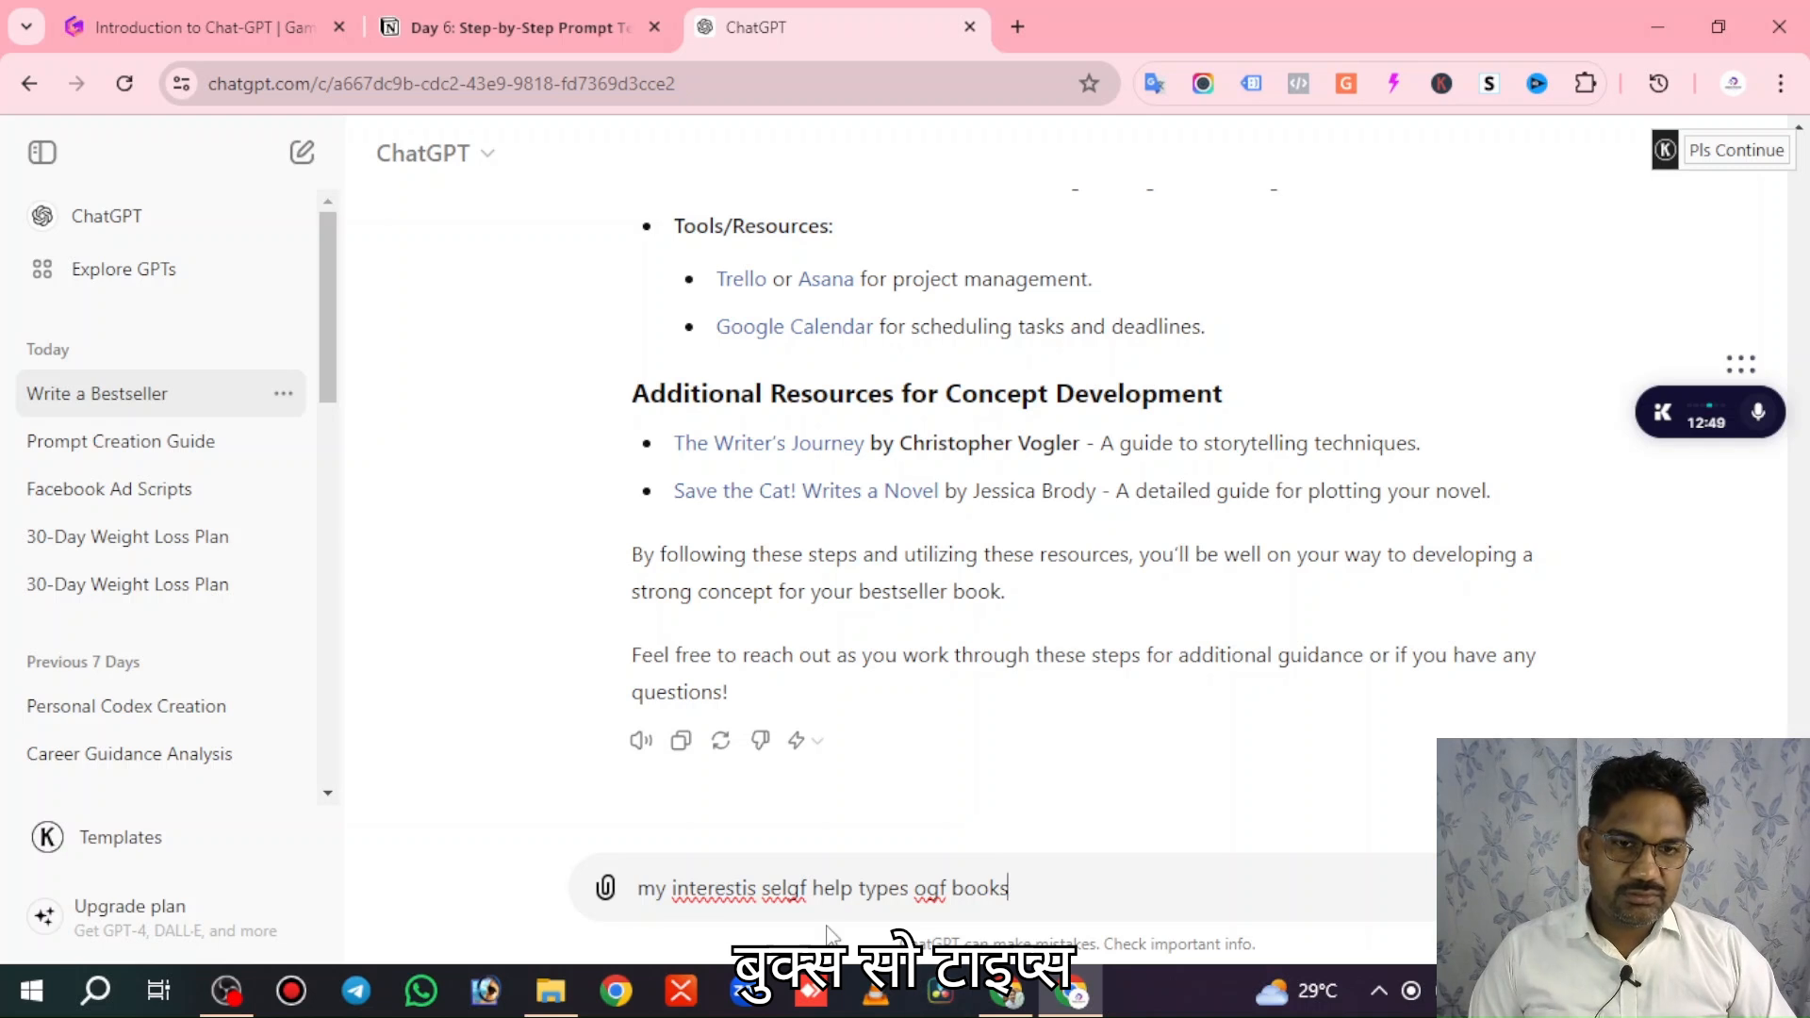
Correct the misspelled words in the drafted message, including "interest is" and "self", and send it.
left_click(801, 889)
key("BackSpace")
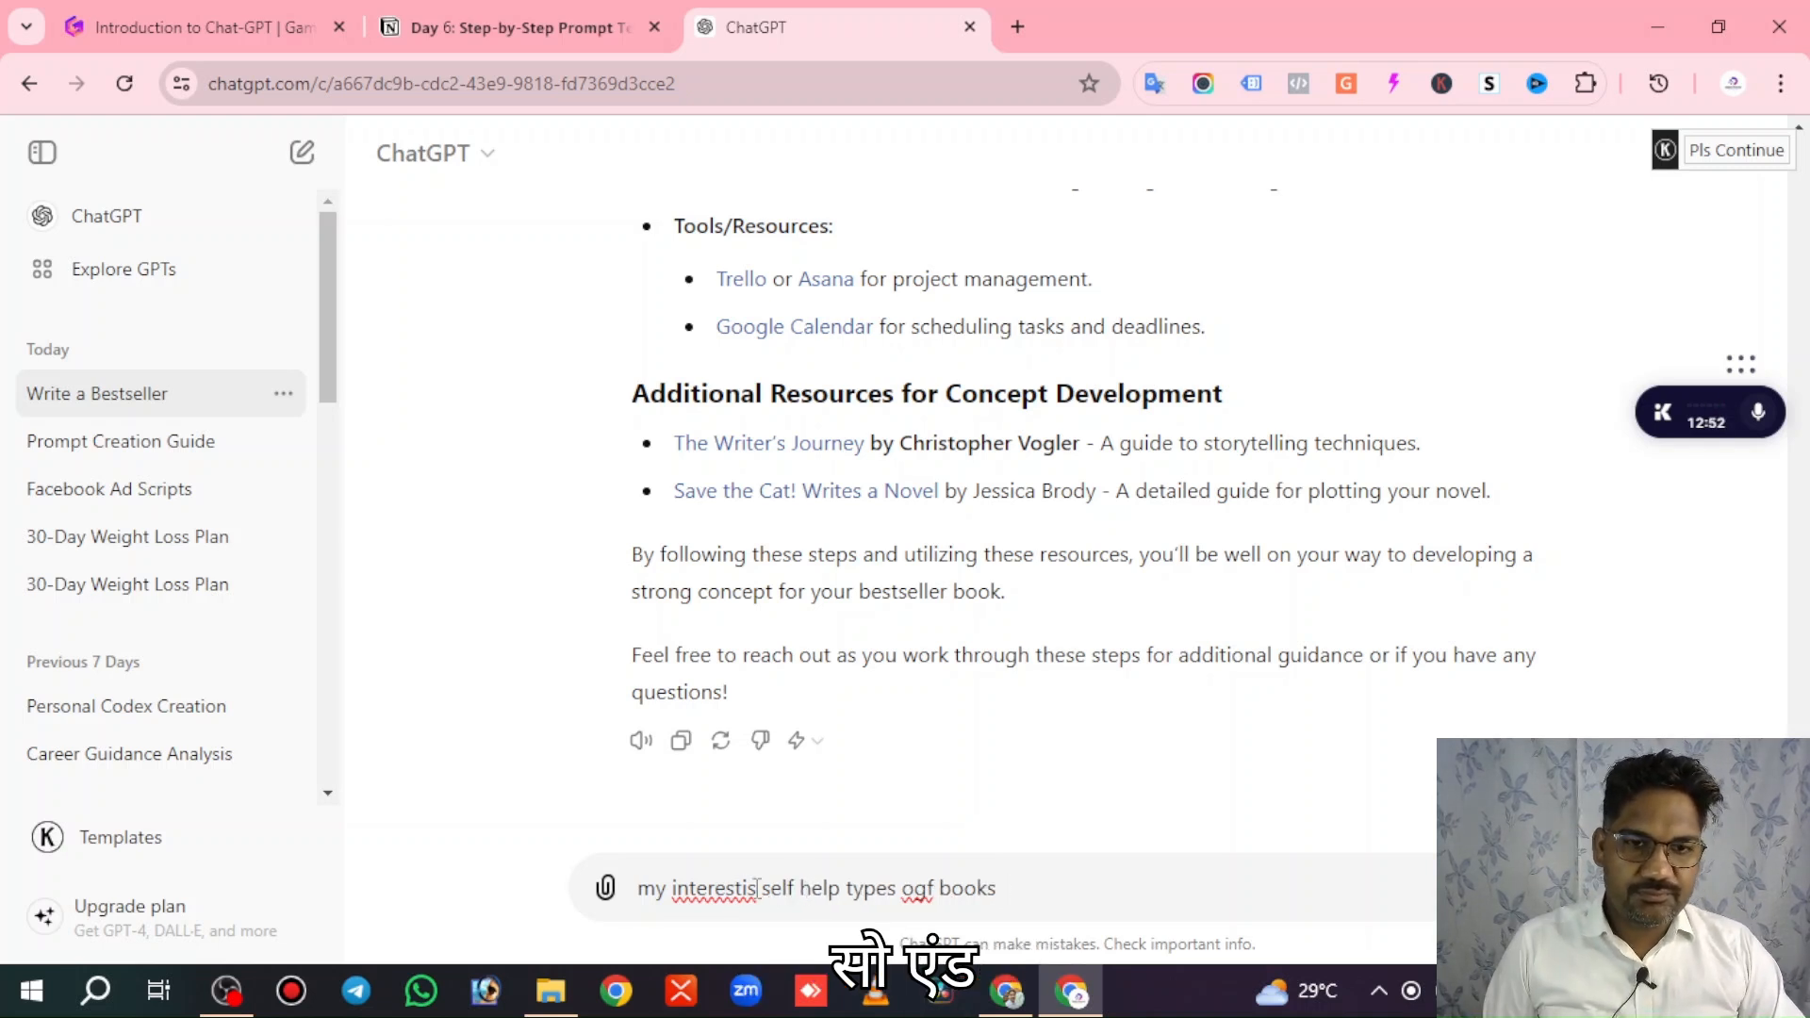
left_click(762, 889)
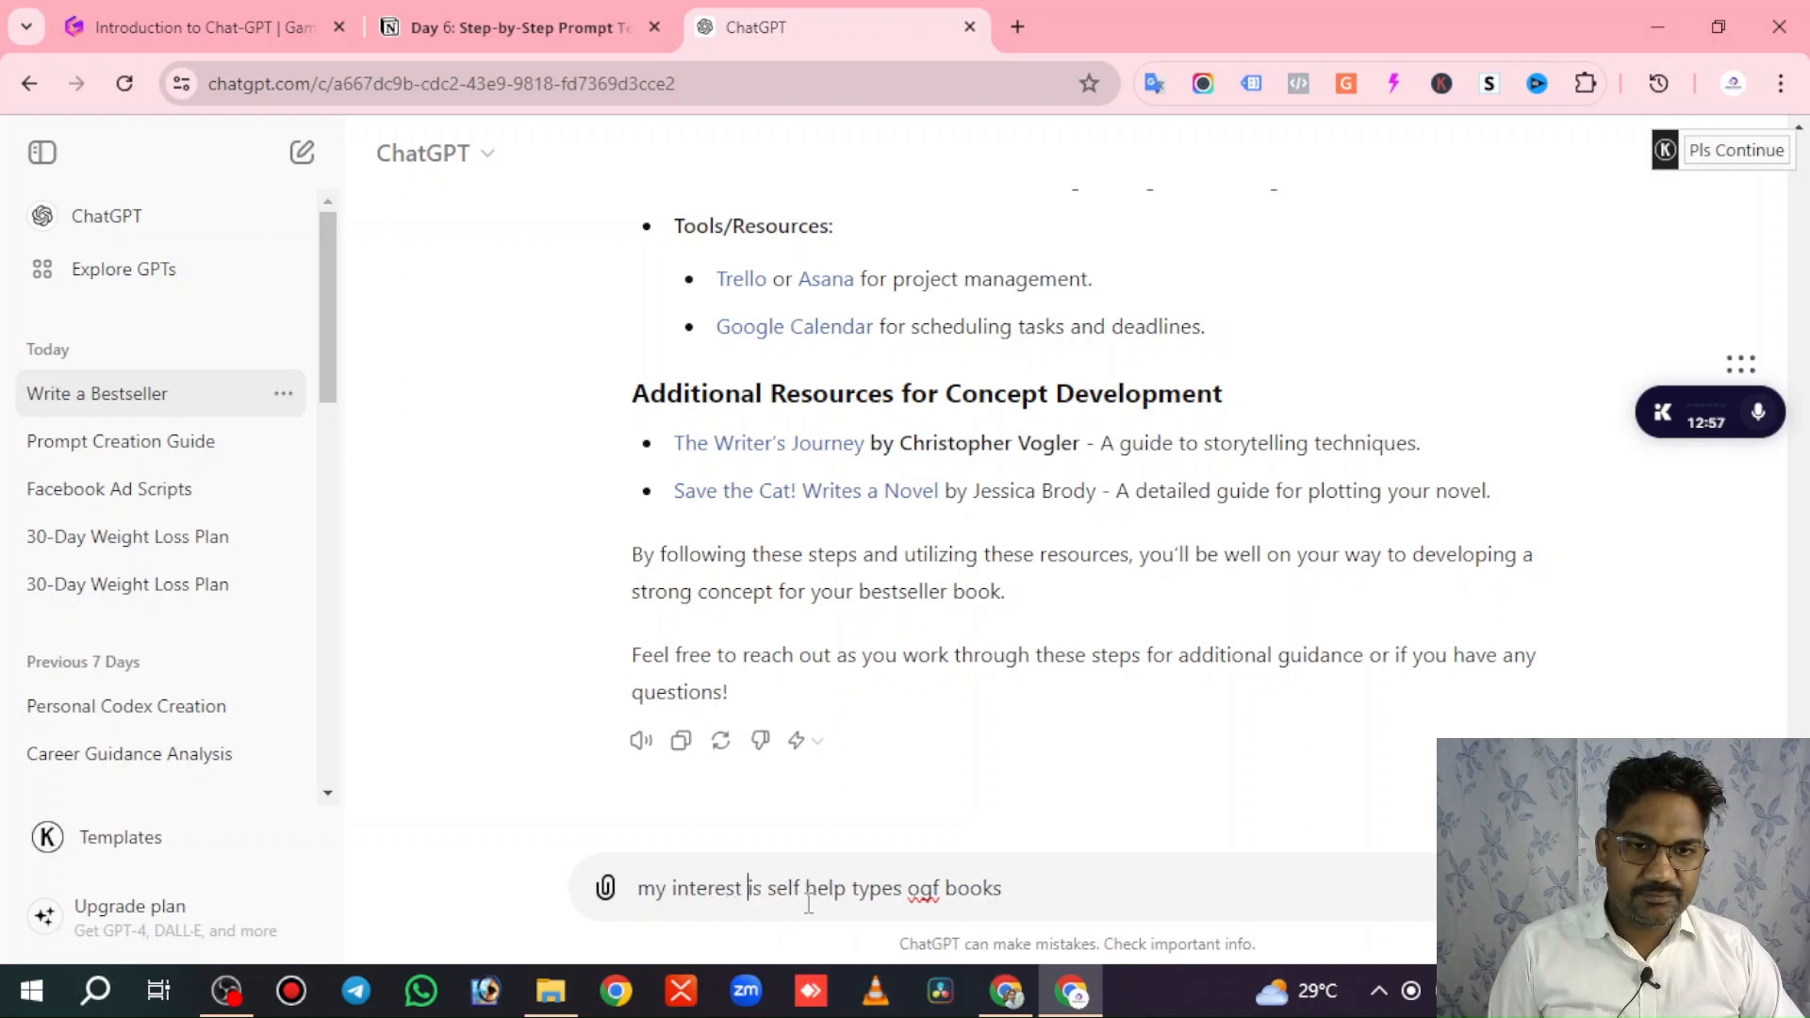
key("BackSpace")
type("n")
key("Return")
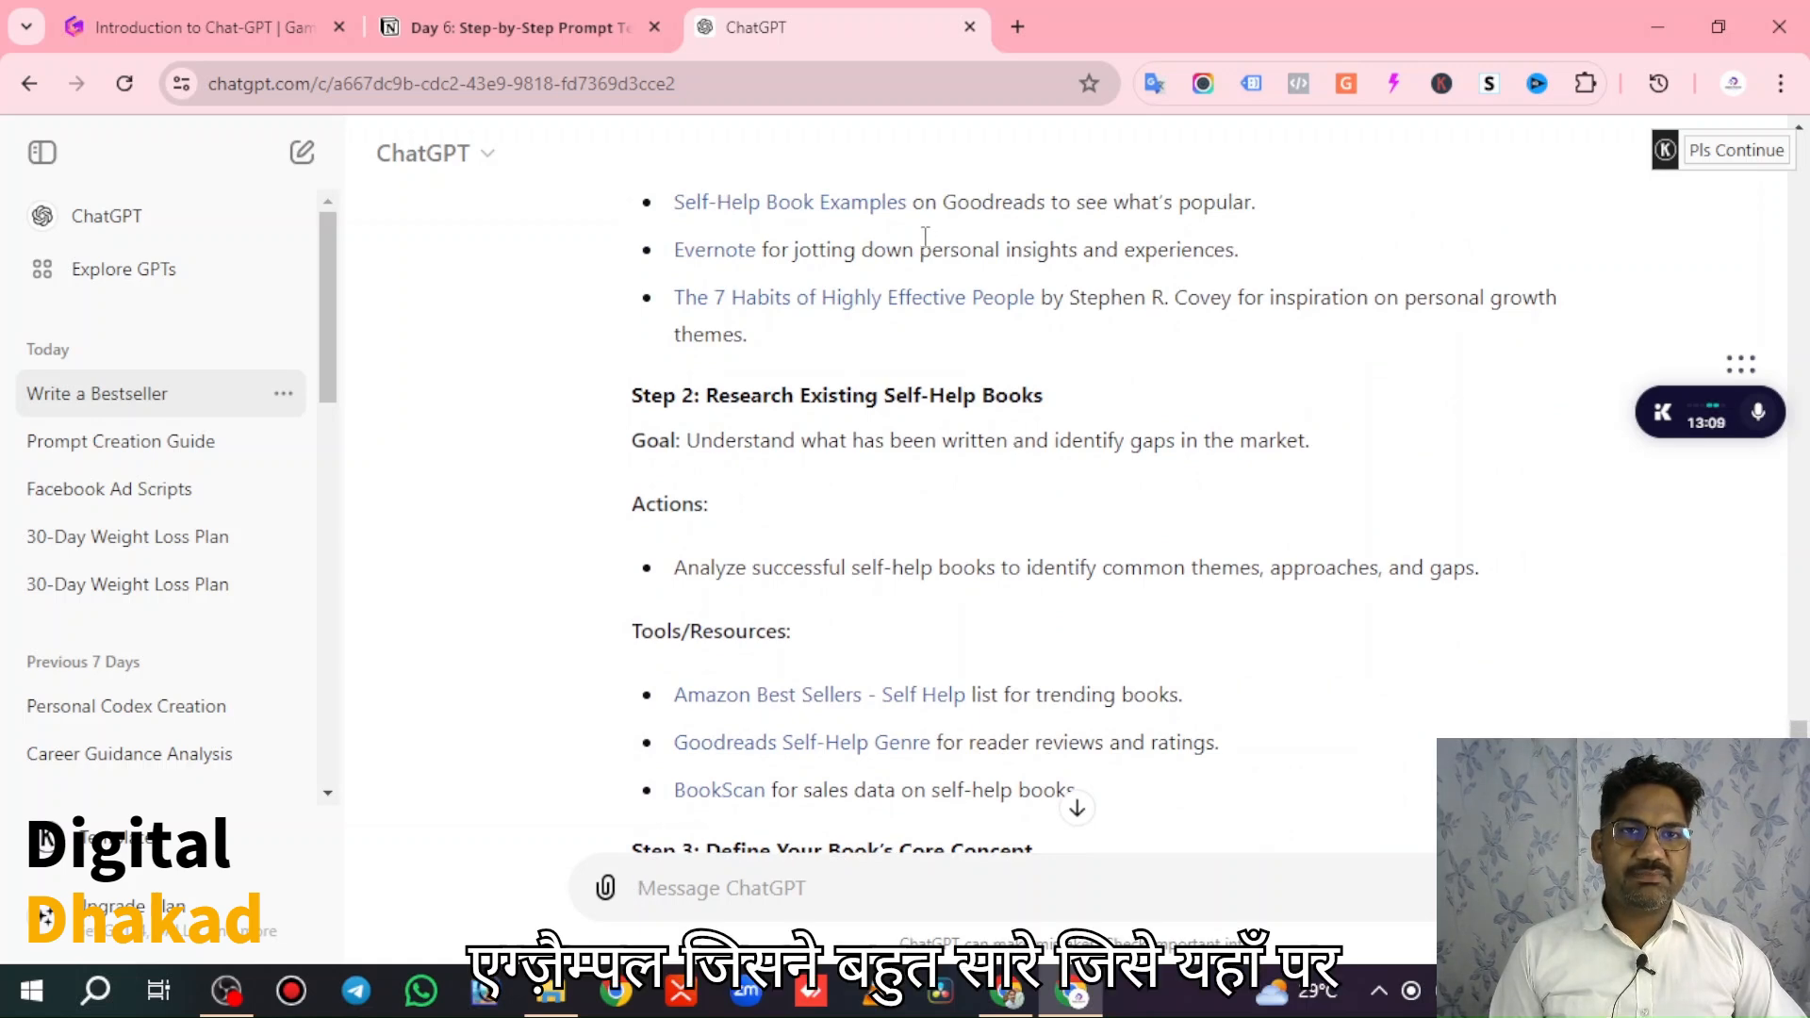
Skim the self-help book Concept Development reply from Step 1 through Step 10 and return to its beginning.
scroll(969, 359, "down", 1)
scroll(969, 359, "up", 5)
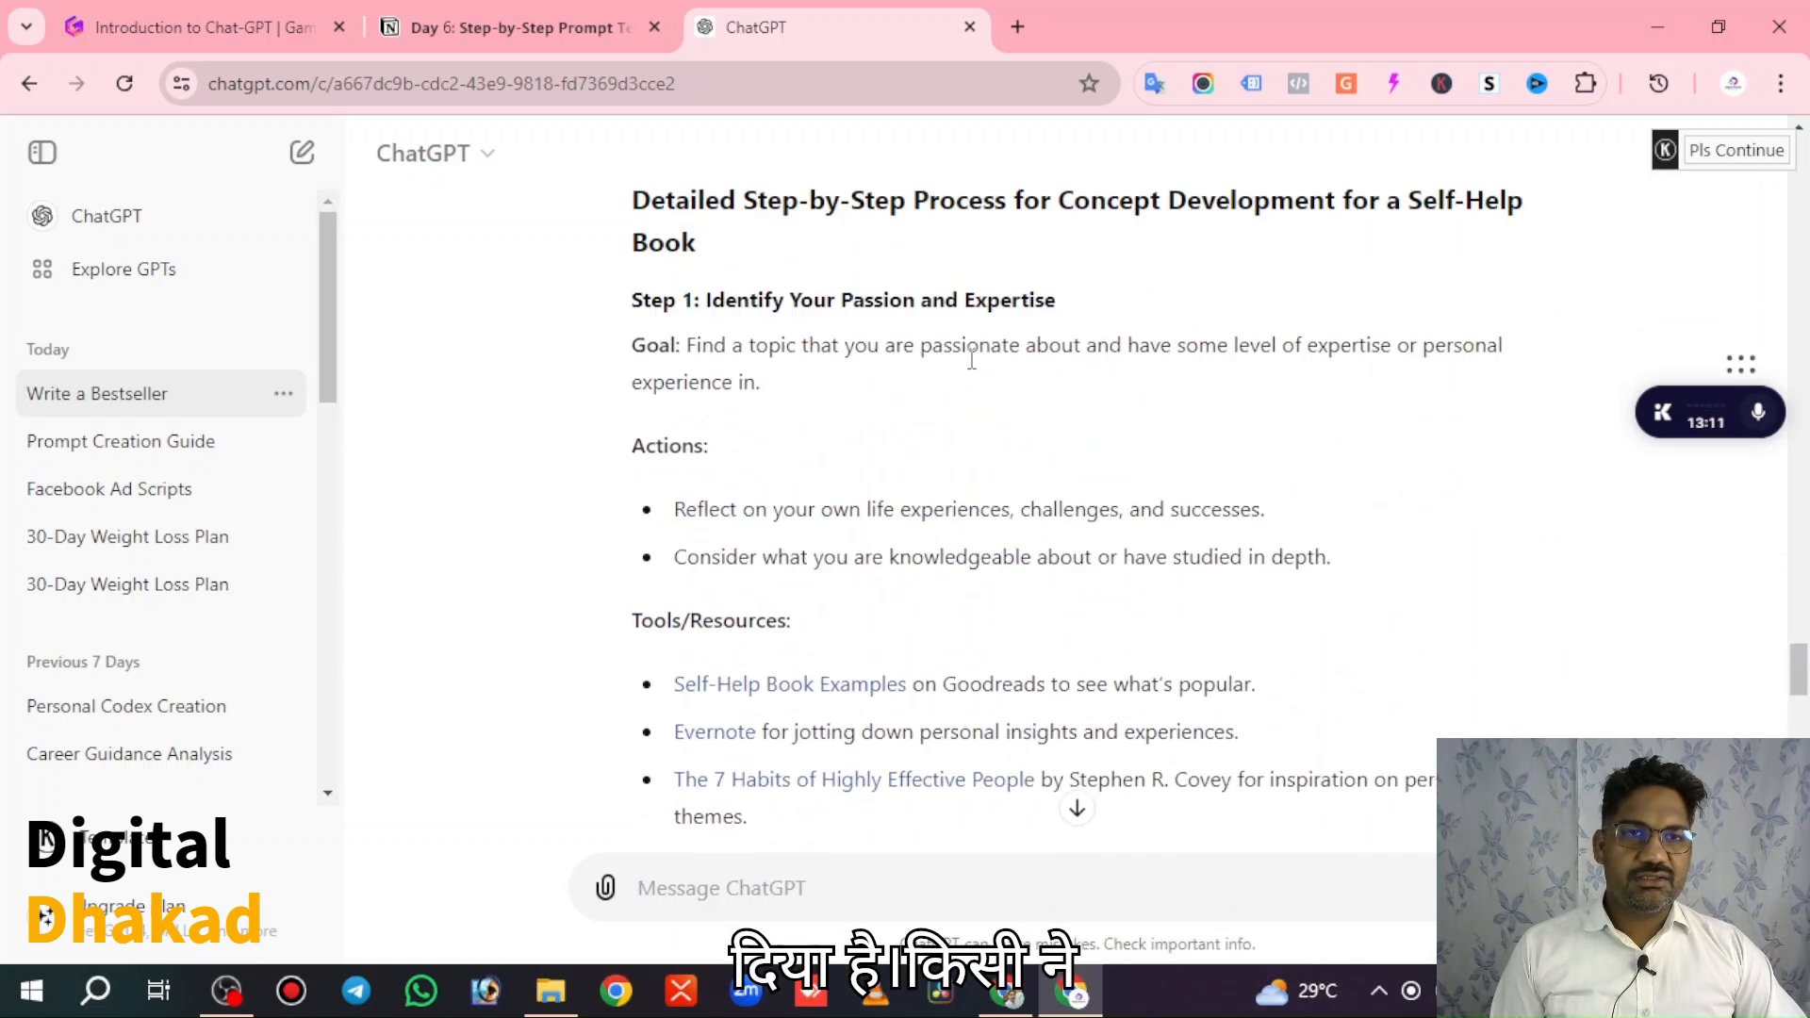
scroll(969, 359, "down", 4)
scroll(972, 364, "down", 7)
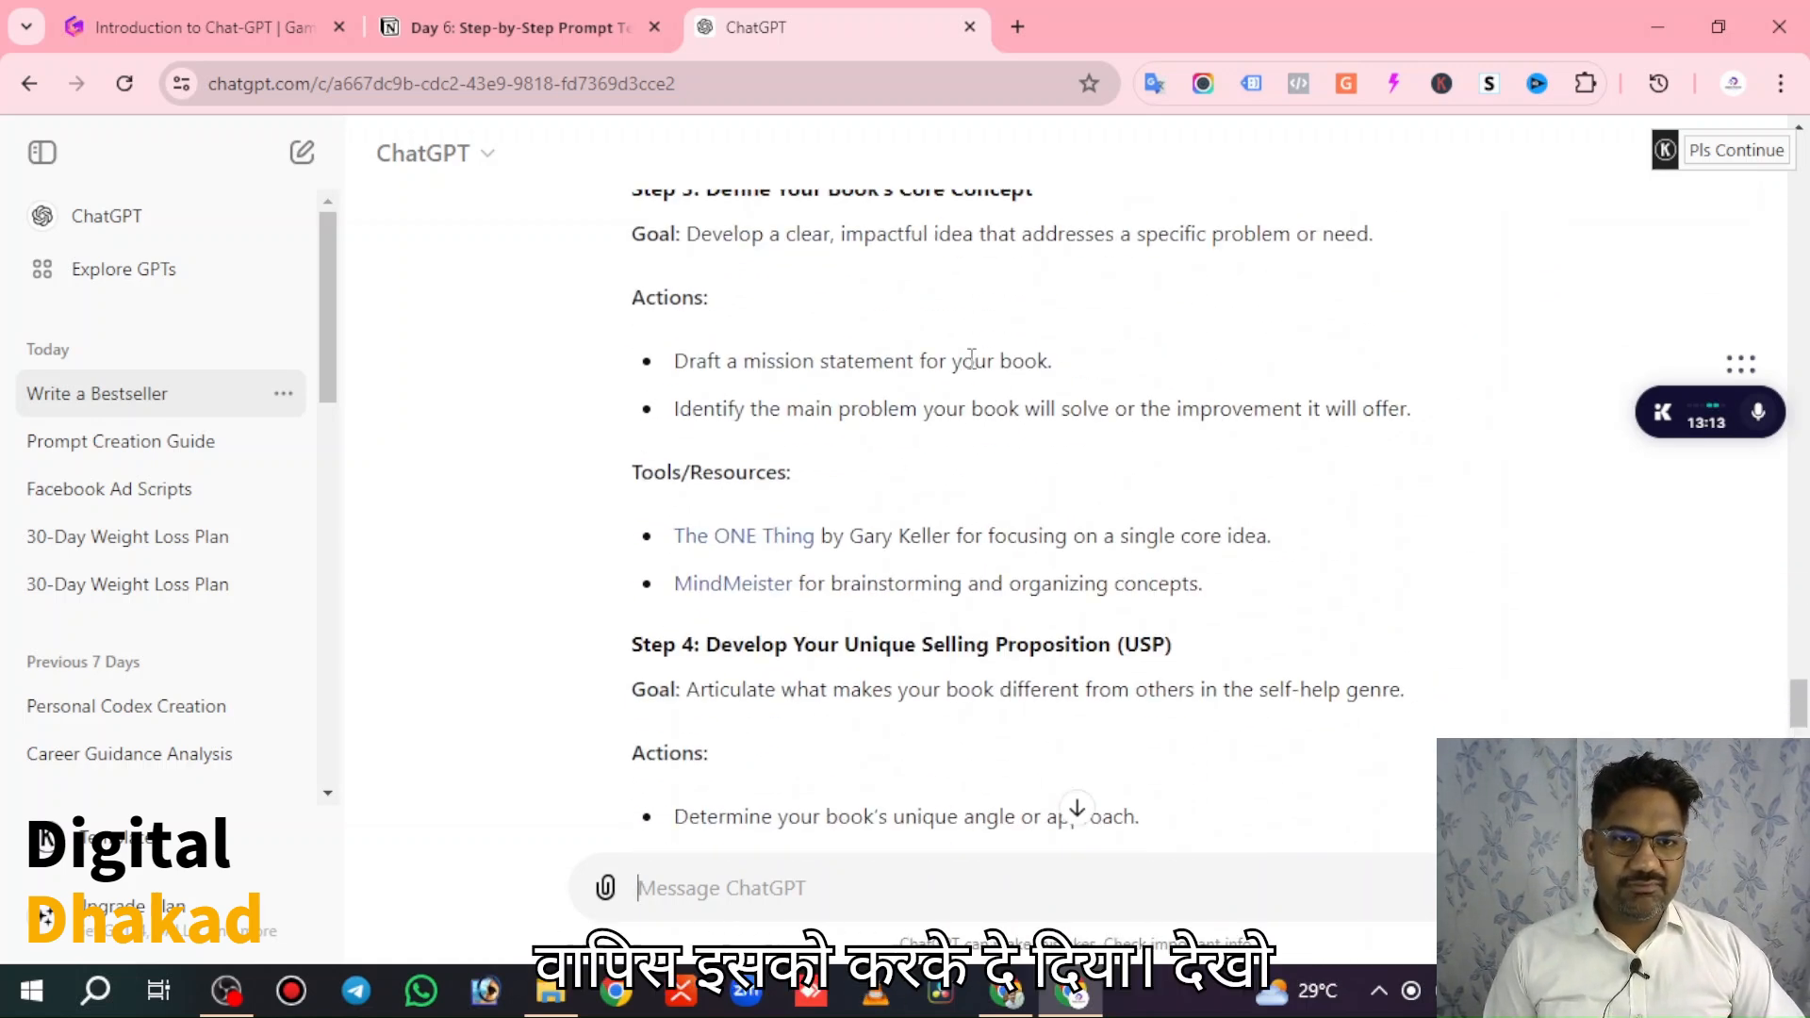
scroll(971, 359, "down", 10)
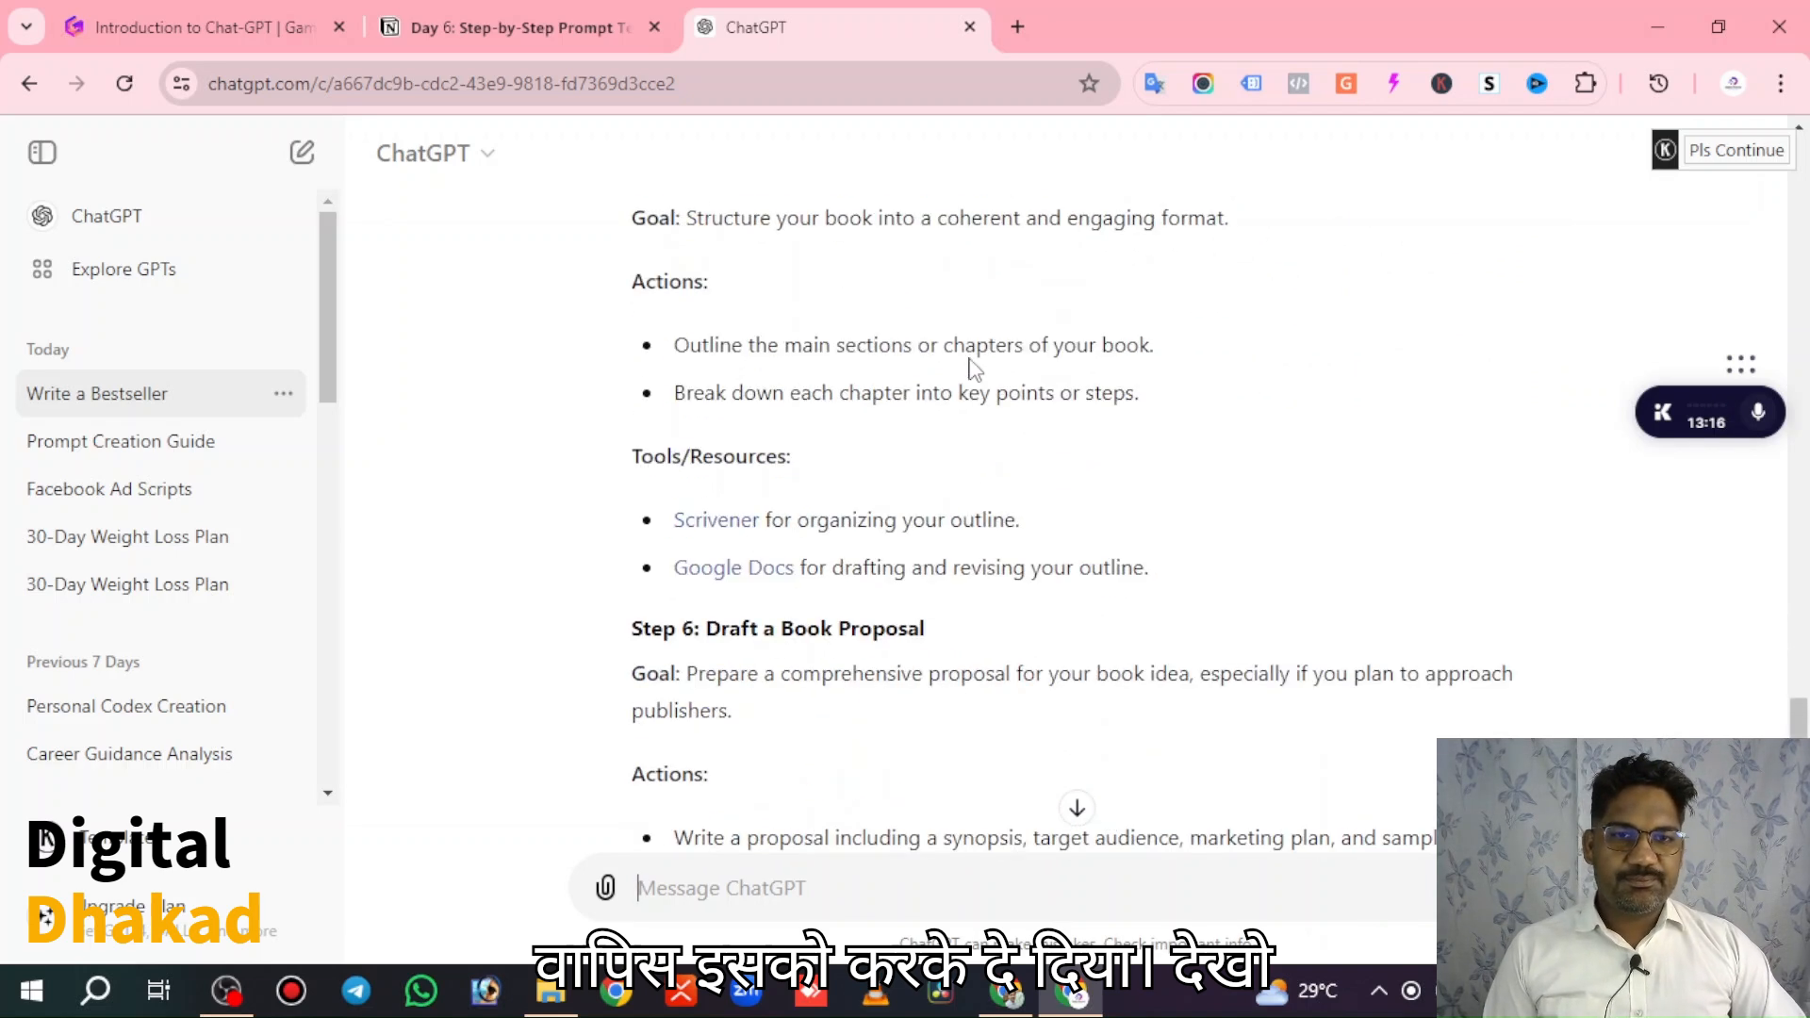
scroll(1018, 590, "down", 15)
scroll(1018, 590, "down", 3)
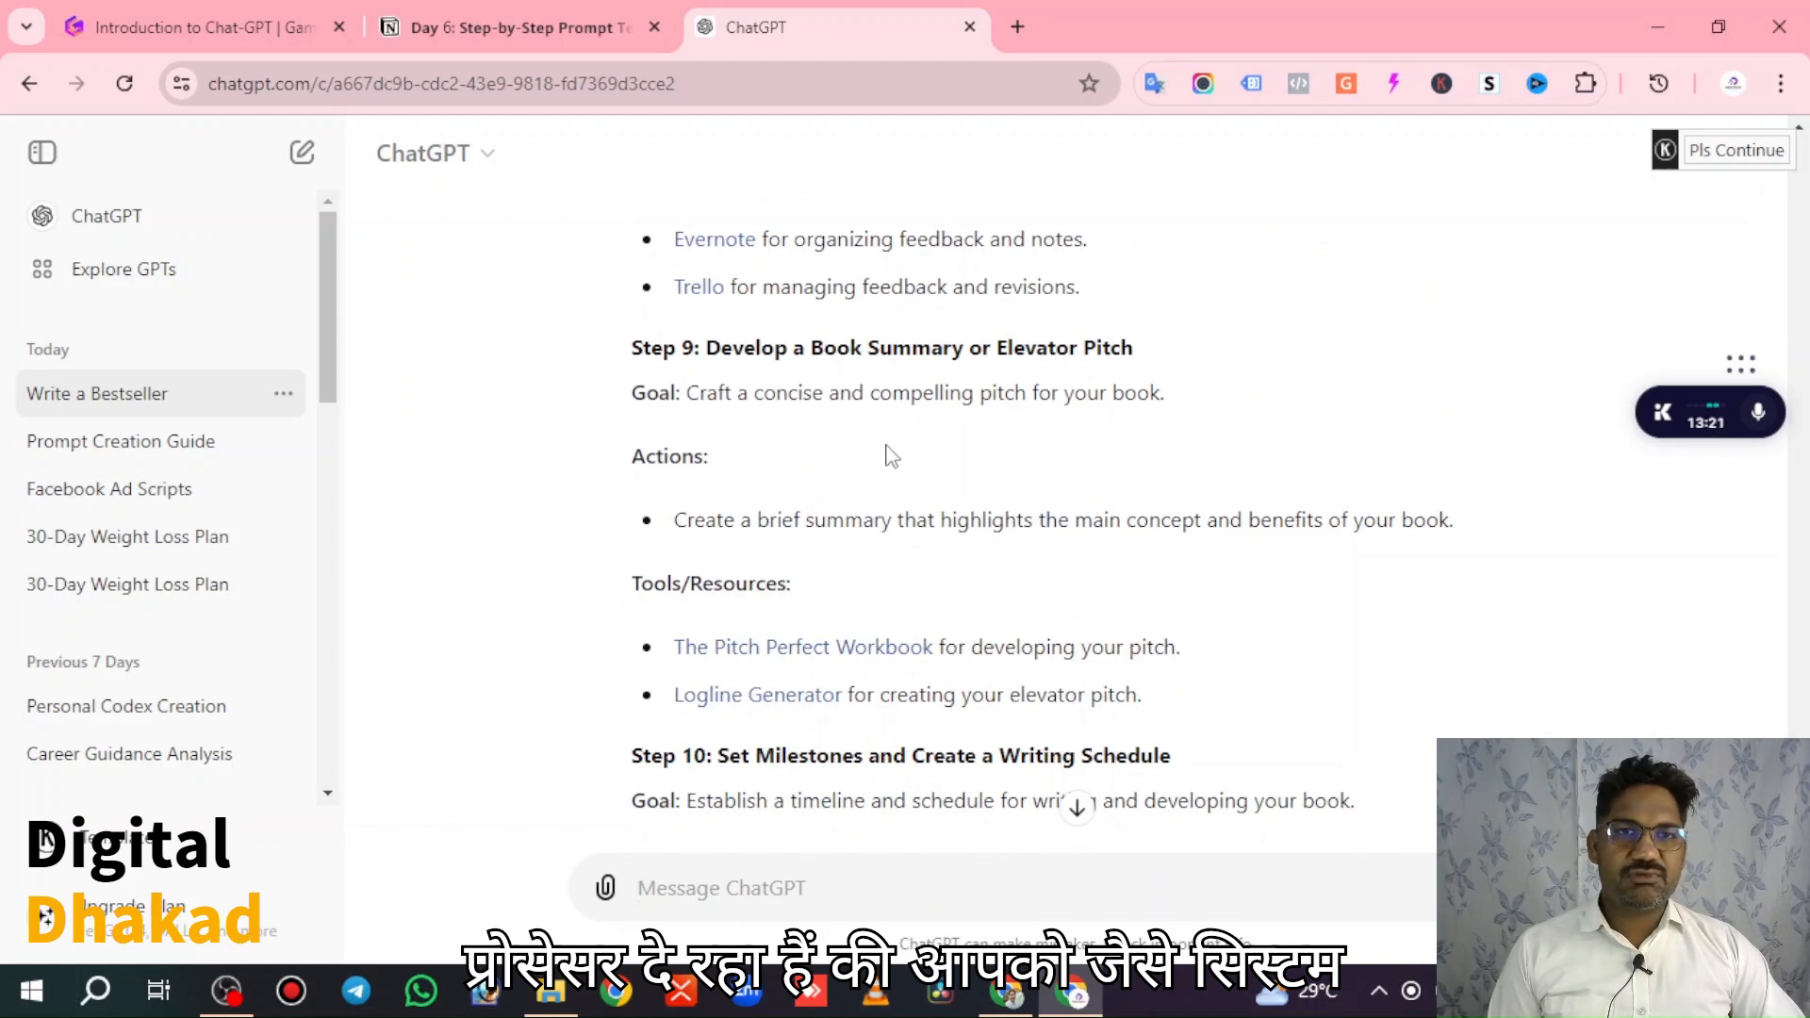
scroll(891, 456, "up", 20)
scroll(888, 443, "up", 10)
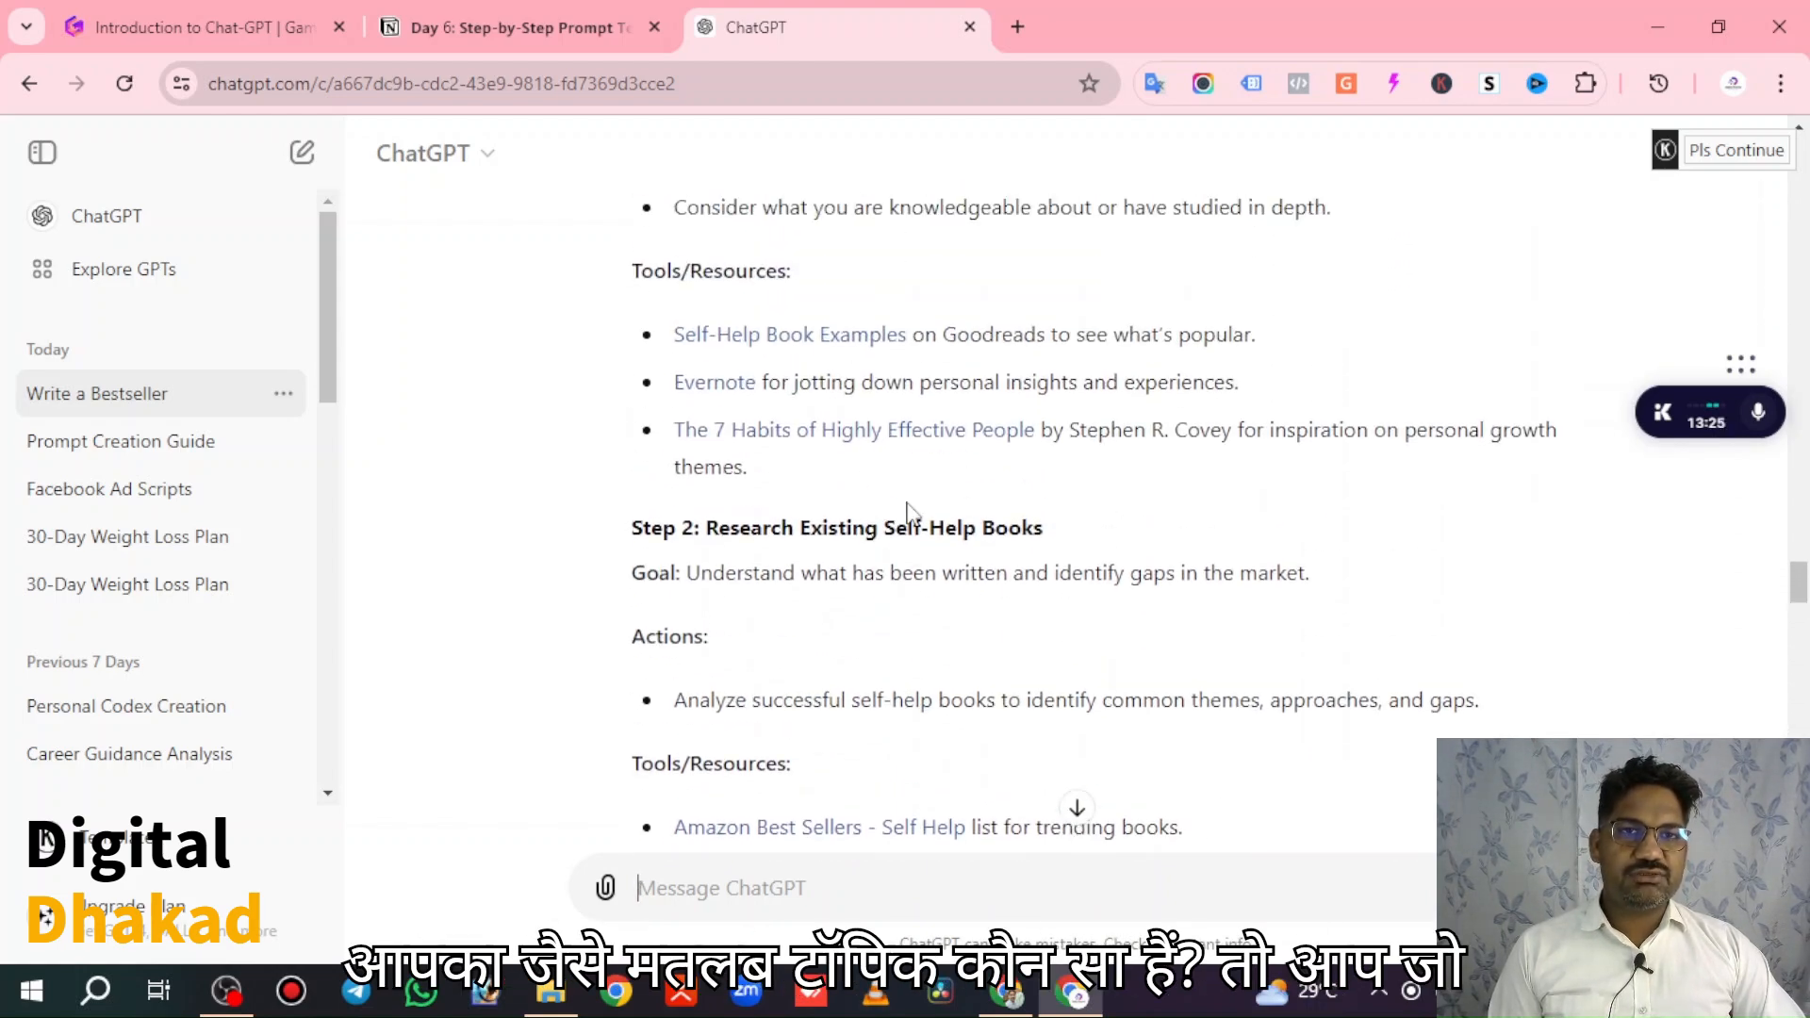
scroll(905, 372, "up", 4)
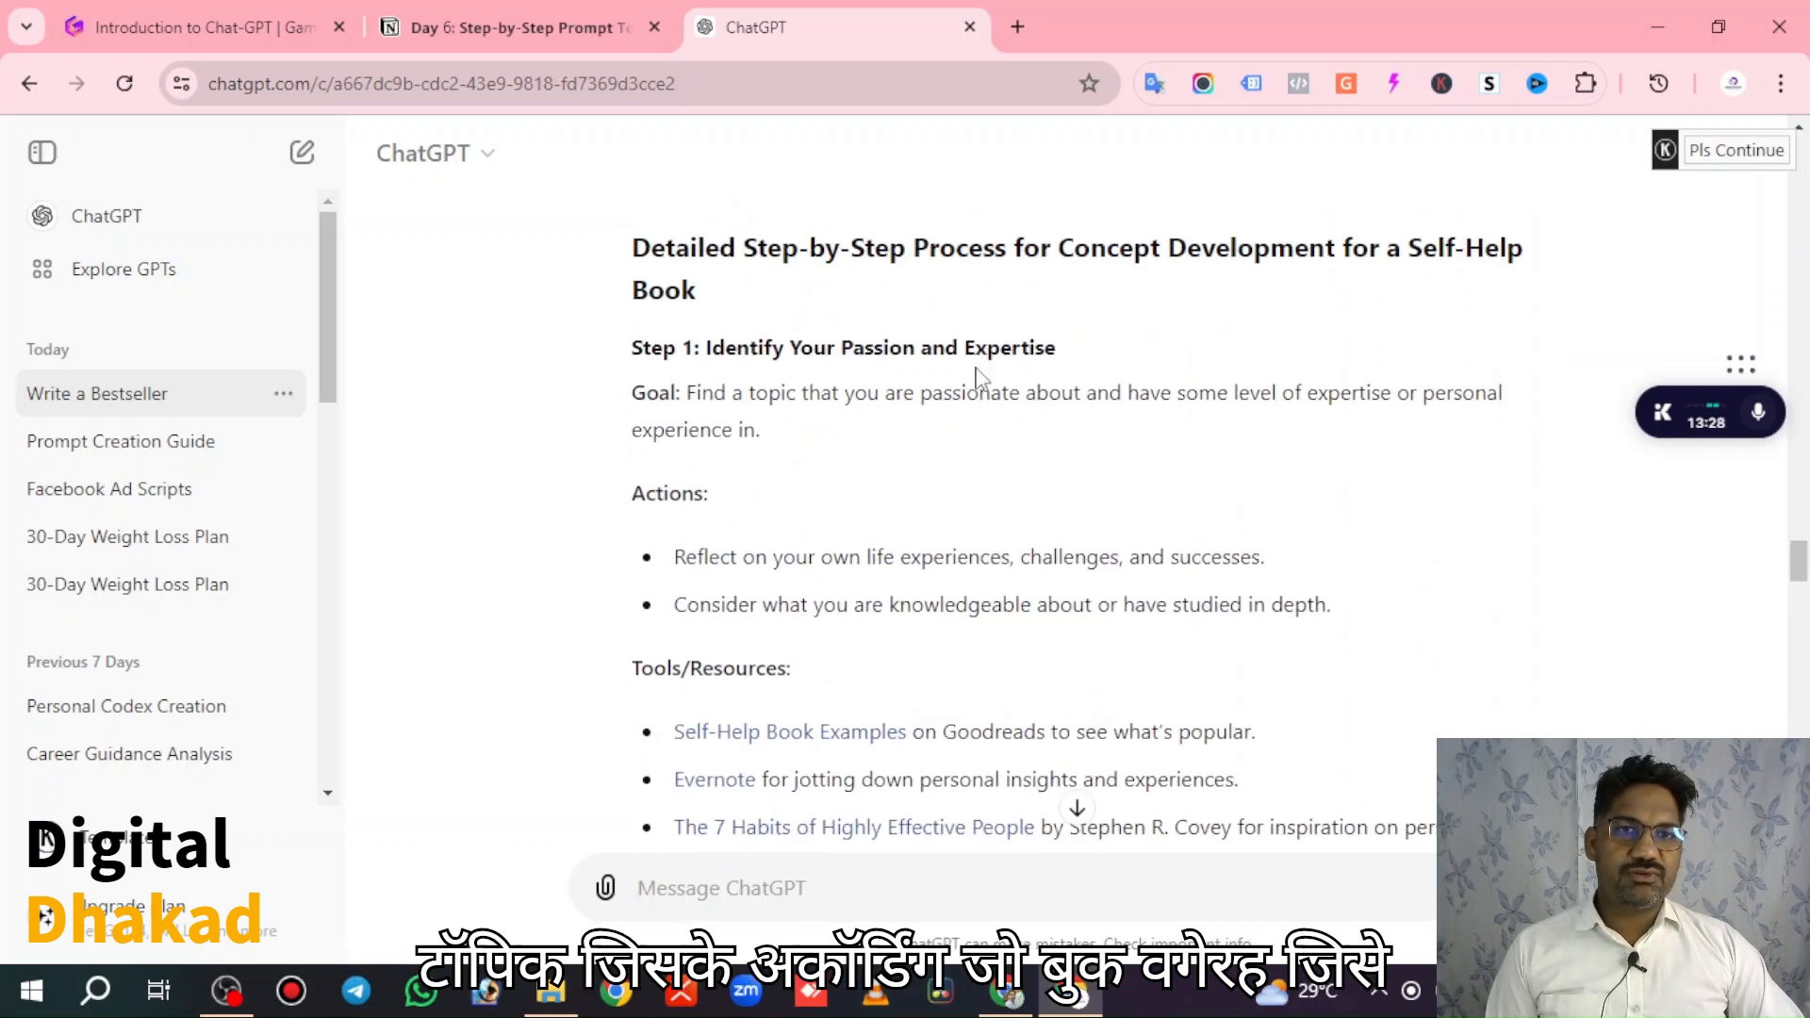
Switch to the Day 6 Notion page and review its prompts, highlighting the author role, tools list and Table format ones.
left_click(483, 36)
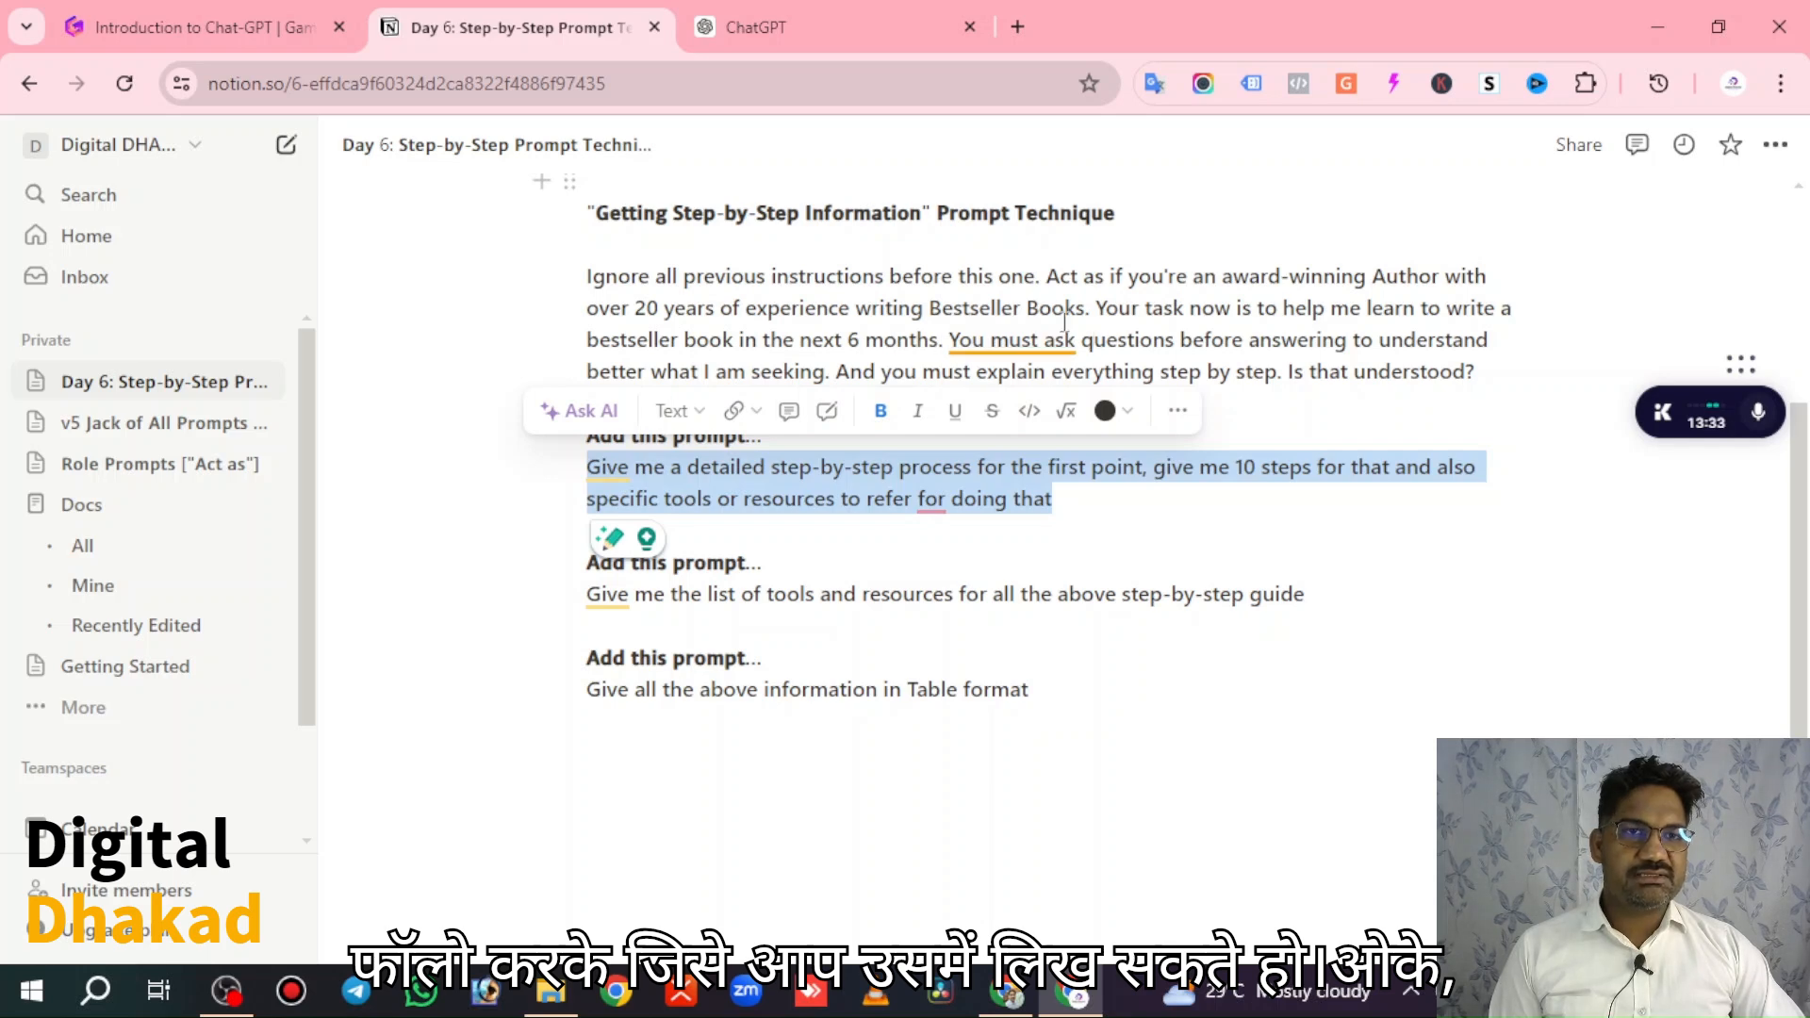
scroll(1004, 309, "up", 3)
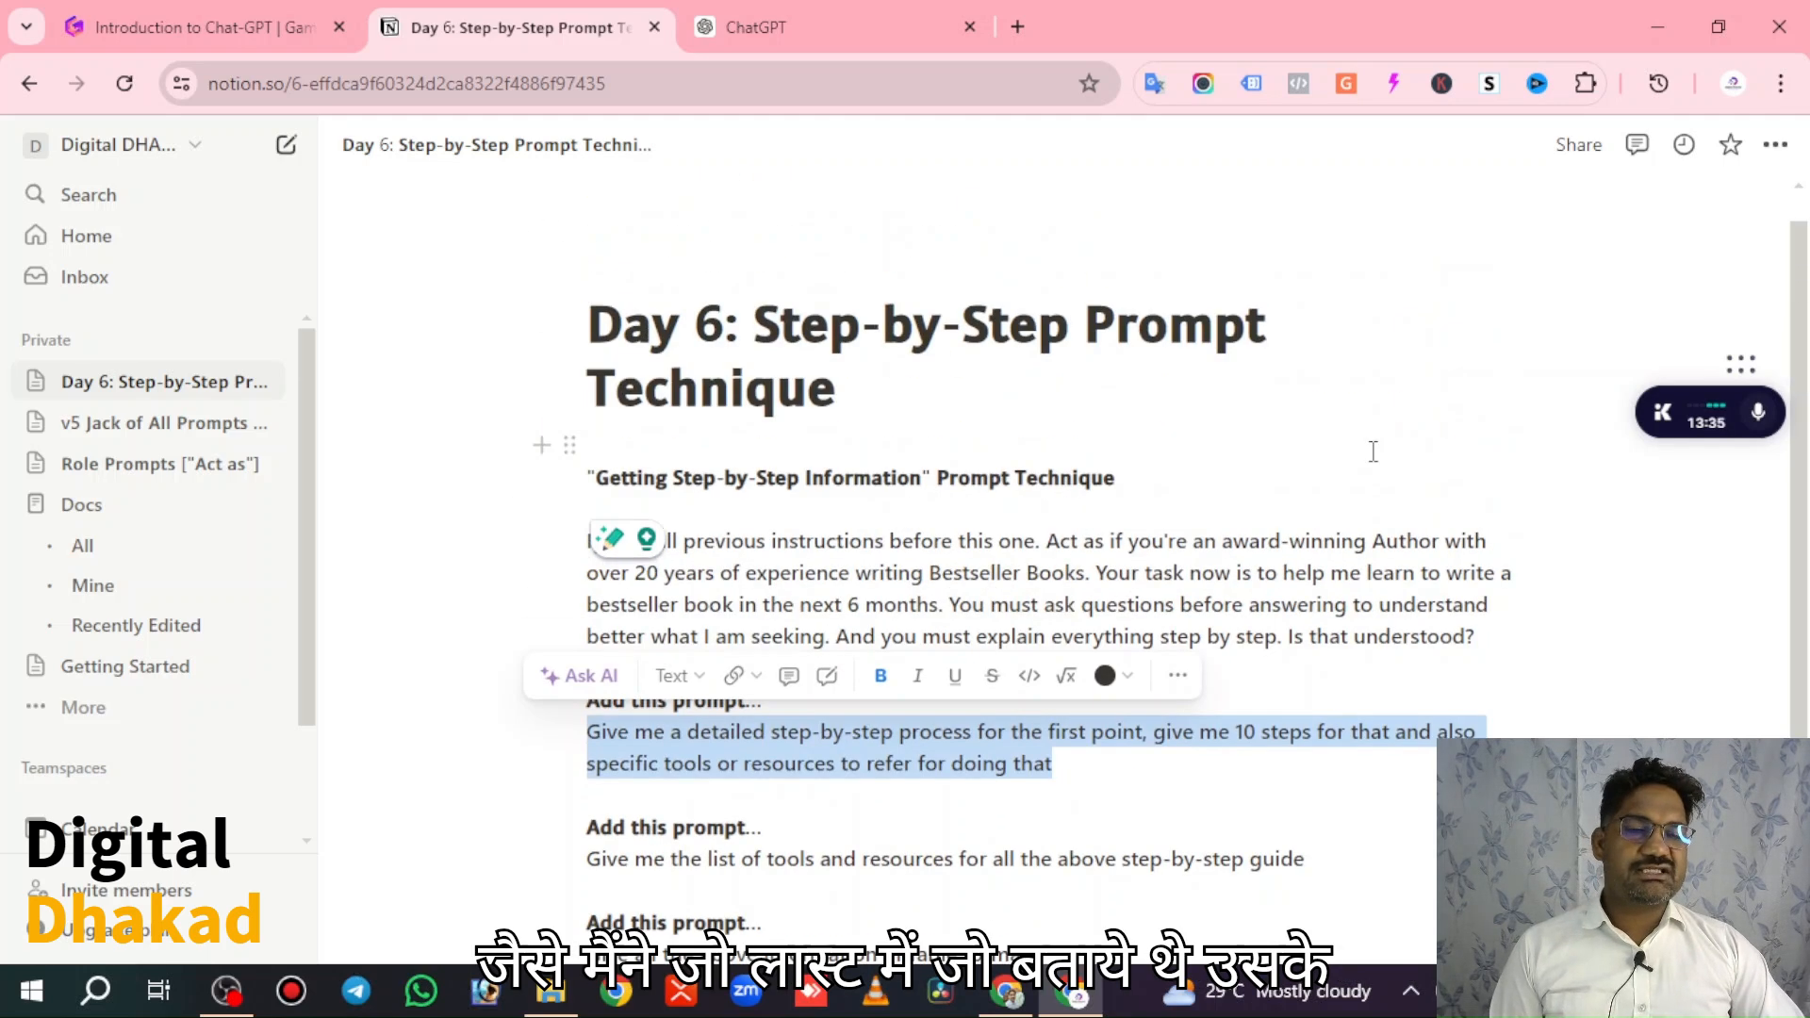
scroll(545, 330, "down", 3)
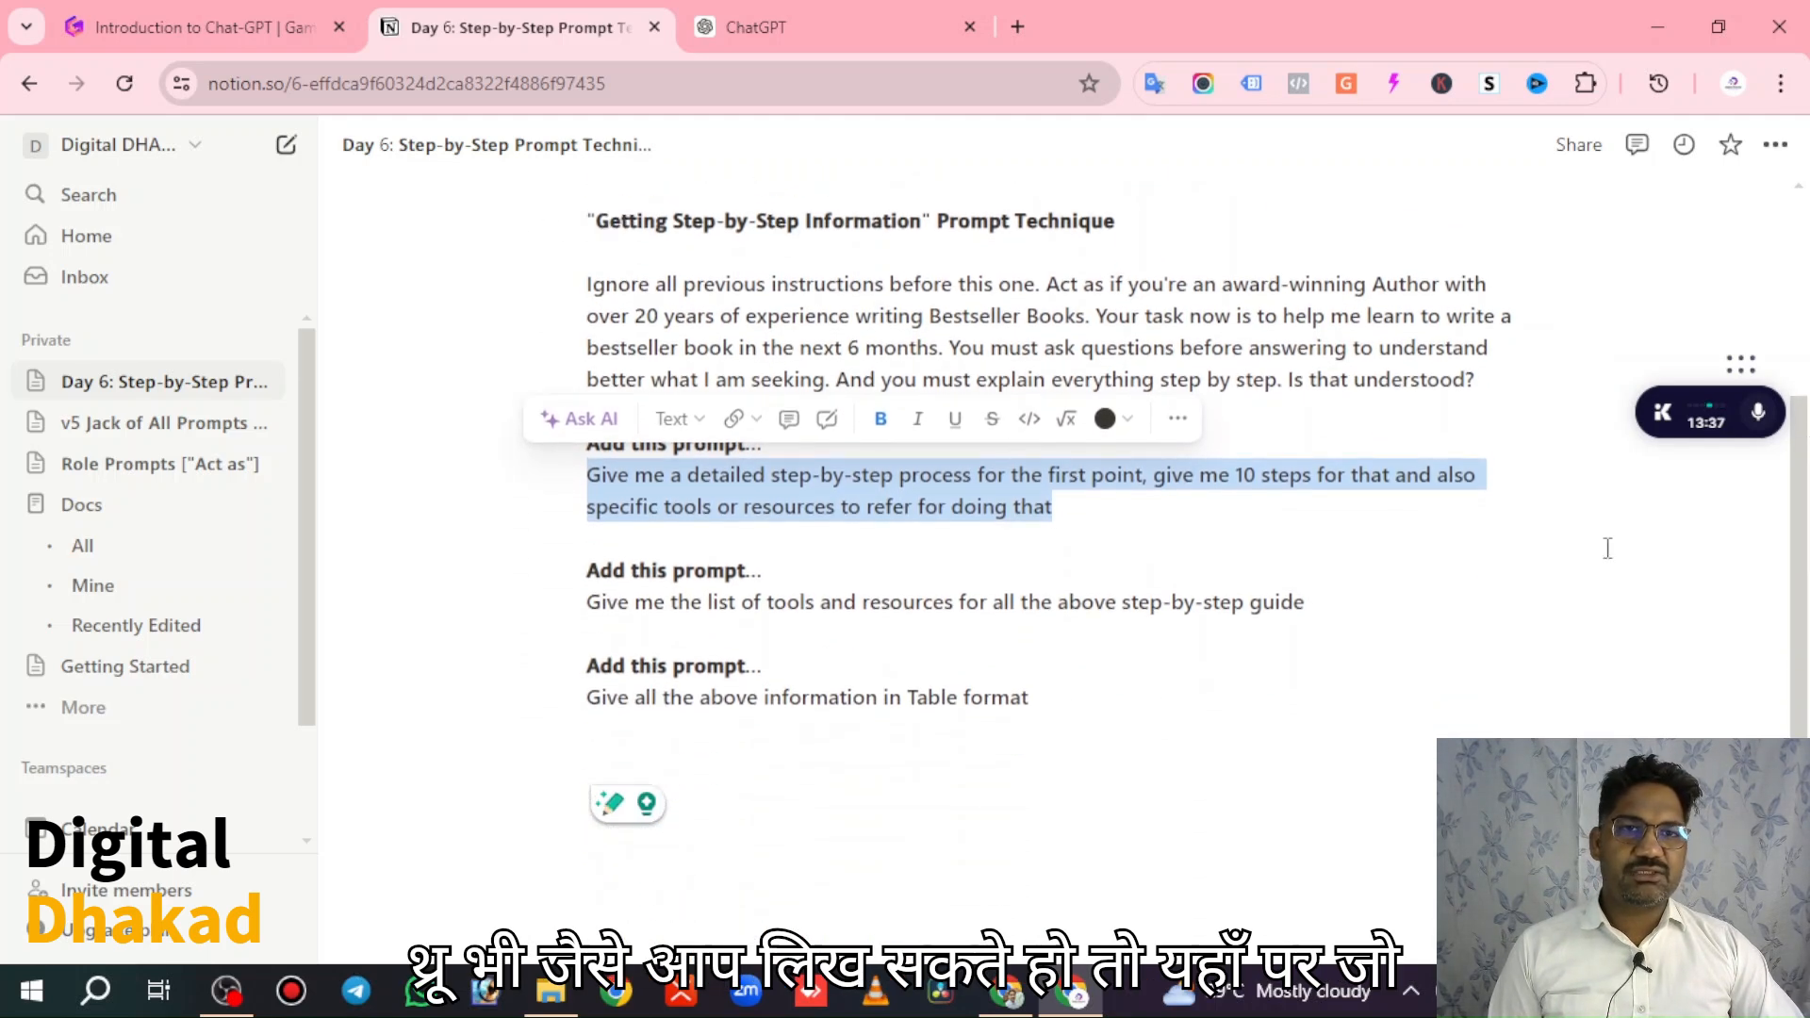
left_click_drag(589, 283, 1074, 348)
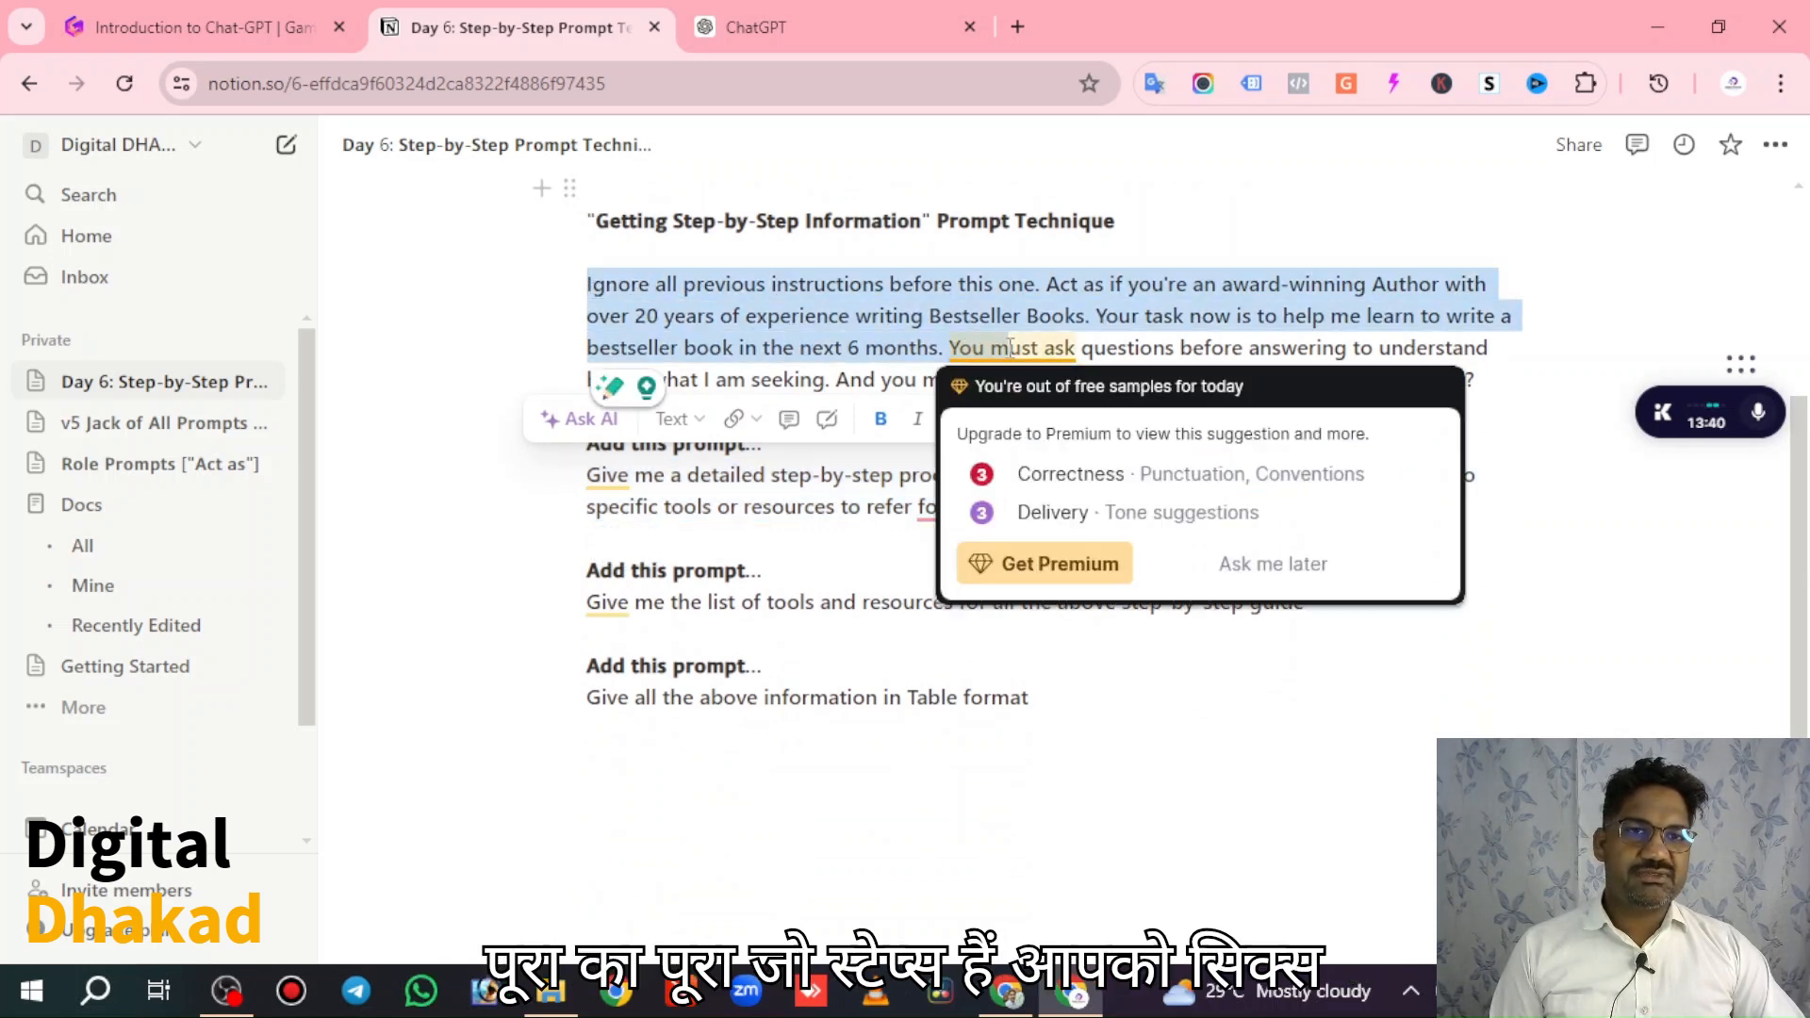
left_click(1585, 274)
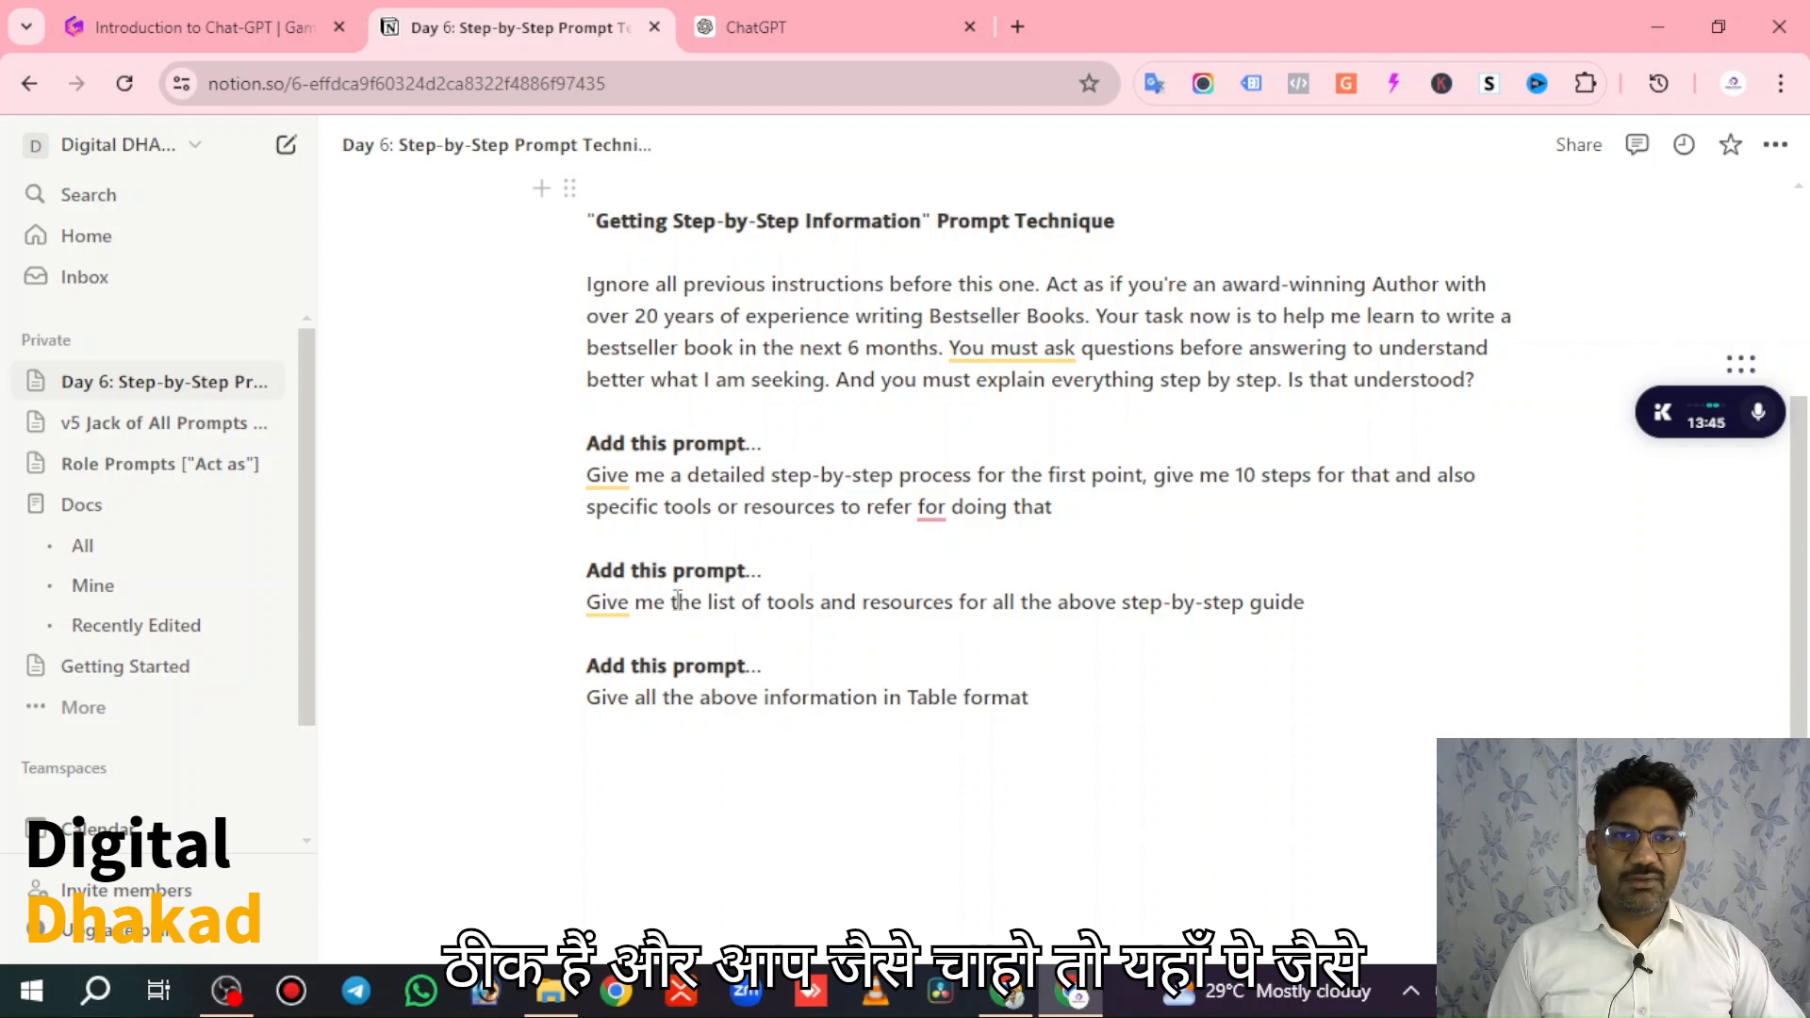
left_click_drag(590, 608, 1313, 606)
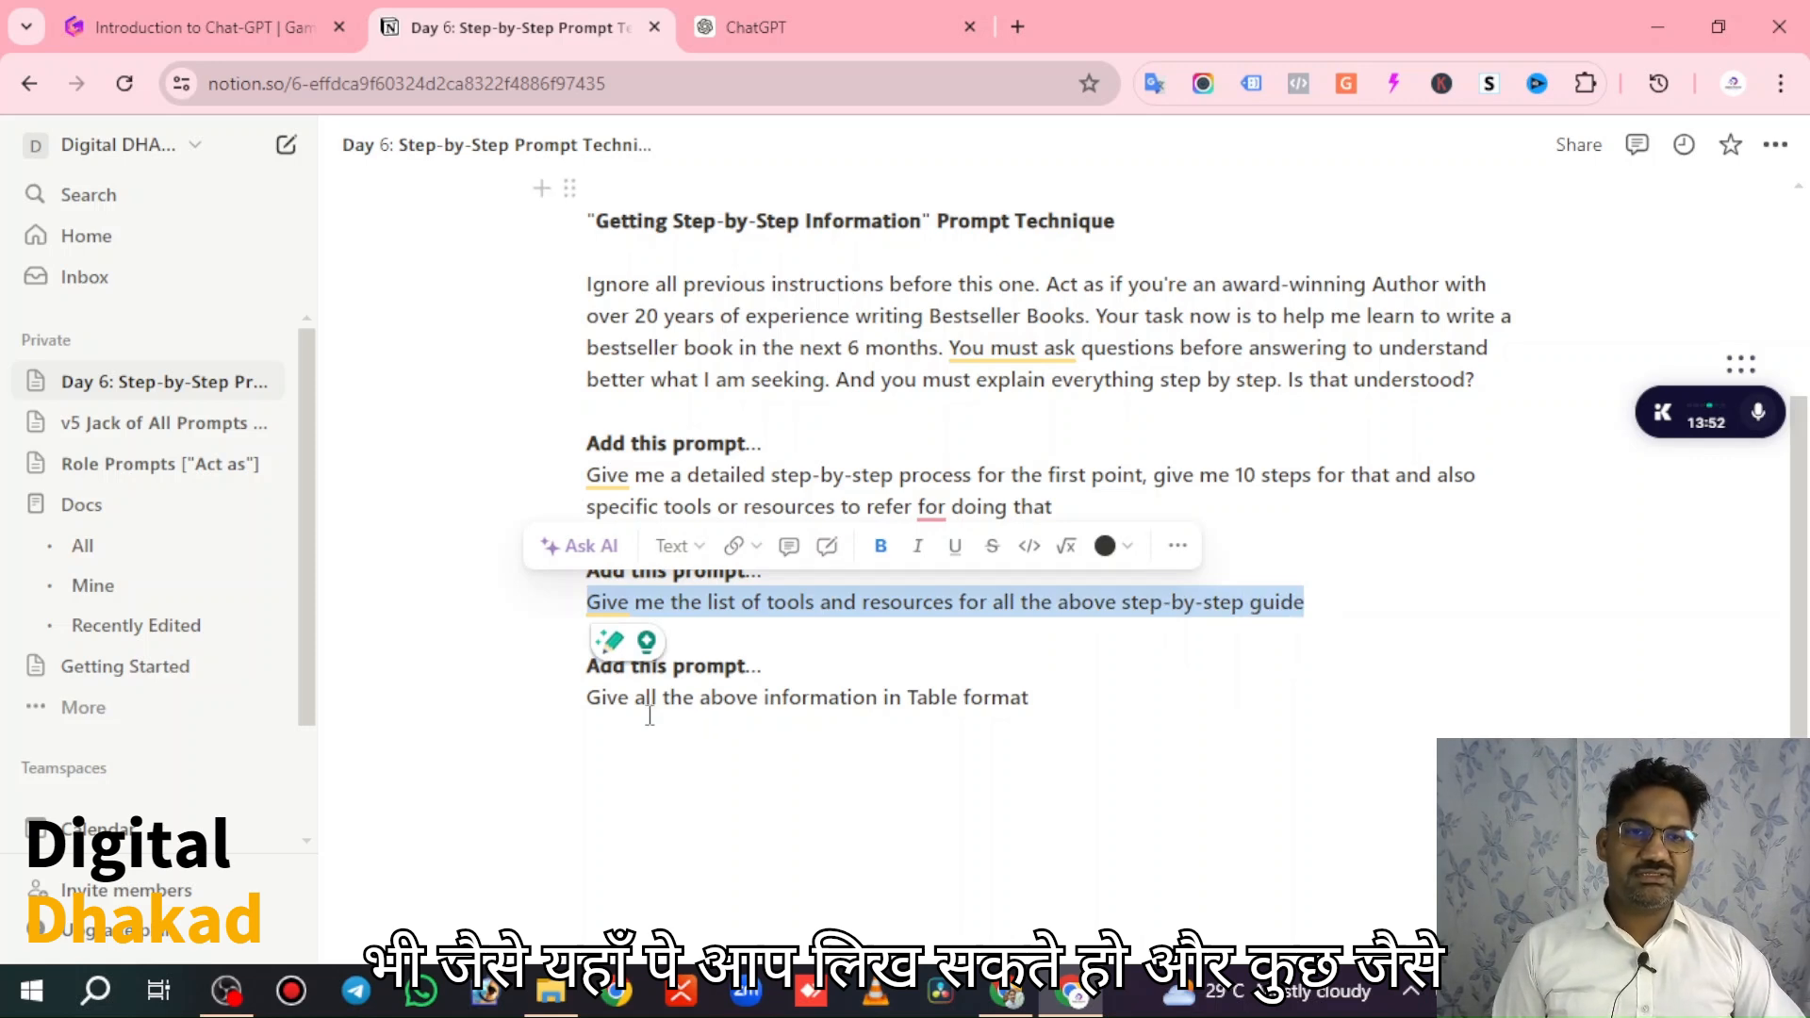
left_click_drag(590, 698, 1062, 715)
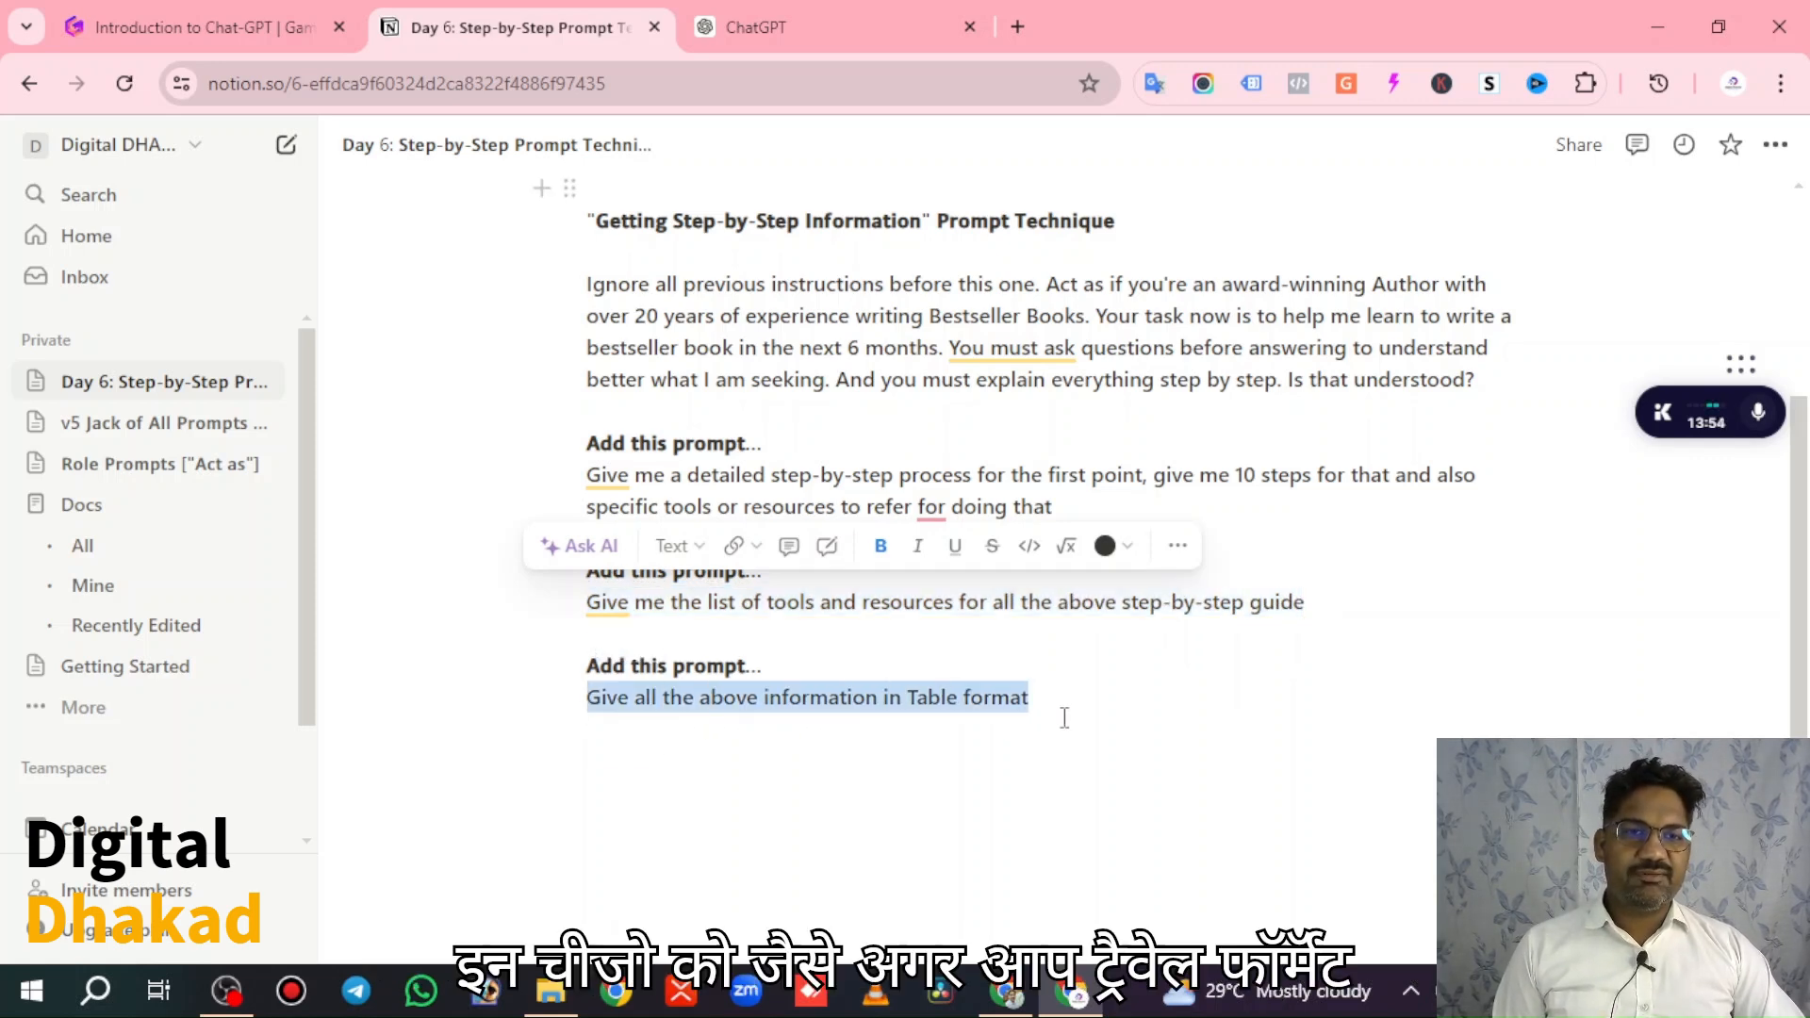
left_click(1136, 751)
Copy "Give me the list of tools and resources for all the above step-by-step guide" from Notion and send it in the ChatGPT conversation.
mouse_move(591, 611)
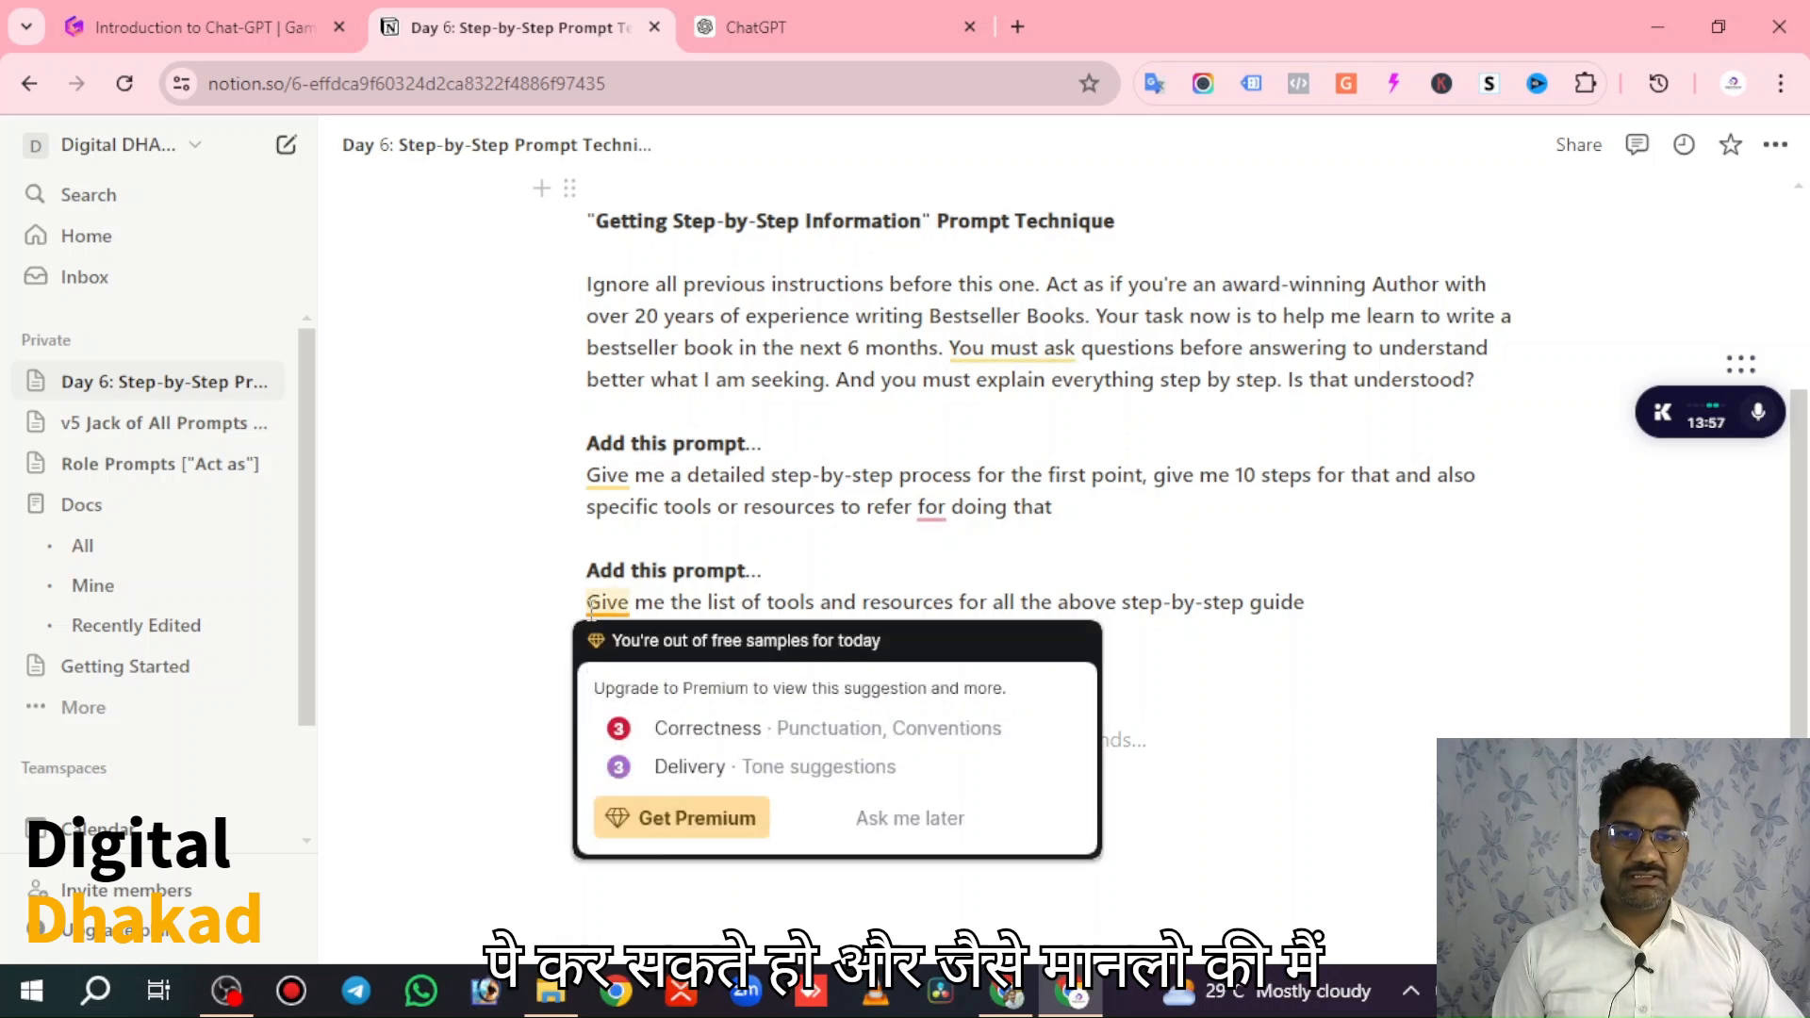
left_click_drag(1312, 603, 580, 605)
key("ctrl+c")
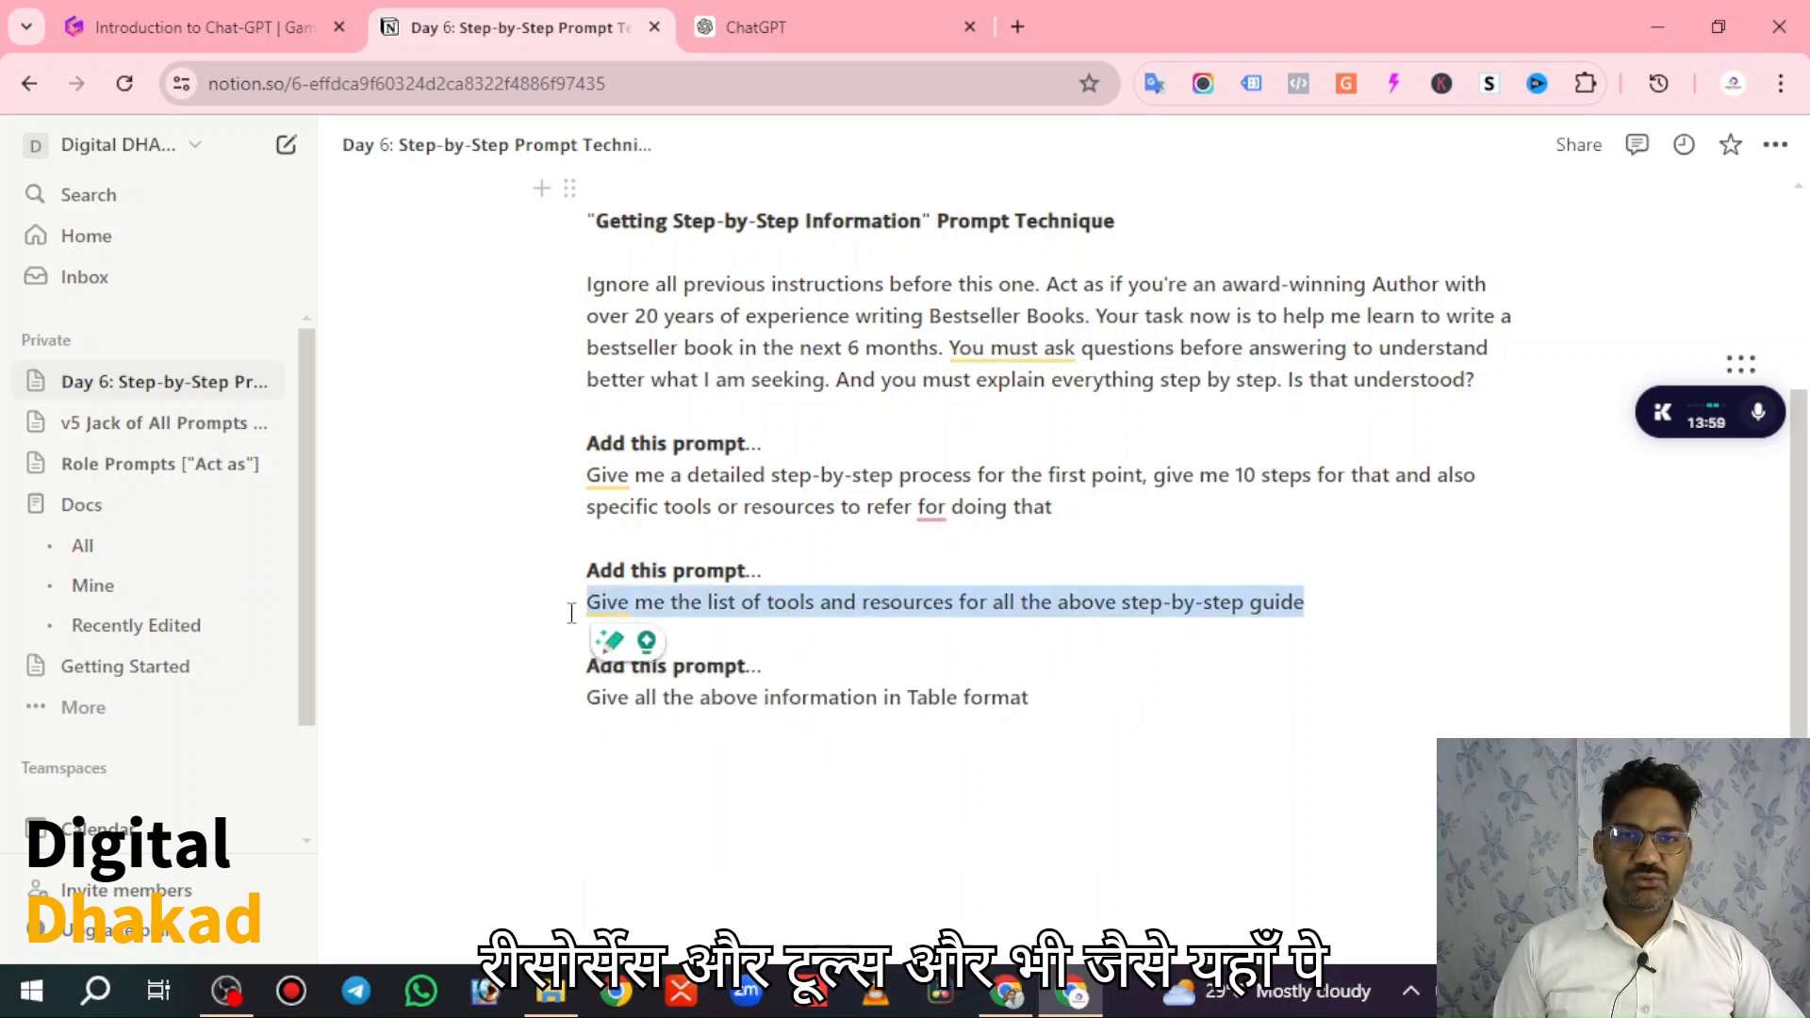
left_click(811, 34)
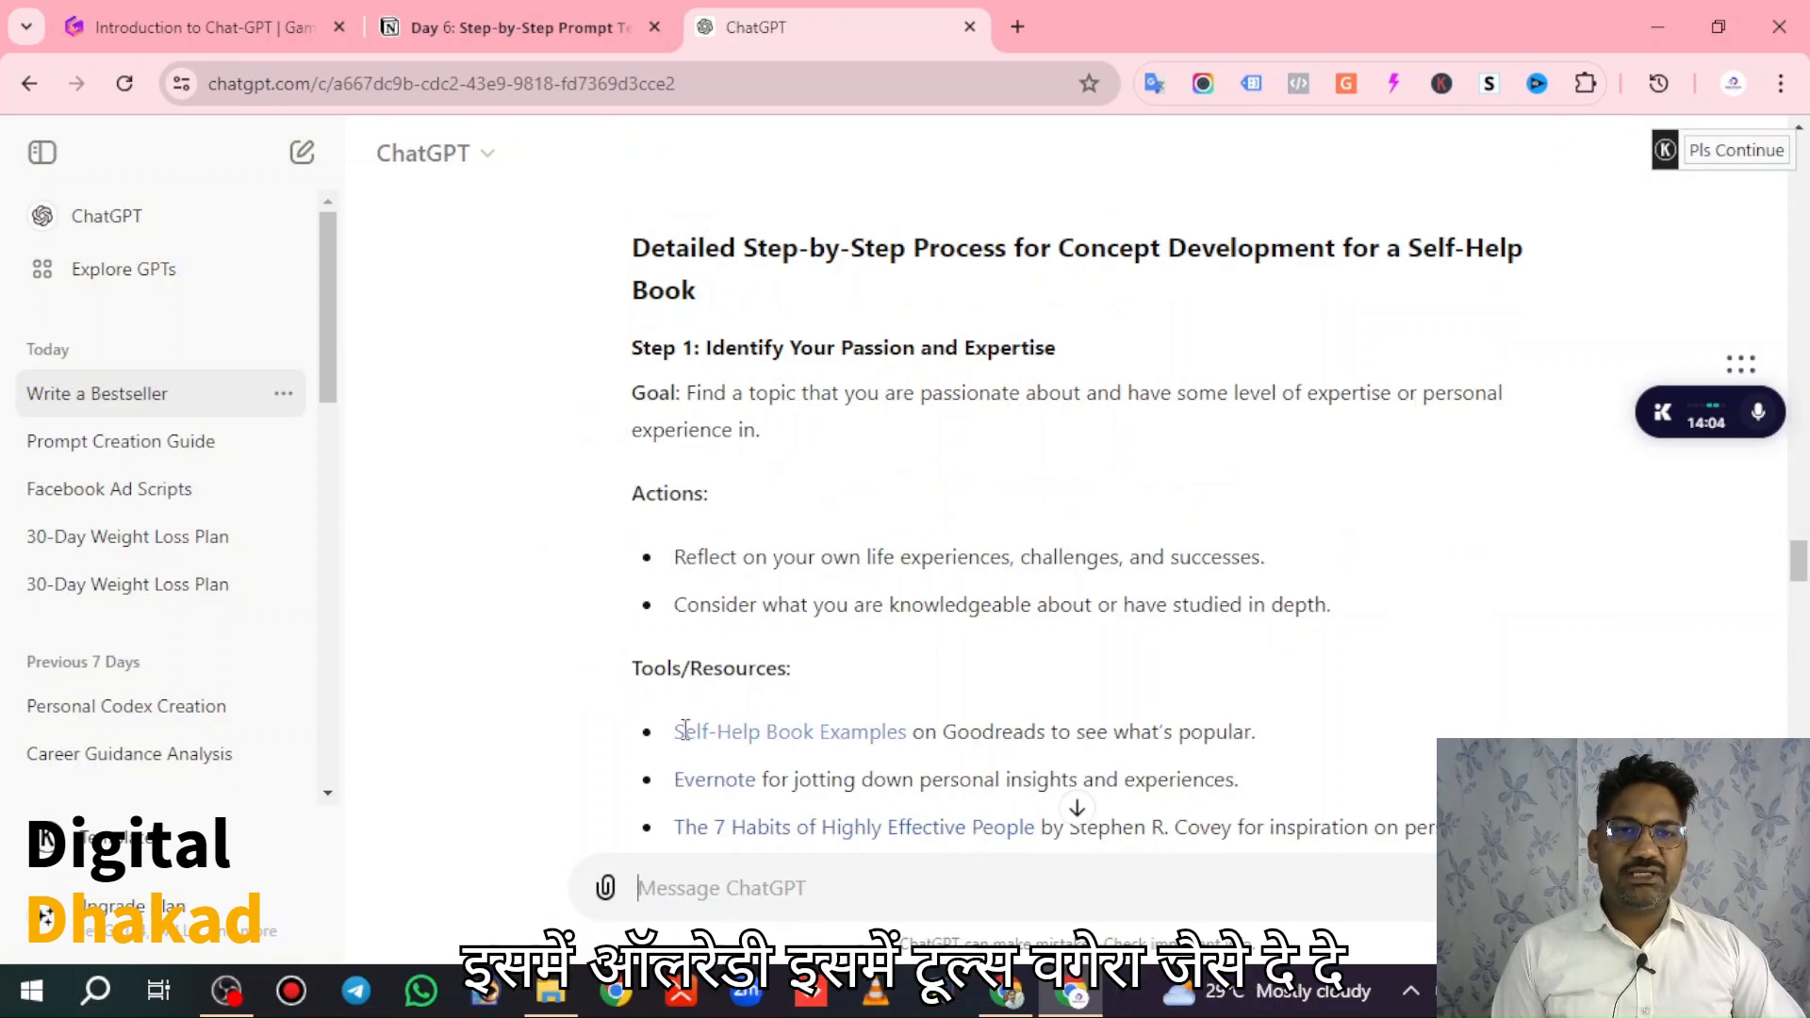
scroll(683, 735, "down", 4)
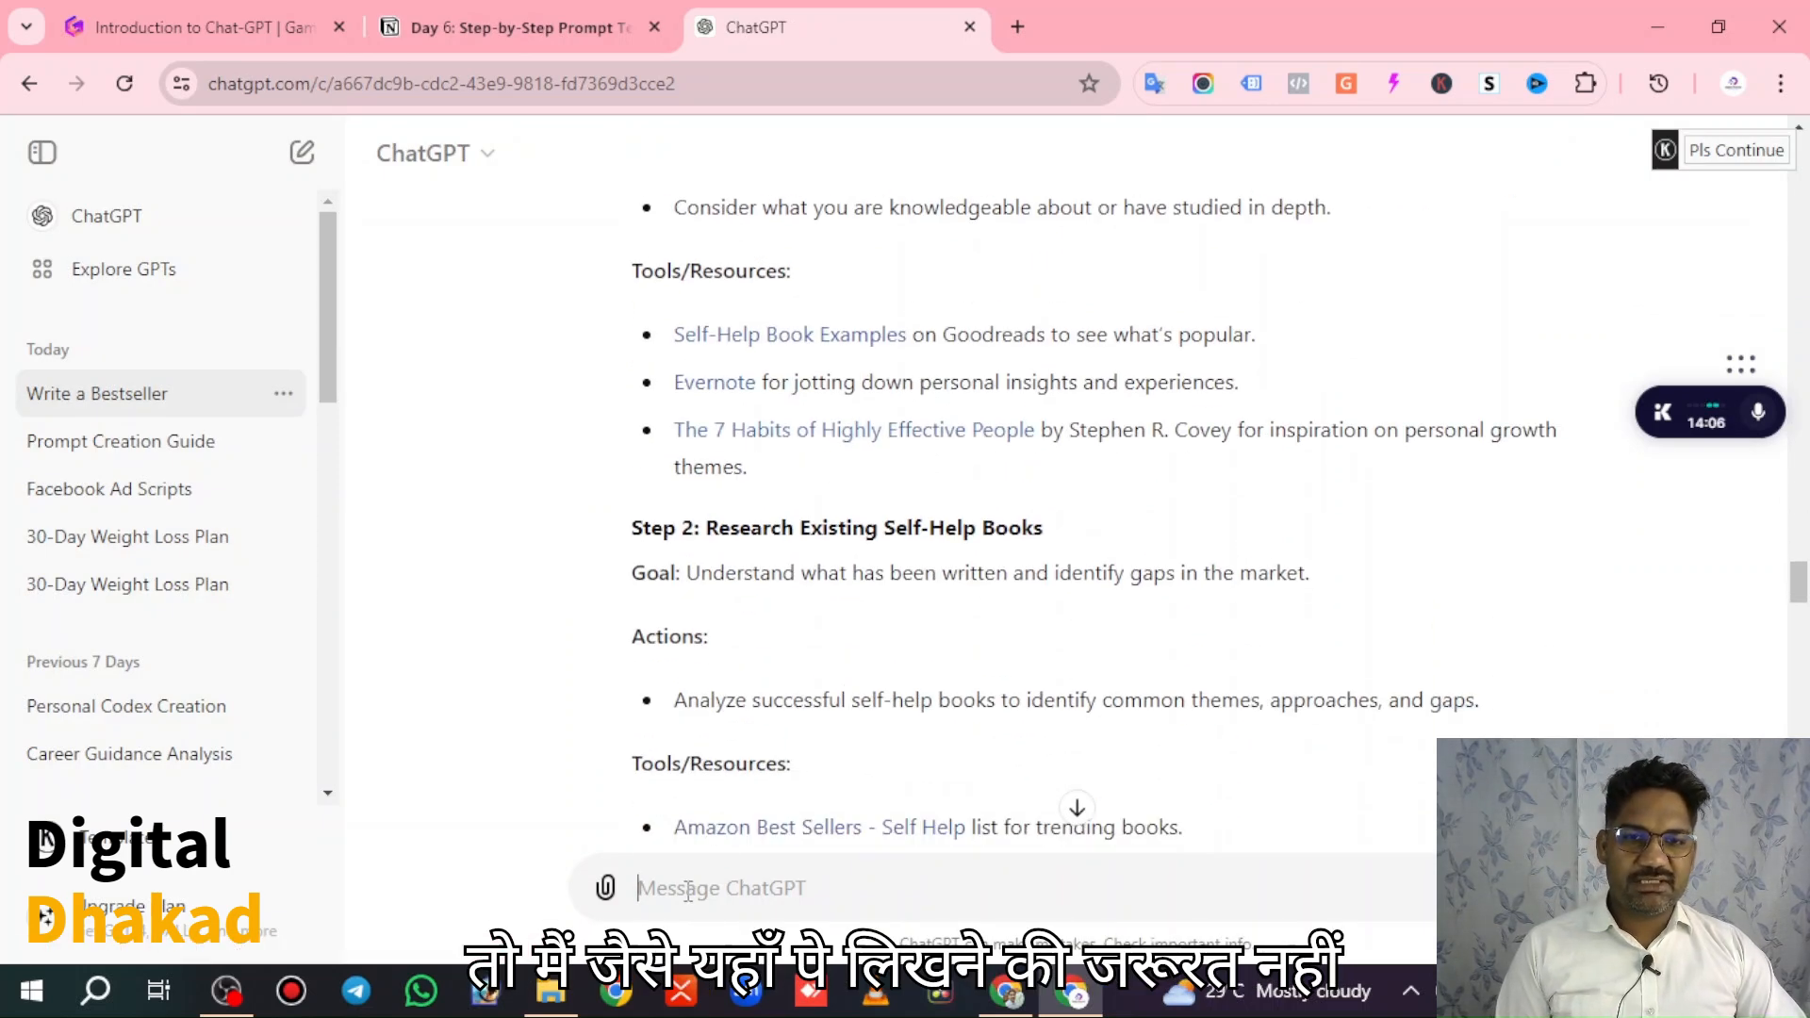
key("ctrl+v")
key("Return")
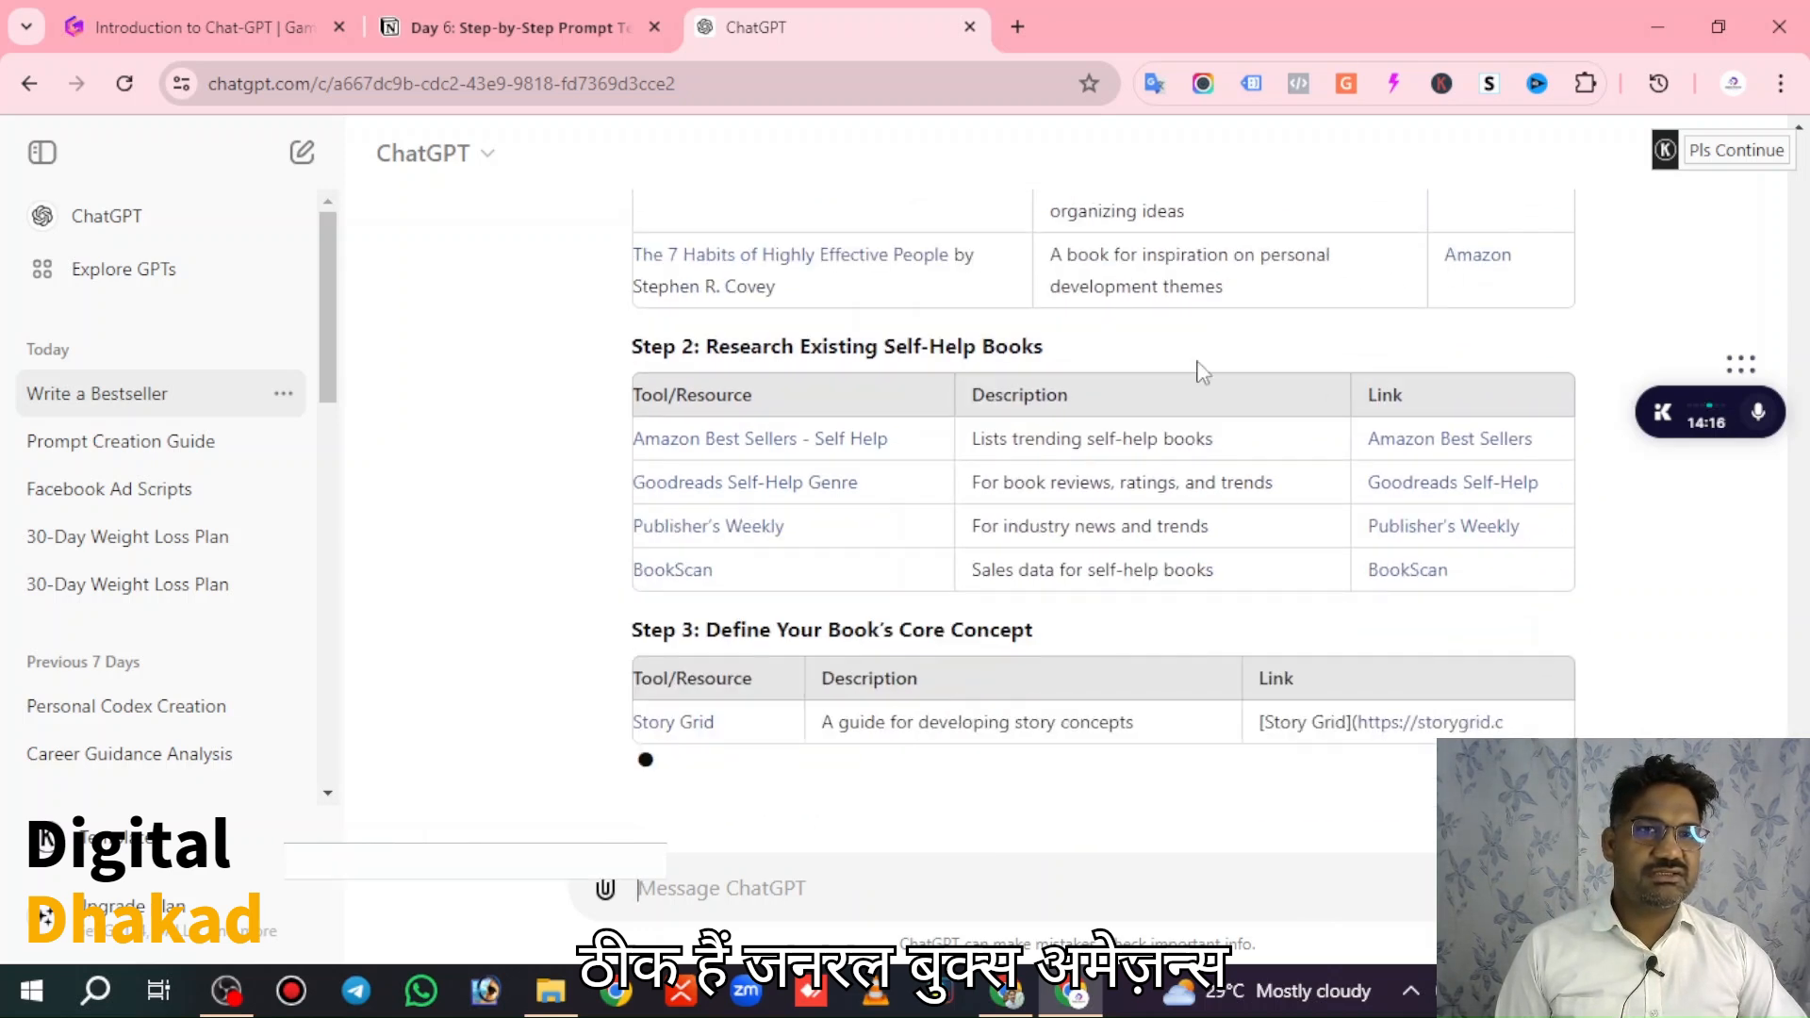
Examine the tool and resource tables for Steps 1 to 3, including their descriptions and links.
scroll(801, 372, "up", 2)
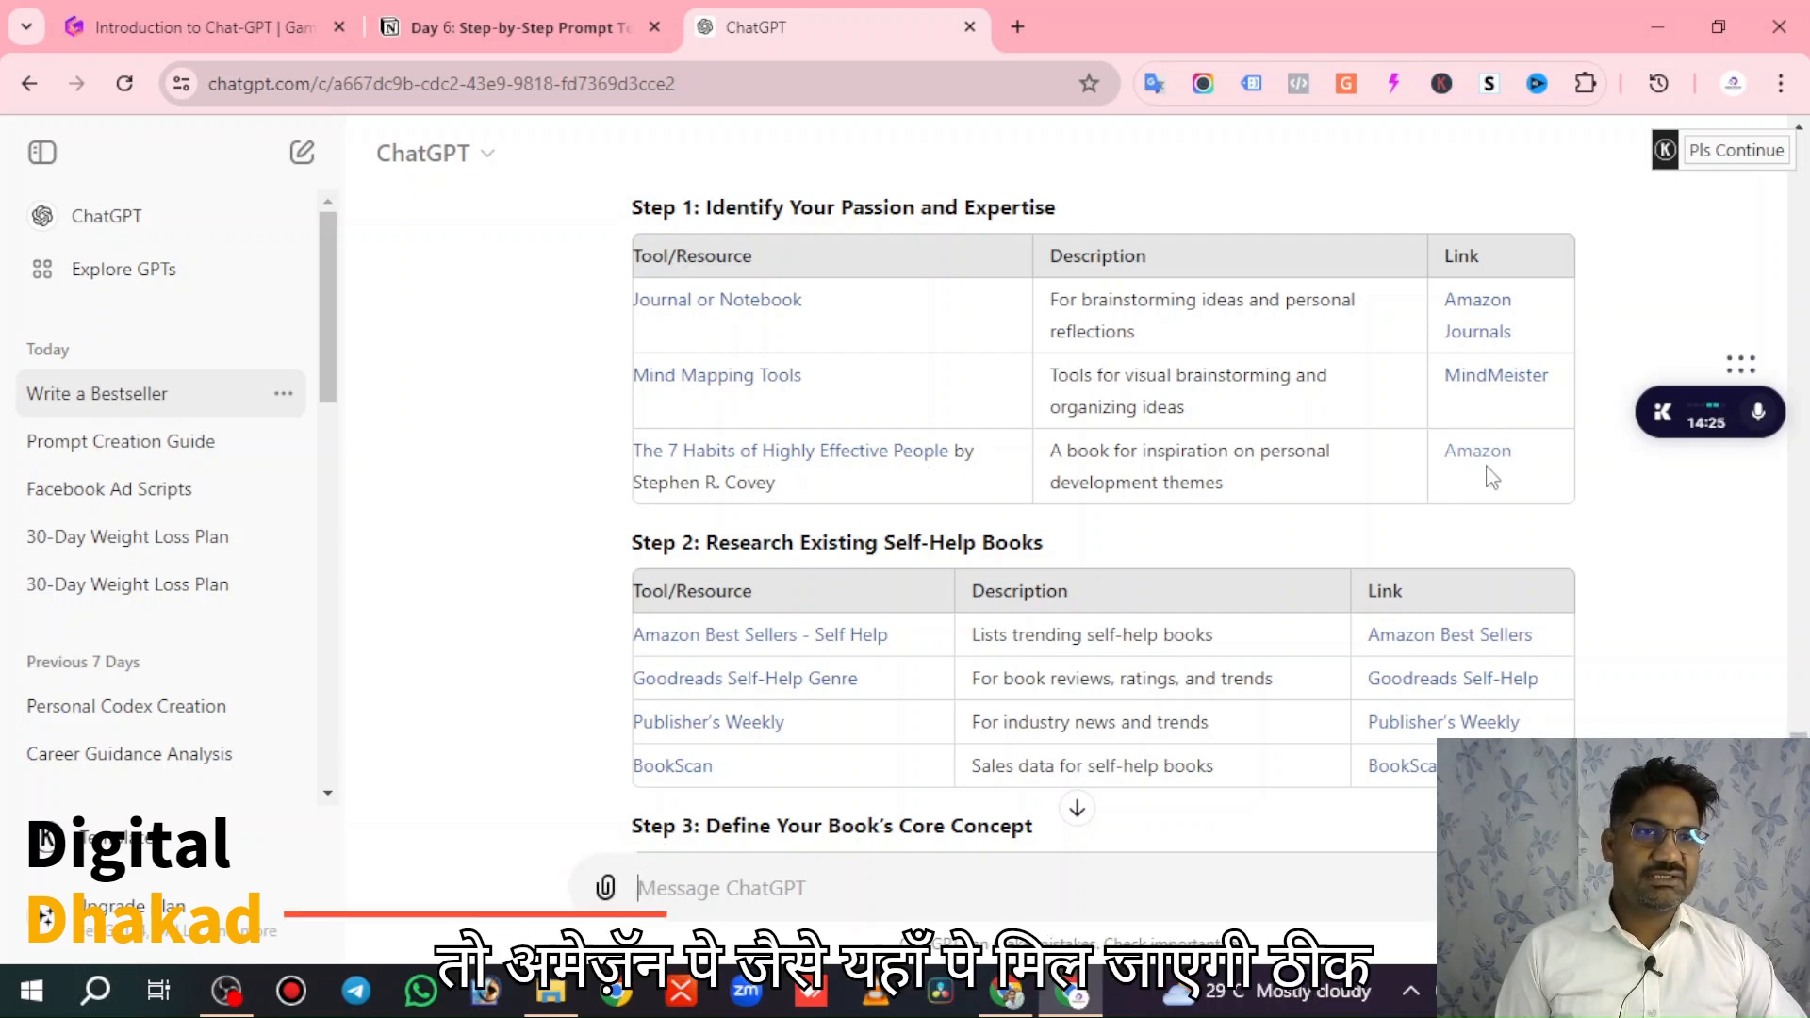
scroll(1486, 452, "down", 1)
scroll(810, 468, "down", 1)
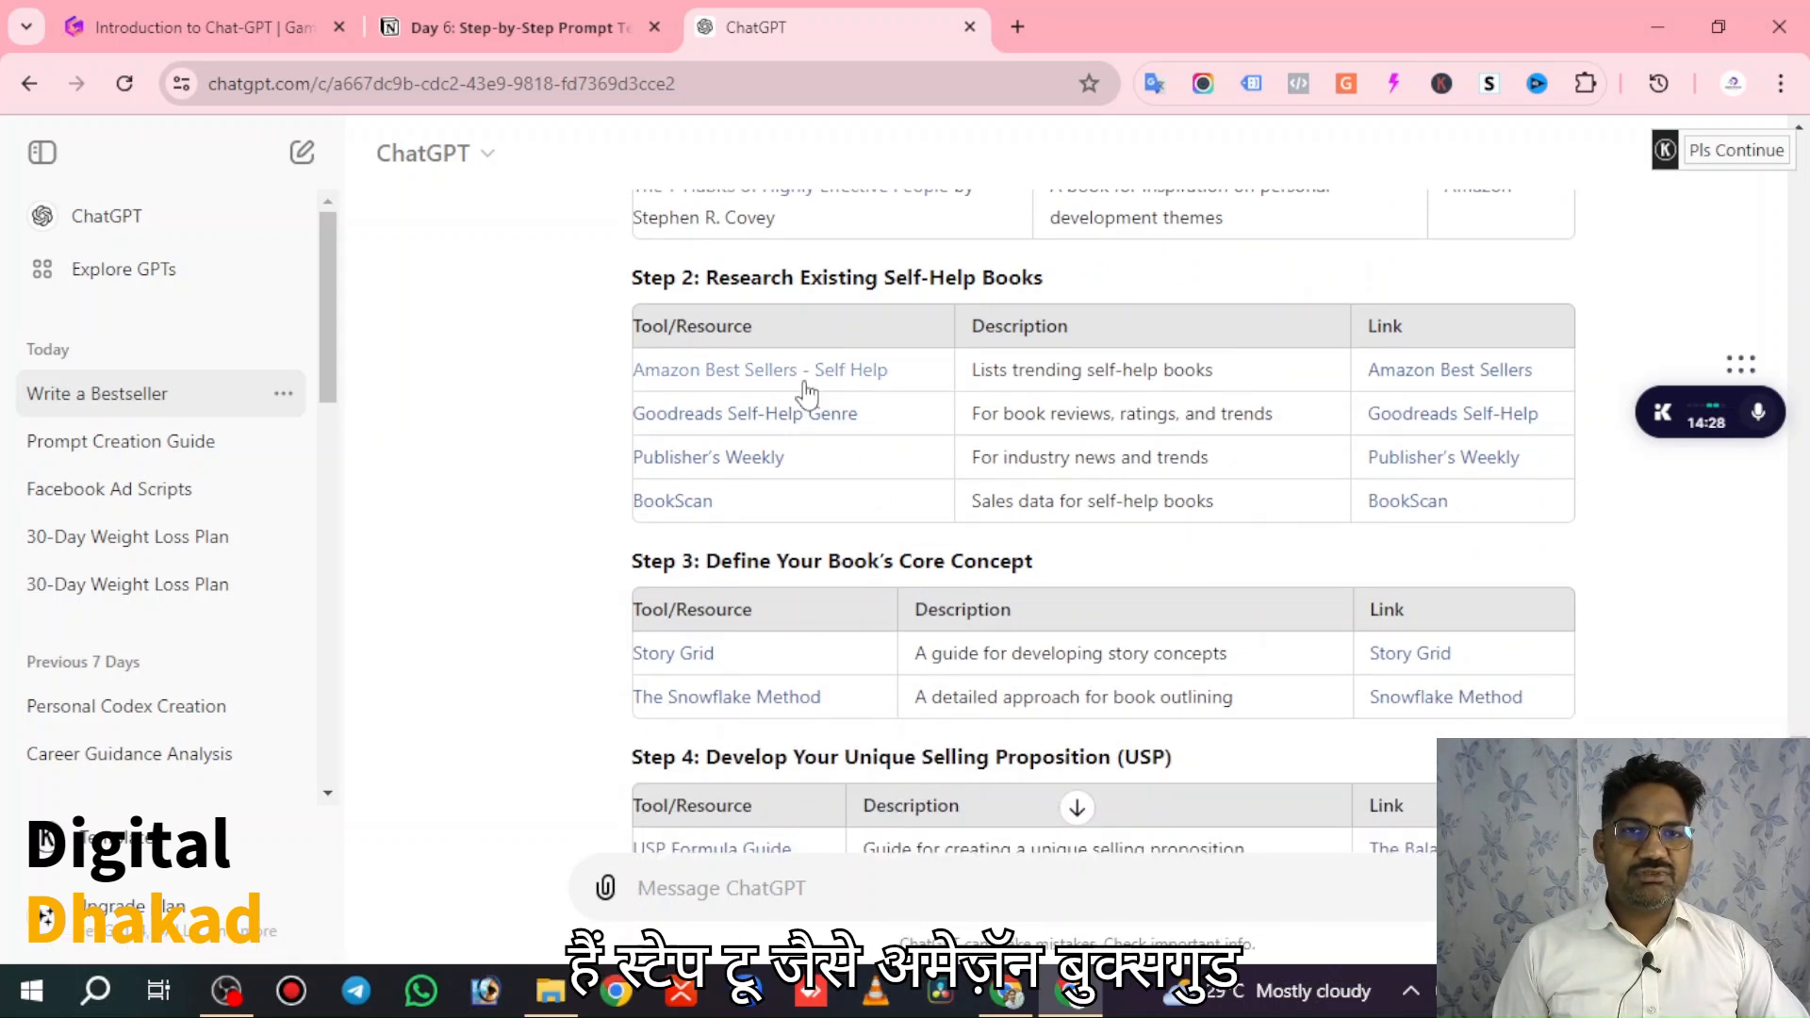
scroll(761, 424, "down", 1)
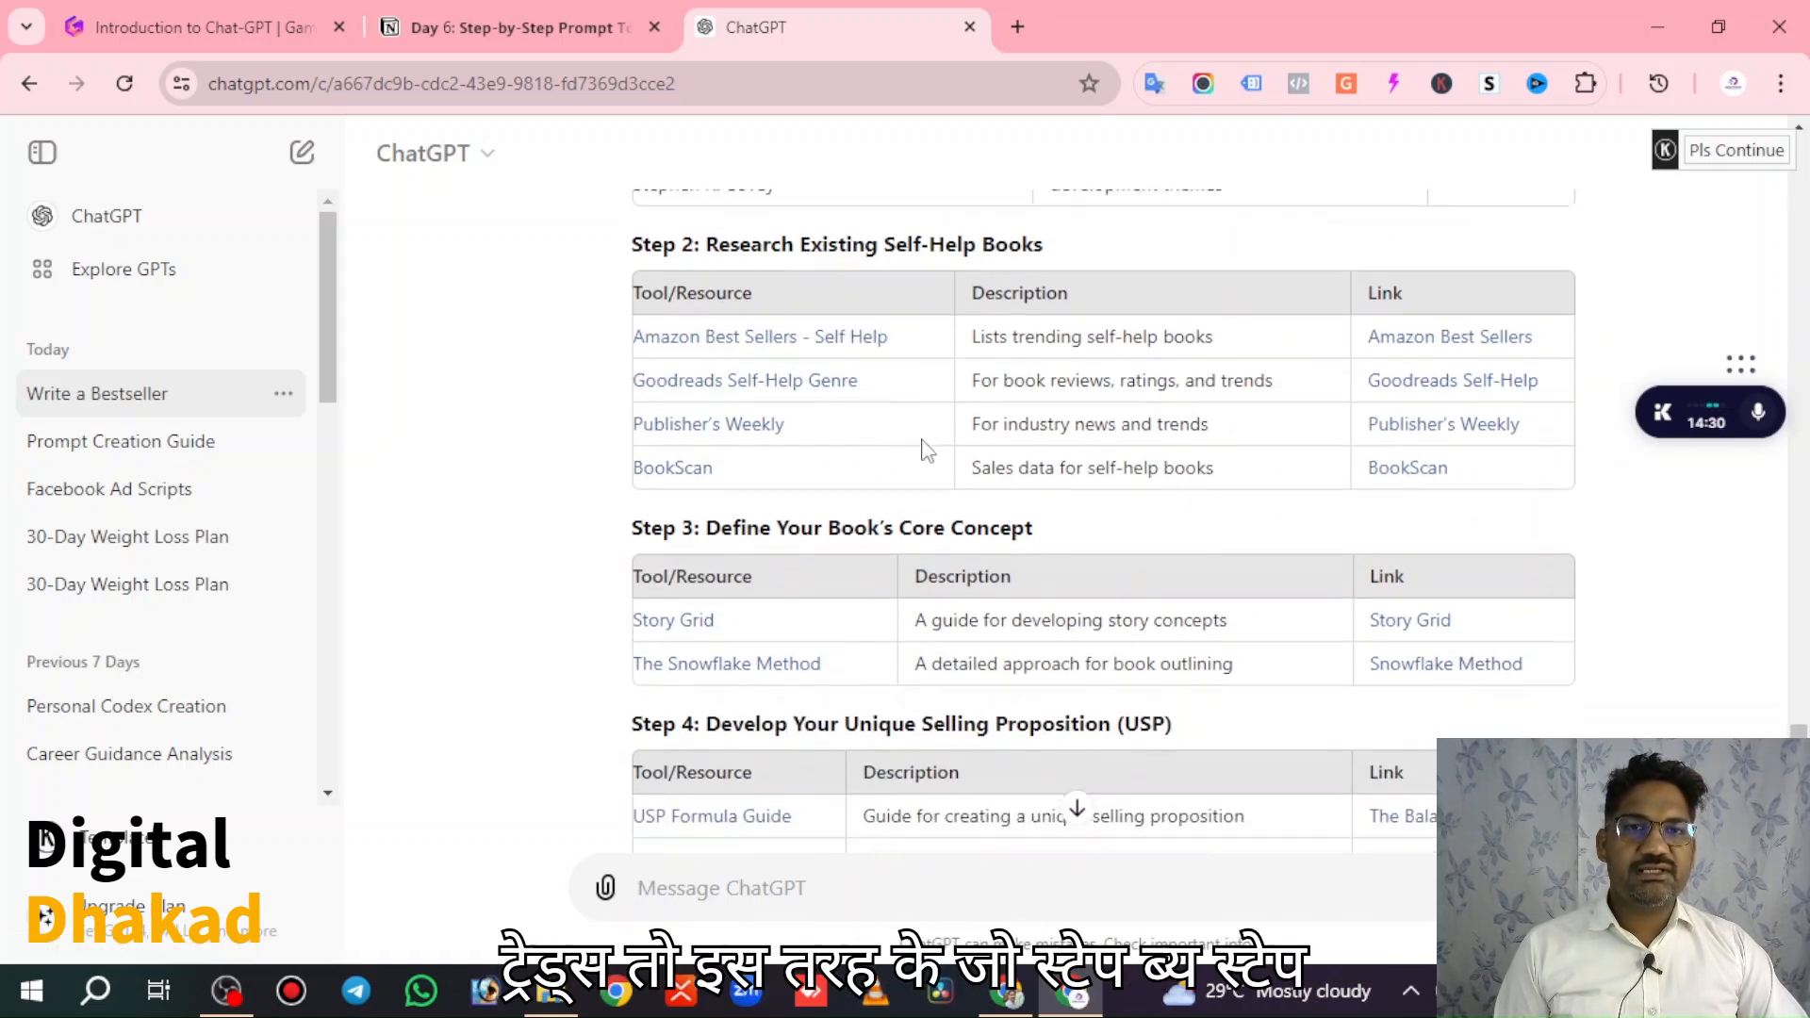
Examine the tool and resource tables from Step 3 through Step 10, then revisit the Step 1 and Step 2 tables.
scroll(853, 575, "down", 4)
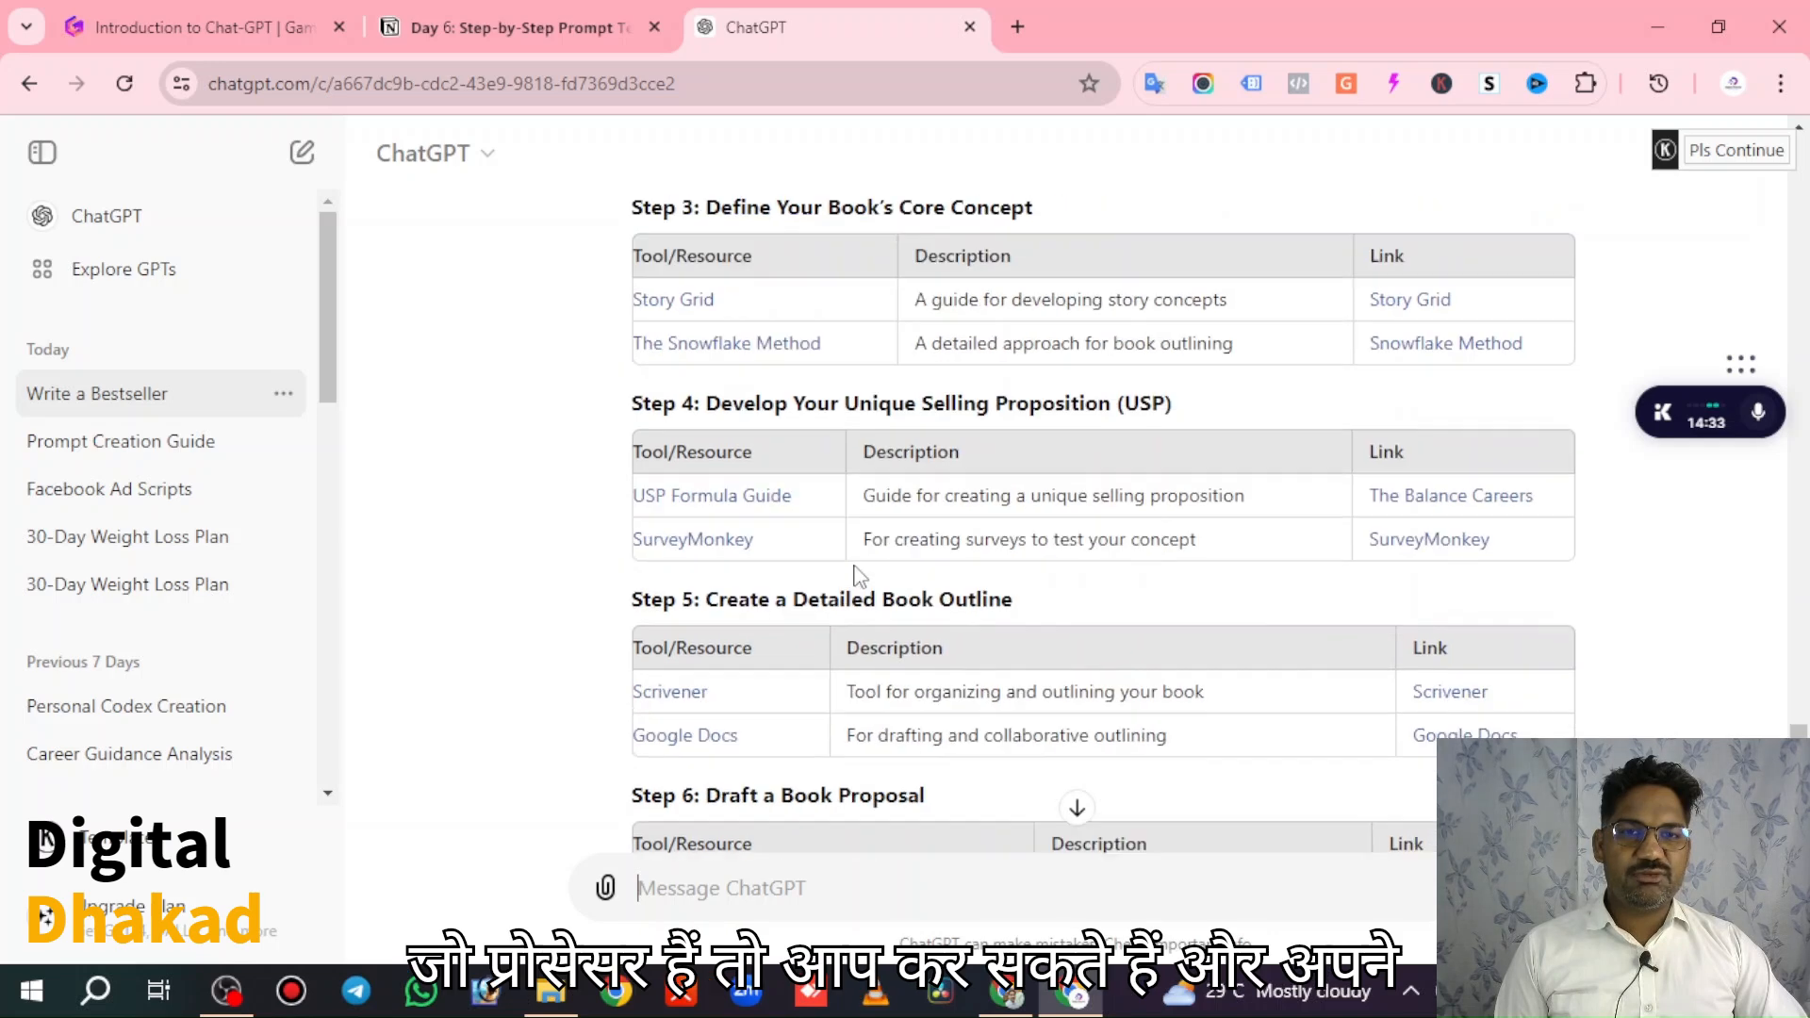
scroll(856, 614, "down", 4)
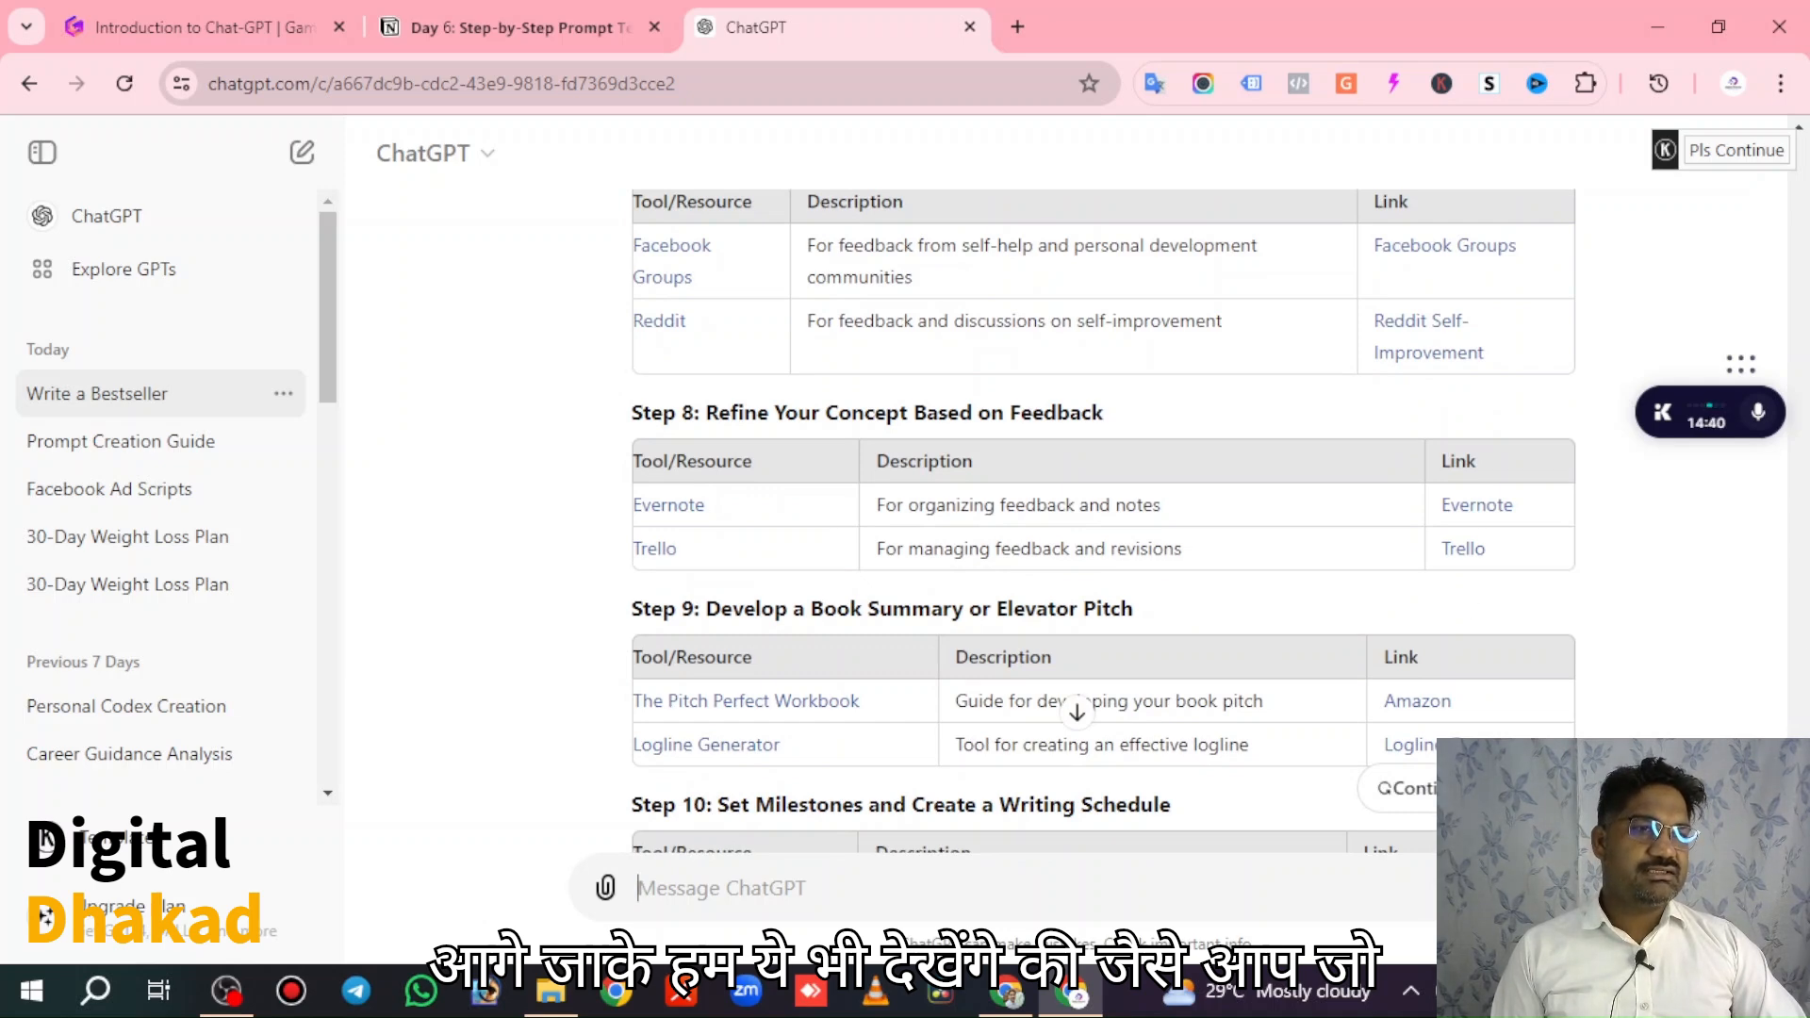
scroll(900, 479, "up", 2)
scroll(900, 479, "down", 2)
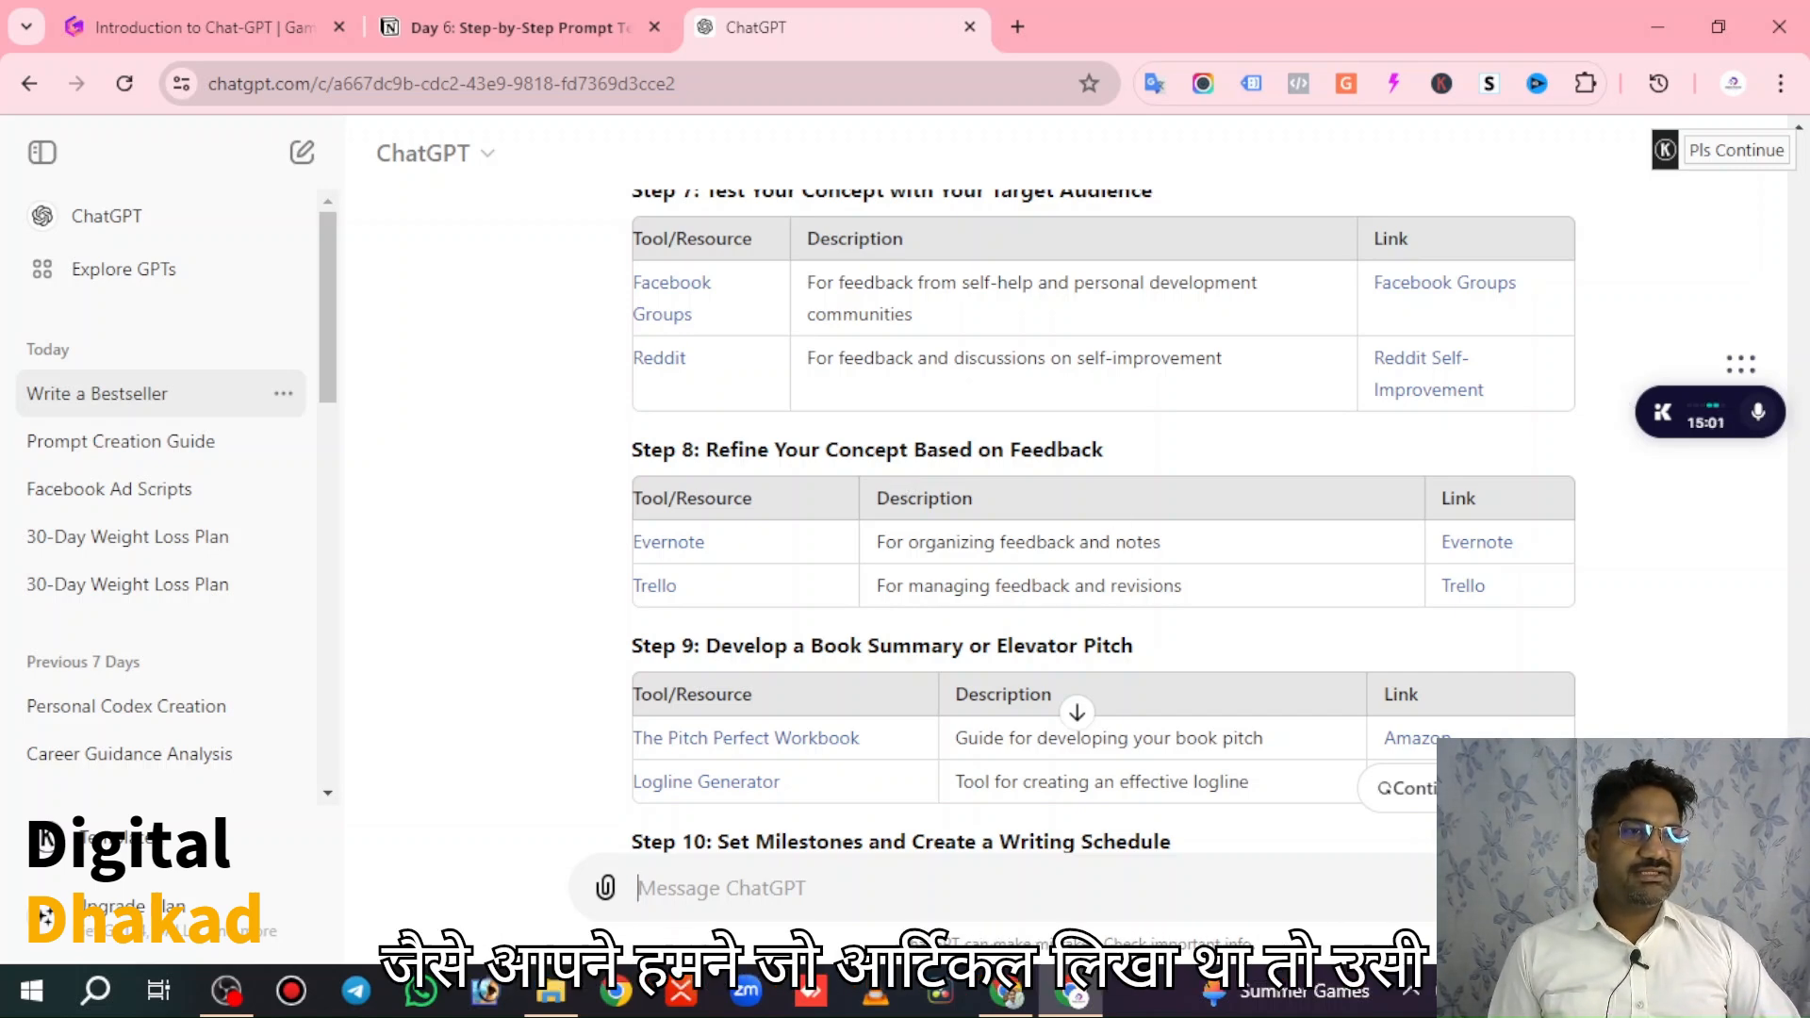
scroll(1103, 518, "up", 3)
scroll(1103, 519, "up", 5)
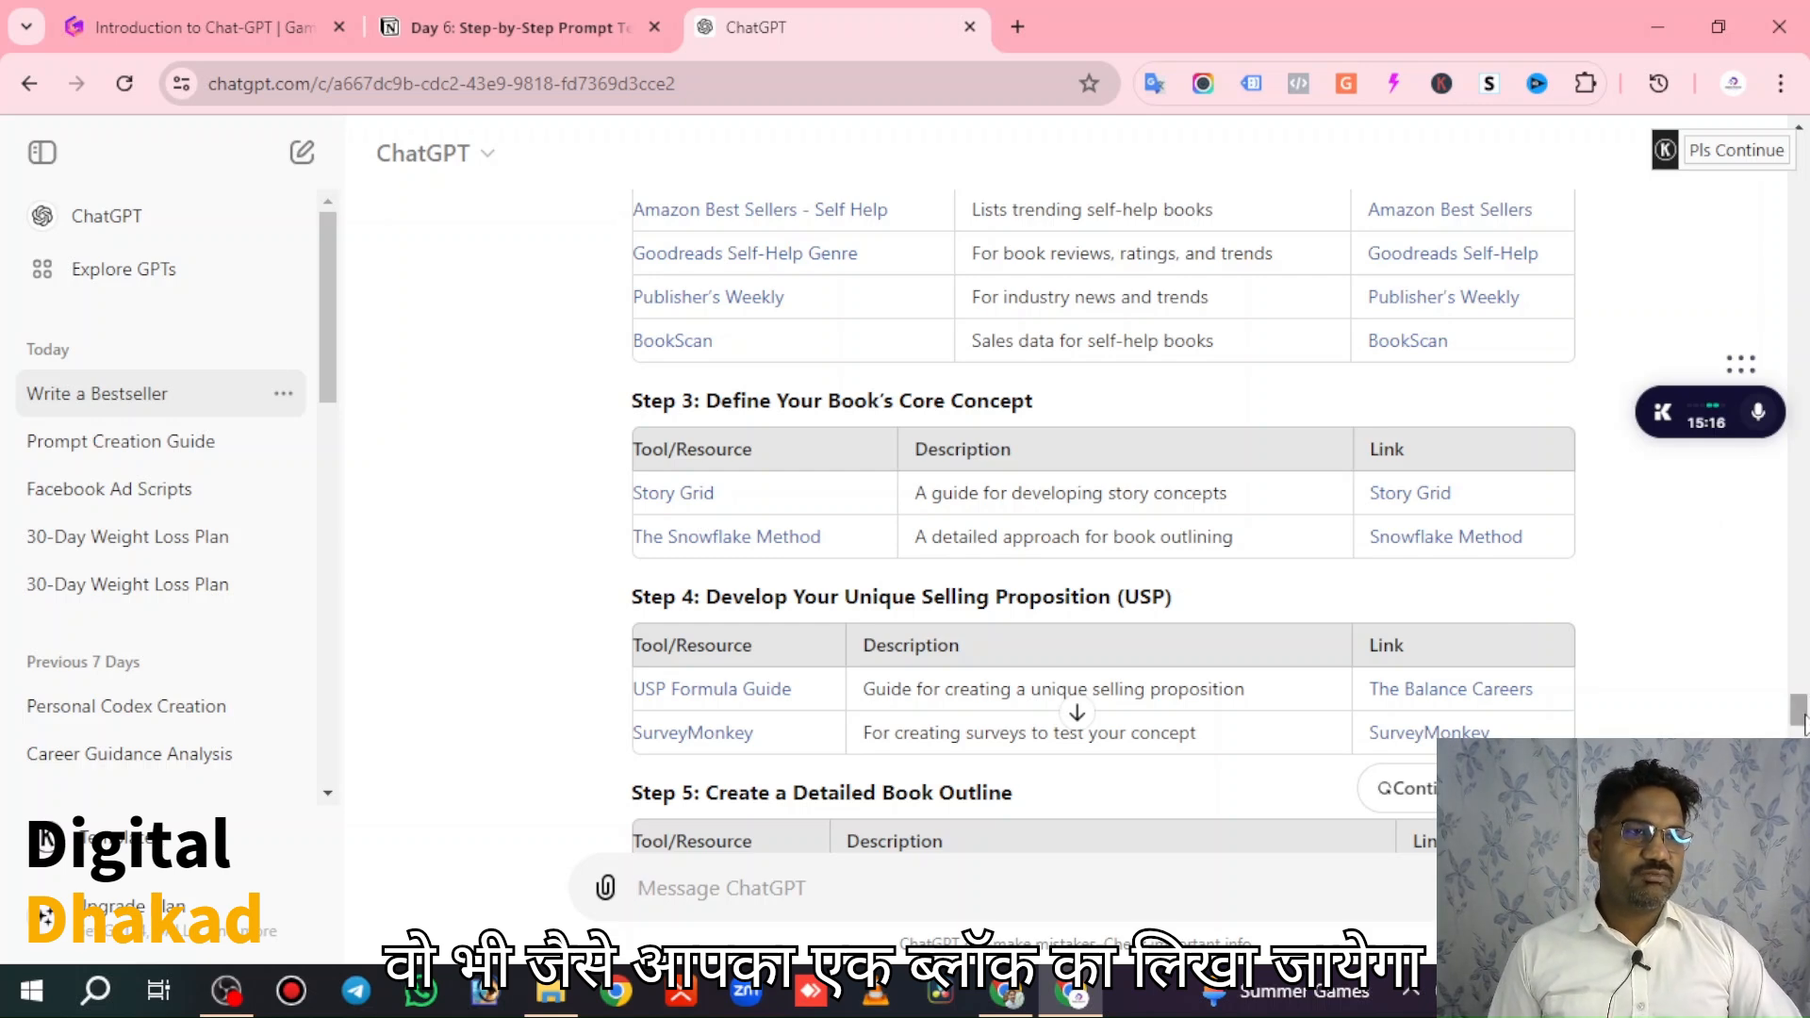
scroll(1716, 536, "up", 8)
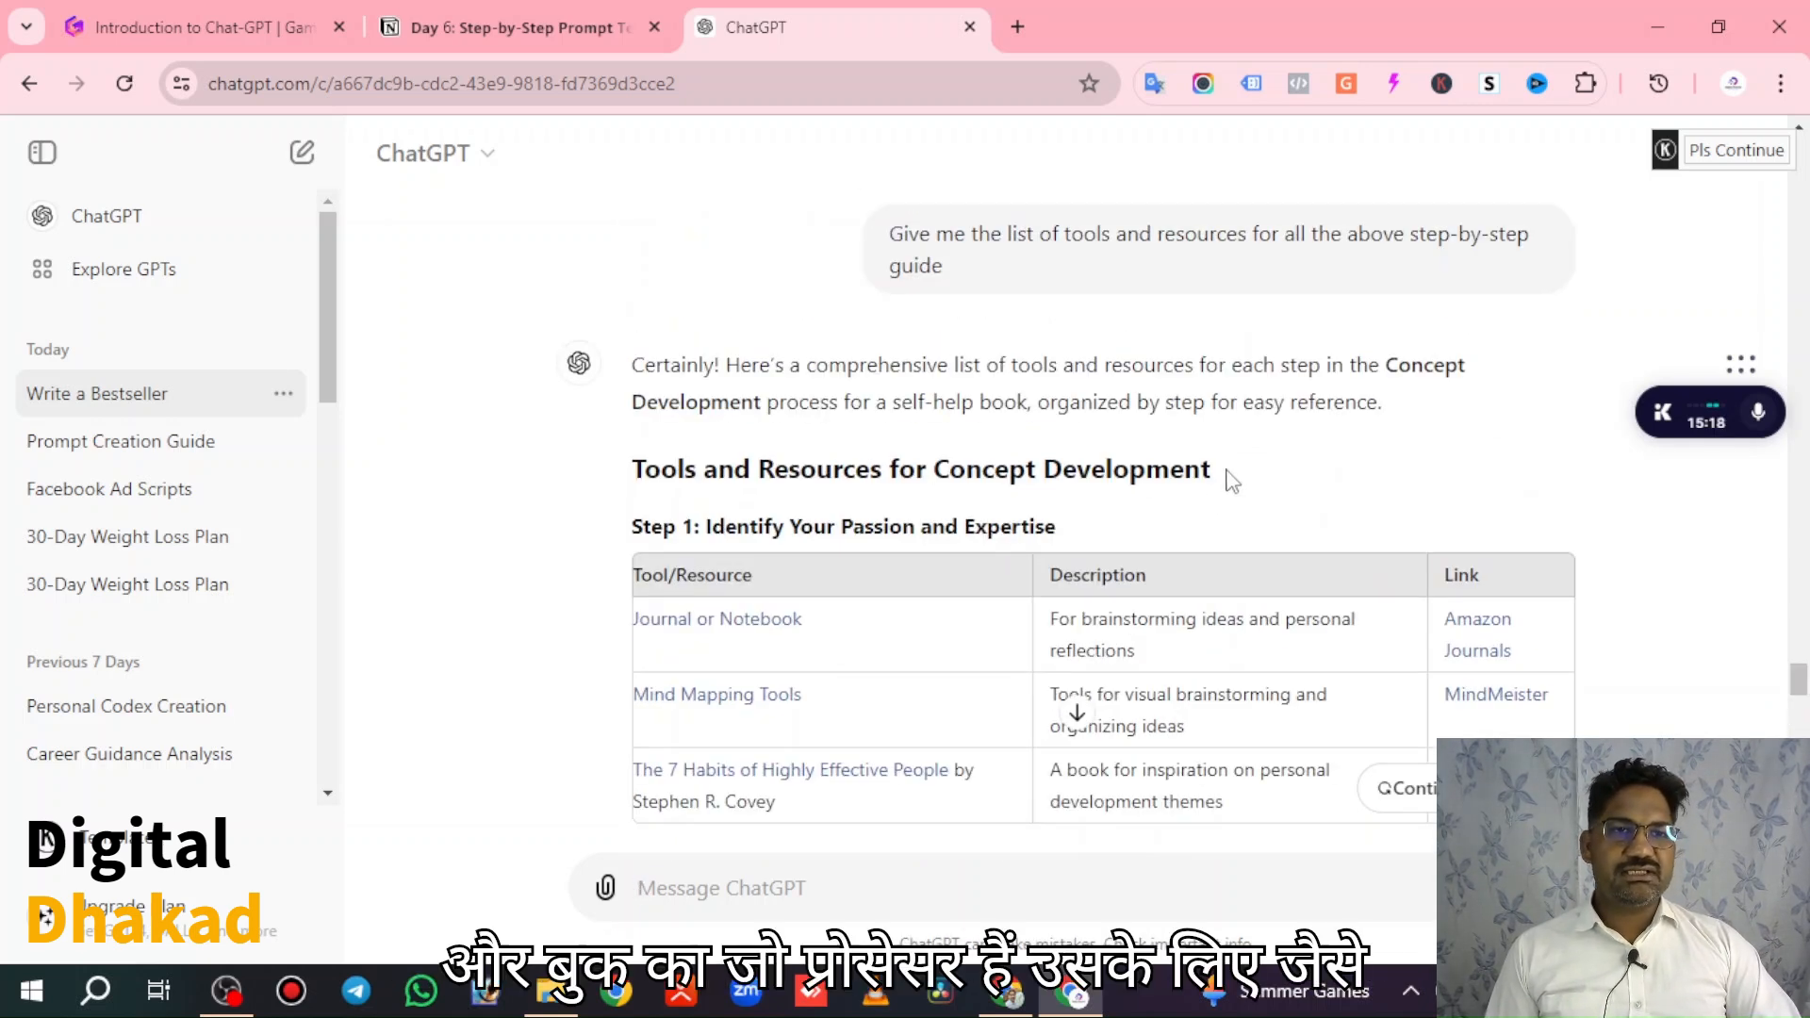
scroll(1224, 483, "up", 1)
scroll(1404, 490, "down", 4)
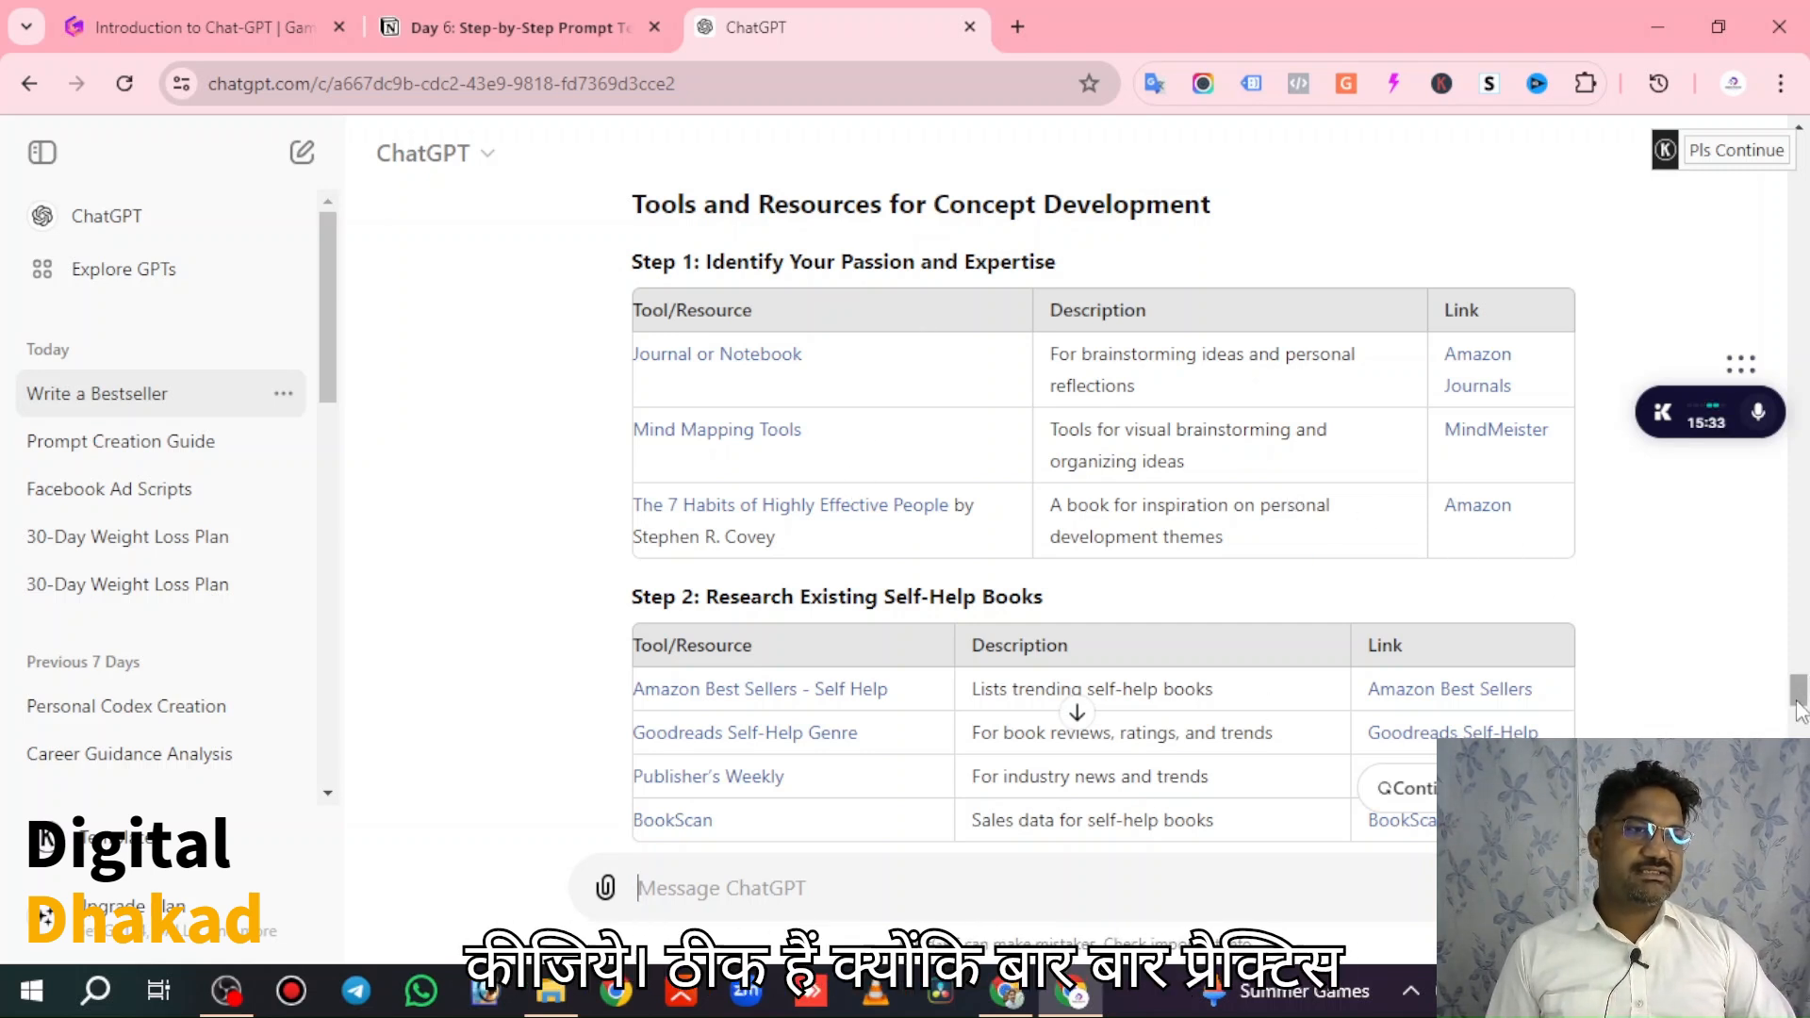
scroll(1159, 566, "up", 7)
scroll(1161, 566, "down", 5)
scroll(1160, 566, "down", 6)
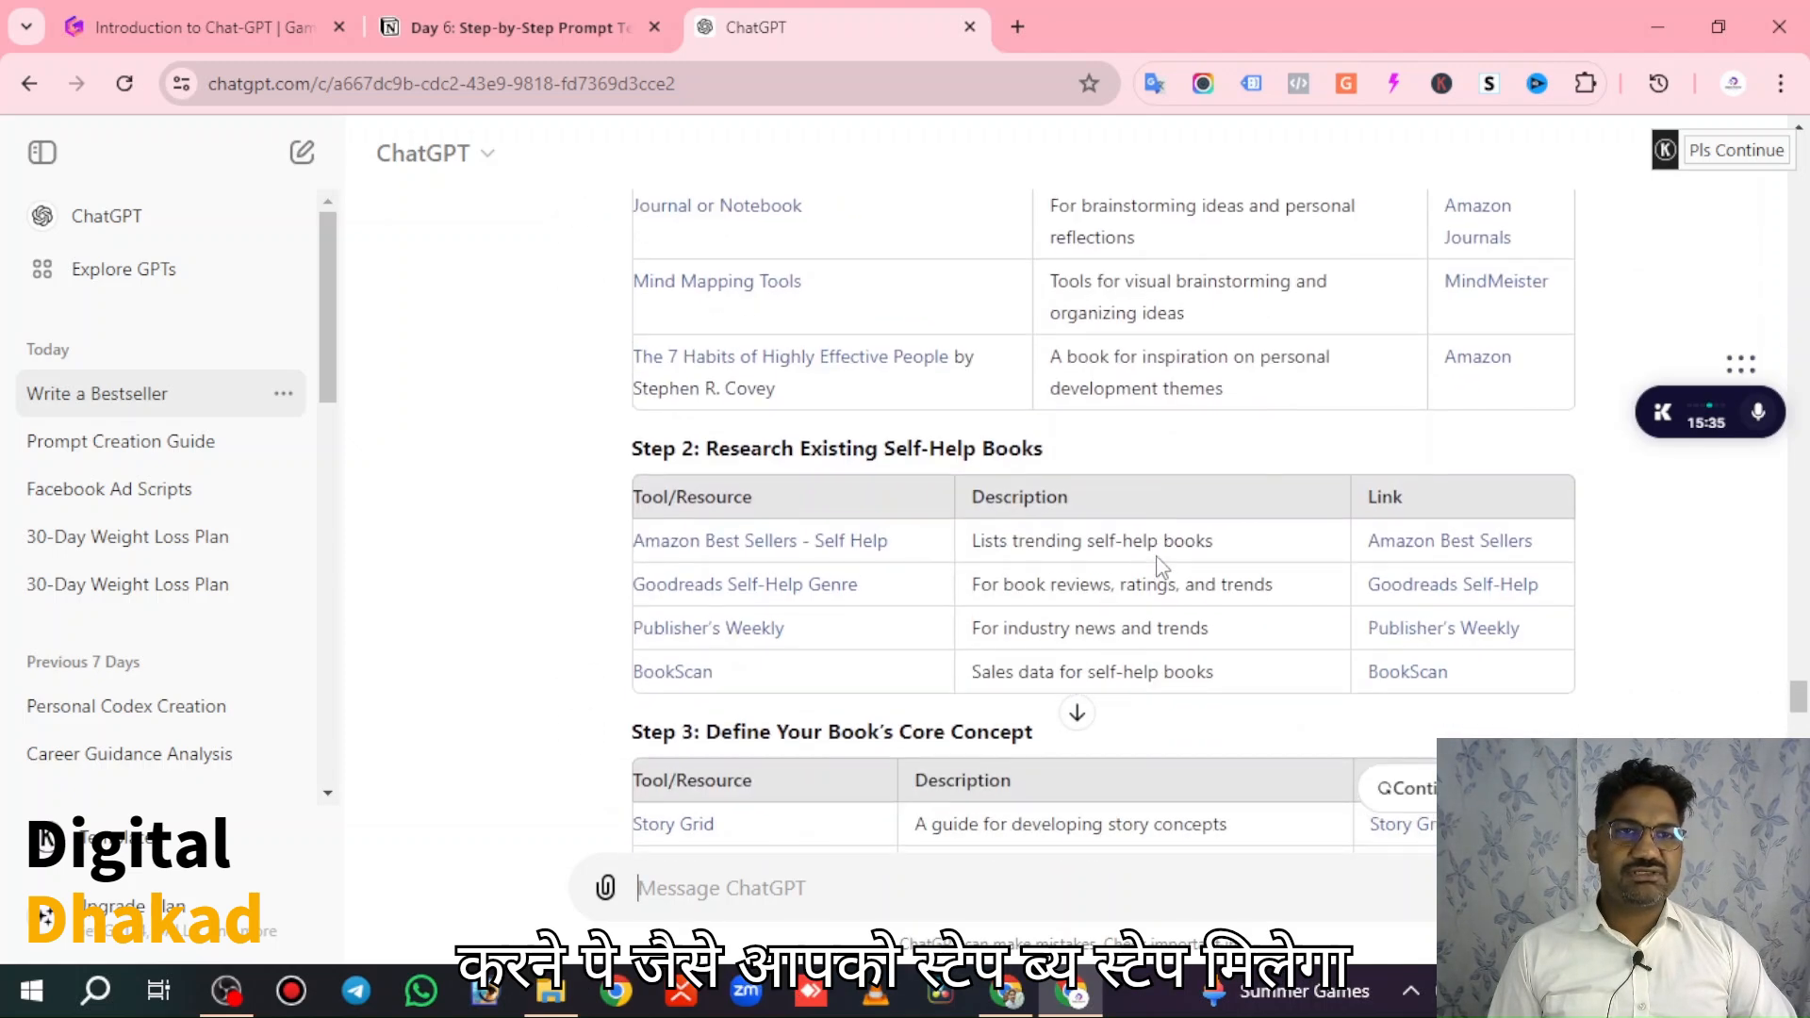
scroll(1160, 557, "up", 5)
Return to the conversation's opening author prompt and review the reply's questions, highlighting the heading "Questions to Understand Your Goals".
left_click_drag(1798, 688, 1798, 150)
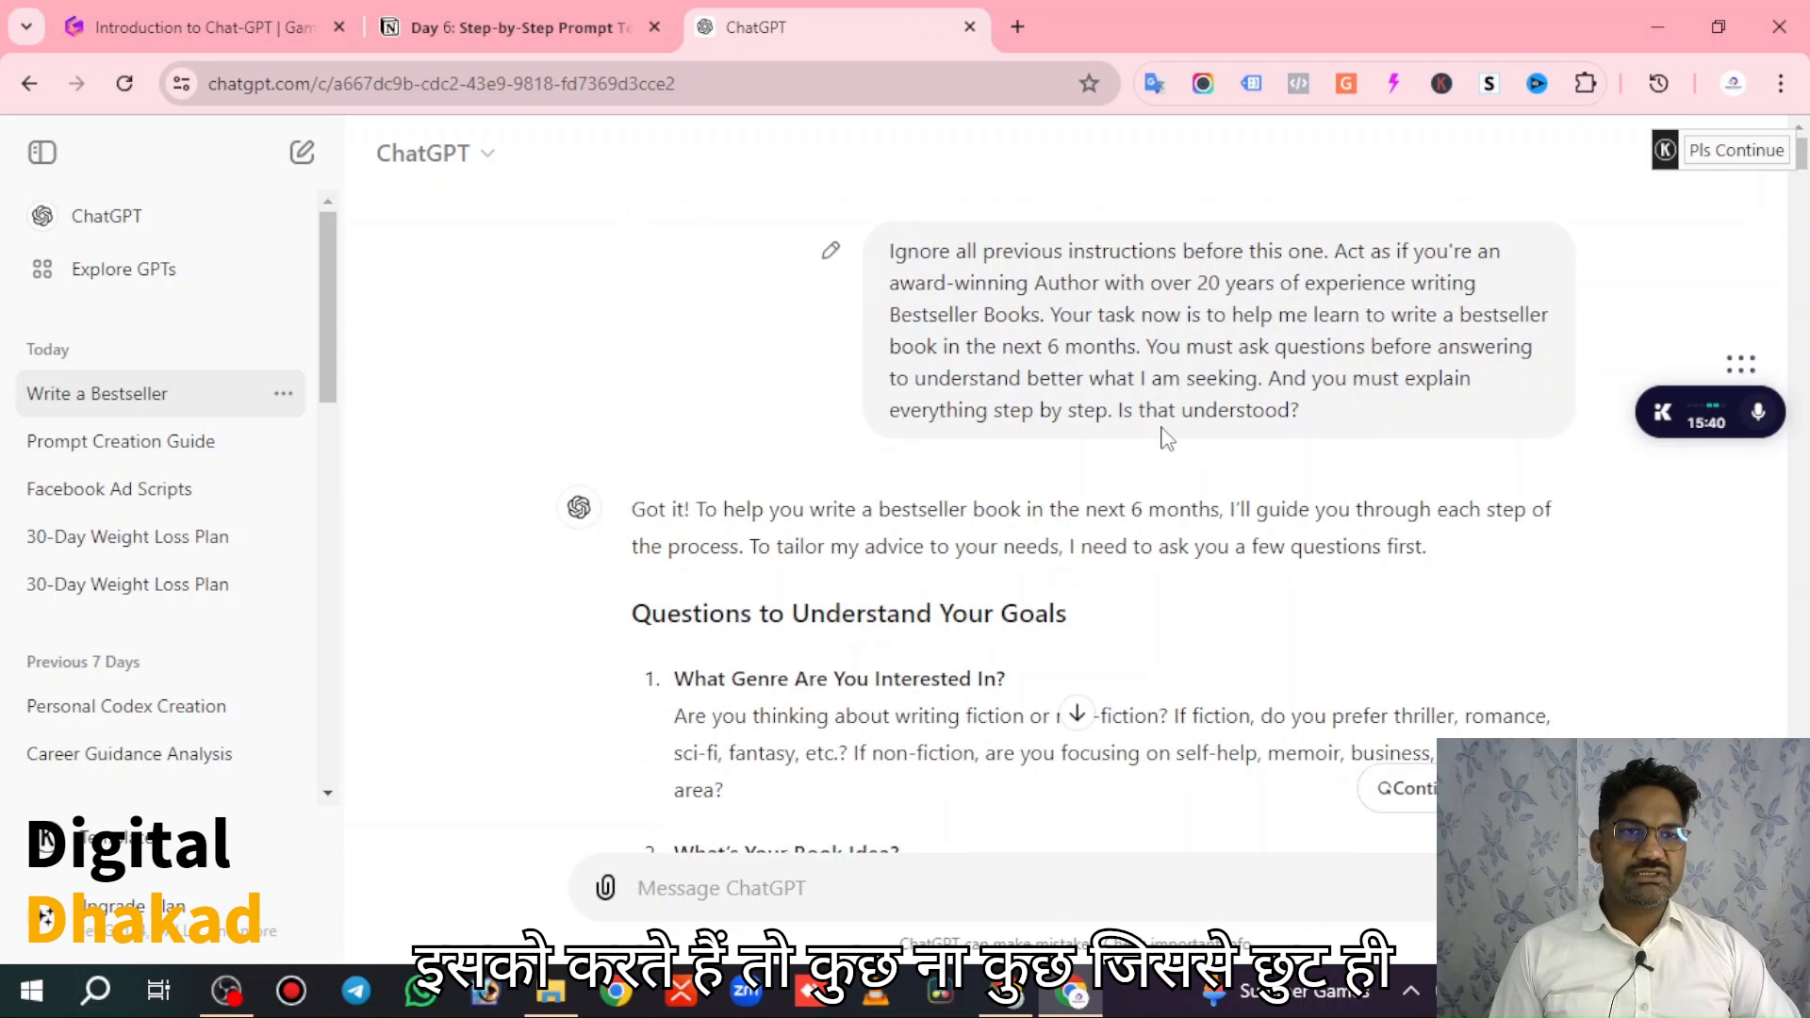
scroll(1036, 471, "down", 3)
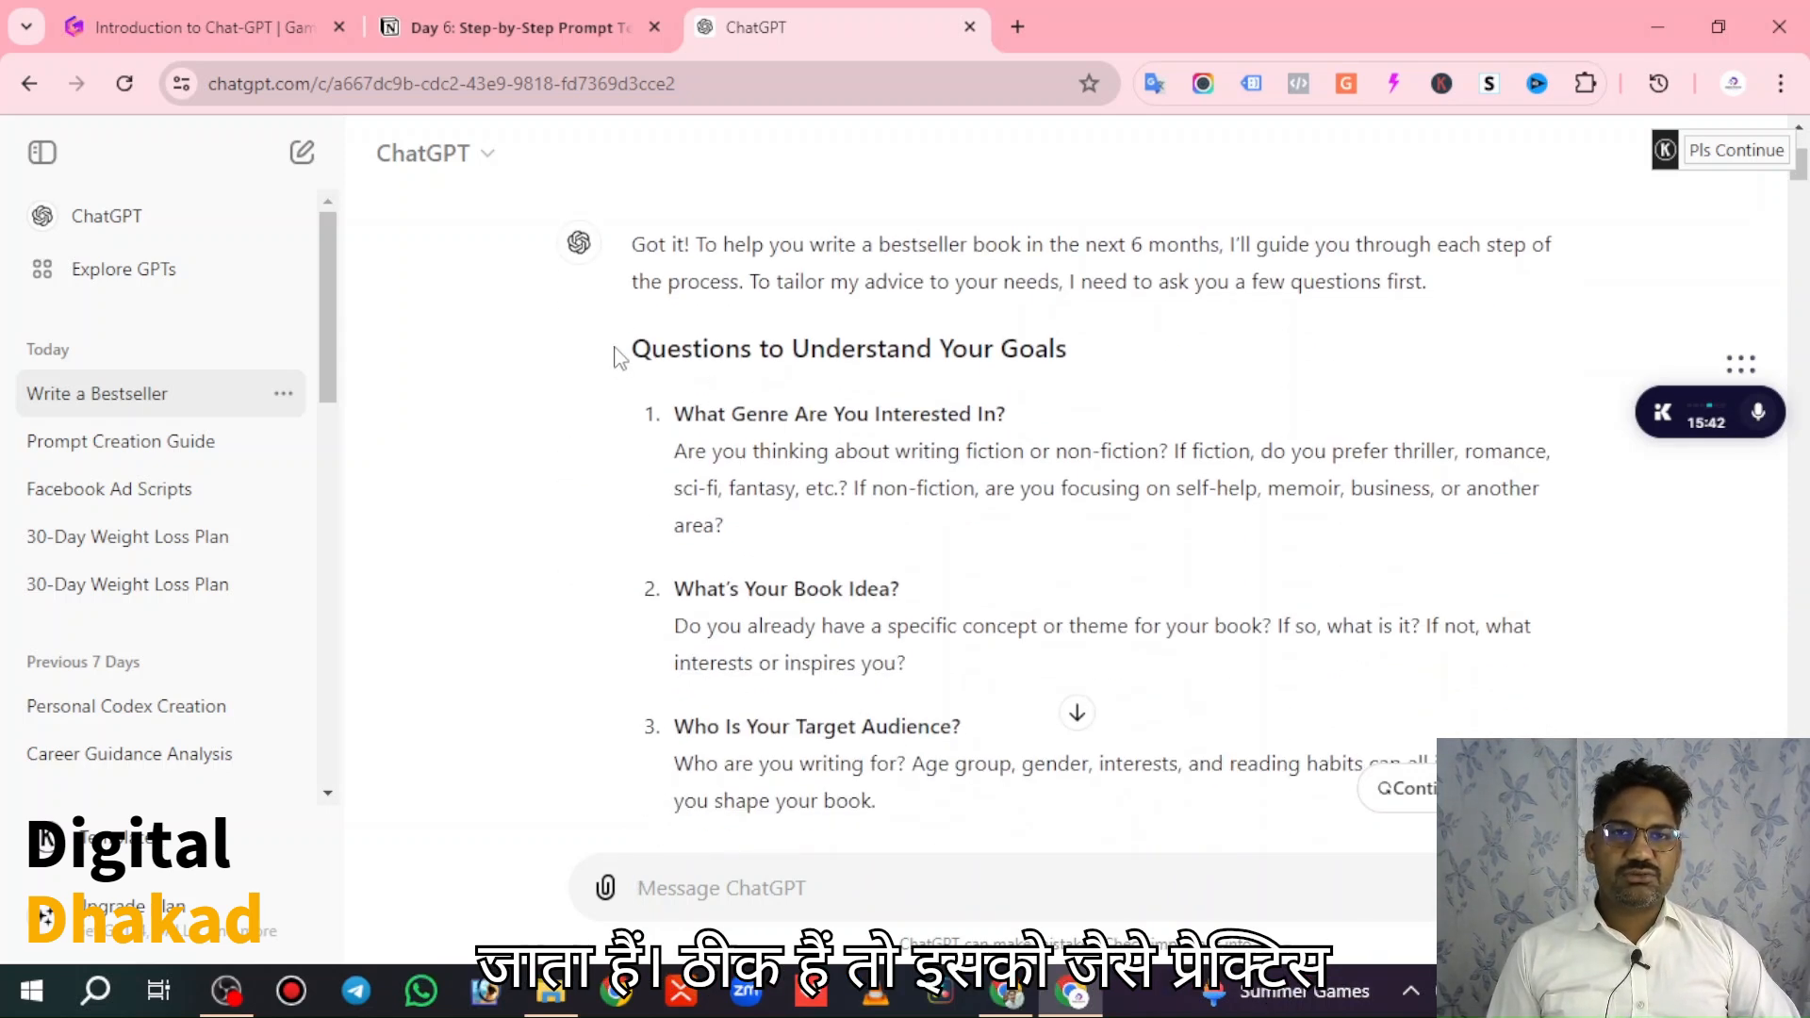
left_click_drag(626, 349, 1093, 374)
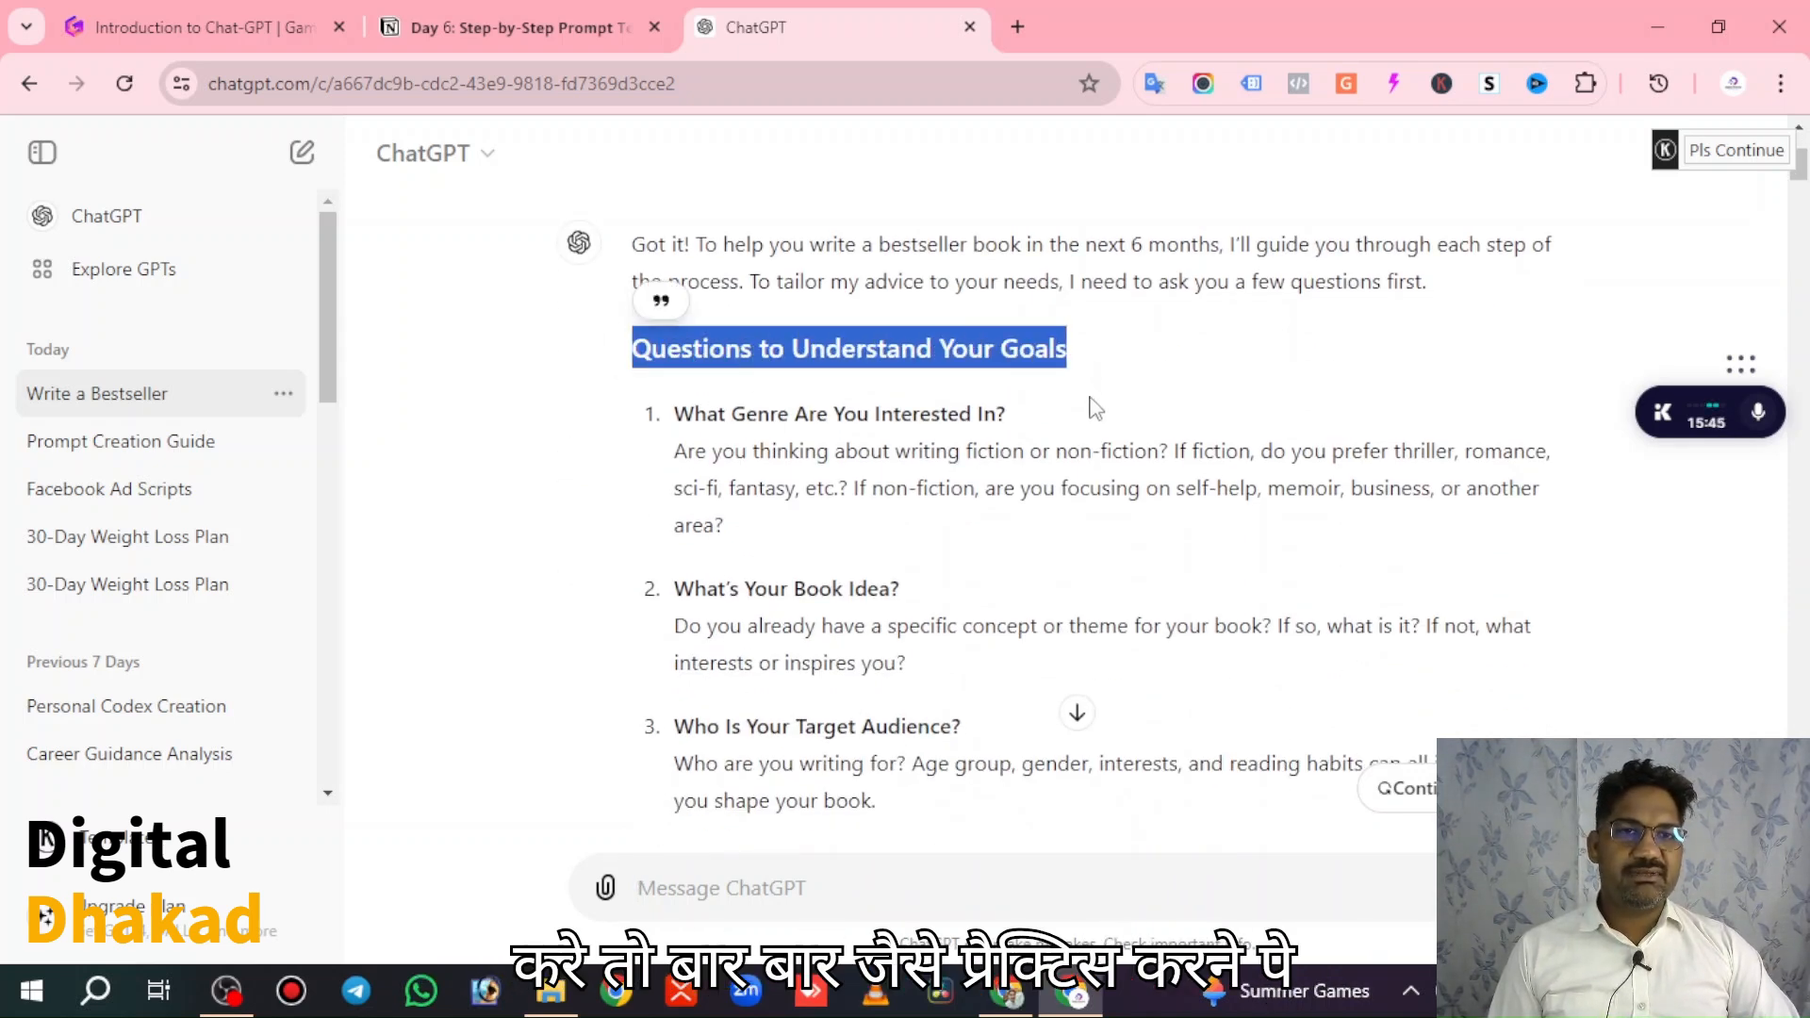
left_click(1090, 404)
scroll(1091, 403, "down", 3)
scroll(1725, 270, "up", 4)
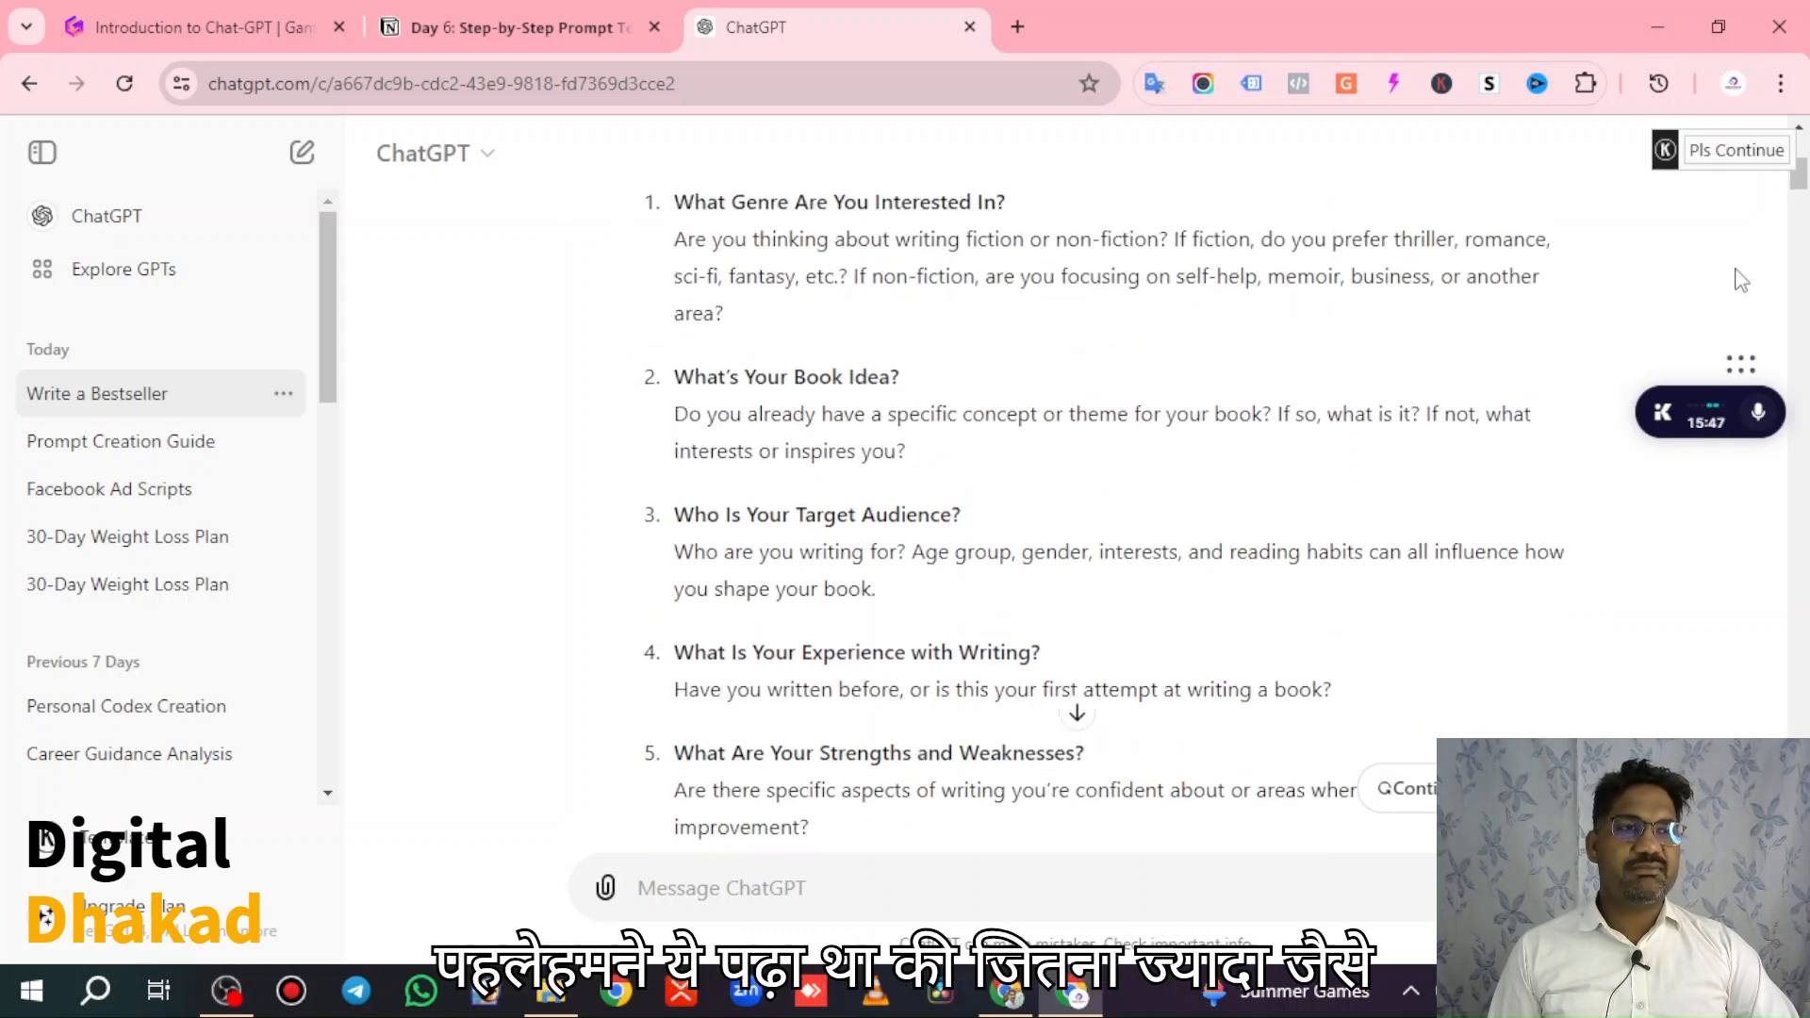